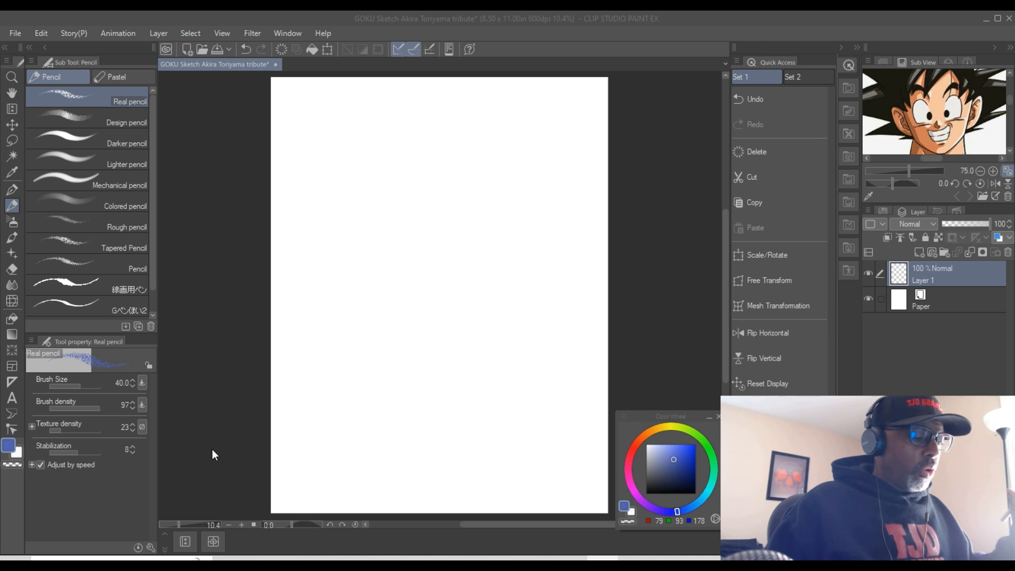
pyautogui.press('XF86AudioLowerVolume')
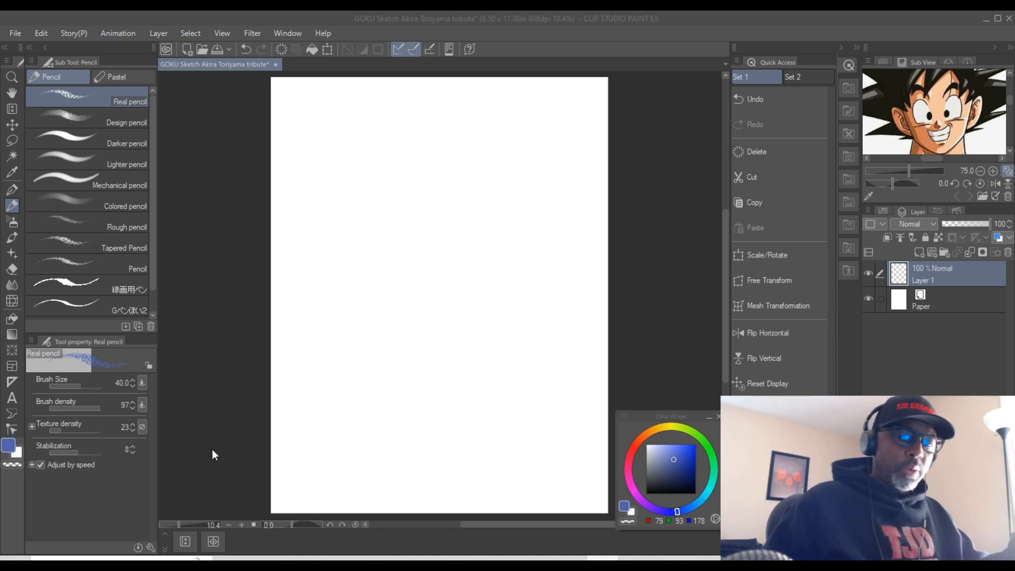
pyautogui.press('XF86AudioLowerVolume')
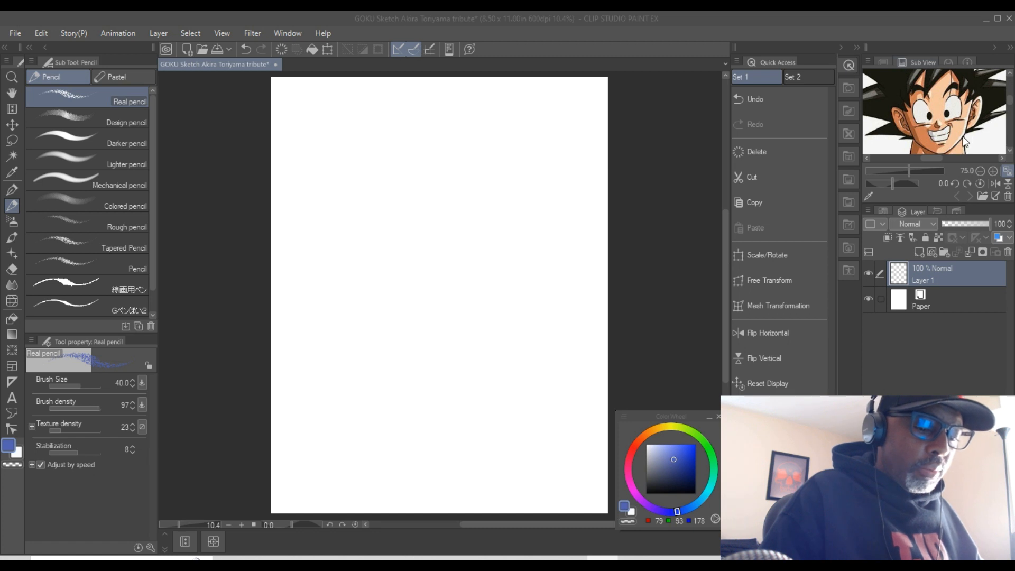
# - Inspect the Goku reference image at different zoom levels and frame his face at 75%
pyautogui.scroll(-1, 941, 137)
pyautogui.scroll(-1, 938, 135)
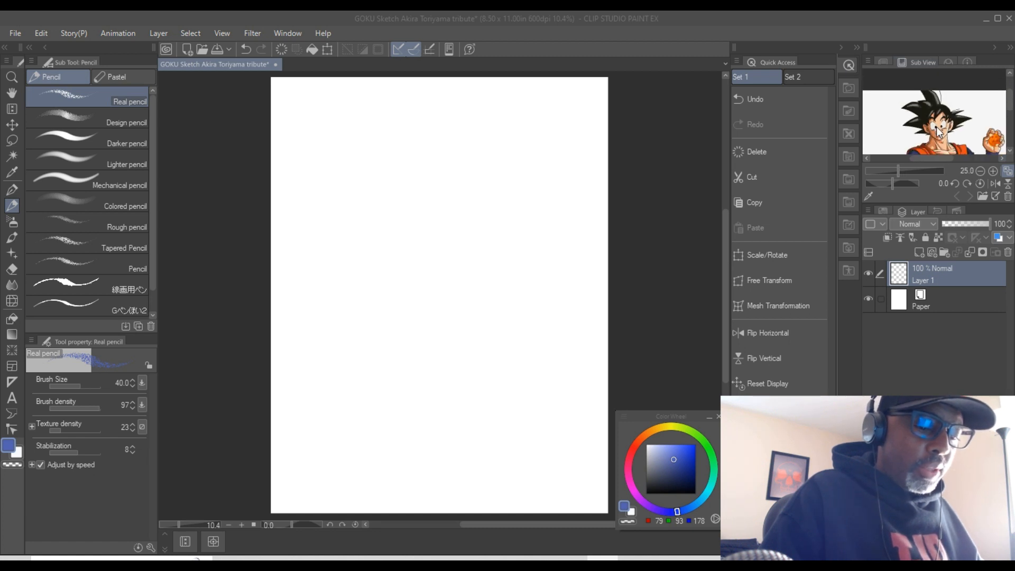
pyautogui.scroll(-1, 939, 133)
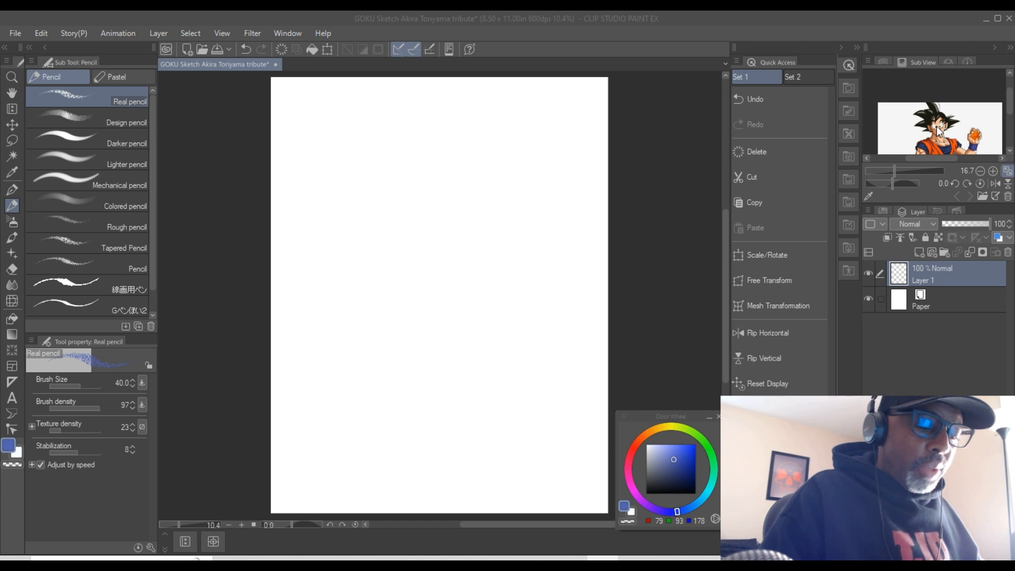
pyautogui.scroll(1, 936, 125)
pyautogui.scroll(1, 937, 126)
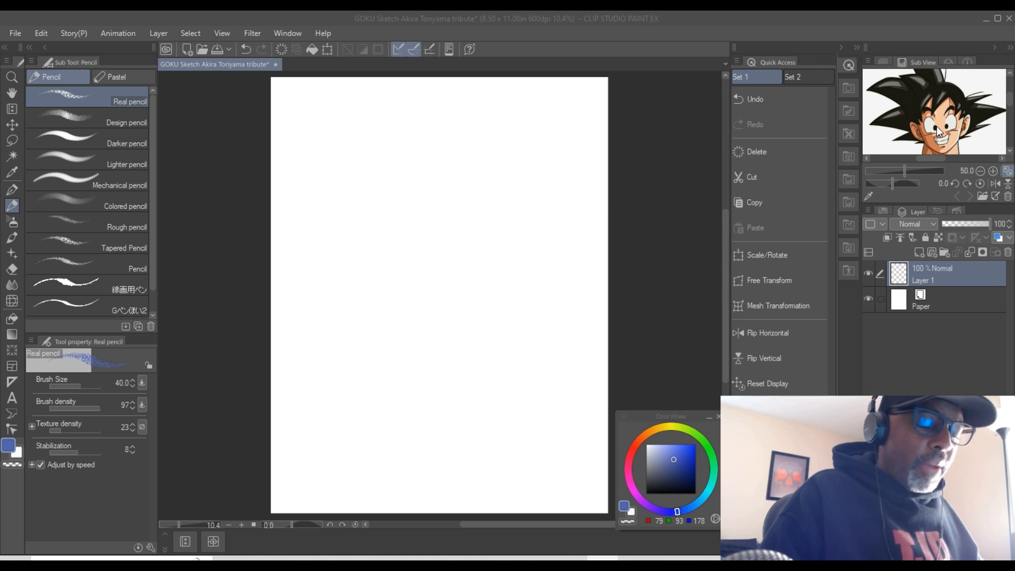
pyautogui.scroll(1, 936, 126)
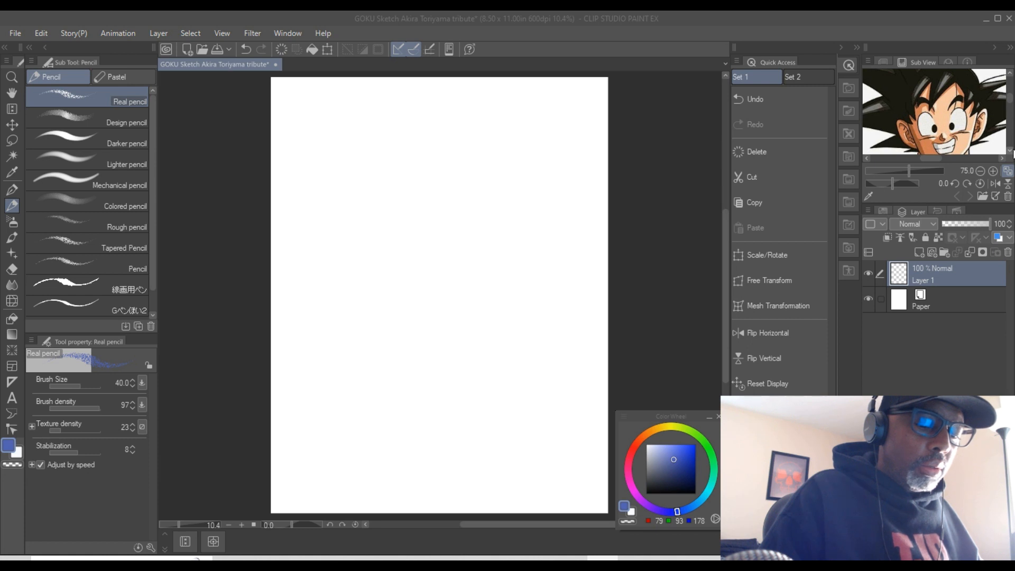
pyautogui.click(1008, 148)
pyautogui.scroll(1, 979, 130)
pyautogui.scroll(-2, 977, 129)
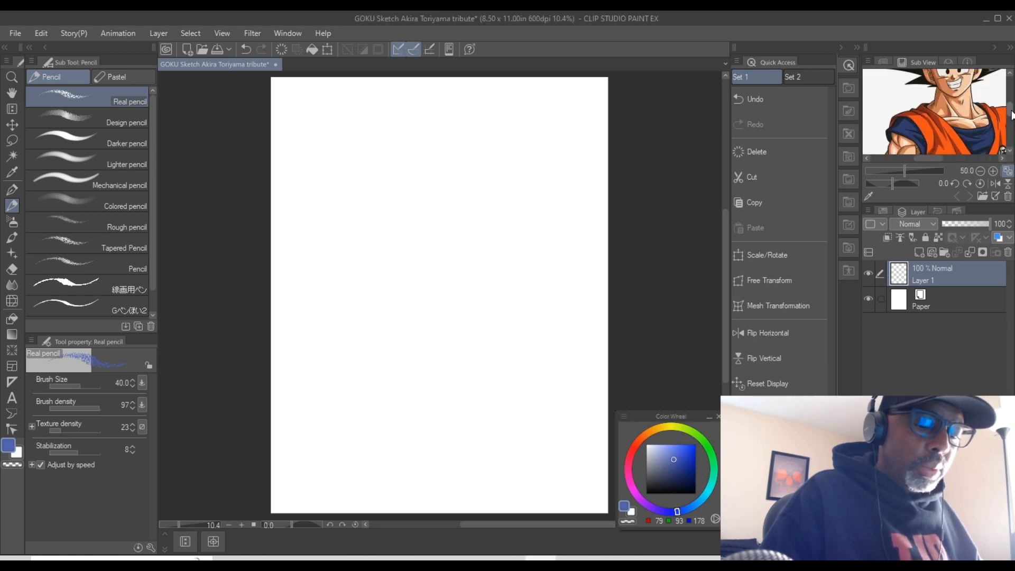
pyautogui.moveTo(1010, 118); pyautogui.dragTo(1007, 103)
pyautogui.moveTo(927, 160)
pyautogui.mouseDown()
pyautogui.moveTo(941, 160)
pyautogui.moveTo(931, 160)
pyautogui.mouseUp()
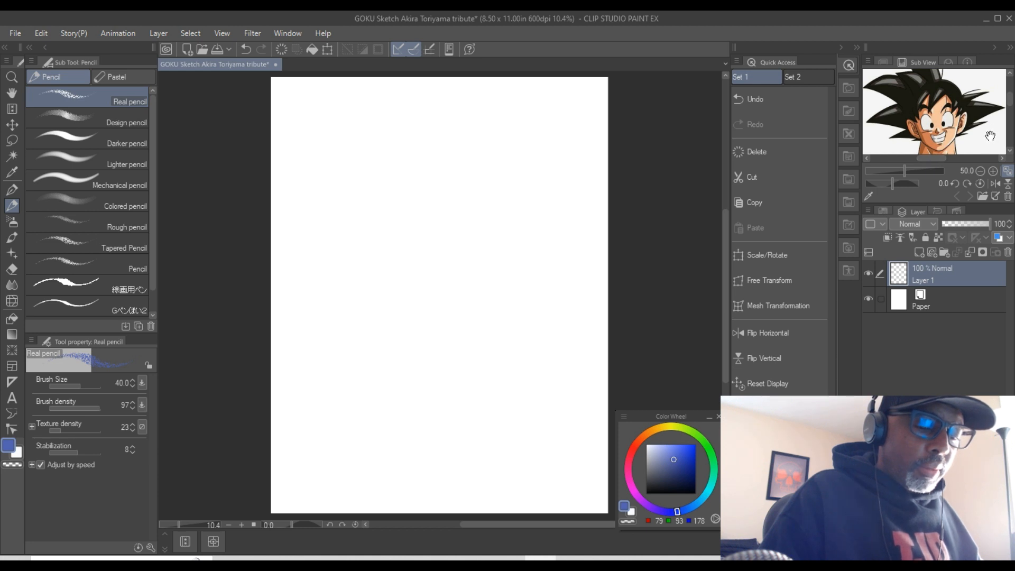
pyautogui.scroll(1, 990, 136)
pyautogui.moveTo(931, 160); pyautogui.dragTo(924, 160)
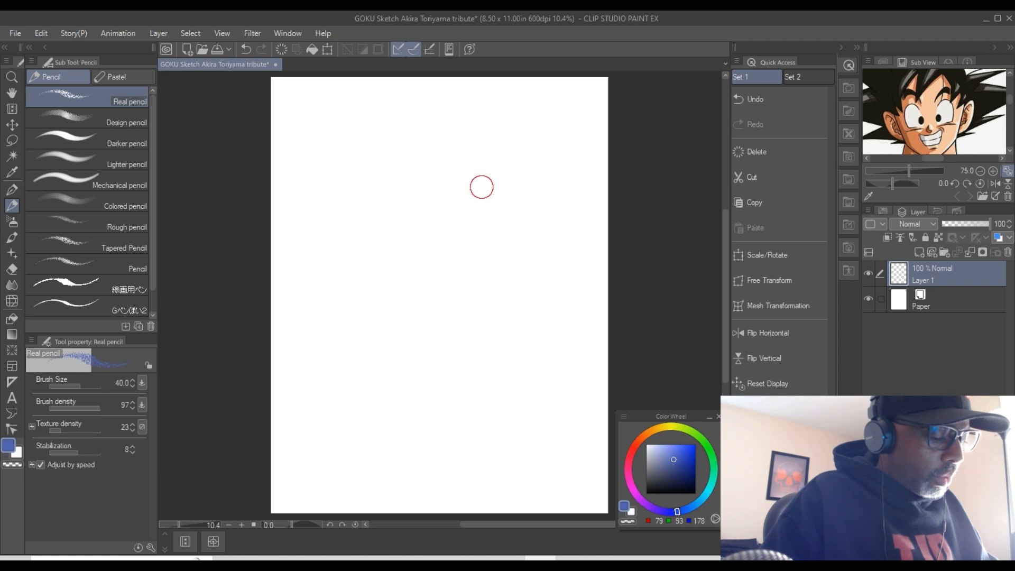
# - Sketch a curved head top and light lines down both sides of the face with the blue Real pencil
pyautogui.moveTo(465, 183)
pyautogui.mouseDown()
pyautogui.moveTo(405, 189)
pyautogui.moveTo(393, 200)
pyautogui.mouseUp()
pyautogui.moveTo(446, 180); pyautogui.dragTo(394, 201)
pyautogui.moveTo(468, 182); pyautogui.dragTo(397, 205)
pyautogui.moveTo(470, 191)
pyautogui.mouseDown()
pyautogui.moveTo(439, 183)
pyautogui.moveTo(390, 200)
pyautogui.moveTo(403, 278)
pyautogui.mouseUp()
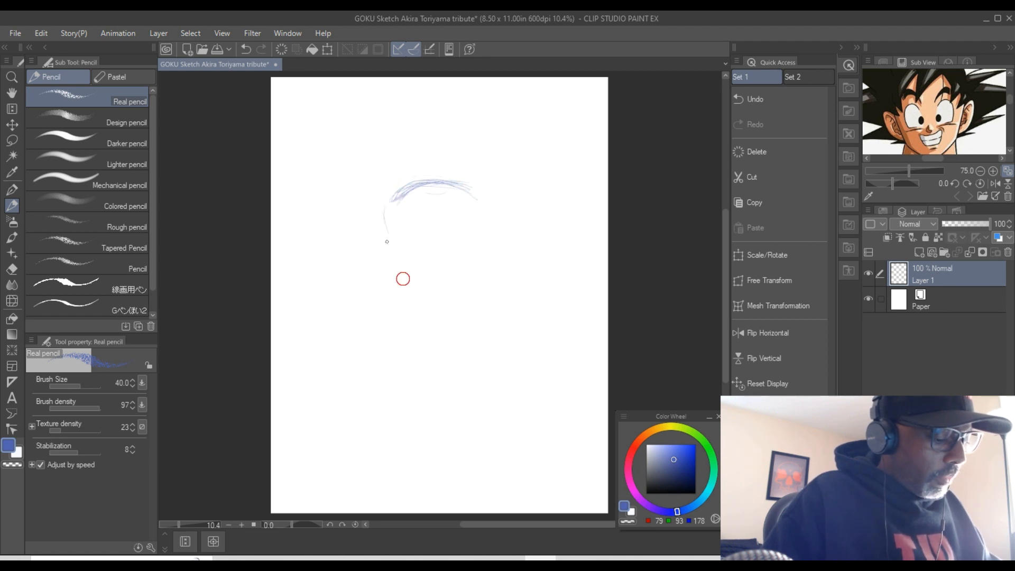
pyautogui.moveTo(381, 222); pyautogui.dragTo(401, 281)
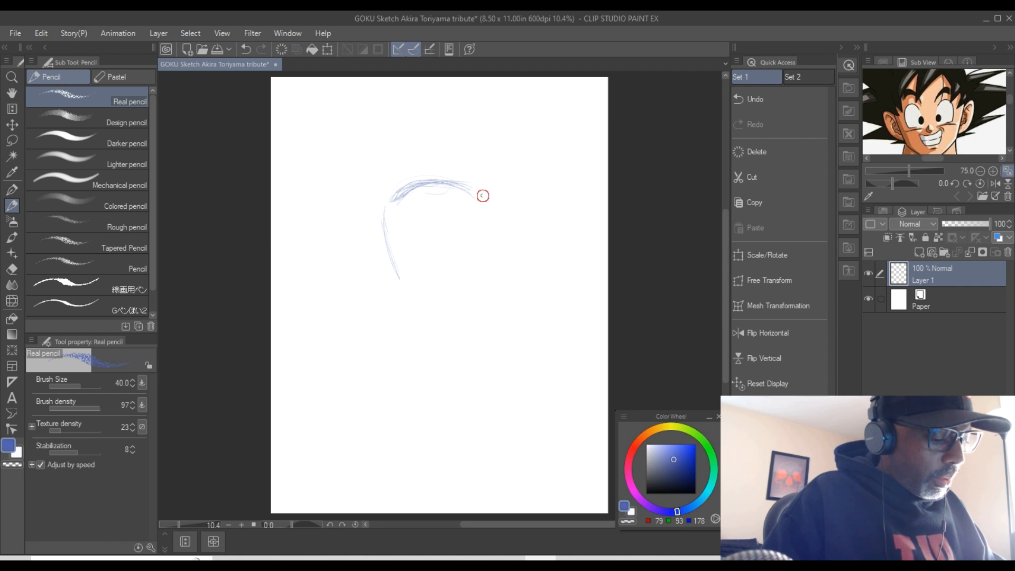
pyautogui.moveTo(482, 200); pyautogui.dragTo(475, 285)
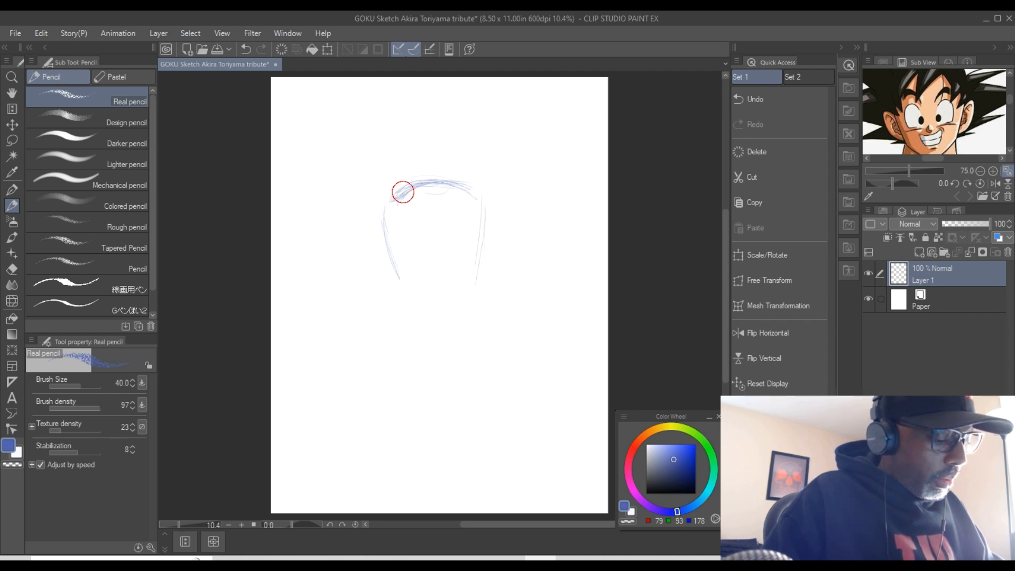
# - Reinforce both sides of the face and sketch the jawline tapering to a pointed chin
pyautogui.moveTo(379, 214); pyautogui.dragTo(398, 284)
pyautogui.moveTo(480, 199)
pyautogui.mouseDown()
pyautogui.moveTo(478, 286)
pyautogui.moveTo(464, 295)
pyautogui.mouseUp()
pyautogui.moveTo(374, 221)
pyautogui.mouseDown()
pyautogui.moveTo(406, 247)
pyautogui.moveTo(399, 288)
pyautogui.moveTo(422, 299)
pyautogui.mouseUp()
pyautogui.moveTo(480, 274)
pyautogui.mouseDown()
pyautogui.moveTo(421, 299)
pyautogui.moveTo(447, 300)
pyautogui.moveTo(426, 310)
pyautogui.moveTo(396, 281)
pyautogui.moveTo(434, 310)
pyautogui.mouseUp()
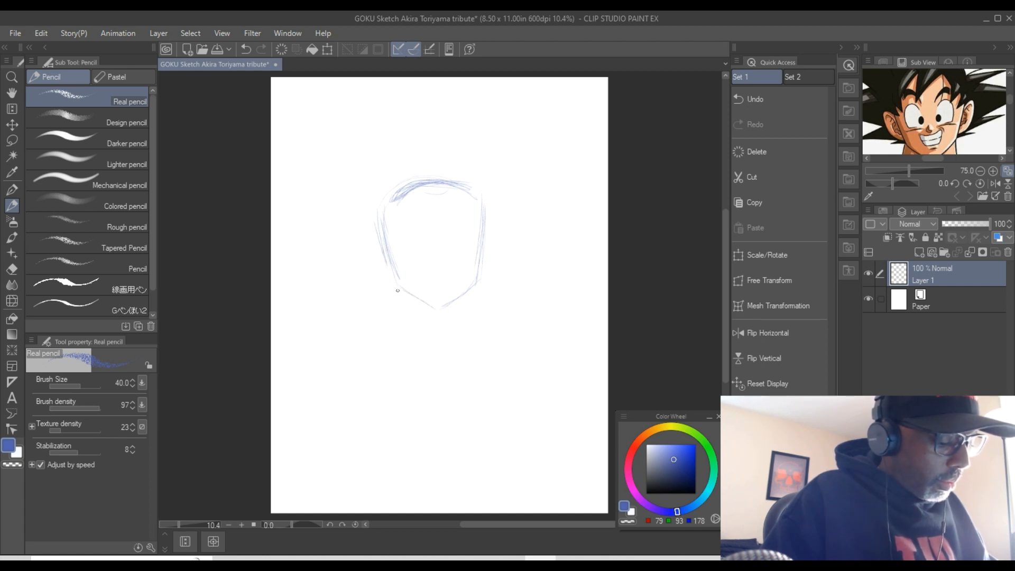
pyautogui.moveTo(400, 287)
pyautogui.mouseDown()
pyautogui.moveTo(438, 308)
pyautogui.moveTo(482, 275)
pyautogui.mouseUp()
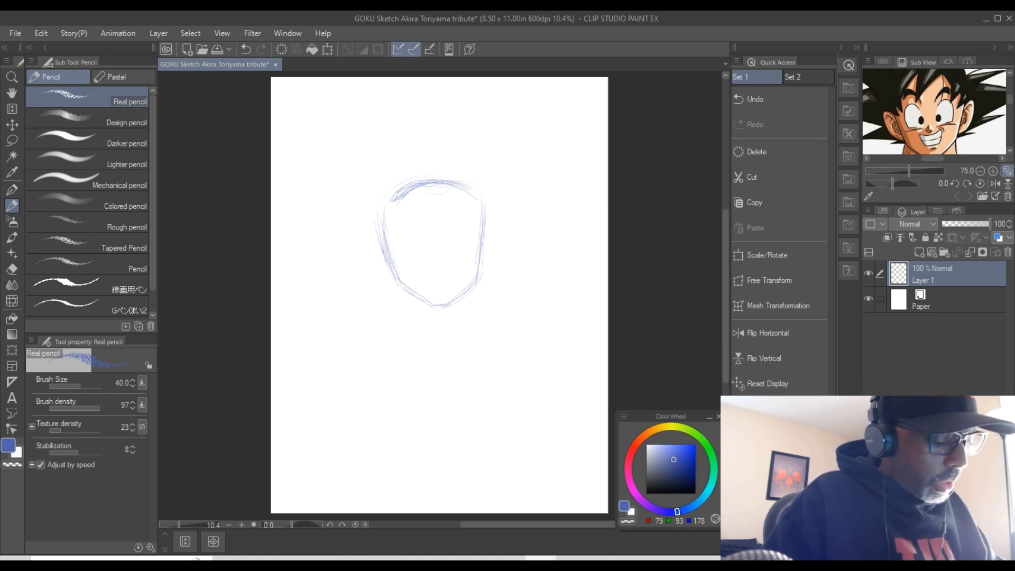
pyautogui.moveTo(485, 207)
pyautogui.mouseDown()
pyautogui.moveTo(482, 254)
pyautogui.moveTo(451, 304)
pyautogui.mouseUp()
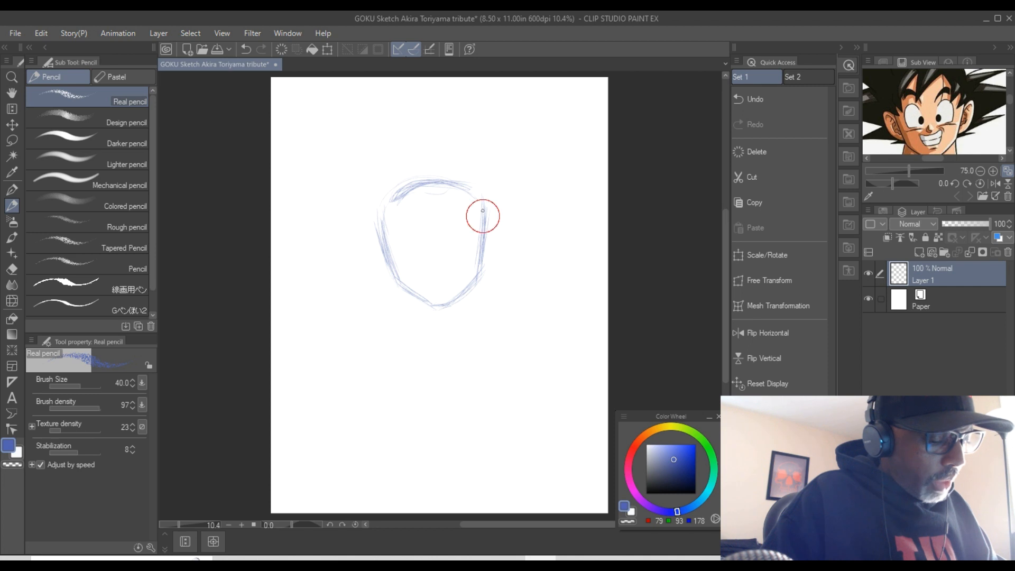
# - Widen the upper sides of the head and sketch a taller outer skull arc above the first one
pyautogui.moveTo(369, 208); pyautogui.dragTo(387, 259)
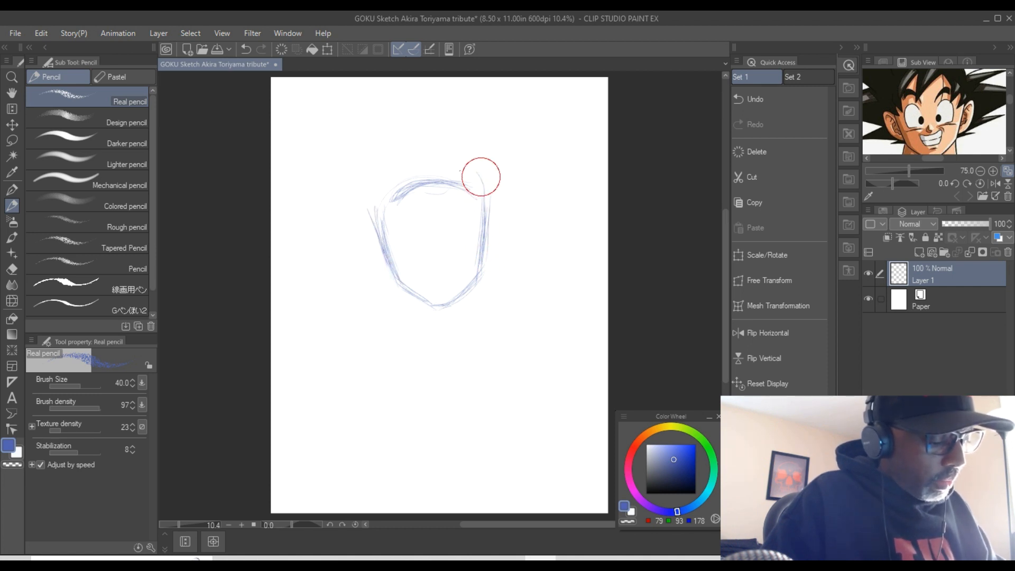
pyautogui.moveTo(475, 172); pyautogui.dragTo(485, 191)
pyautogui.moveTo(488, 254); pyautogui.dragTo(485, 181)
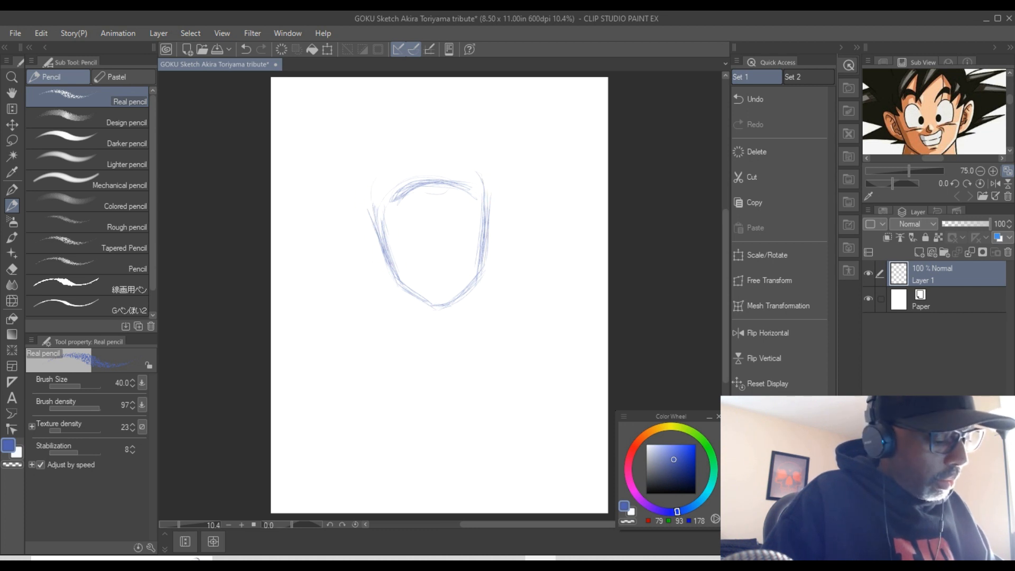
pyautogui.moveTo(372, 199)
pyautogui.mouseDown()
pyautogui.moveTo(398, 164)
pyautogui.moveTo(482, 177)
pyautogui.mouseUp()
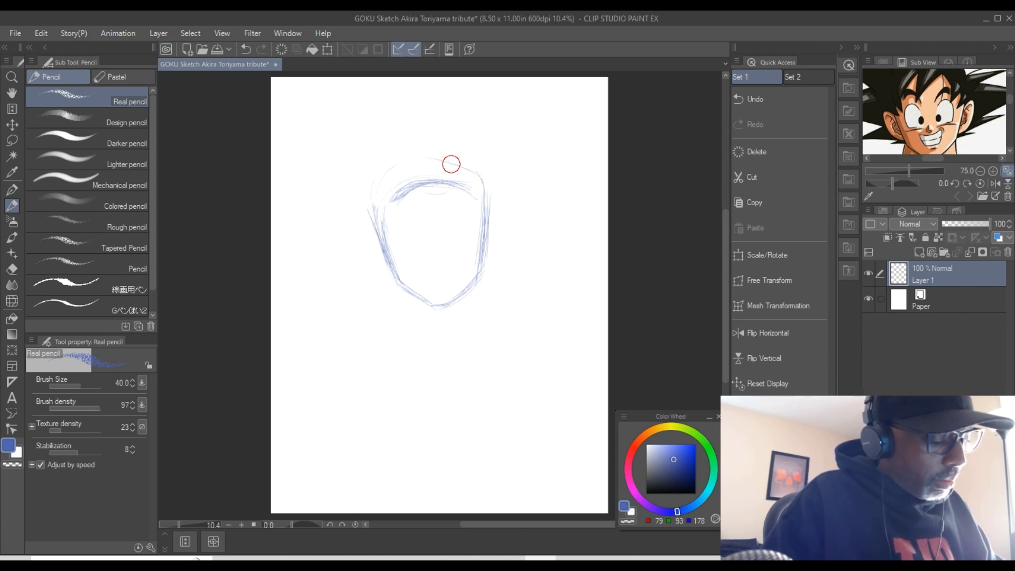
pyautogui.moveTo(379, 191); pyautogui.dragTo(431, 162)
pyautogui.moveTo(457, 183); pyautogui.dragTo(477, 200)
pyautogui.moveTo(372, 195); pyautogui.dragTo(420, 165)
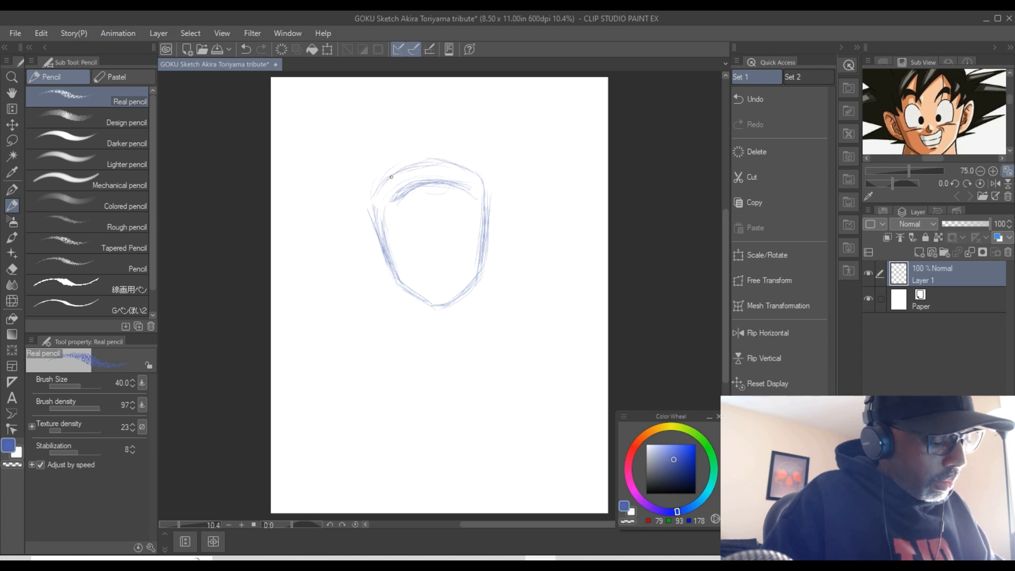
pyautogui.moveTo(385, 187); pyautogui.dragTo(481, 188)
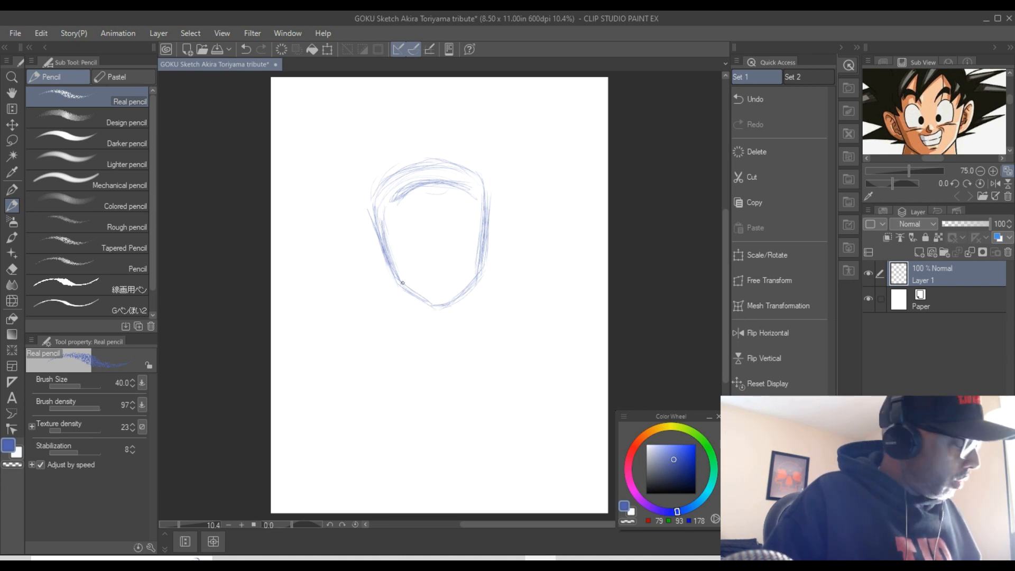
# - Darken the jaw and chin and firm up the outer side contours of the head
pyautogui.scroll(3, 435, 267)
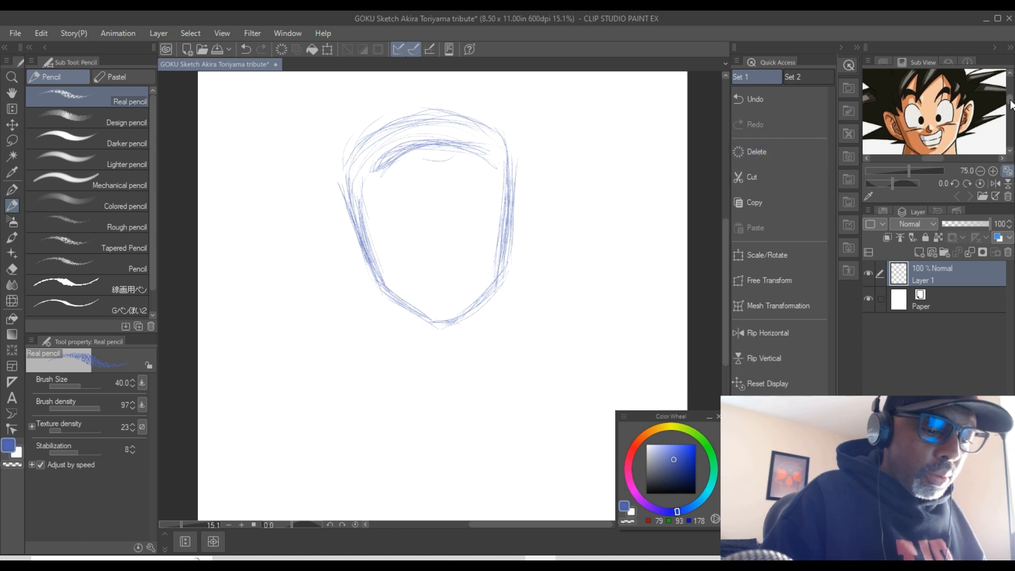
pyautogui.moveTo(1011, 104); pyautogui.dragTo(1011, 106)
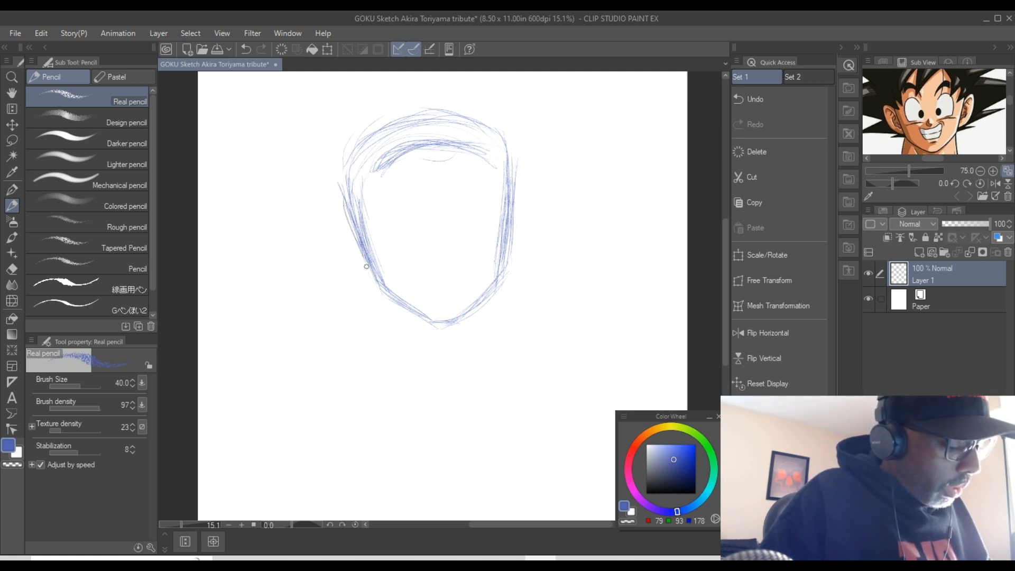
pyautogui.moveTo(380, 288); pyautogui.dragTo(463, 328)
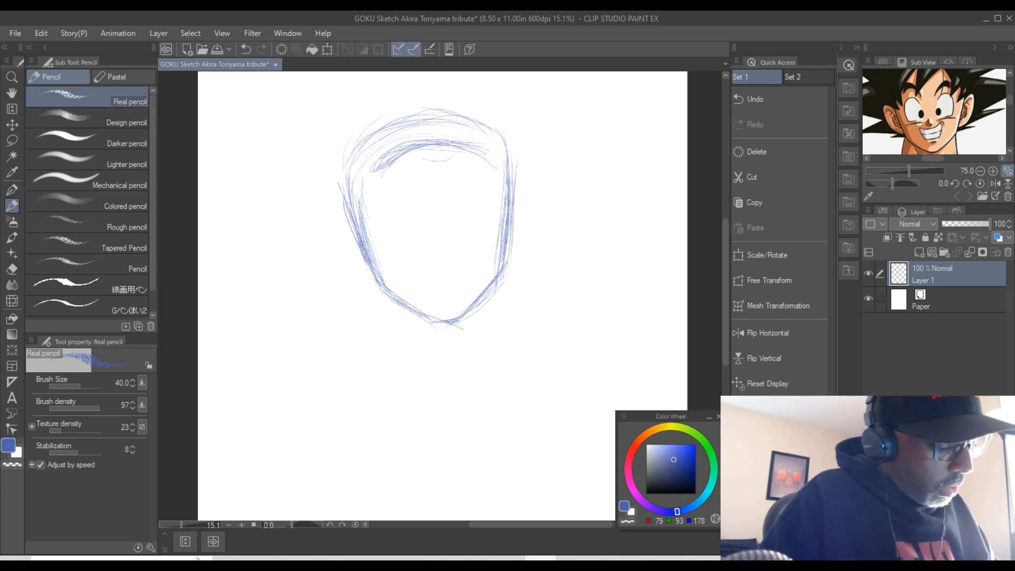
pyautogui.moveTo(382, 287); pyautogui.dragTo(345, 203)
pyautogui.moveTo(360, 249); pyautogui.dragTo(344, 199)
pyautogui.moveTo(725, 251); pyautogui.dragTo(726, 222)
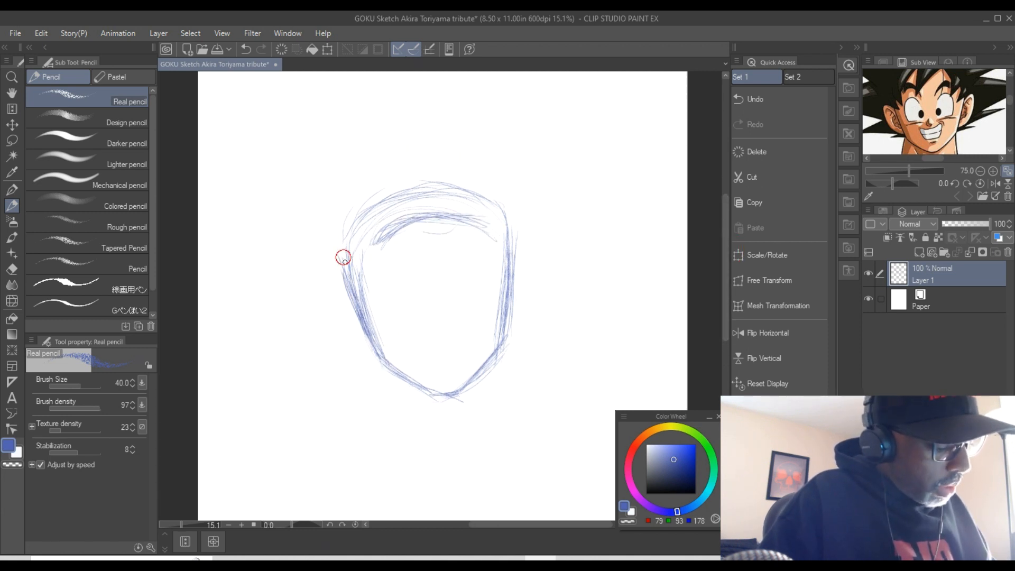
pyautogui.moveTo(513, 294); pyautogui.dragTo(511, 231)
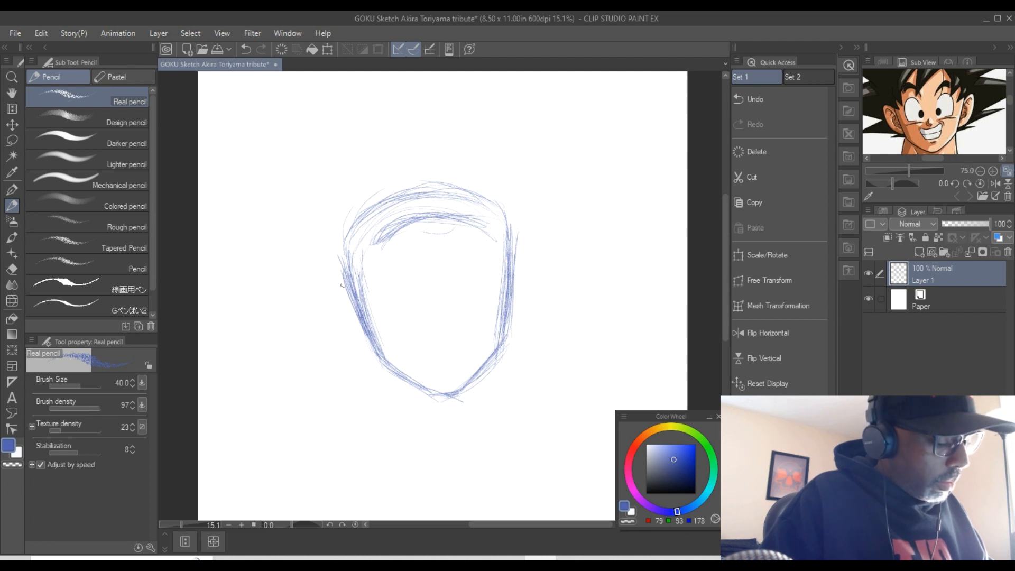
# - Erase the inner construction arc and stray inner side lines of the head with the Hard eraser
pyautogui.click(12, 270)
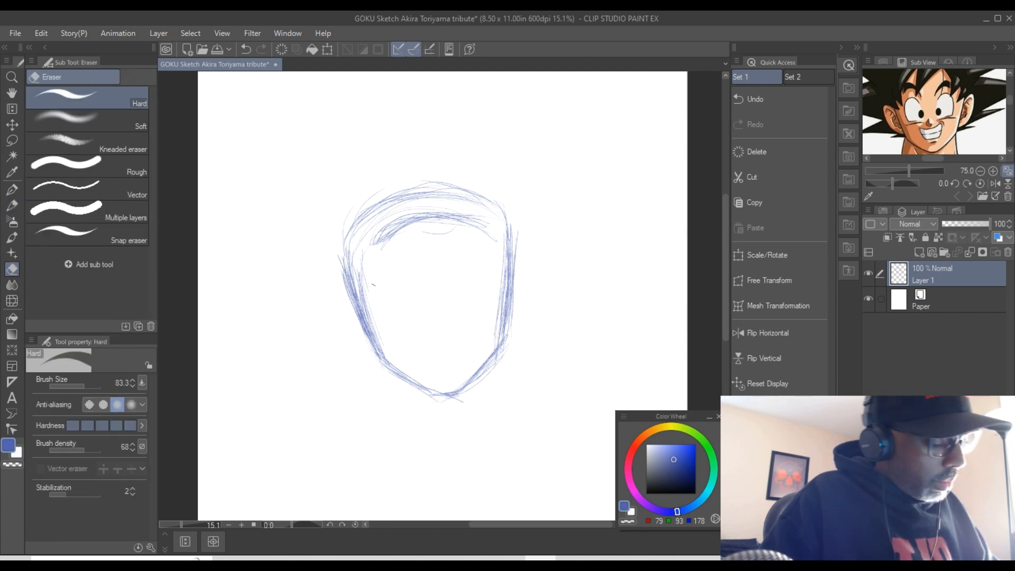
pyautogui.moveTo(374, 233)
pyautogui.mouseDown()
pyautogui.moveTo(380, 253)
pyautogui.moveTo(412, 223)
pyautogui.moveTo(484, 222)
pyautogui.moveTo(409, 226)
pyautogui.moveTo(417, 214)
pyautogui.mouseUp()
pyautogui.moveTo(360, 250)
pyautogui.mouseDown()
pyautogui.moveTo(363, 282)
pyautogui.moveTo(357, 271)
pyautogui.mouseUp()
pyautogui.moveTo(352, 270); pyautogui.dragTo(382, 346)
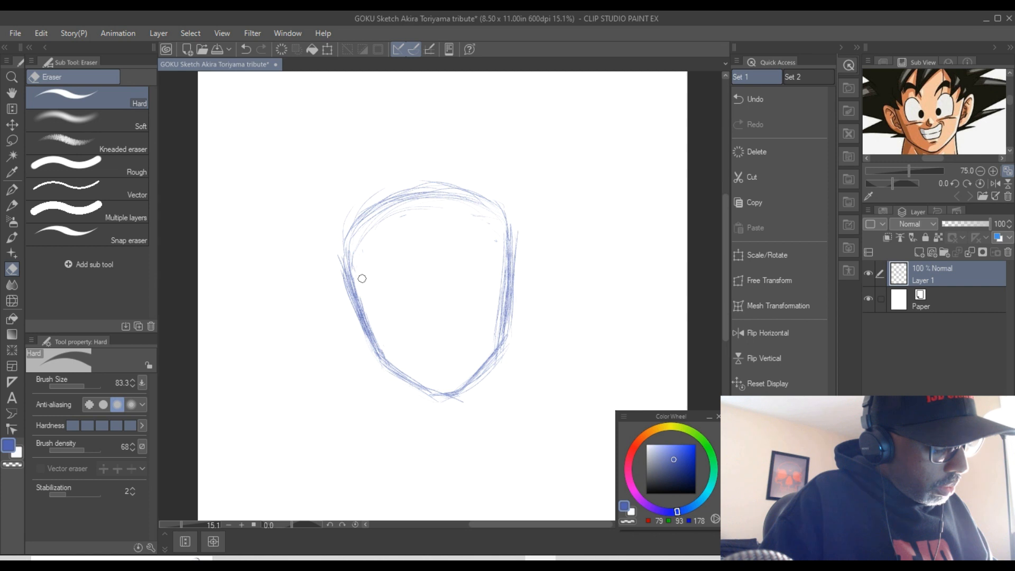
pyautogui.moveTo(355, 277)
pyautogui.mouseDown()
pyautogui.moveTo(382, 348)
pyautogui.moveTo(350, 274)
pyautogui.moveTo(362, 305)
pyautogui.mouseUp()
pyautogui.moveTo(497, 288); pyautogui.dragTo(493, 339)
pyautogui.moveTo(501, 269)
pyautogui.mouseDown()
pyautogui.moveTo(498, 329)
pyautogui.moveTo(502, 320)
pyautogui.mouseUp()
pyautogui.moveTo(502, 233); pyautogui.dragTo(498, 333)
pyautogui.moveTo(504, 324); pyautogui.dragTo(492, 351)
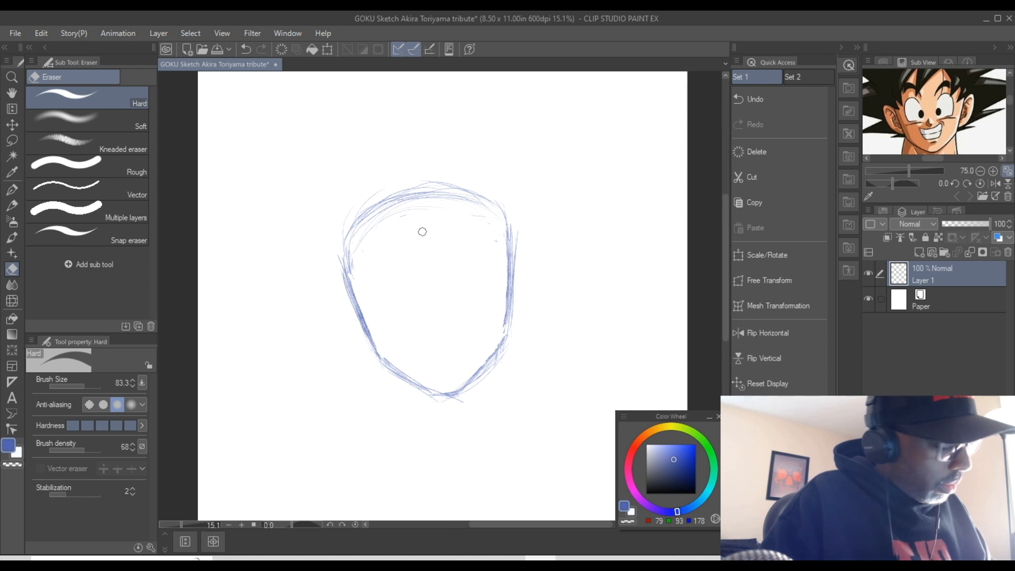
# - Redraw the top of the head with the Real pencil, joining the sides and adding a slightly higher crown arc
pyautogui.click(13, 206)
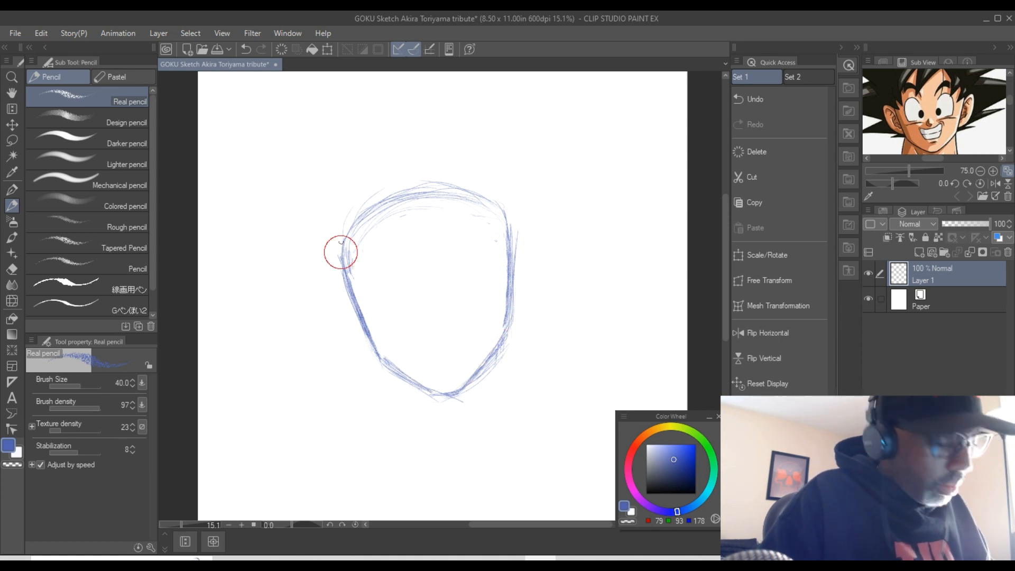
pyautogui.moveTo(345, 276); pyautogui.dragTo(339, 245)
pyautogui.moveTo(490, 206)
pyautogui.mouseDown()
pyautogui.moveTo(420, 190)
pyautogui.moveTo(377, 209)
pyautogui.mouseUp()
pyautogui.moveTo(492, 208)
pyautogui.mouseDown()
pyautogui.moveTo(442, 191)
pyautogui.moveTo(396, 201)
pyautogui.mouseUp()
pyautogui.moveTo(343, 248)
pyautogui.mouseDown()
pyautogui.moveTo(488, 206)
pyautogui.moveTo(373, 210)
pyautogui.moveTo(499, 215)
pyautogui.mouseUp()
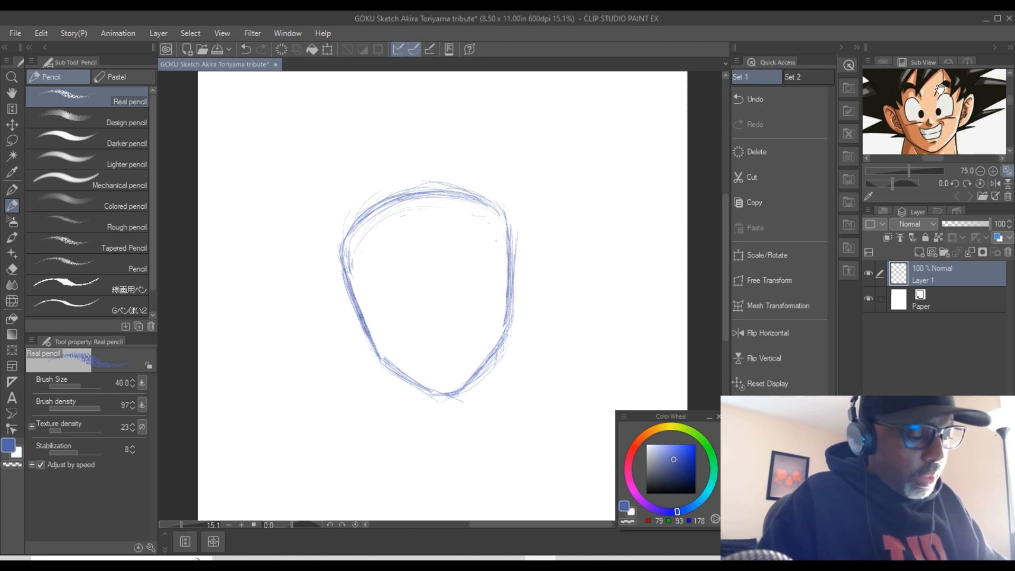
pyautogui.moveTo(415, 170)
pyautogui.mouseDown()
pyautogui.moveTo(489, 197)
pyautogui.moveTo(475, 190)
pyautogui.mouseUp()
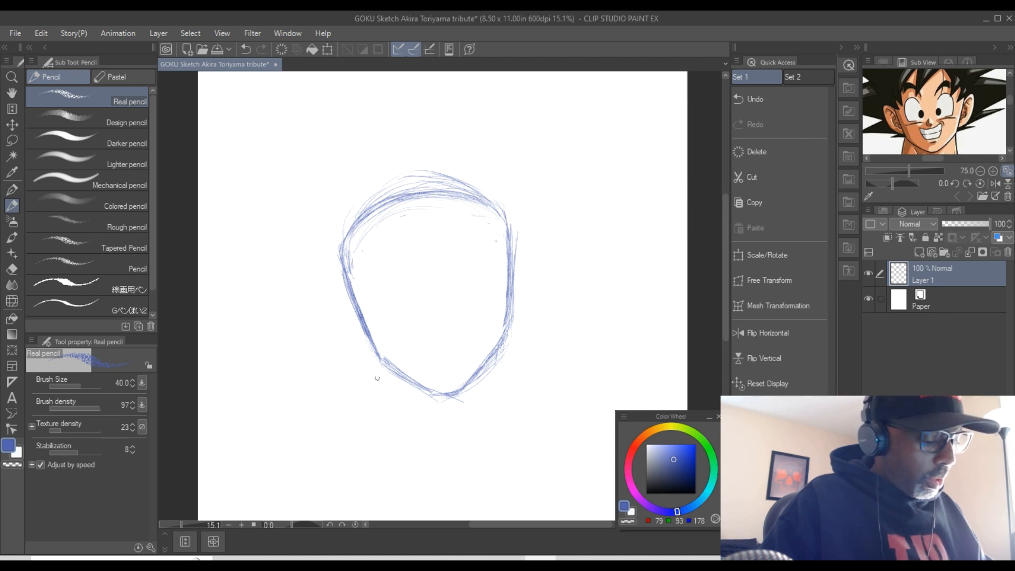
# - Sketch both sides of the neck down from the jaw and a slanted neck muscle line below the chin
pyautogui.moveTo(381, 360); pyautogui.dragTo(381, 391)
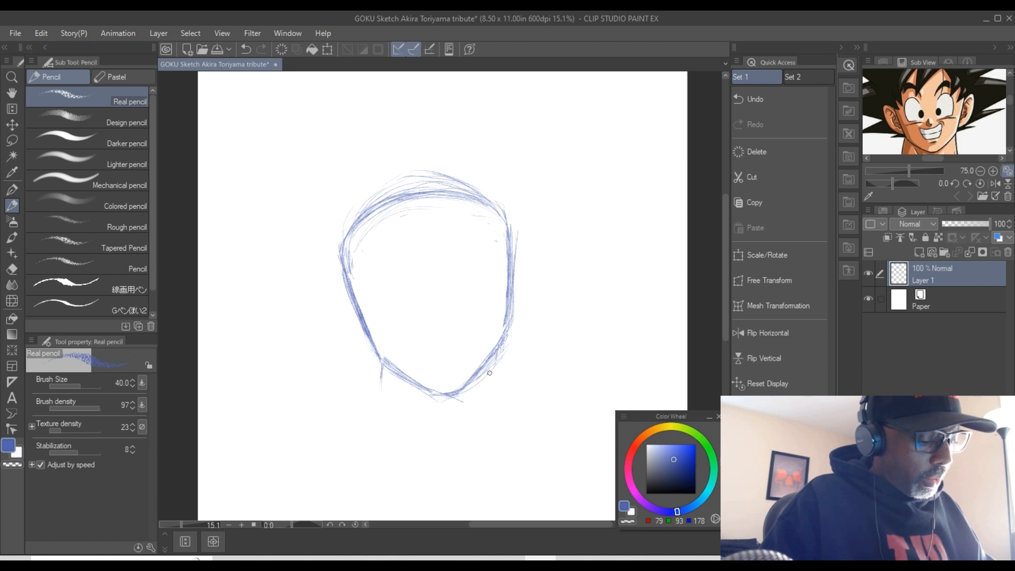
pyautogui.moveTo(491, 356)
pyautogui.mouseDown()
pyautogui.moveTo(504, 412)
pyautogui.moveTo(499, 384)
pyautogui.mouseUp()
pyautogui.moveTo(385, 367)
pyautogui.mouseDown()
pyautogui.moveTo(378, 405)
pyautogui.moveTo(380, 393)
pyautogui.mouseUp()
pyautogui.moveTo(494, 352); pyautogui.dragTo(505, 419)
pyautogui.moveTo(498, 360); pyautogui.dragTo(501, 415)
pyautogui.moveTo(386, 363); pyautogui.dragTo(382, 405)
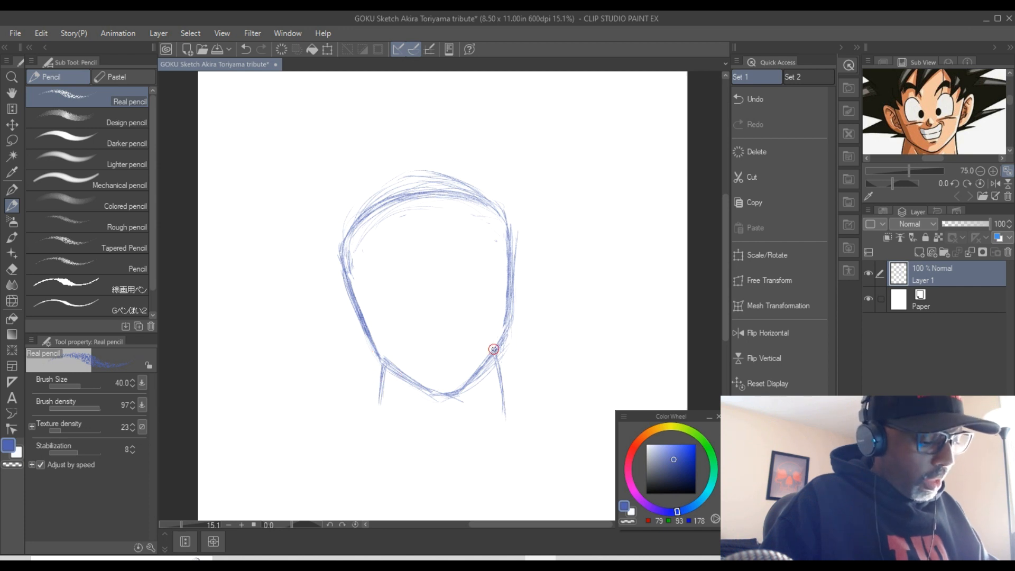
pyautogui.moveTo(382, 364); pyautogui.dragTo(380, 406)
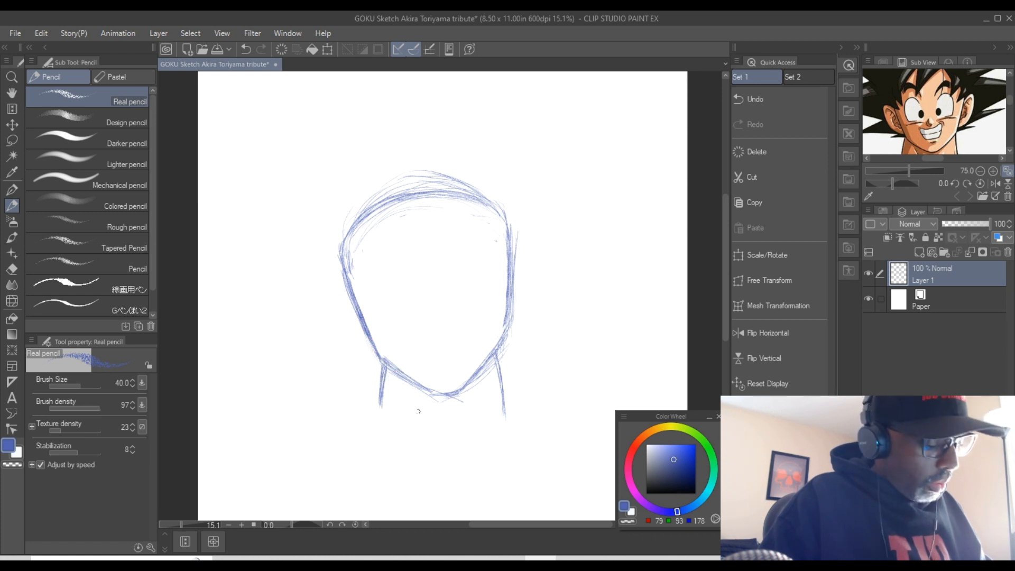
pyautogui.moveTo(413, 396); pyautogui.dragTo(424, 430)
pyautogui.moveTo(411, 393); pyautogui.dragTo(424, 431)
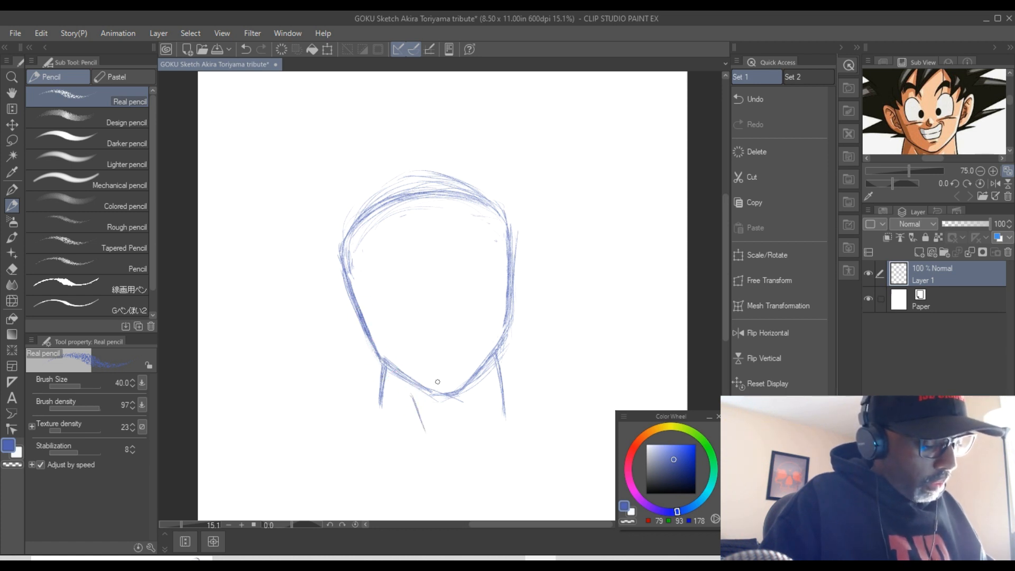
# - Reinforce the right neck line and draw the face guidelines: a tilted centre line through the head and a curved line crossing it
pyautogui.moveTo(497, 365); pyautogui.dragTo(512, 415)
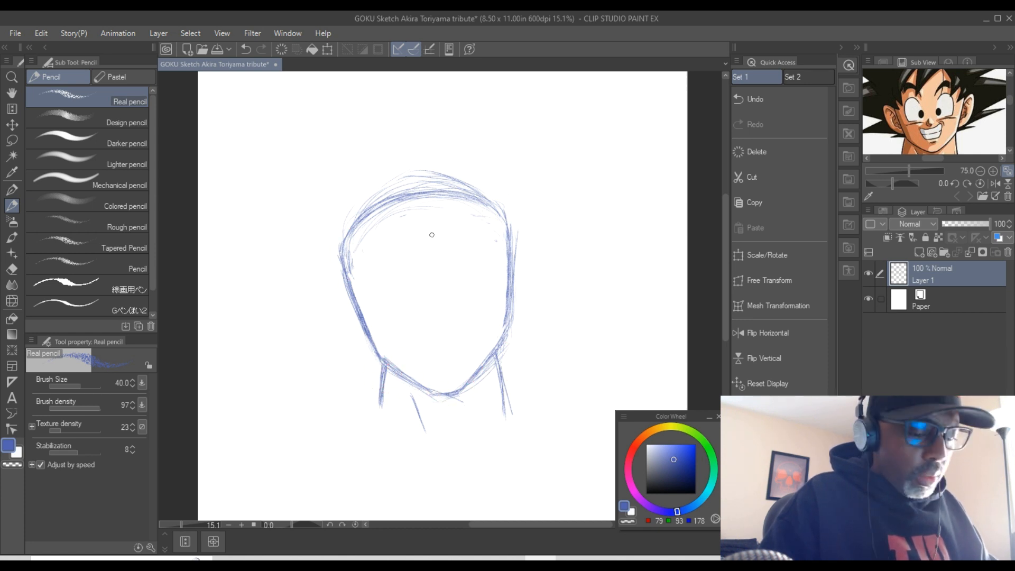
pyautogui.moveTo(405, 155); pyautogui.dragTo(464, 452)
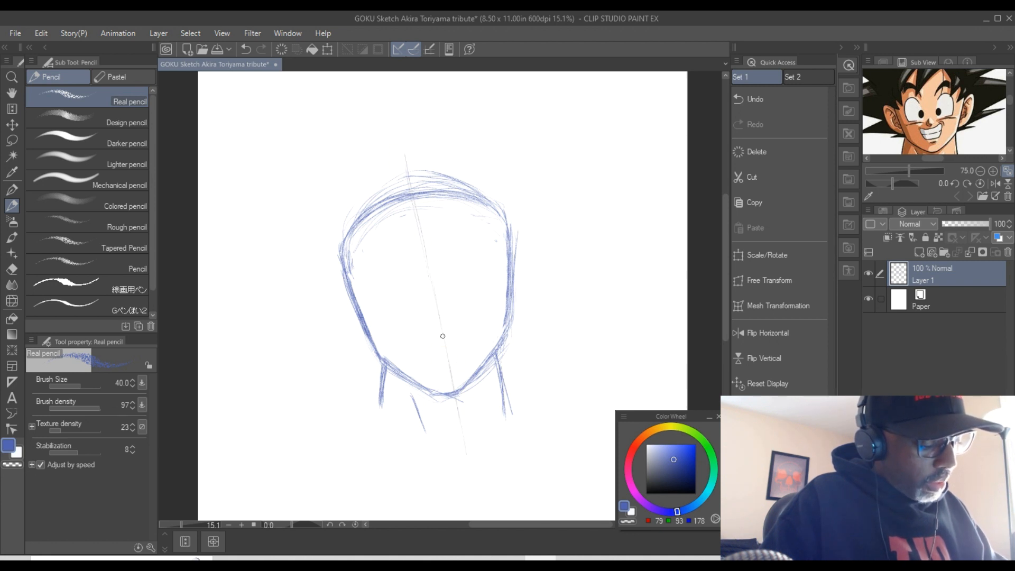
pyautogui.moveTo(393, 132); pyautogui.dragTo(458, 404)
pyautogui.moveTo(465, 441); pyautogui.dragTo(466, 453)
pyautogui.moveTo(392, 129); pyautogui.dragTo(466, 454)
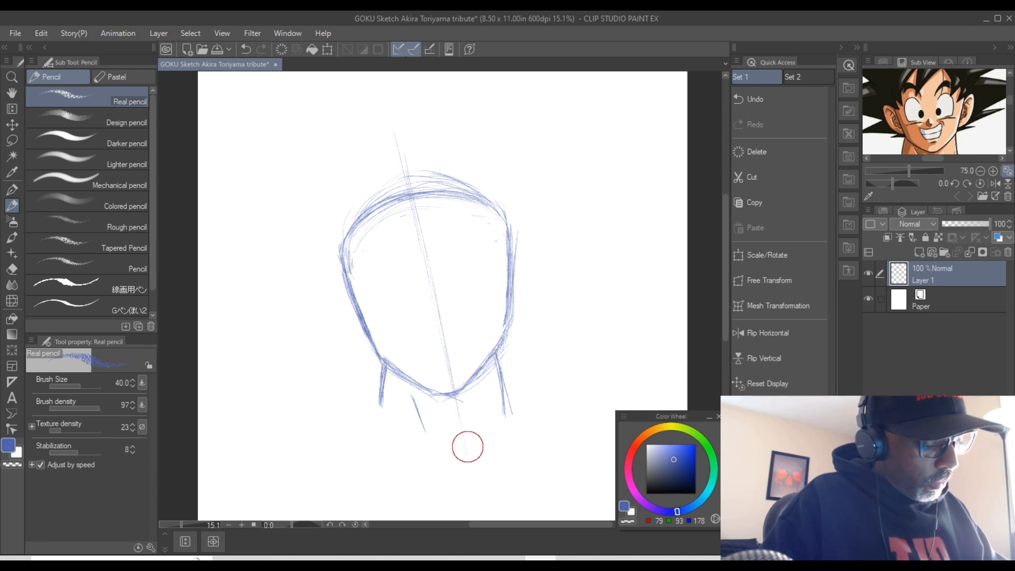
pyautogui.moveTo(394, 130); pyautogui.dragTo(468, 452)
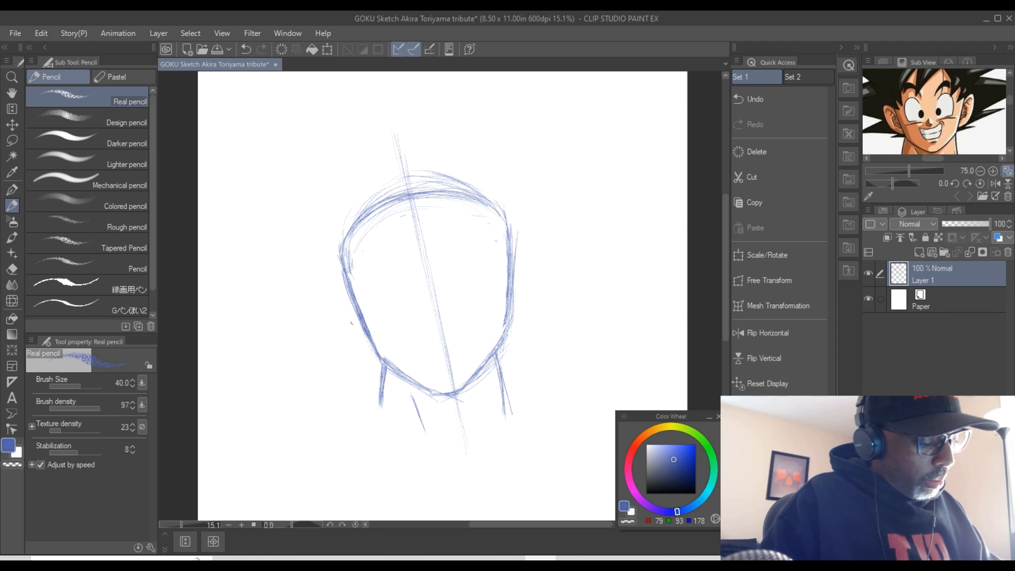
pyautogui.moveTo(350, 321); pyautogui.dragTo(527, 277)
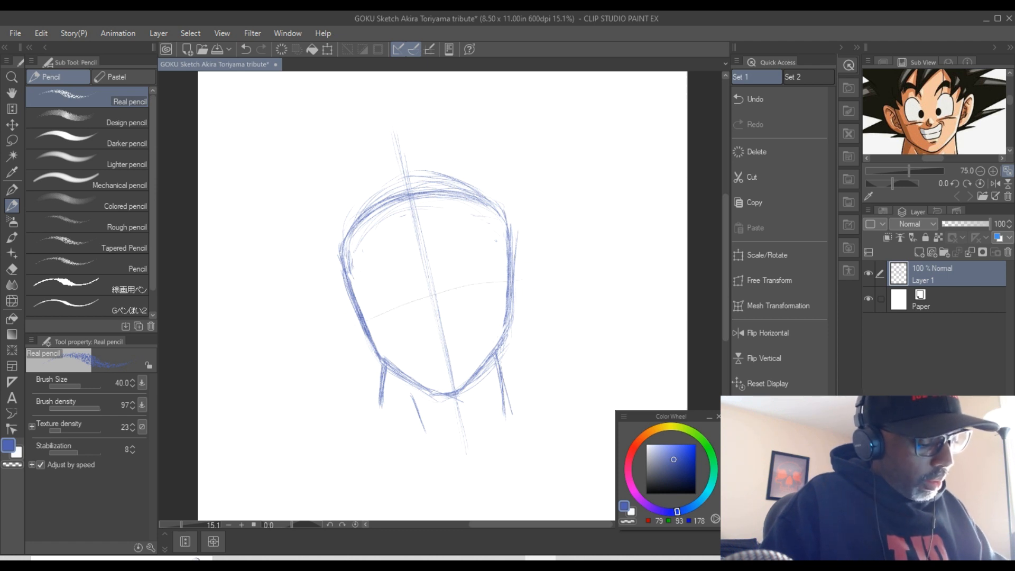
pyautogui.moveTo(339, 332)
pyautogui.mouseDown()
pyautogui.moveTo(531, 281)
pyautogui.moveTo(358, 324)
pyautogui.moveTo(529, 281)
pyautogui.mouseUp()
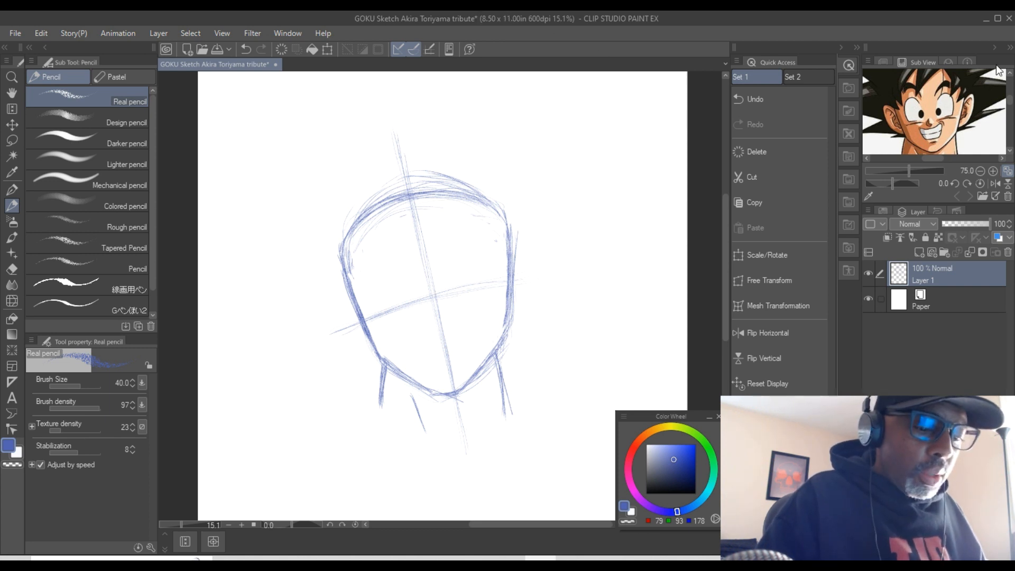
# - Check the reference face up close and mark the nose with a short vertical stroke and a small tick where the guidelines cross
pyautogui.scroll(-1, 934, 125)
pyautogui.scroll(6, 934, 126)
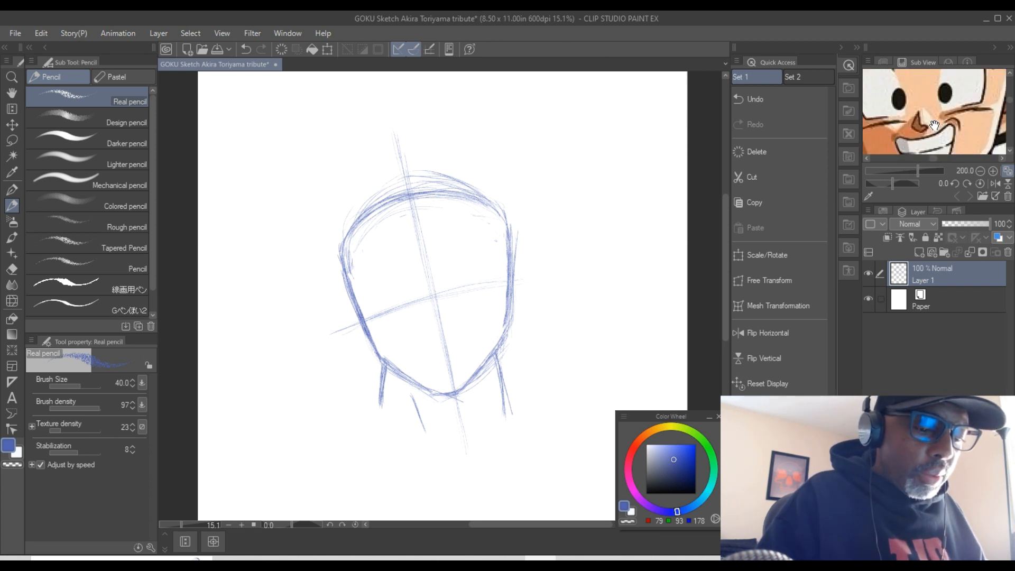
pyautogui.scroll(-2, 934, 125)
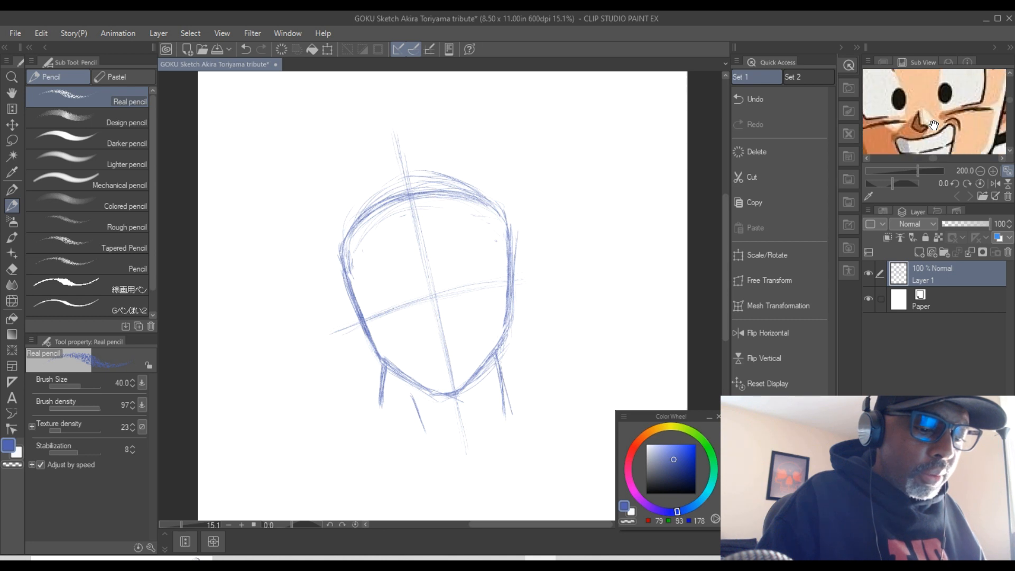
pyautogui.scroll(-2, 935, 125)
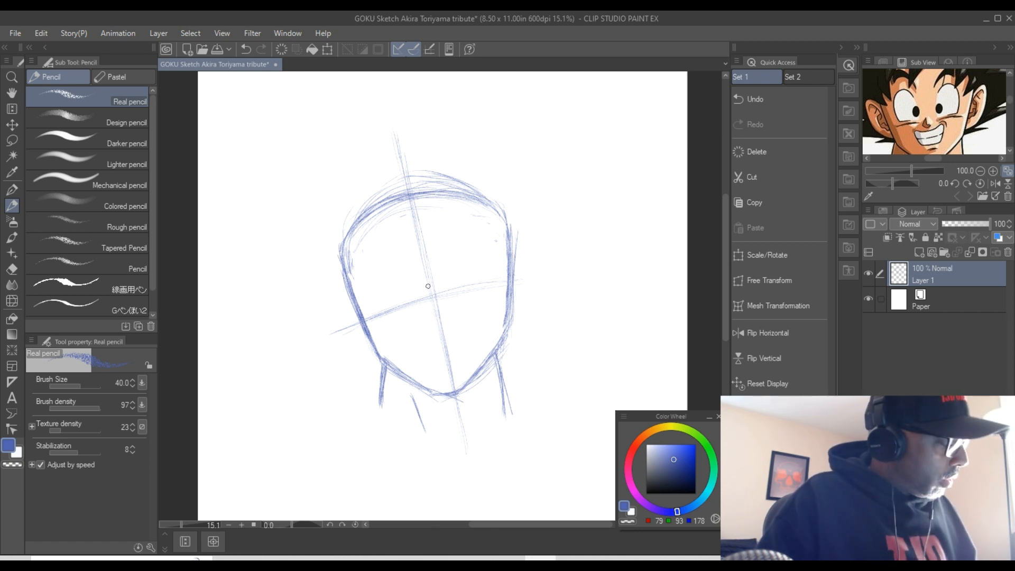
pyautogui.scroll(-1, 422, 312)
pyautogui.scroll(1, 426, 302)
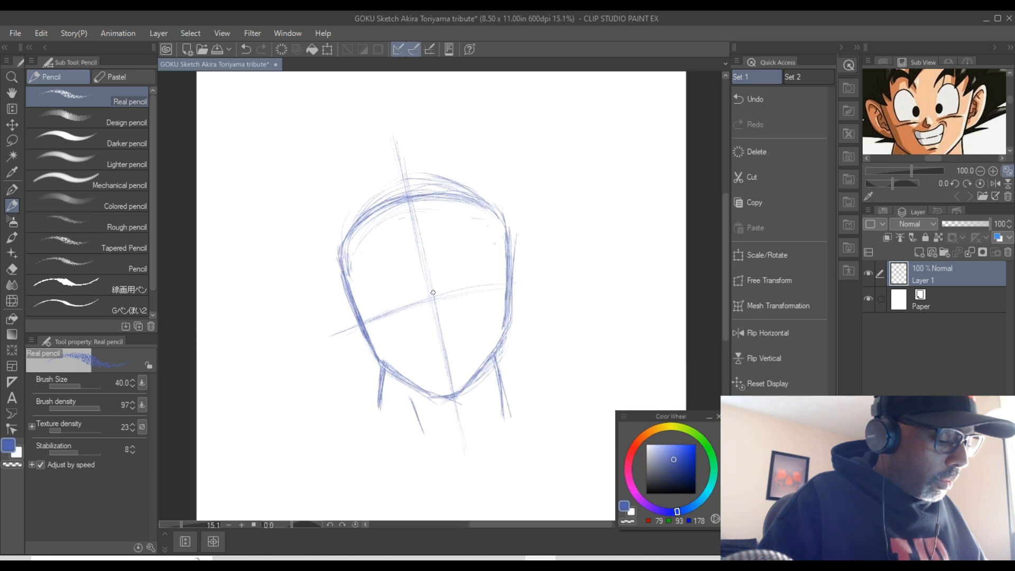
pyautogui.scroll(2, 433, 293)
pyautogui.scroll(2, 418, 306)
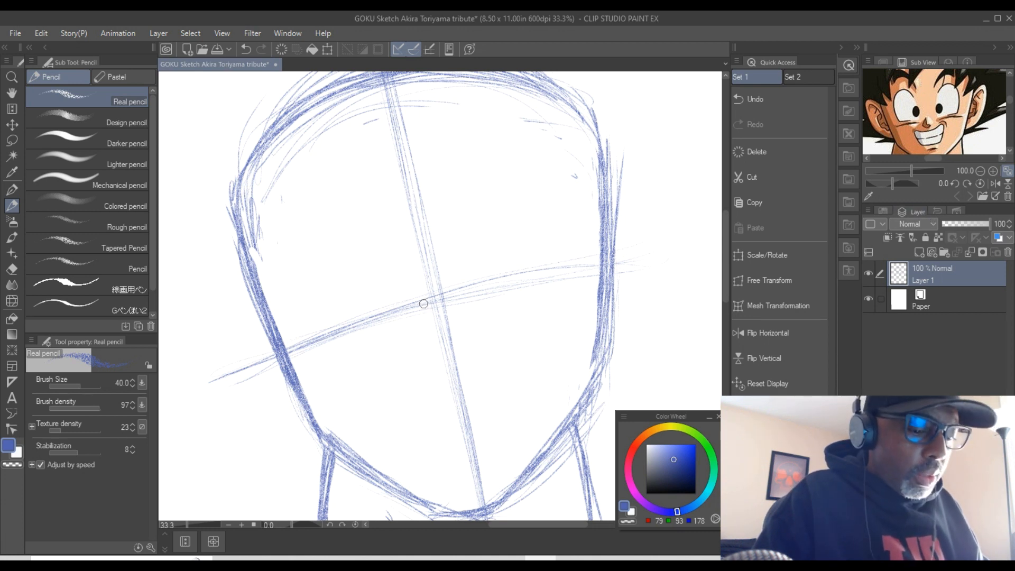
pyautogui.moveTo(428, 323)
pyautogui.mouseDown()
pyautogui.moveTo(424, 288)
pyautogui.moveTo(428, 334)
pyautogui.mouseUp()
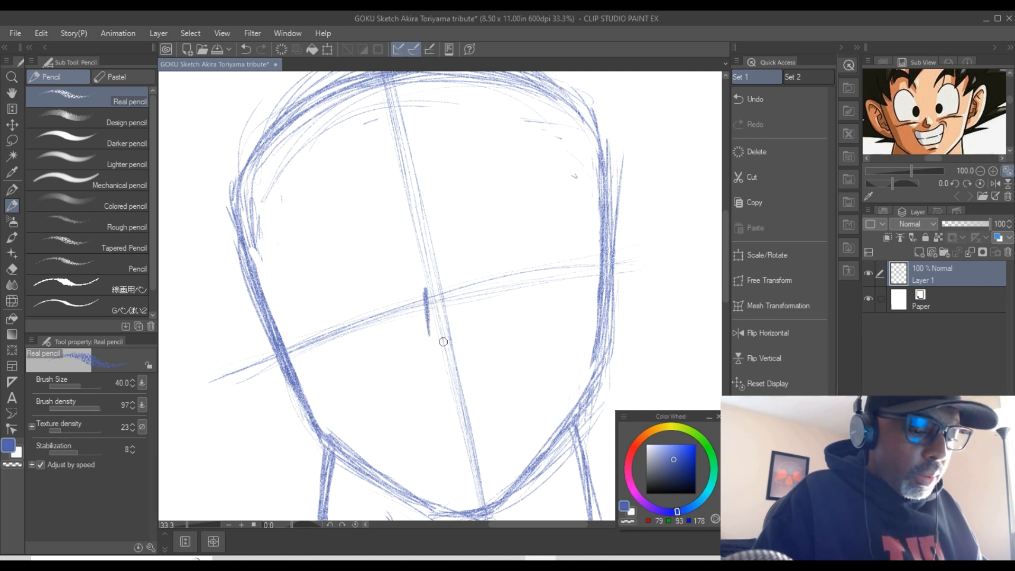
pyautogui.moveTo(429, 306); pyautogui.dragTo(441, 344)
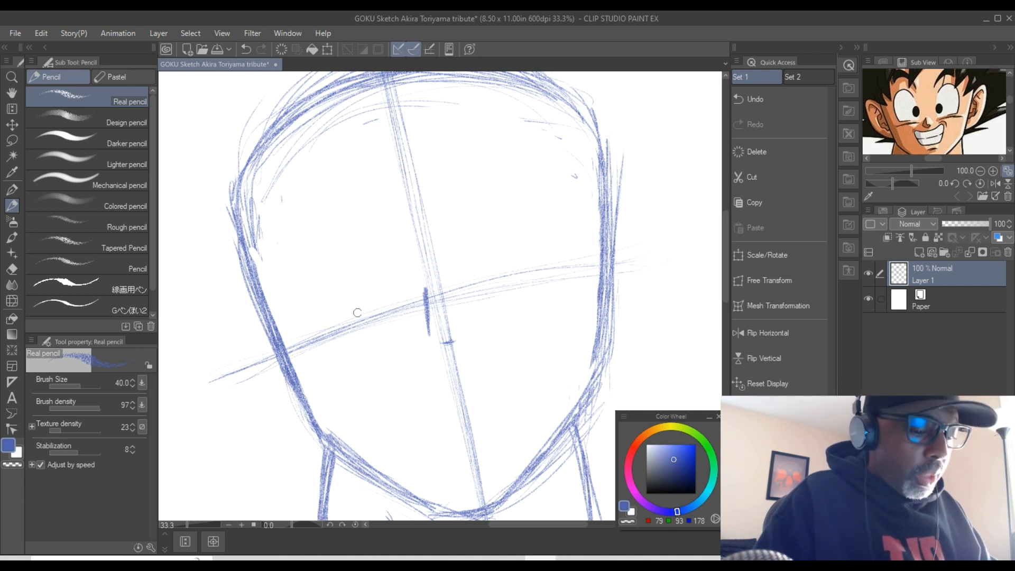
# - Sketch the lower lids of both eyes just above the curved guideline and the tall arched outline of the left eye
pyautogui.moveTo(365, 312); pyautogui.dragTo(330, 321)
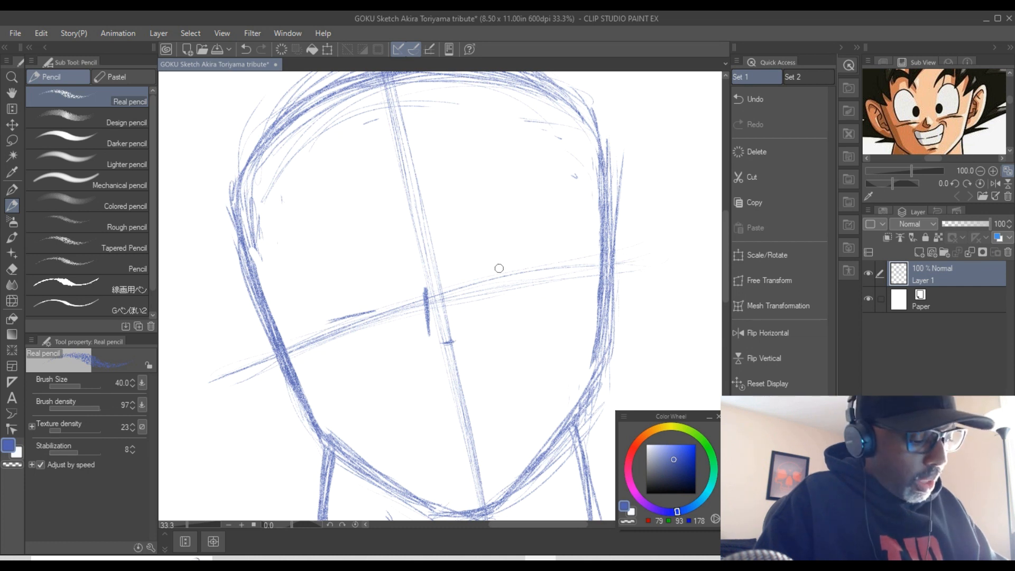
pyautogui.moveTo(499, 268); pyautogui.dragTo(561, 253)
pyautogui.moveTo(372, 311); pyautogui.dragTo(317, 325)
pyautogui.moveTo(289, 270)
pyautogui.mouseDown()
pyautogui.moveTo(310, 320)
pyautogui.moveTo(282, 225)
pyautogui.moveTo(304, 301)
pyautogui.moveTo(286, 268)
pyautogui.moveTo(292, 200)
pyautogui.moveTo(284, 218)
pyautogui.moveTo(345, 181)
pyautogui.moveTo(366, 204)
pyautogui.mouseUp()
pyautogui.moveTo(295, 290)
pyautogui.mouseDown()
pyautogui.moveTo(295, 192)
pyautogui.moveTo(373, 208)
pyautogui.mouseUp()
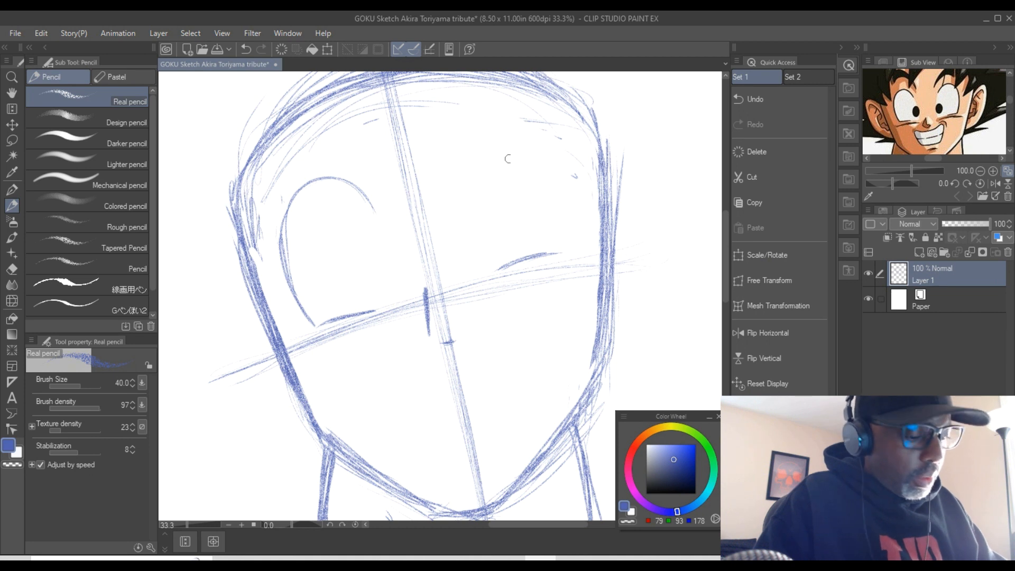
# - Outline the right eye as a tall arch rising from the outer end of its lower lid toward the forehead
pyautogui.moveTo(557, 249); pyautogui.dragTo(547, 146)
pyautogui.moveTo(558, 182)
pyautogui.mouseDown()
pyautogui.moveTo(520, 127)
pyautogui.moveTo(468, 122)
pyautogui.moveTo(522, 137)
pyautogui.moveTo(508, 120)
pyautogui.moveTo(473, 138)
pyautogui.moveTo(453, 179)
pyautogui.mouseUp()
pyautogui.moveTo(528, 130); pyautogui.dragTo(558, 203)
pyautogui.moveTo(556, 246)
pyautogui.mouseDown()
pyautogui.moveTo(548, 147)
pyautogui.moveTo(450, 176)
pyautogui.moveTo(554, 161)
pyautogui.moveTo(558, 218)
pyautogui.mouseUp()
pyautogui.moveTo(556, 239)
pyautogui.mouseDown()
pyautogui.moveTo(511, 118)
pyautogui.moveTo(473, 126)
pyautogui.moveTo(452, 170)
pyautogui.moveTo(455, 161)
pyautogui.moveTo(561, 205)
pyautogui.mouseUp()
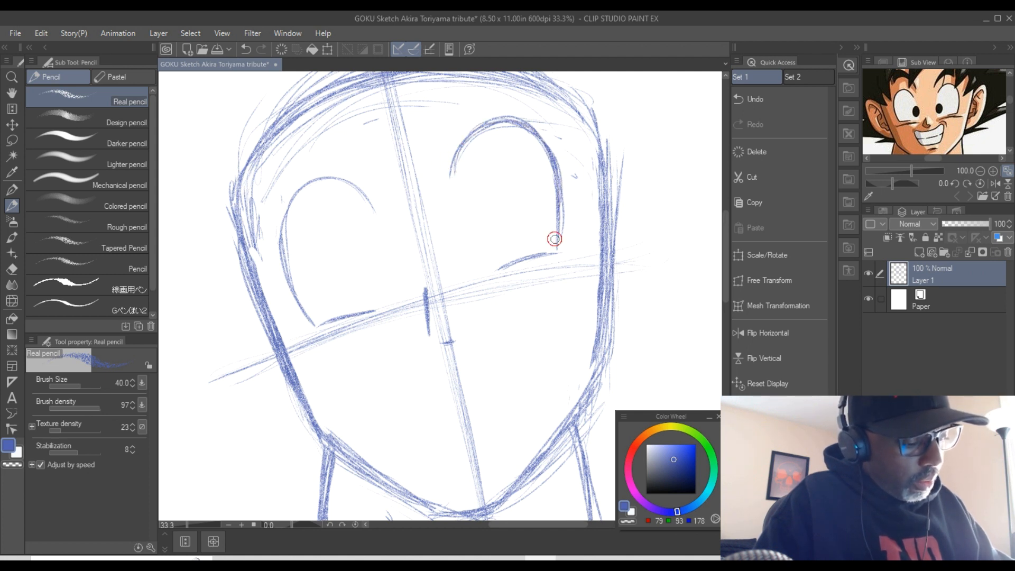
# - Firm up the lower lids and inner arch ends of both eyes and the outer contour of the left eye
pyautogui.moveTo(552, 254); pyautogui.dragTo(500, 269)
pyautogui.moveTo(320, 324); pyautogui.dragTo(385, 309)
pyautogui.moveTo(314, 324)
pyautogui.mouseDown()
pyautogui.moveTo(281, 244)
pyautogui.moveTo(292, 197)
pyautogui.mouseUp()
pyautogui.moveTo(377, 223)
pyautogui.mouseDown()
pyautogui.moveTo(362, 198)
pyautogui.moveTo(282, 230)
pyautogui.moveTo(303, 299)
pyautogui.mouseUp()
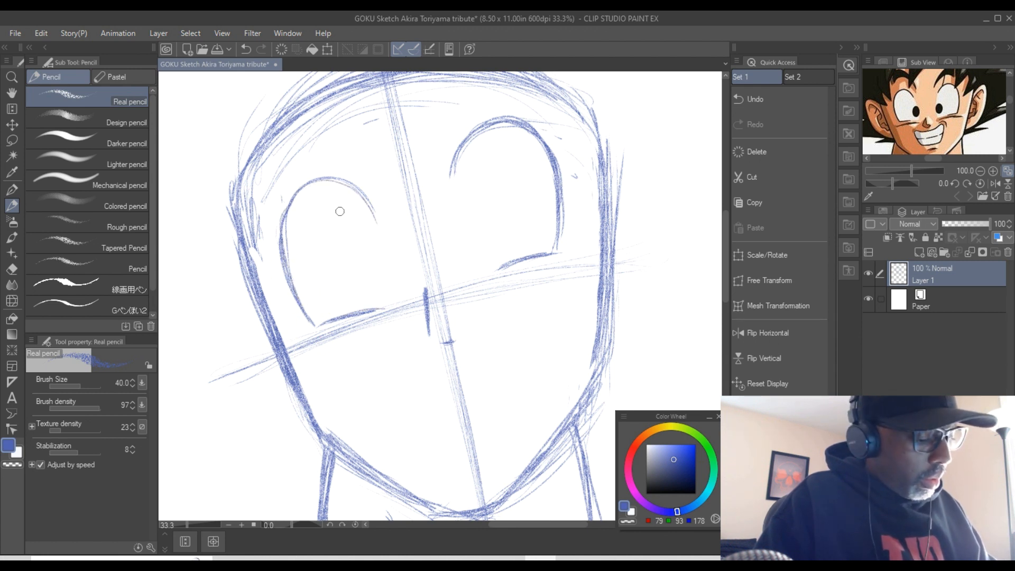
pyautogui.moveTo(457, 151); pyautogui.dragTo(450, 174)
# - Darken the nose marks and trim the top of the vertical nose stroke with the Hard eraser
pyautogui.moveTo(427, 295)
pyautogui.mouseDown()
pyautogui.moveTo(429, 324)
pyautogui.moveTo(452, 342)
pyautogui.moveTo(425, 297)
pyautogui.moveTo(427, 323)
pyautogui.mouseUp()
pyautogui.moveTo(439, 342); pyautogui.dragTo(454, 343)
pyautogui.moveTo(426, 297); pyautogui.dragTo(429, 332)
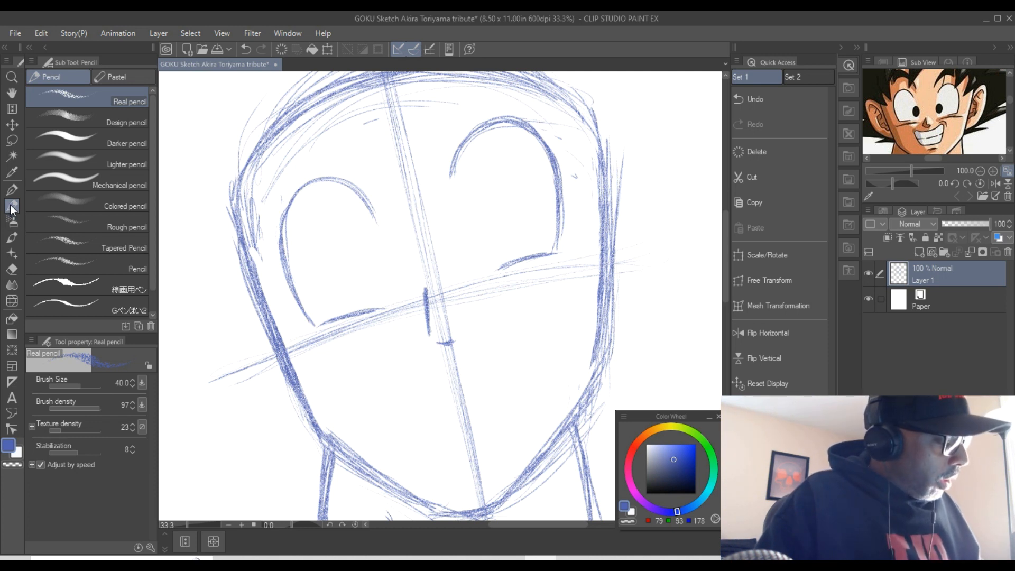
pyautogui.click(12, 269)
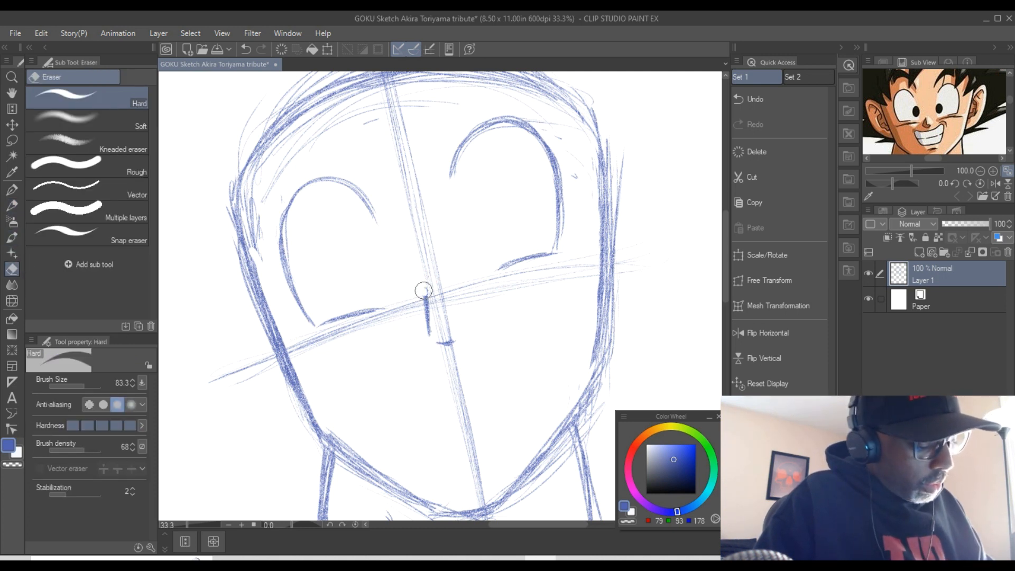
pyautogui.moveTo(430, 290); pyautogui.dragTo(424, 318)
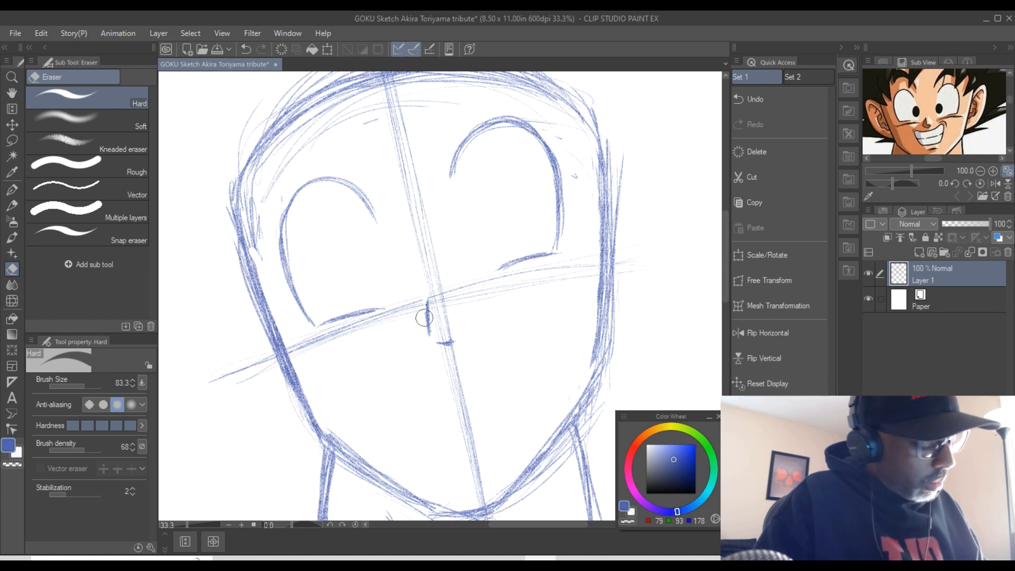
pyautogui.click(11, 204)
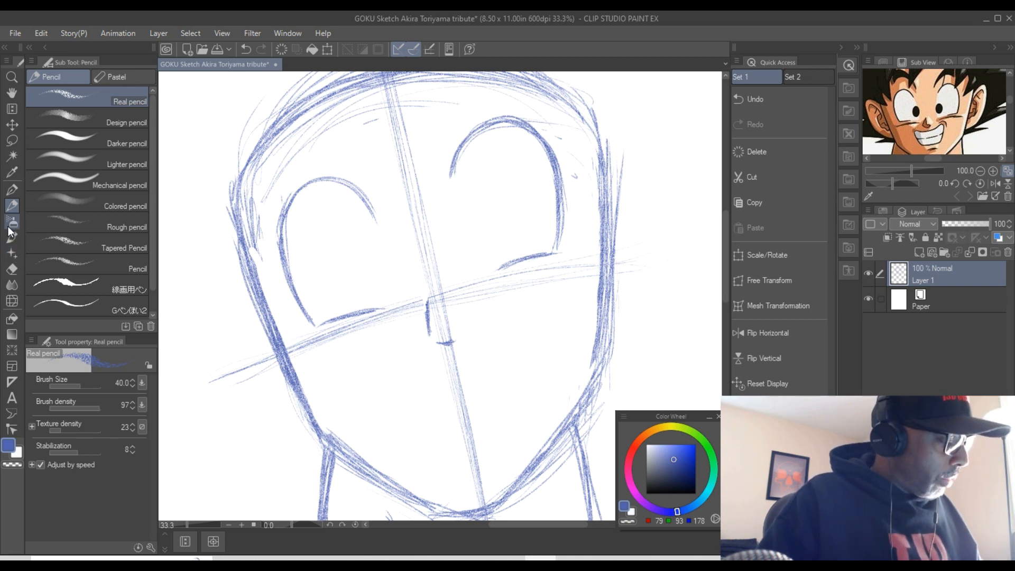
# - Erase the right eye's lower lid, extend the outer contour down, and redraw the lid slightly lower with the Real pencil
pyautogui.click(12, 269)
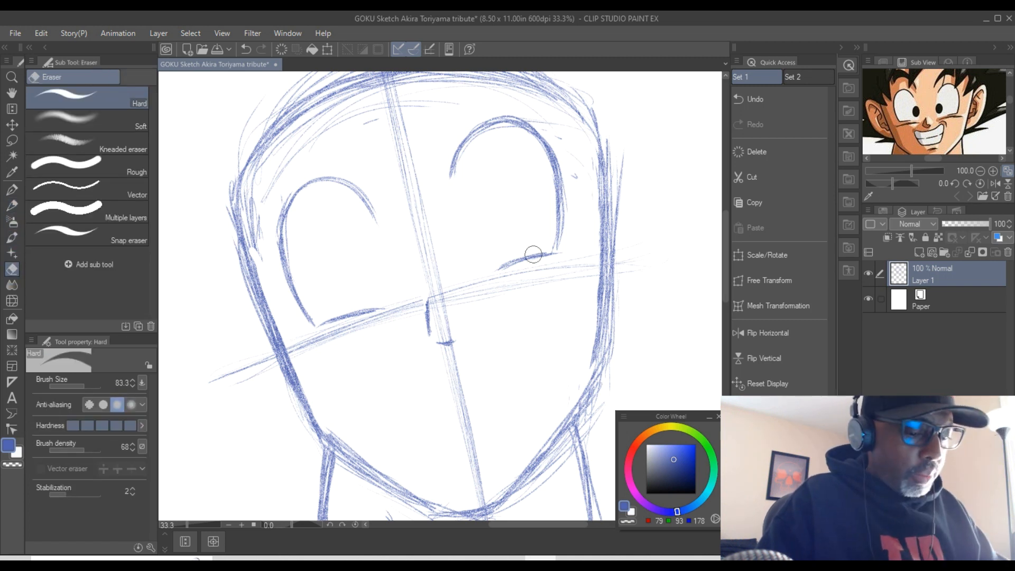
pyautogui.moveTo(508, 262); pyautogui.dragTo(546, 256)
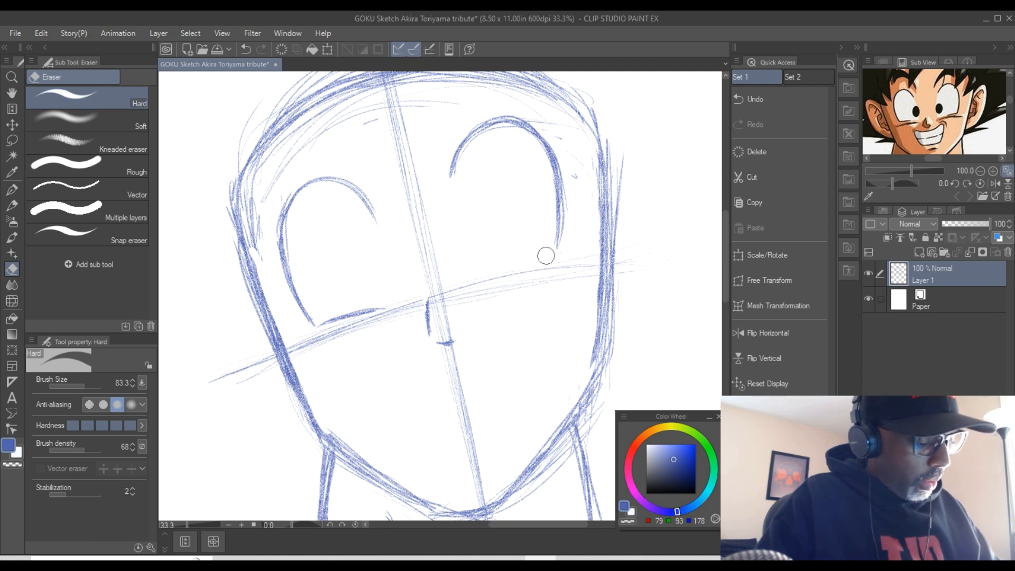
pyautogui.click(12, 205)
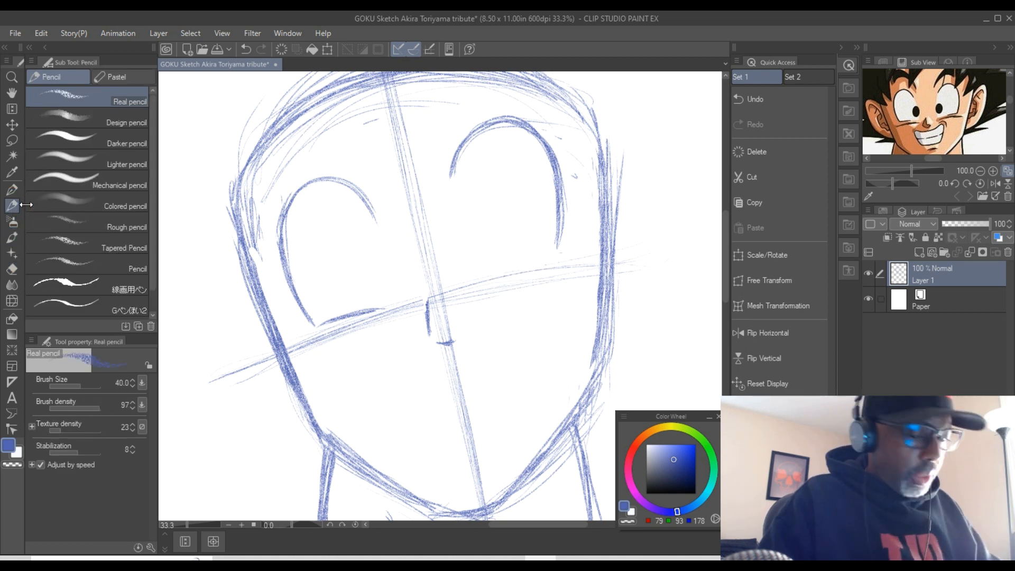
pyautogui.moveTo(559, 228); pyautogui.dragTo(555, 259)
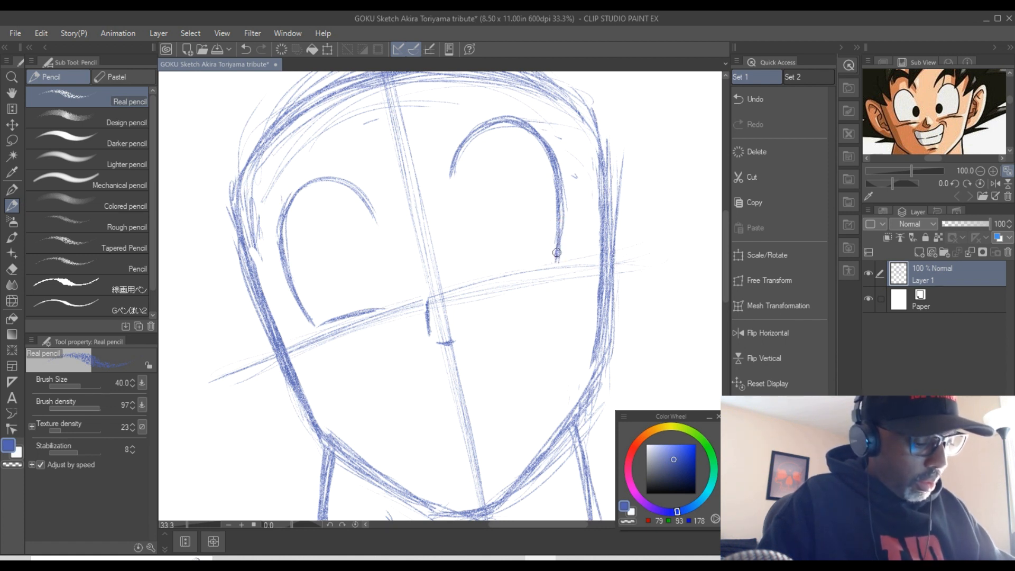
pyautogui.moveTo(550, 264); pyautogui.dragTo(504, 273)
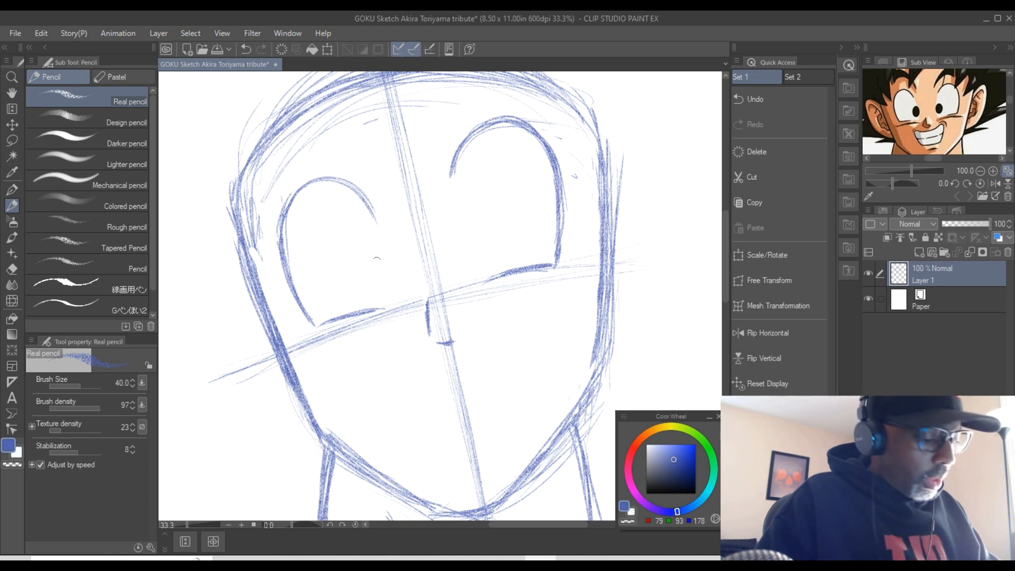
# - Draw a filled oval pupil near the inner side of each eye, widening and darkening the right one
pyautogui.moveTo(369, 257)
pyautogui.mouseDown()
pyautogui.moveTo(357, 253)
pyautogui.moveTo(364, 265)
pyautogui.moveTo(371, 260)
pyautogui.moveTo(359, 254)
pyautogui.mouseUp()
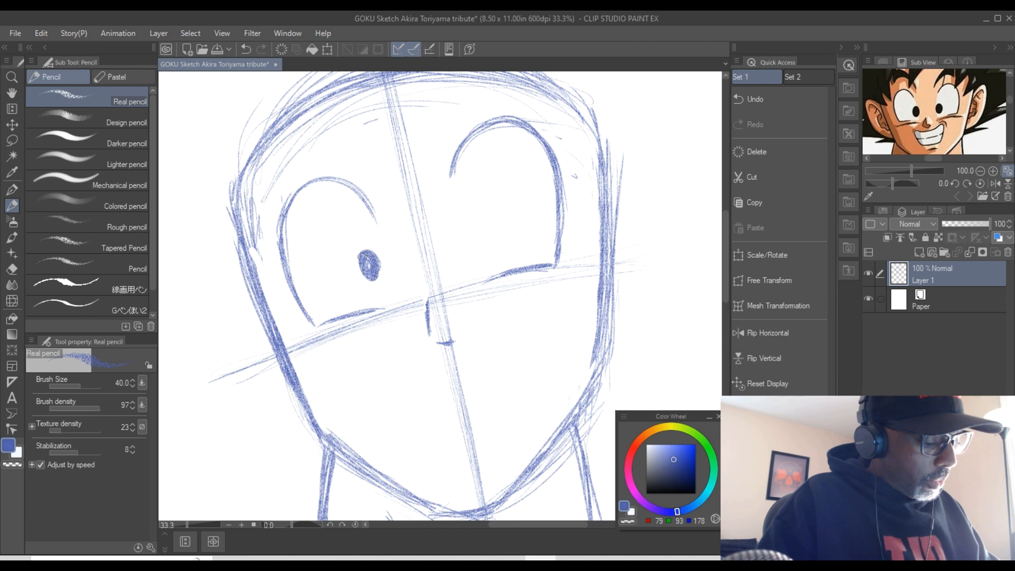
pyautogui.moveTo(476, 221)
pyautogui.mouseDown()
pyautogui.moveTo(489, 241)
pyautogui.moveTo(481, 237)
pyautogui.mouseUp()
pyautogui.moveTo(370, 250)
pyautogui.mouseDown()
pyautogui.moveTo(375, 272)
pyautogui.moveTo(369, 261)
pyautogui.mouseUp()
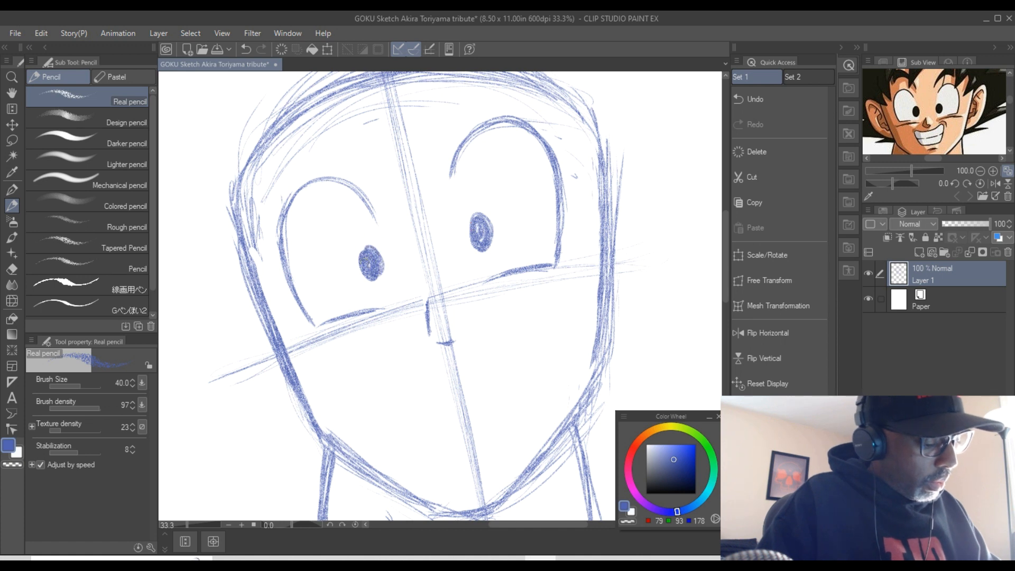
pyautogui.moveTo(475, 216); pyautogui.dragTo(475, 244)
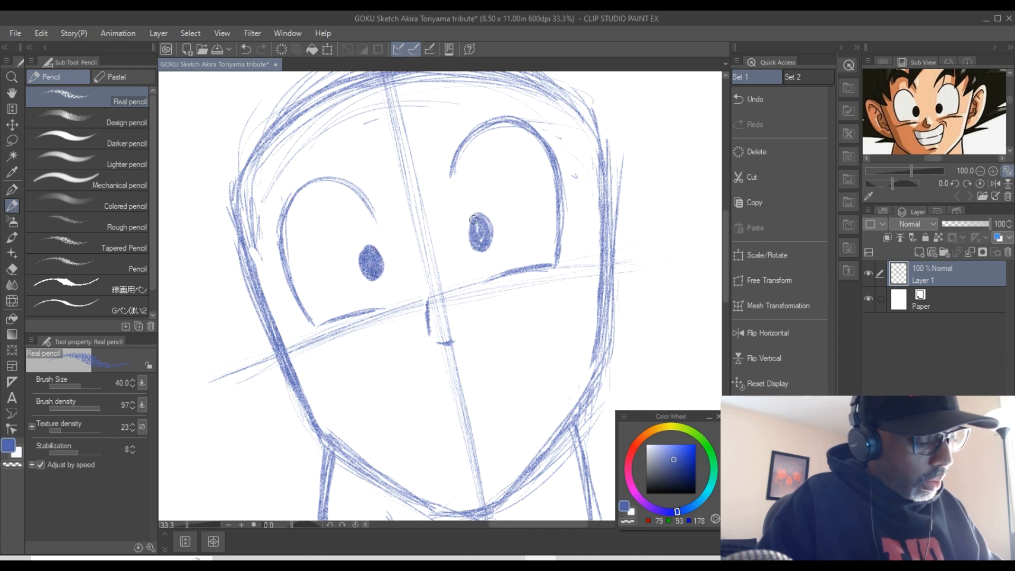
pyautogui.moveTo(473, 213)
pyautogui.mouseDown()
pyautogui.moveTo(471, 240)
pyautogui.moveTo(475, 214)
pyautogui.mouseUp()
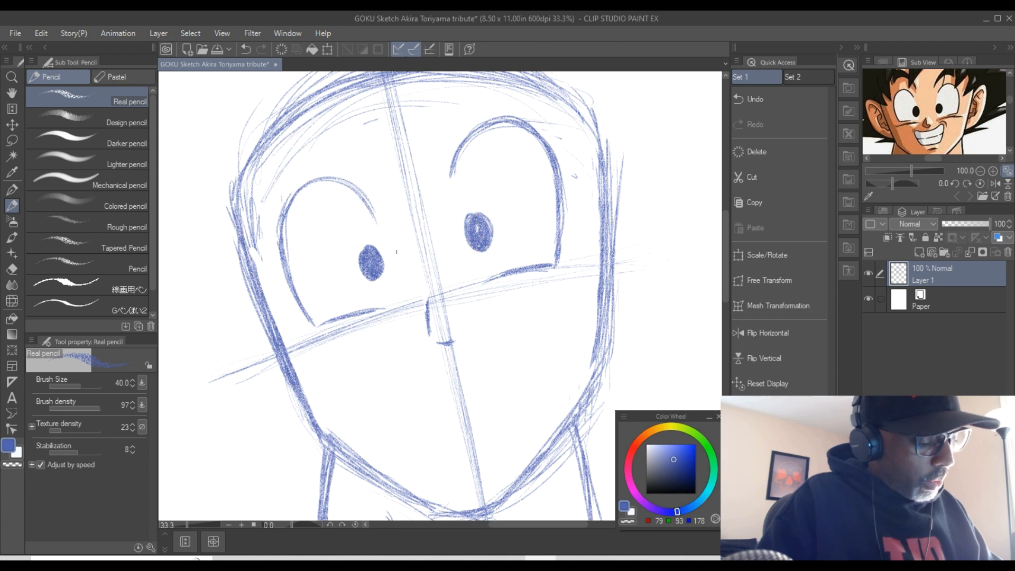
pyautogui.moveTo(487, 217); pyautogui.dragTo(488, 244)
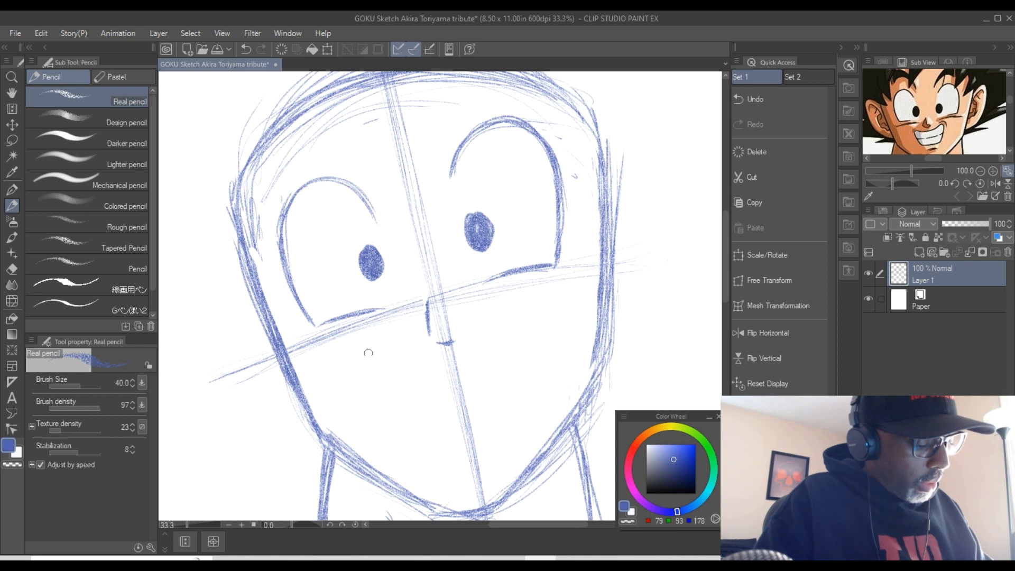
# - Draw the outline of the wide open grin below the nose with upturned corners, slanted sides and a flatter lower lip
pyautogui.moveTo(359, 364)
pyautogui.mouseDown()
pyautogui.moveTo(430, 373)
pyautogui.moveTo(480, 356)
pyautogui.mouseUp()
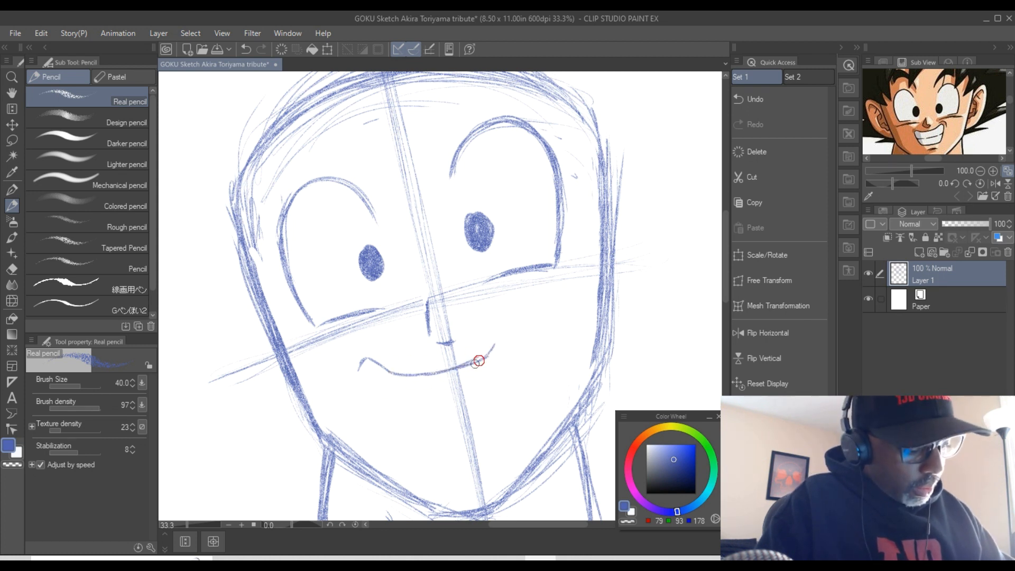
pyautogui.moveTo(482, 358); pyautogui.dragTo(502, 326)
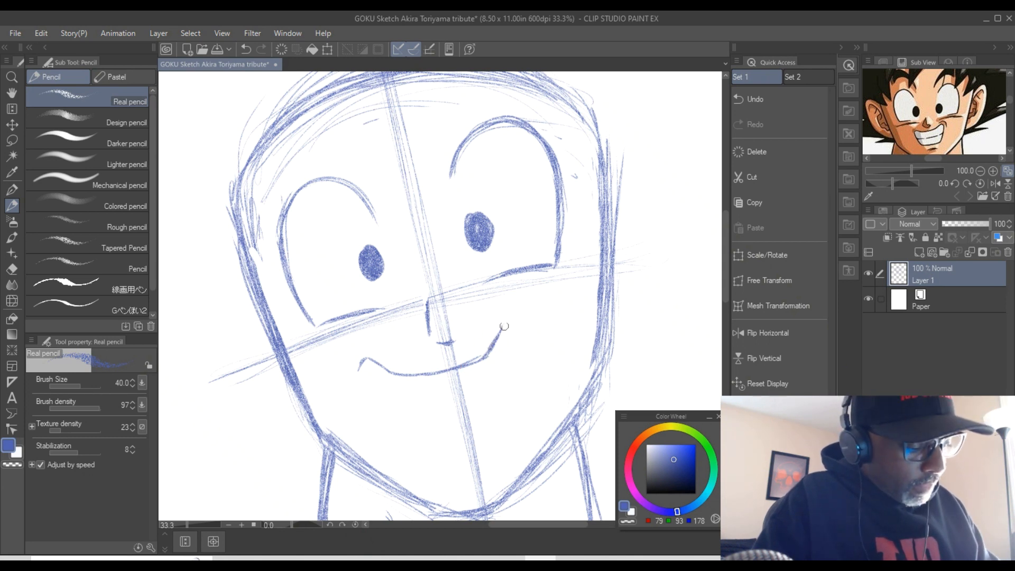
pyautogui.moveTo(504, 326); pyautogui.dragTo(521, 331)
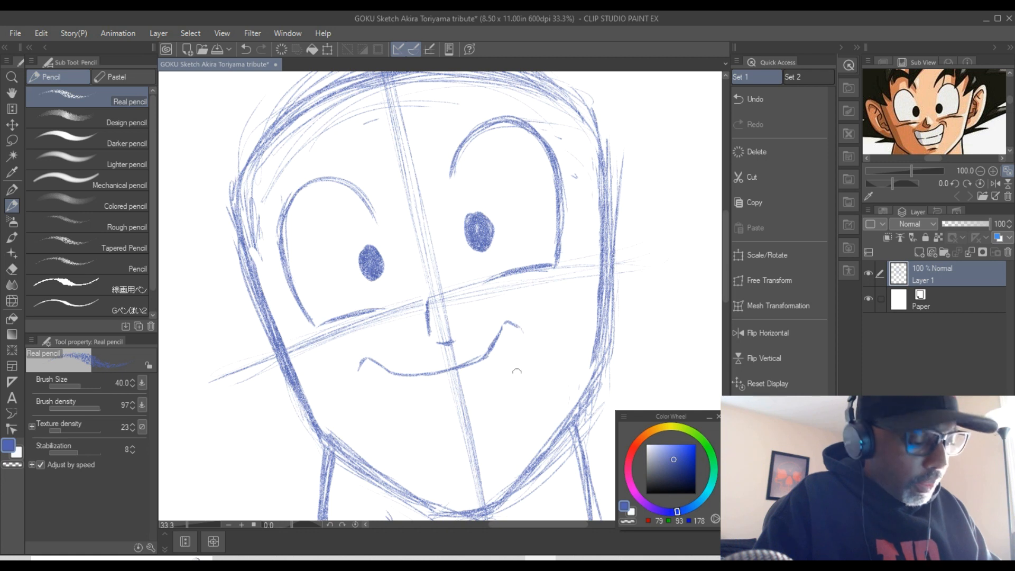
pyautogui.moveTo(521, 328); pyautogui.dragTo(520, 401)
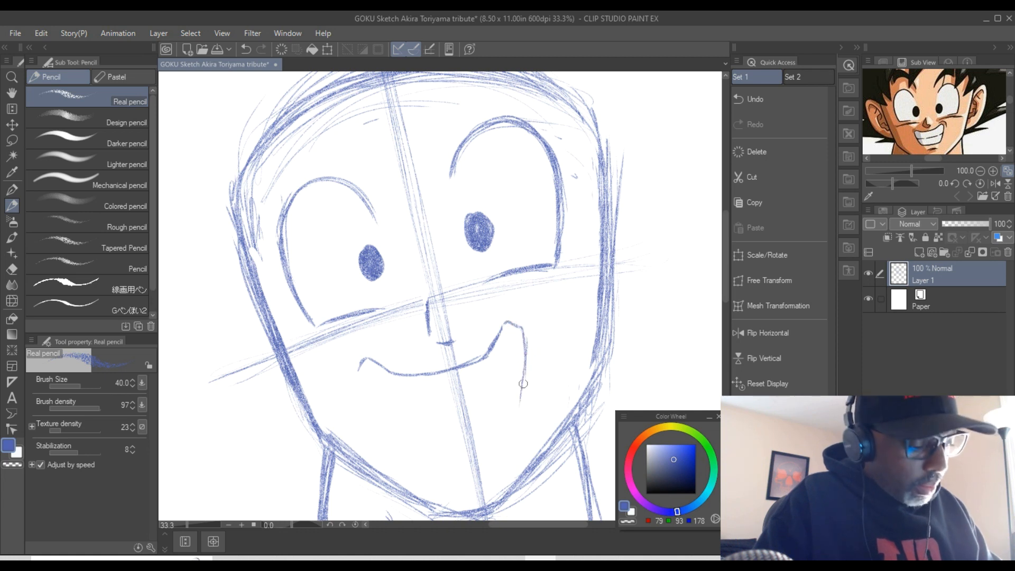
pyautogui.moveTo(527, 335); pyautogui.dragTo(514, 419)
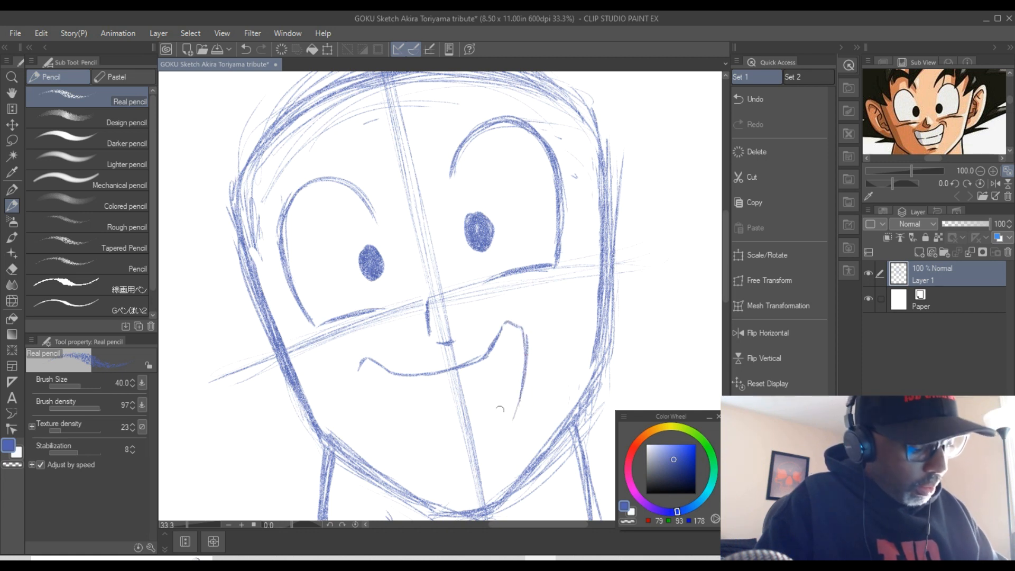
pyautogui.moveTo(360, 368)
pyautogui.mouseDown()
pyautogui.moveTo(420, 443)
pyautogui.moveTo(479, 435)
pyautogui.mouseUp()
pyautogui.moveTo(458, 437)
pyautogui.mouseDown()
pyautogui.moveTo(516, 417)
pyautogui.moveTo(464, 439)
pyautogui.mouseUp()
pyautogui.moveTo(428, 444); pyautogui.dragTo(516, 417)
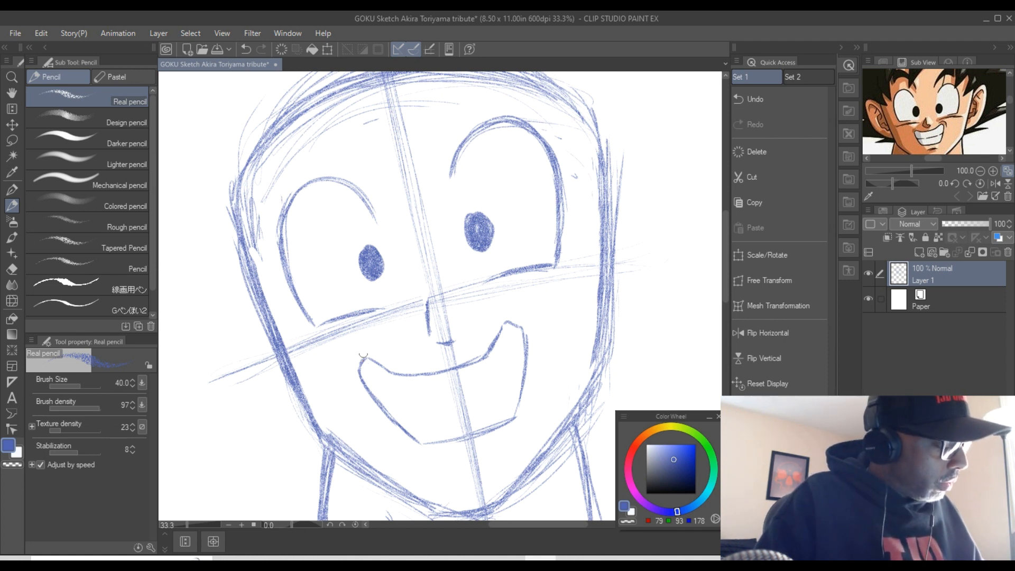
# - Erase the old nose marks with the Hard eraser and redraw the nose as a pointed wedge with the Real pencil
pyautogui.click(12, 269)
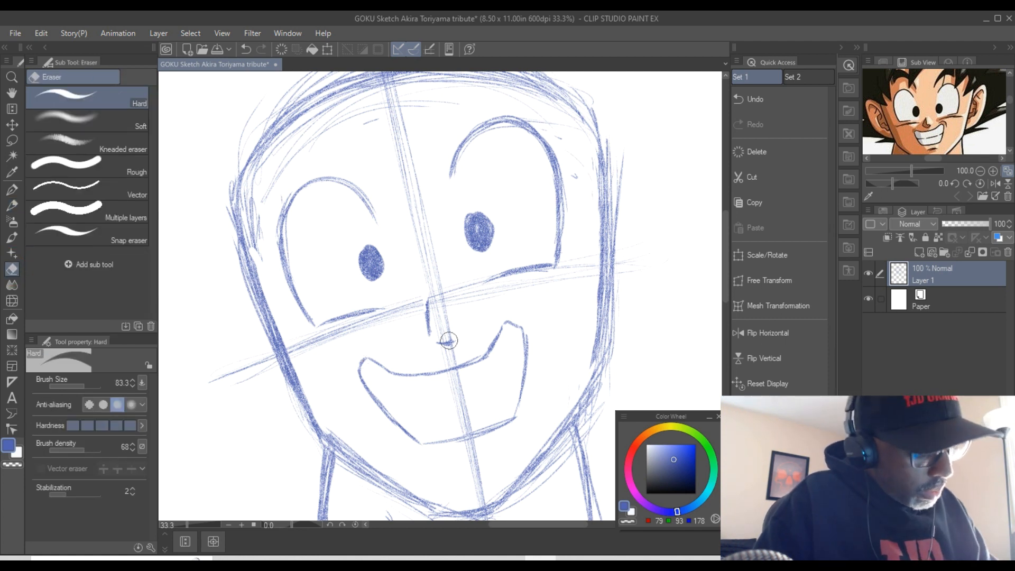
pyautogui.moveTo(438, 340)
pyautogui.mouseDown()
pyautogui.moveTo(426, 299)
pyautogui.moveTo(422, 322)
pyautogui.mouseUp()
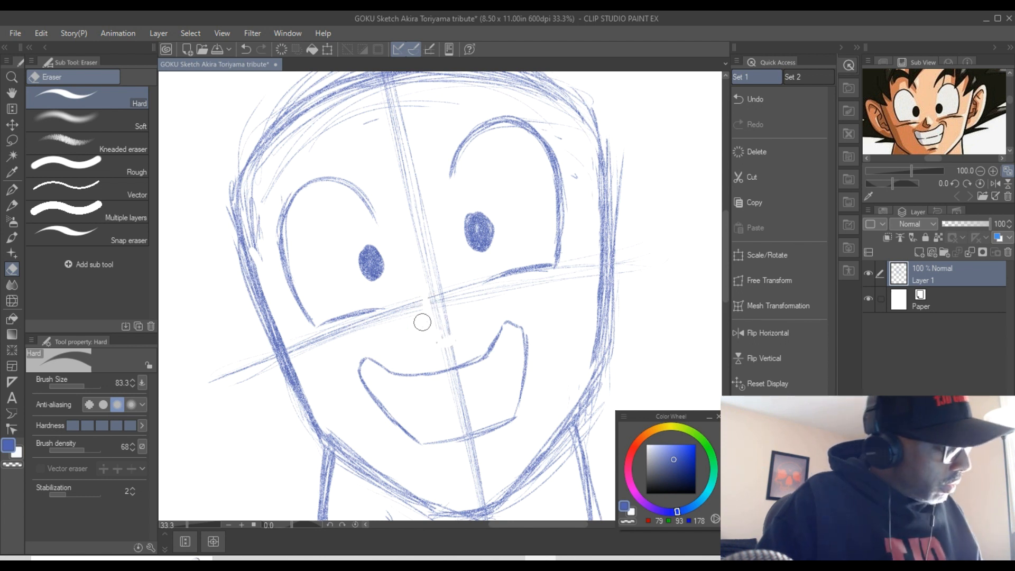
pyautogui.click(12, 205)
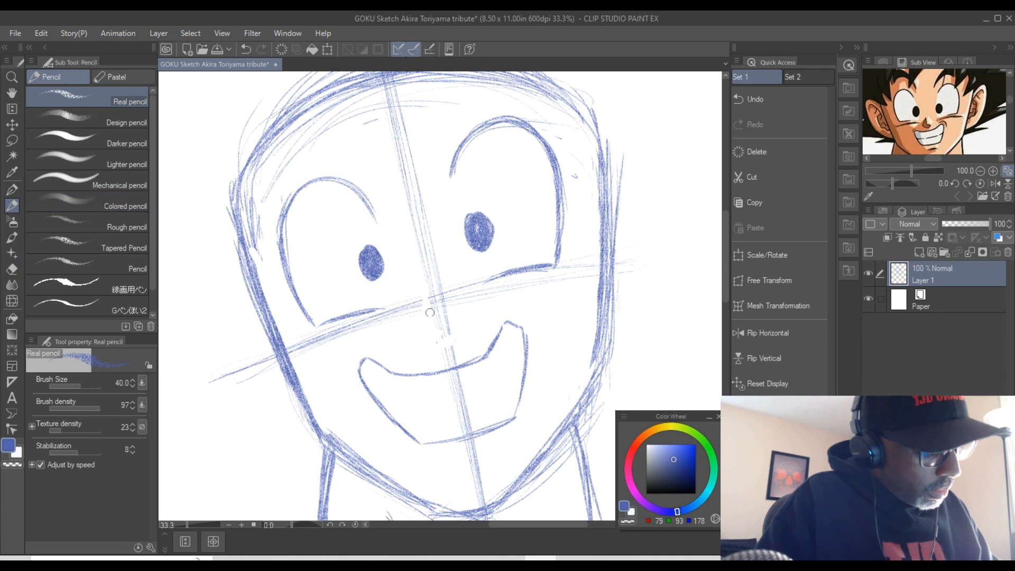
pyautogui.moveTo(429, 304)
pyautogui.mouseDown()
pyautogui.moveTo(430, 334)
pyautogui.moveTo(445, 334)
pyautogui.moveTo(430, 333)
pyautogui.moveTo(428, 302)
pyautogui.moveTo(429, 337)
pyautogui.moveTo(451, 335)
pyautogui.moveTo(429, 333)
pyautogui.moveTo(427, 292)
pyautogui.mouseUp()
pyautogui.moveTo(426, 292); pyautogui.dragTo(431, 337)
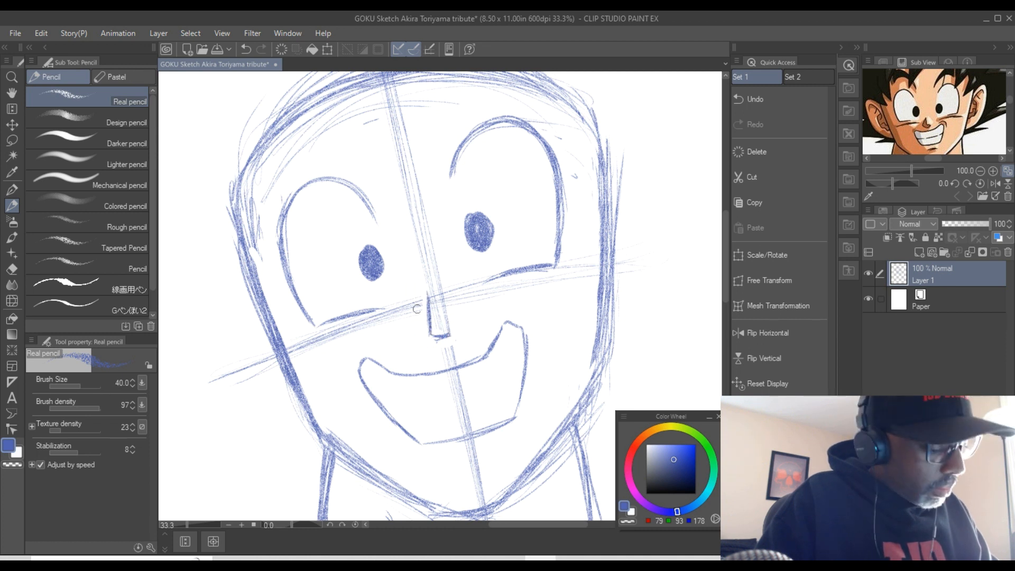
pyautogui.moveTo(424, 290)
pyautogui.mouseDown()
pyautogui.moveTo(412, 341)
pyautogui.moveTo(436, 307)
pyautogui.moveTo(402, 330)
pyautogui.moveTo(446, 333)
pyautogui.mouseUp()
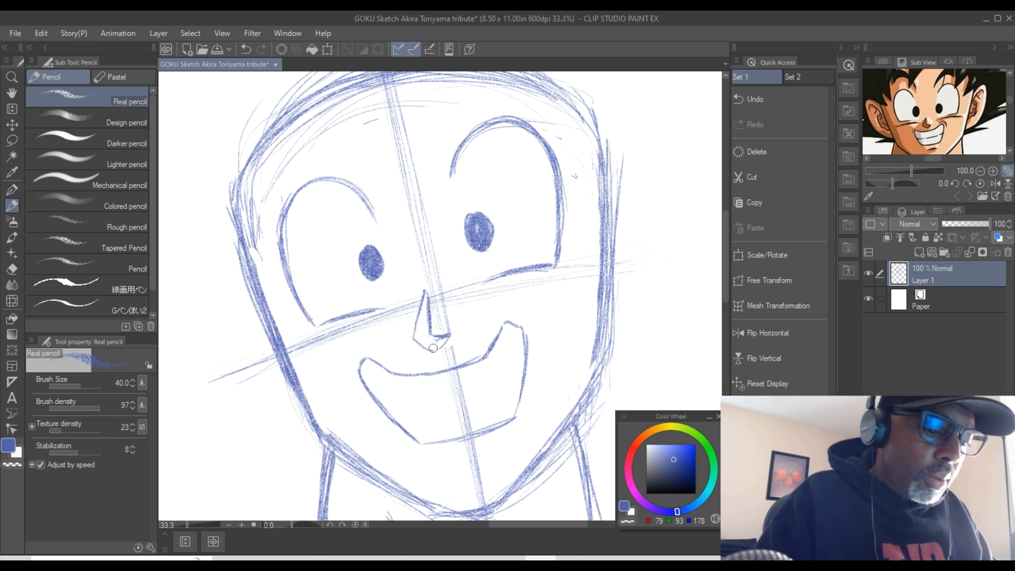
pyautogui.moveTo(441, 336); pyautogui.dragTo(447, 334)
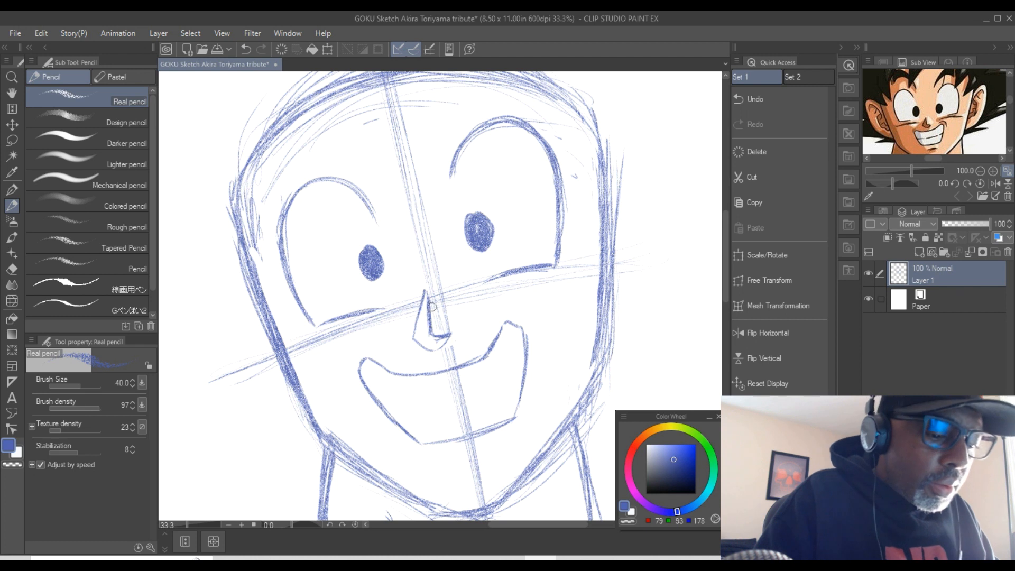
pyautogui.moveTo(441, 333); pyautogui.dragTo(426, 325)
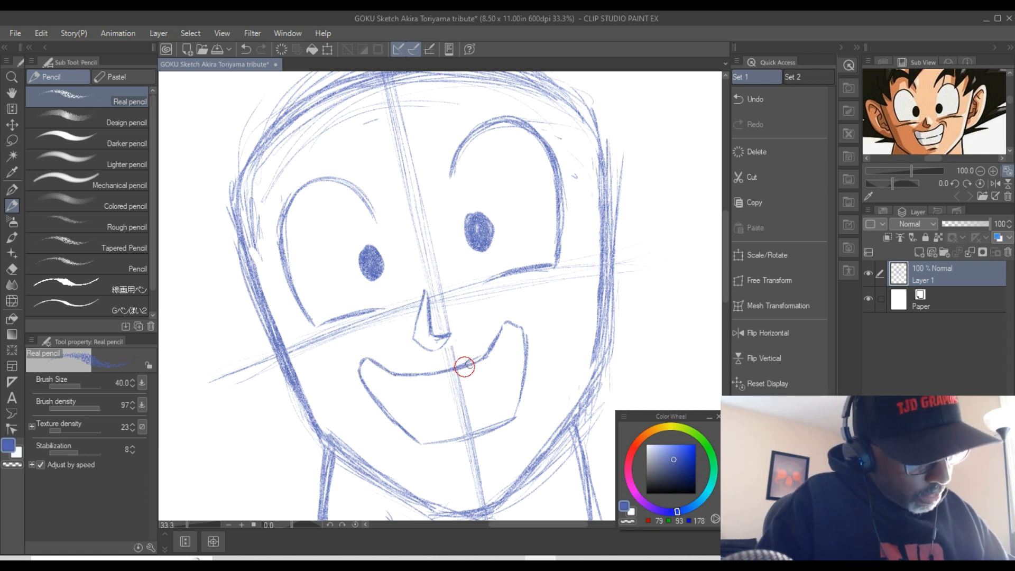
# - Darken the mouth outline, draw the broken teeth line across the grin, and add crease lines on the chin and under both eyes
pyautogui.moveTo(523, 331); pyautogui.dragTo(519, 402)
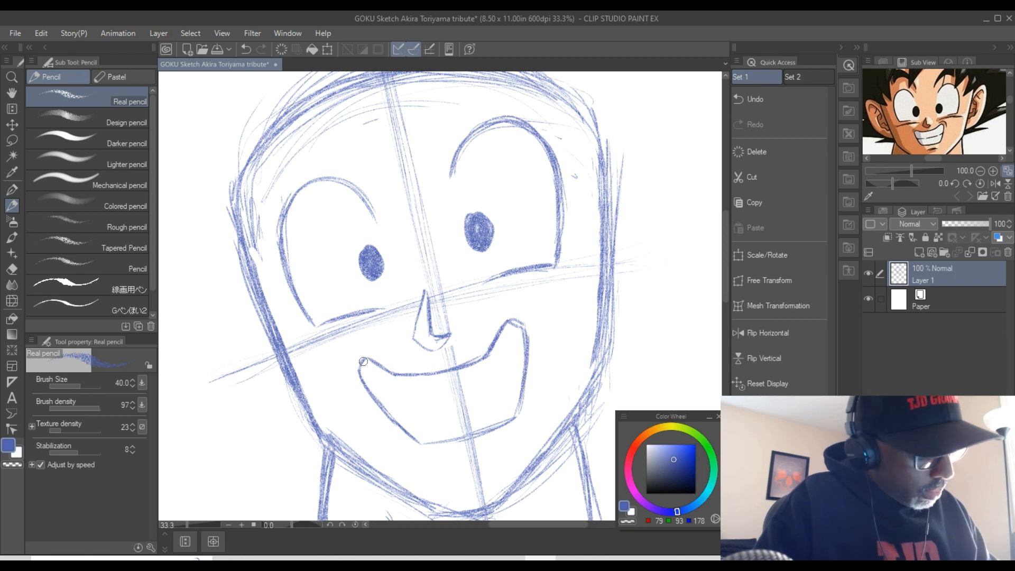
pyautogui.moveTo(363, 384)
pyautogui.mouseDown()
pyautogui.moveTo(421, 438)
pyautogui.moveTo(394, 414)
pyautogui.mouseUp()
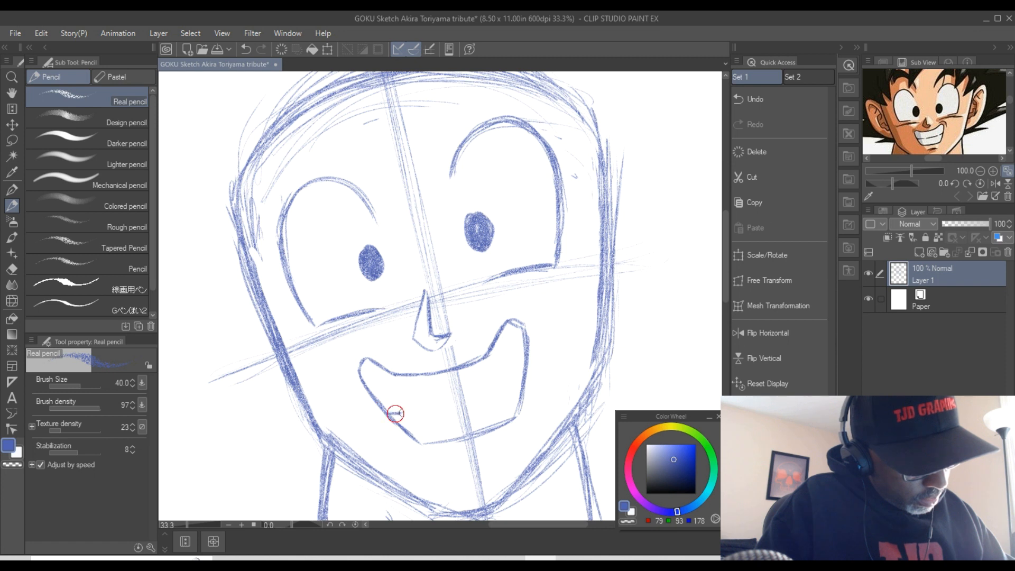
pyautogui.moveTo(524, 376); pyautogui.dragTo(419, 408)
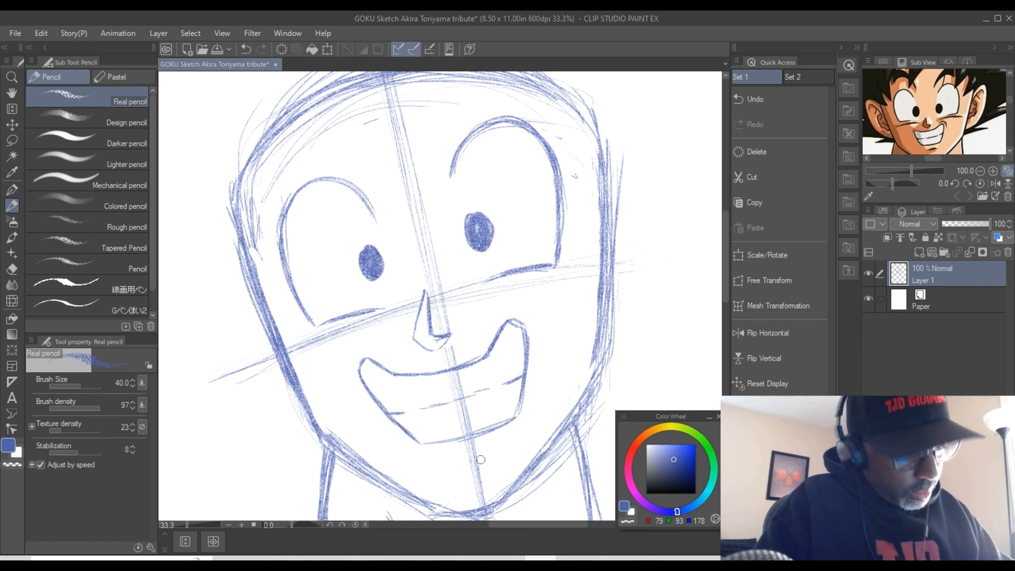
pyautogui.moveTo(494, 455); pyautogui.dragTo(441, 471)
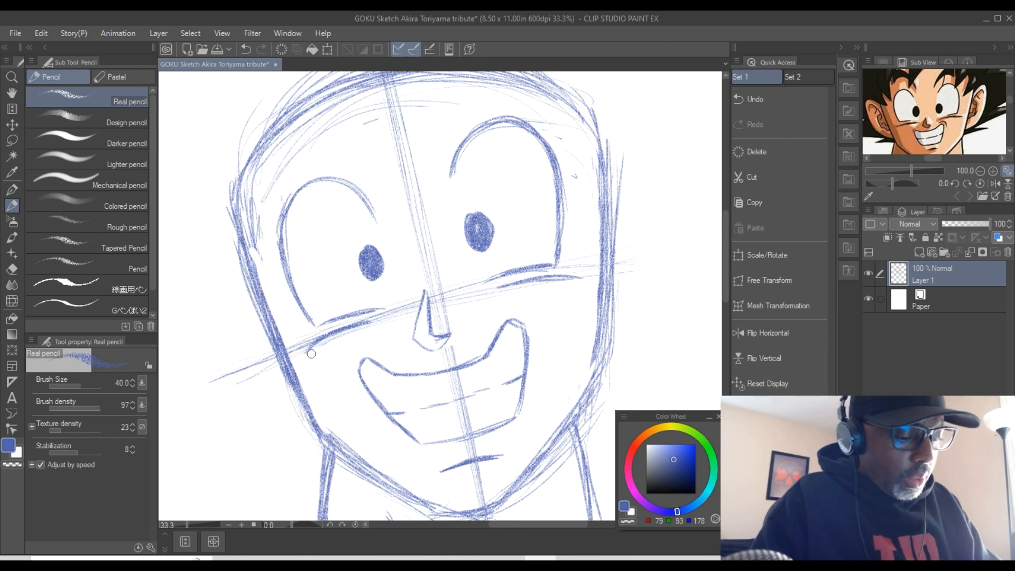
# - Erase the heavy construction lines across the forehead and upper head sides above the eyes with the Hard eraser
pyautogui.moveTo(724, 285); pyautogui.dragTo(724, 241)
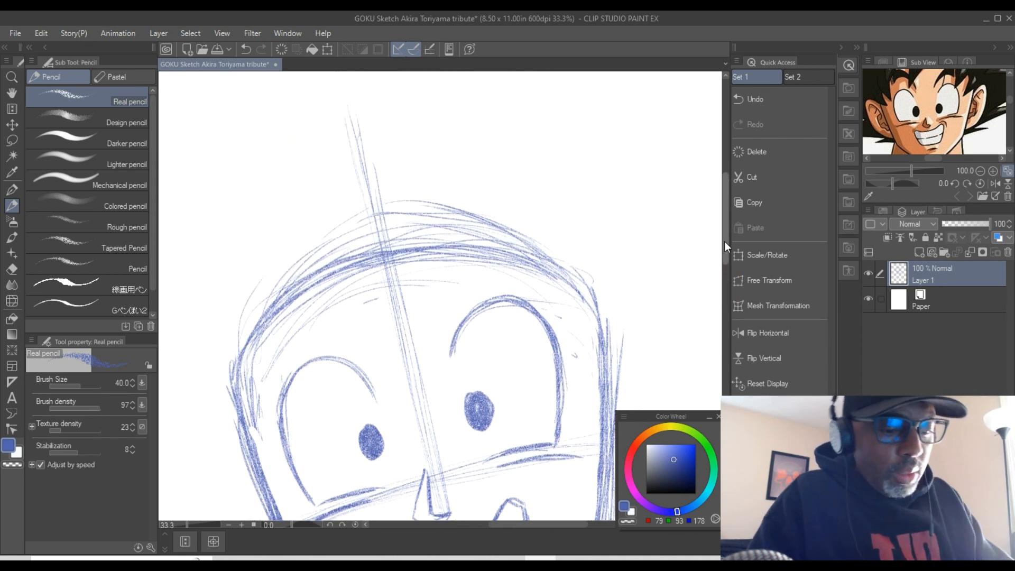
pyautogui.moveTo(1012, 101); pyautogui.dragTo(1012, 97)
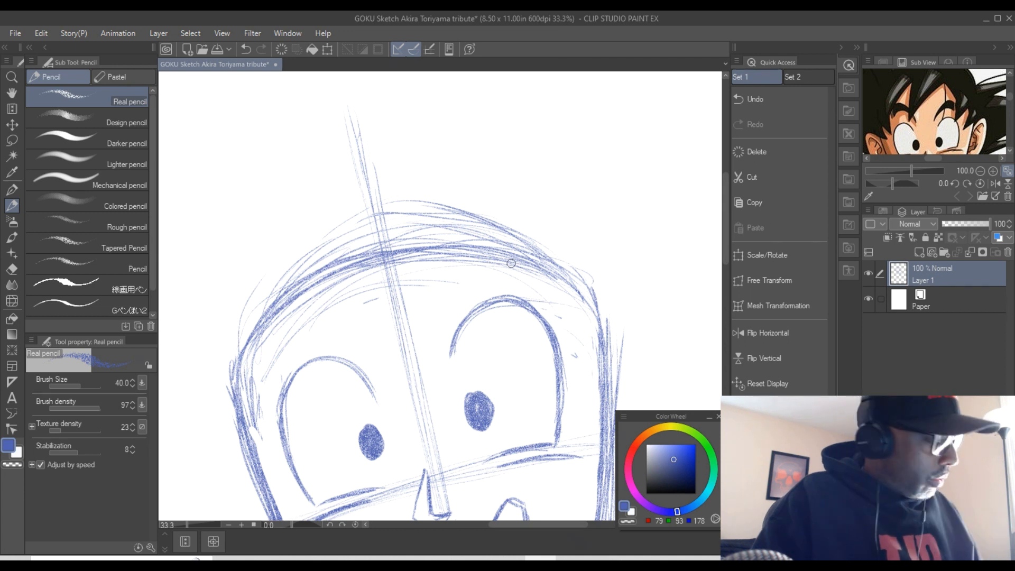
pyautogui.click(11, 268)
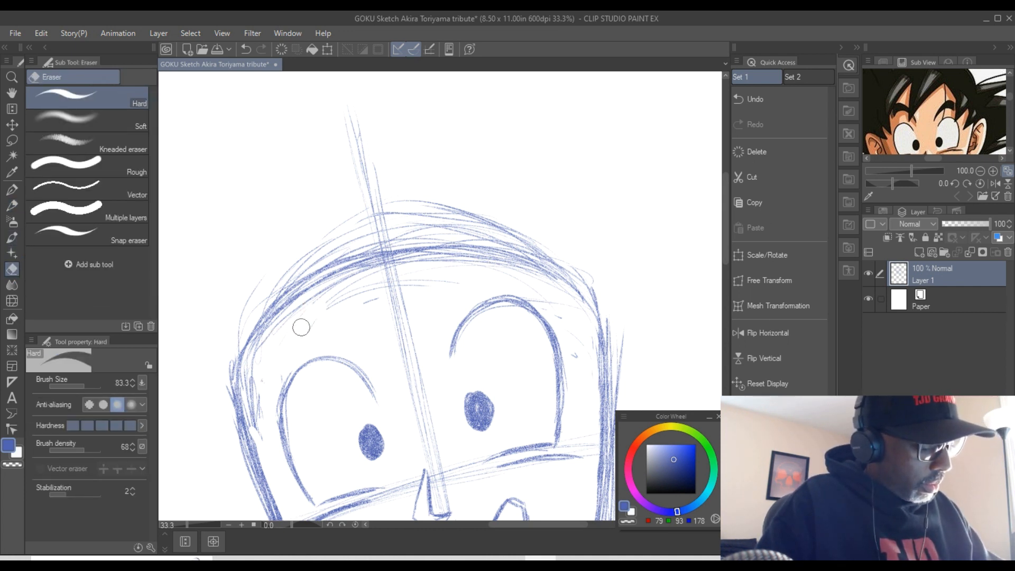
pyautogui.moveTo(296, 318)
pyautogui.mouseDown()
pyautogui.moveTo(263, 357)
pyautogui.moveTo(258, 423)
pyautogui.moveTo(251, 383)
pyautogui.moveTo(254, 421)
pyautogui.moveTo(274, 326)
pyautogui.moveTo(335, 290)
pyautogui.moveTo(353, 317)
pyautogui.moveTo(379, 299)
pyautogui.moveTo(371, 271)
pyautogui.moveTo(315, 286)
pyautogui.moveTo(287, 314)
pyautogui.moveTo(350, 264)
pyautogui.moveTo(254, 361)
pyautogui.moveTo(253, 403)
pyautogui.mouseUp()
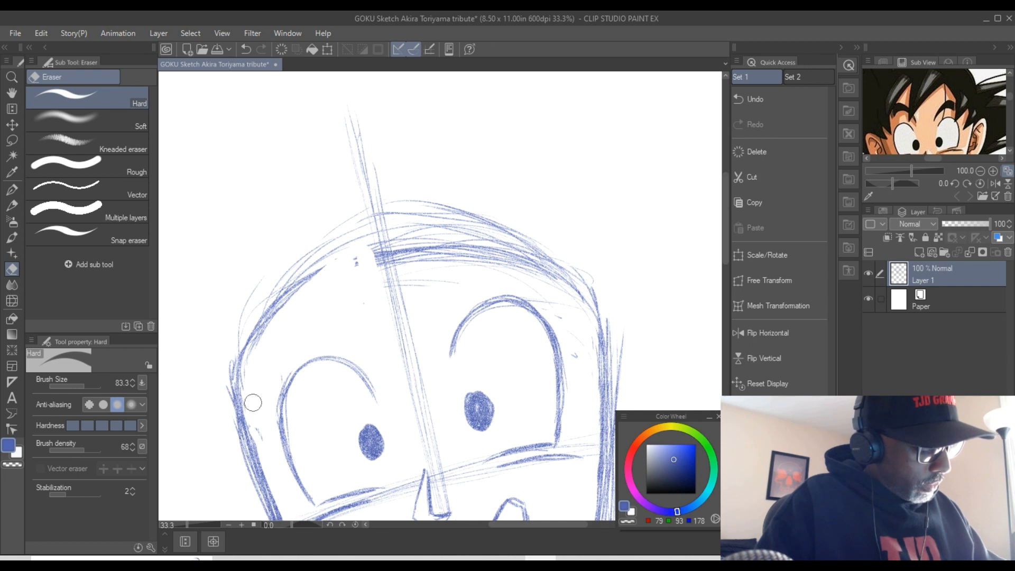
pyautogui.moveTo(380, 270)
pyautogui.mouseDown()
pyautogui.moveTo(477, 256)
pyautogui.moveTo(466, 252)
pyautogui.moveTo(544, 283)
pyautogui.moveTo(492, 247)
pyautogui.moveTo(565, 287)
pyautogui.moveTo(542, 279)
pyautogui.moveTo(574, 332)
pyautogui.moveTo(585, 313)
pyautogui.moveTo(512, 261)
pyautogui.moveTo(454, 253)
pyautogui.moveTo(480, 255)
pyautogui.moveTo(424, 271)
pyautogui.moveTo(436, 255)
pyautogui.moveTo(505, 243)
pyautogui.moveTo(564, 286)
pyautogui.moveTo(537, 292)
pyautogui.moveTo(521, 264)
pyautogui.moveTo(574, 287)
pyautogui.moveTo(502, 243)
pyautogui.moveTo(473, 242)
pyautogui.moveTo(415, 272)
pyautogui.moveTo(434, 276)
pyautogui.moveTo(378, 290)
pyautogui.moveTo(287, 335)
pyautogui.moveTo(270, 388)
pyautogui.moveTo(305, 287)
pyautogui.moveTo(262, 343)
pyautogui.mouseUp()
pyautogui.moveTo(298, 287); pyautogui.dragTo(255, 369)
pyautogui.moveTo(261, 424); pyautogui.dragTo(294, 356)
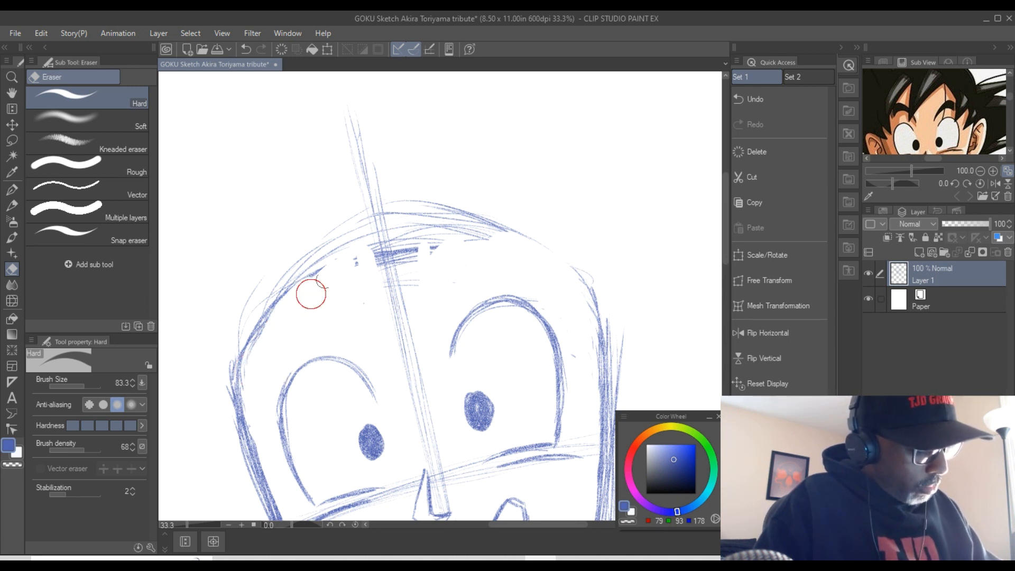
pyautogui.moveTo(519, 286)
pyautogui.mouseDown()
pyautogui.moveTo(568, 333)
pyautogui.moveTo(576, 366)
pyautogui.mouseUp()
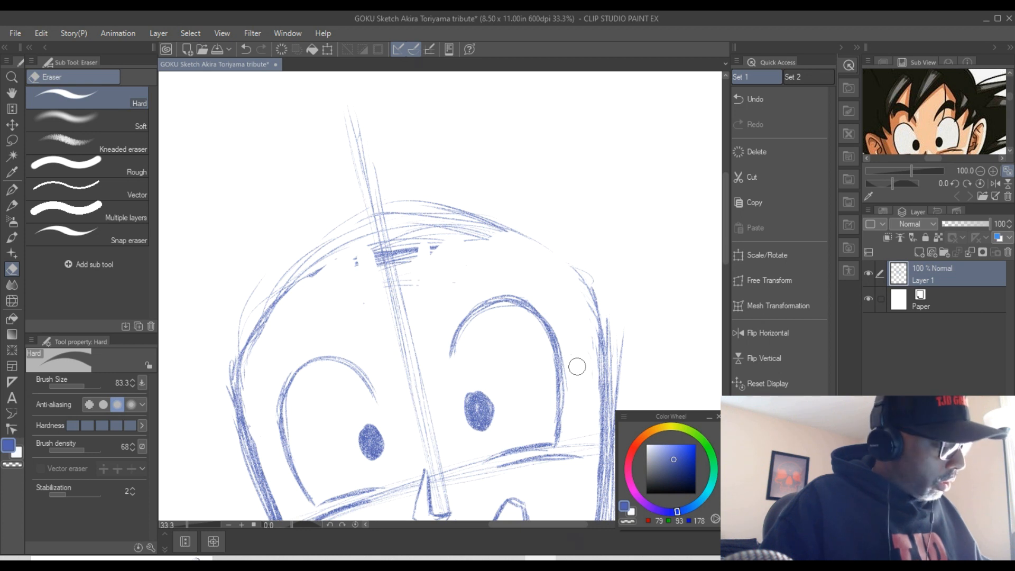
pyautogui.click(12, 206)
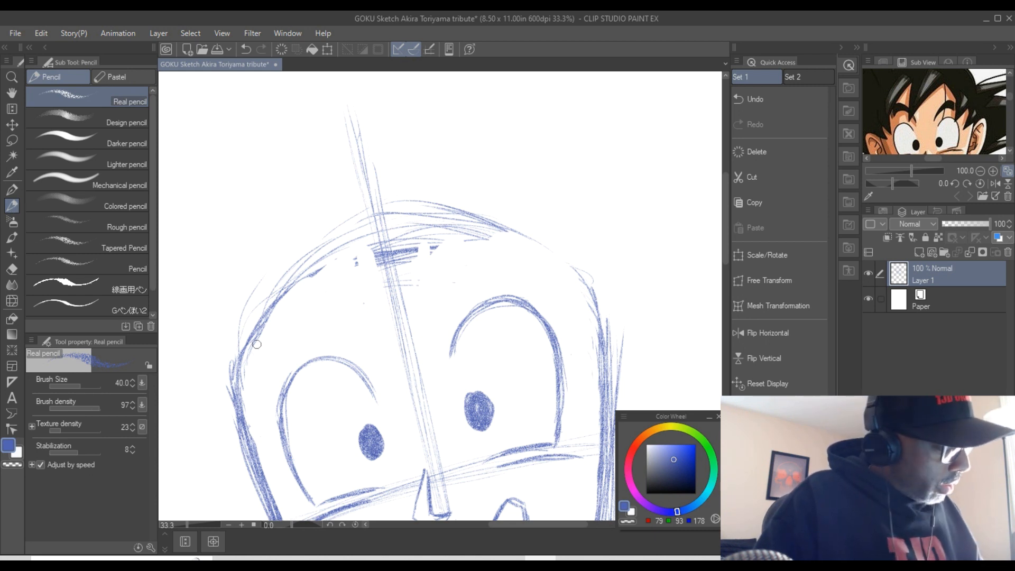
pyautogui.click(12, 269)
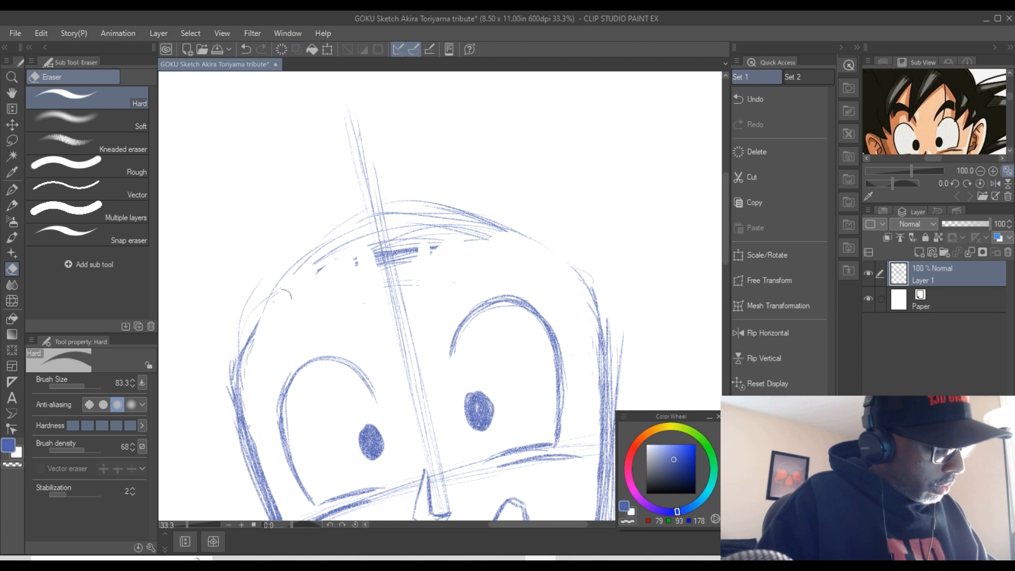
# - Outline the thick arched eyebrow above the left eye with the Real pencil, tapering it to a point near the center line
pyautogui.click(11, 206)
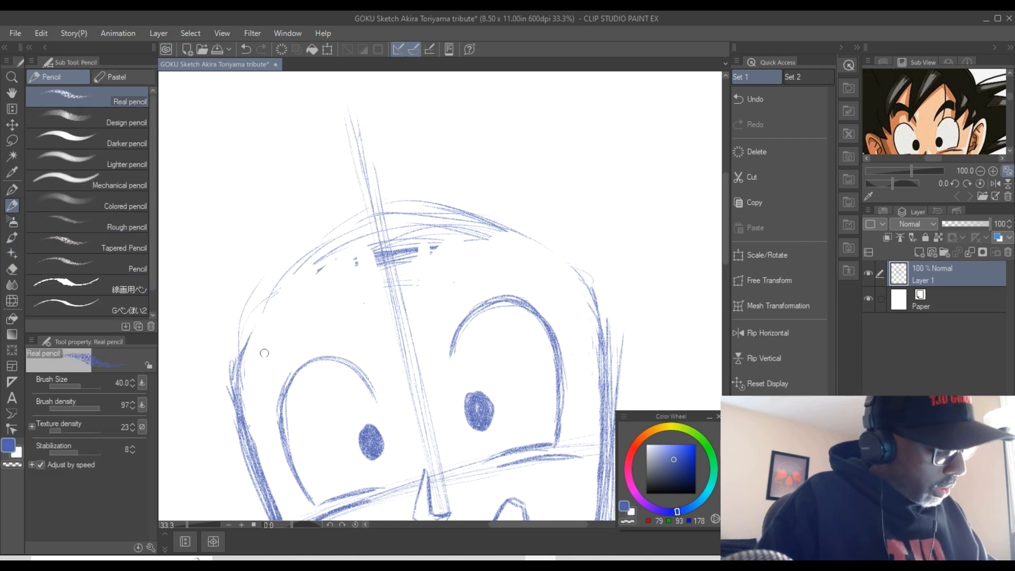
pyautogui.moveTo(259, 363); pyautogui.dragTo(264, 303)
pyautogui.moveTo(261, 325); pyautogui.dragTo(266, 301)
pyautogui.moveTo(261, 355); pyautogui.dragTo(260, 355)
pyautogui.moveTo(267, 299)
pyautogui.mouseDown()
pyautogui.moveTo(348, 307)
pyautogui.moveTo(375, 336)
pyautogui.moveTo(267, 306)
pyautogui.moveTo(317, 294)
pyautogui.moveTo(379, 341)
pyautogui.mouseUp()
pyautogui.moveTo(259, 358); pyautogui.dragTo(281, 337)
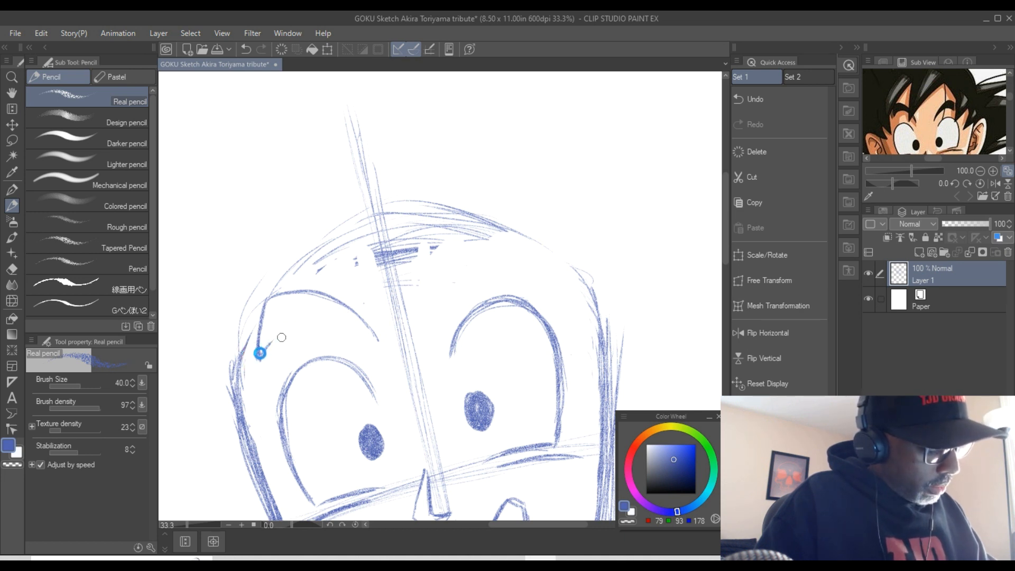
pyautogui.moveTo(259, 354)
pyautogui.mouseDown()
pyautogui.moveTo(267, 337)
pyautogui.moveTo(296, 326)
pyautogui.moveTo(385, 346)
pyautogui.mouseUp()
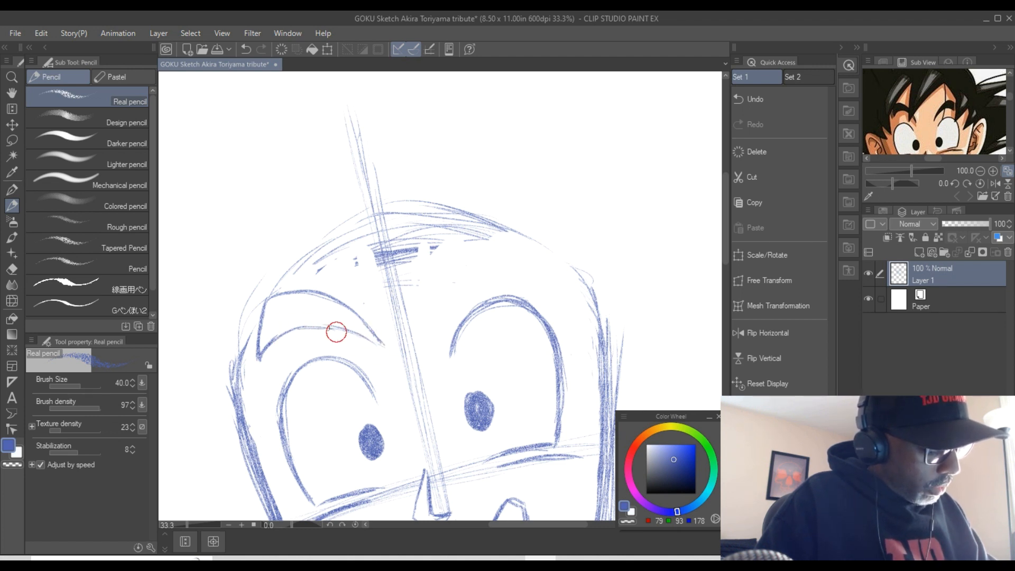
pyautogui.moveTo(298, 327)
pyautogui.mouseDown()
pyautogui.moveTo(336, 329)
pyautogui.moveTo(387, 357)
pyautogui.mouseUp()
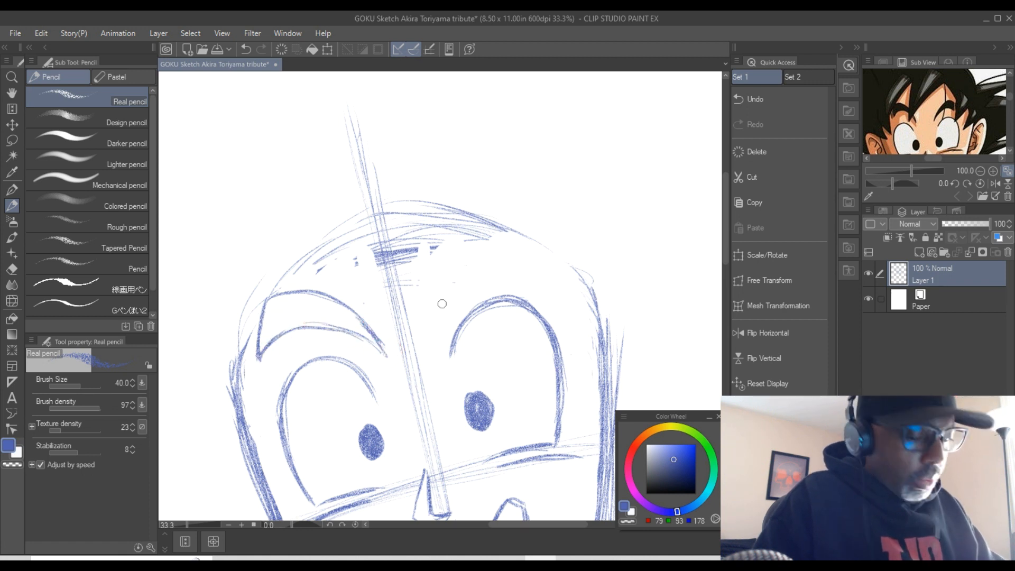
# - Outline the thick raised eyebrow above the right eye with a squared outer end, and firm up the edges of both brows
pyautogui.moveTo(439, 329)
pyautogui.mouseDown()
pyautogui.moveTo(463, 281)
pyautogui.moveTo(492, 270)
pyautogui.moveTo(531, 270)
pyautogui.mouseUp()
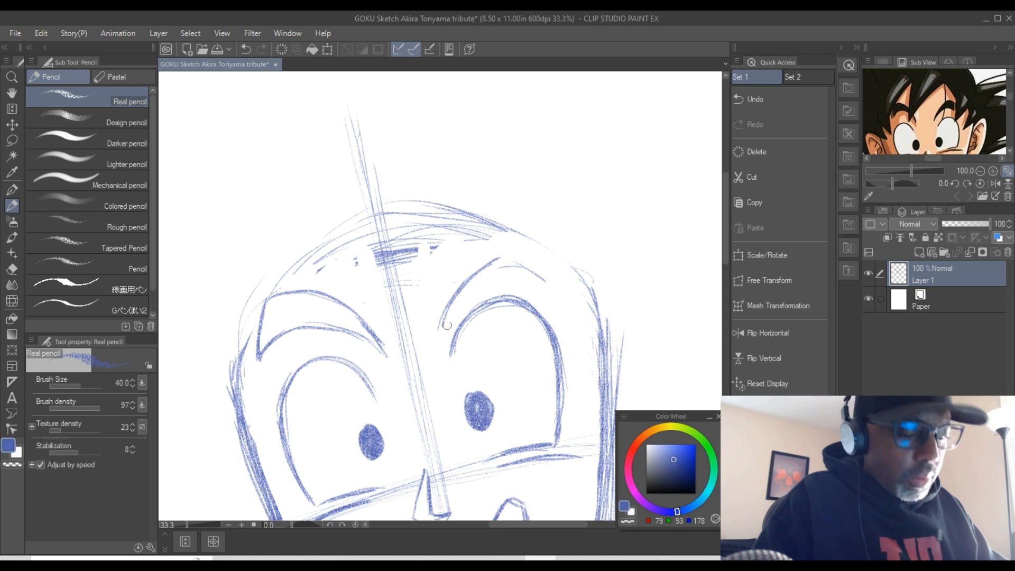
pyautogui.moveTo(447, 297); pyautogui.dragTo(496, 232)
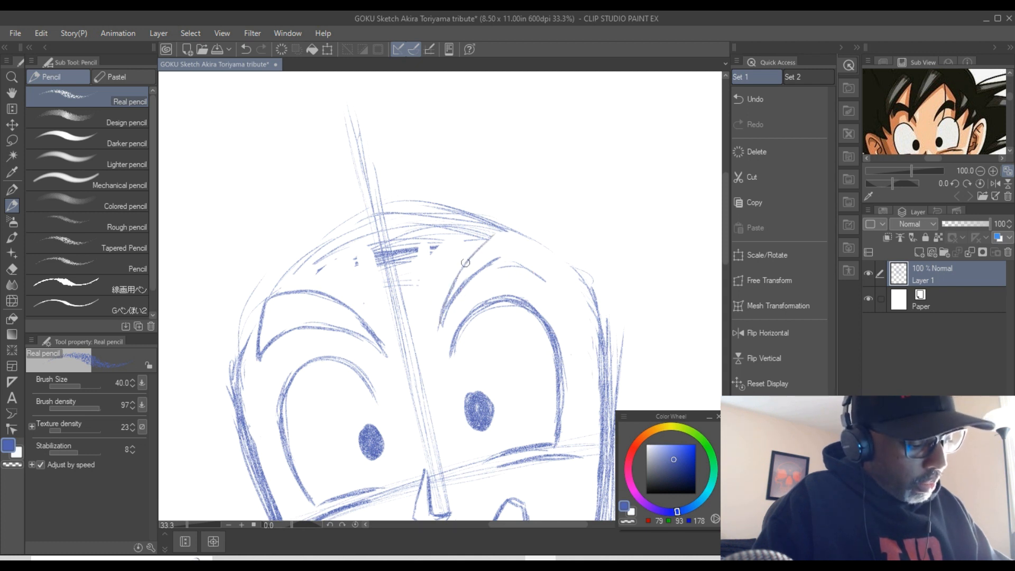
pyautogui.moveTo(437, 321)
pyautogui.mouseDown()
pyautogui.moveTo(468, 260)
pyautogui.moveTo(508, 229)
pyautogui.mouseUp()
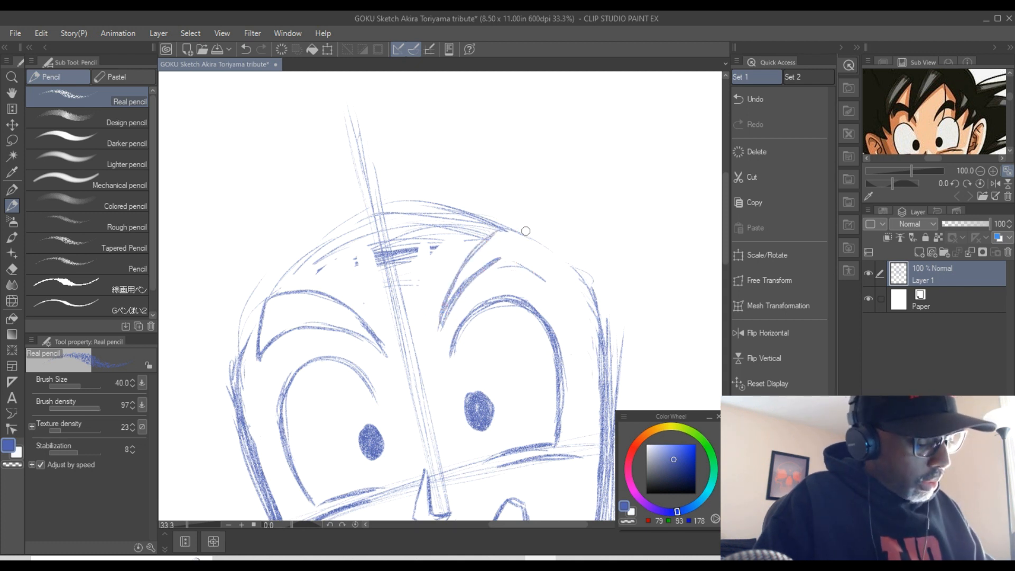
pyautogui.moveTo(440, 324)
pyautogui.mouseDown()
pyautogui.moveTo(471, 284)
pyautogui.moveTo(509, 265)
pyautogui.moveTo(543, 279)
pyautogui.moveTo(548, 242)
pyautogui.moveTo(489, 225)
pyautogui.moveTo(494, 233)
pyautogui.moveTo(449, 311)
pyautogui.mouseUp()
pyautogui.moveTo(450, 290)
pyautogui.mouseDown()
pyautogui.moveTo(450, 314)
pyautogui.moveTo(500, 266)
pyautogui.mouseUp()
pyautogui.moveTo(506, 267)
pyautogui.mouseDown()
pyautogui.moveTo(546, 279)
pyautogui.moveTo(559, 253)
pyautogui.moveTo(557, 236)
pyautogui.moveTo(520, 227)
pyautogui.mouseUp()
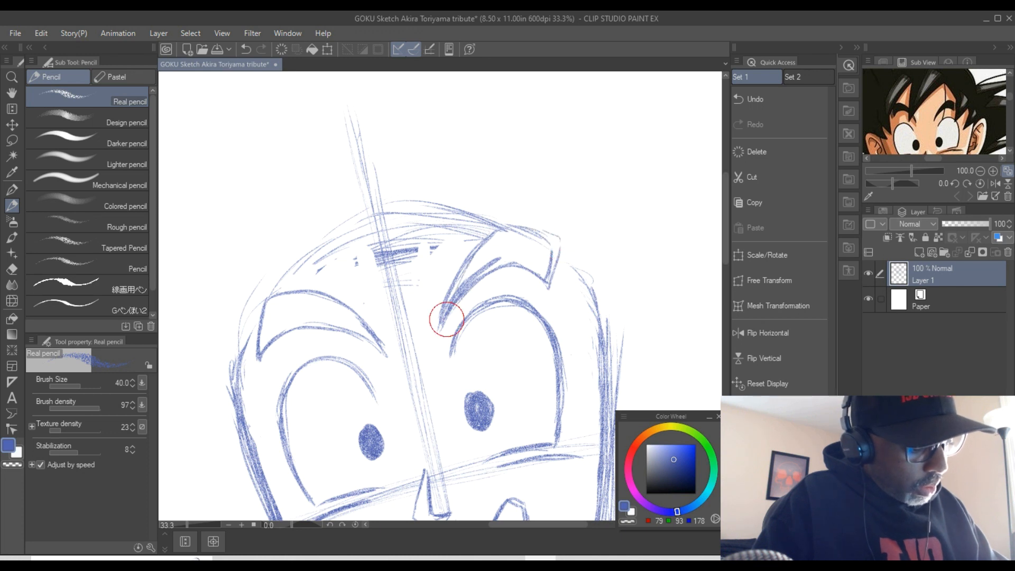
pyautogui.moveTo(543, 288); pyautogui.dragTo(550, 275)
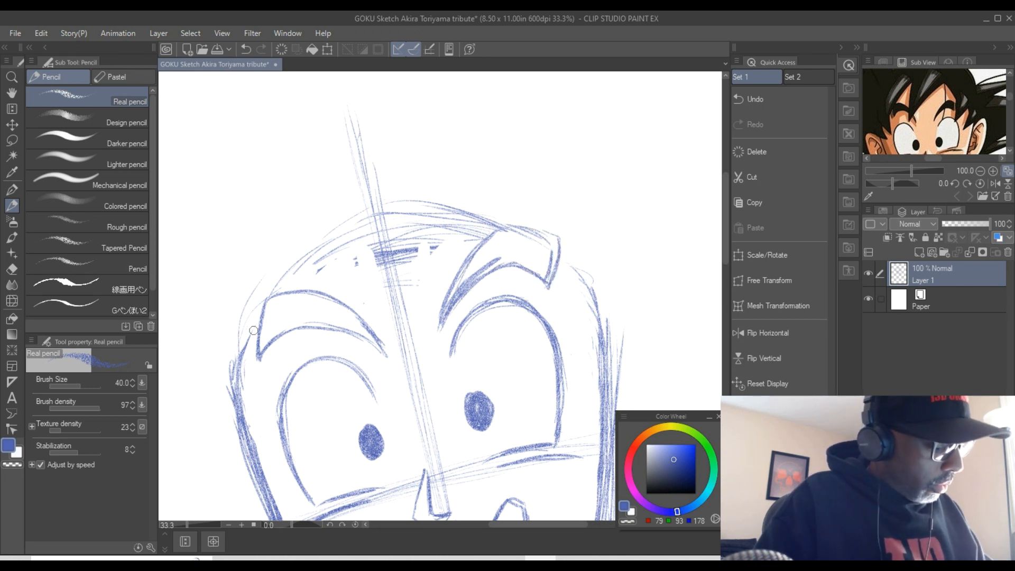
pyautogui.moveTo(265, 305); pyautogui.dragTo(262, 313)
pyautogui.moveTo(442, 326)
pyautogui.mouseDown()
pyautogui.moveTo(465, 258)
pyautogui.moveTo(497, 226)
pyautogui.moveTo(557, 250)
pyautogui.mouseUp()
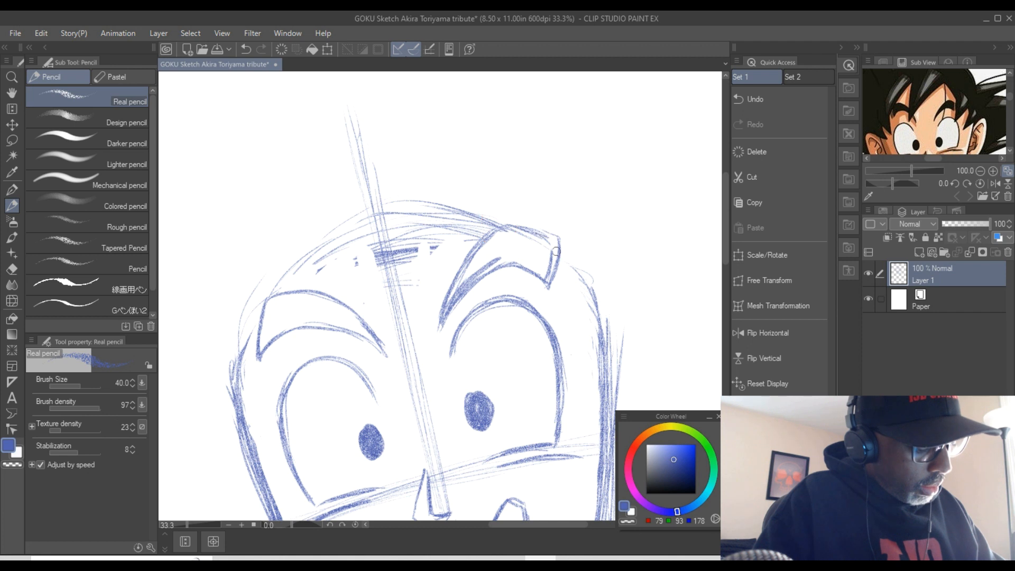
# - Erase and redraw the upper edge of the left eyebrow, and thicken the outer ends of both brows with the Real pencil
pyautogui.moveTo(444, 299); pyautogui.dragTo(445, 303)
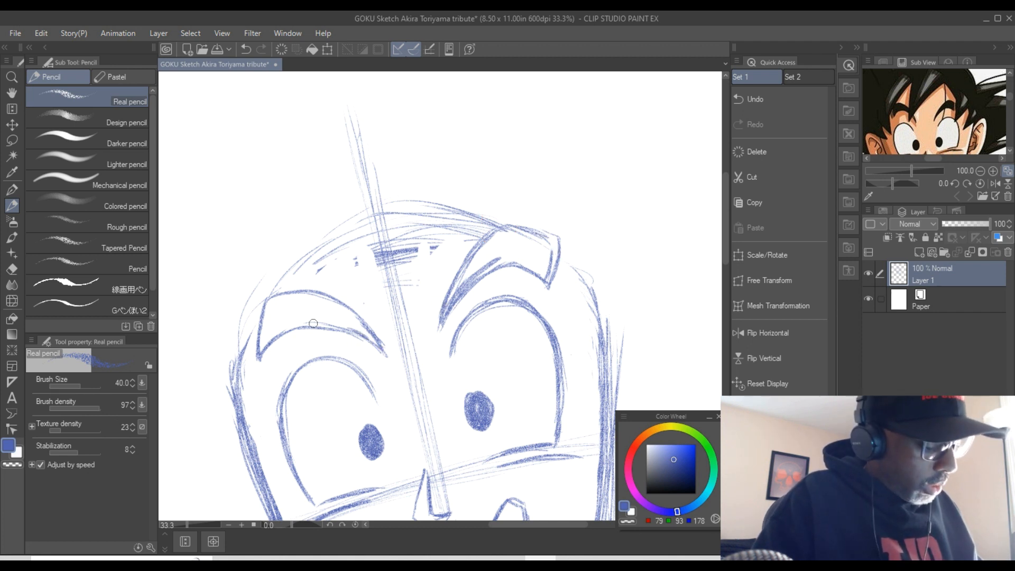
pyautogui.scroll(-2, 726, 264)
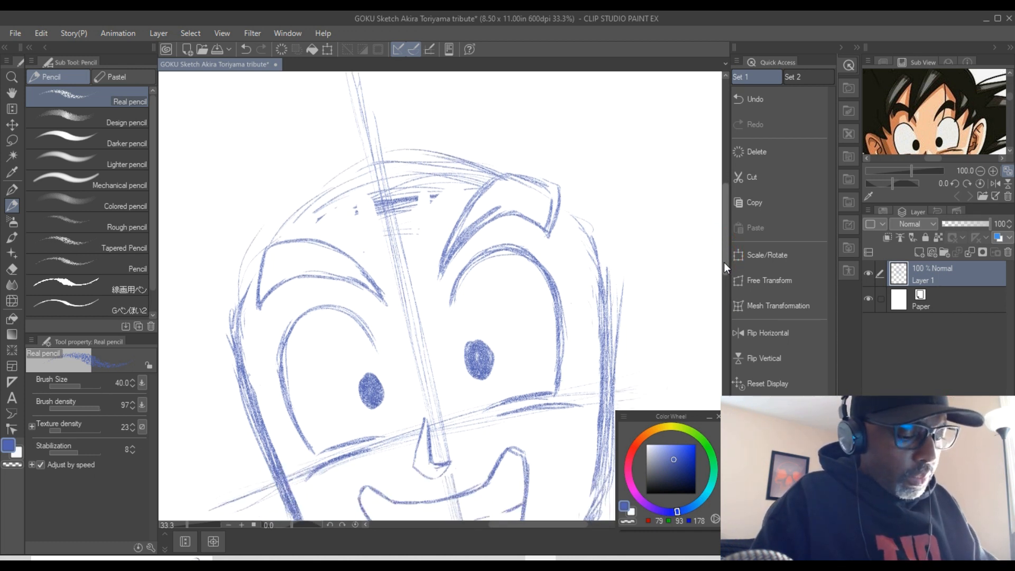
pyautogui.scroll(2, 724, 262)
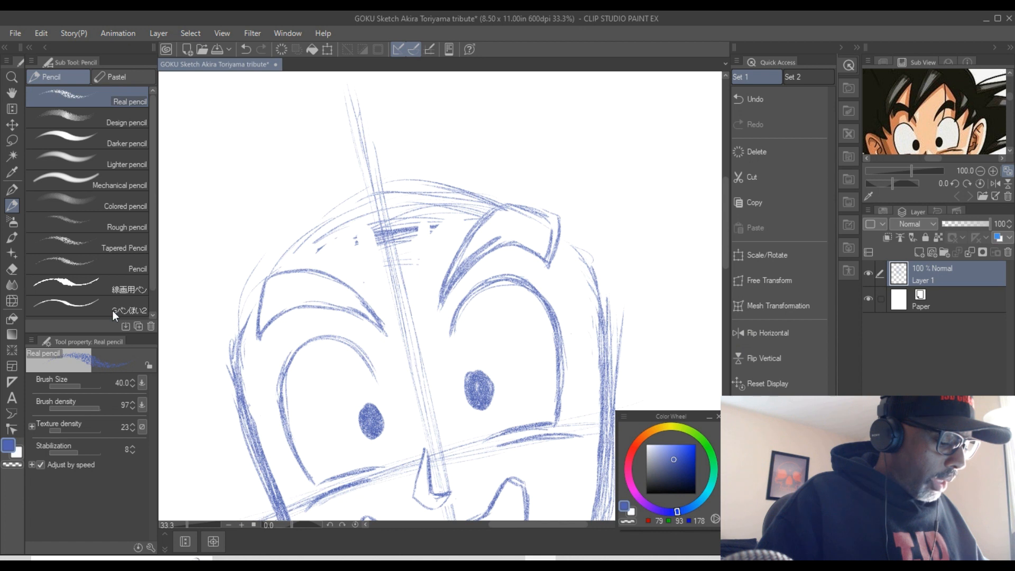
pyautogui.scroll(-2, 296, 302)
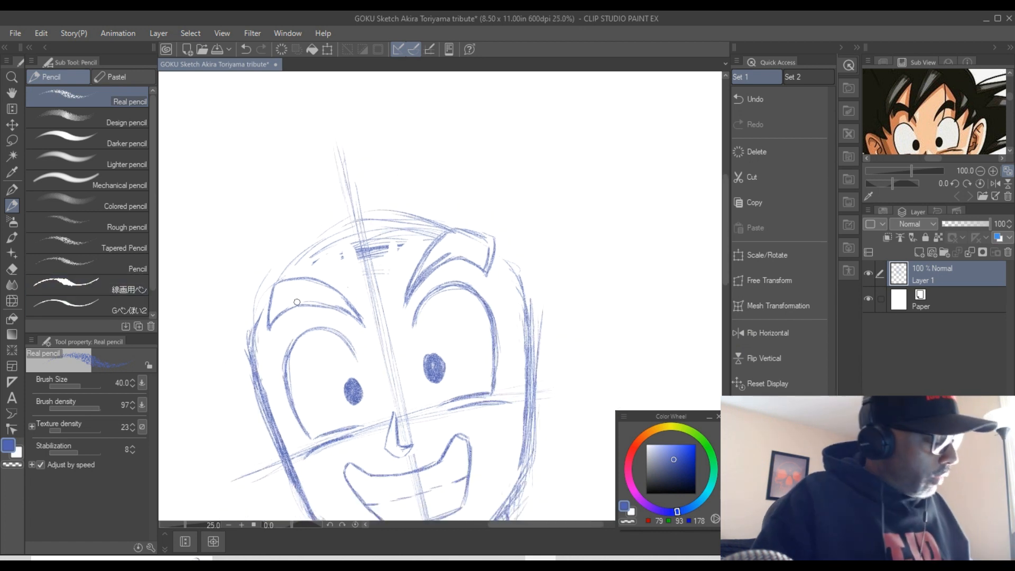
pyautogui.click(12, 270)
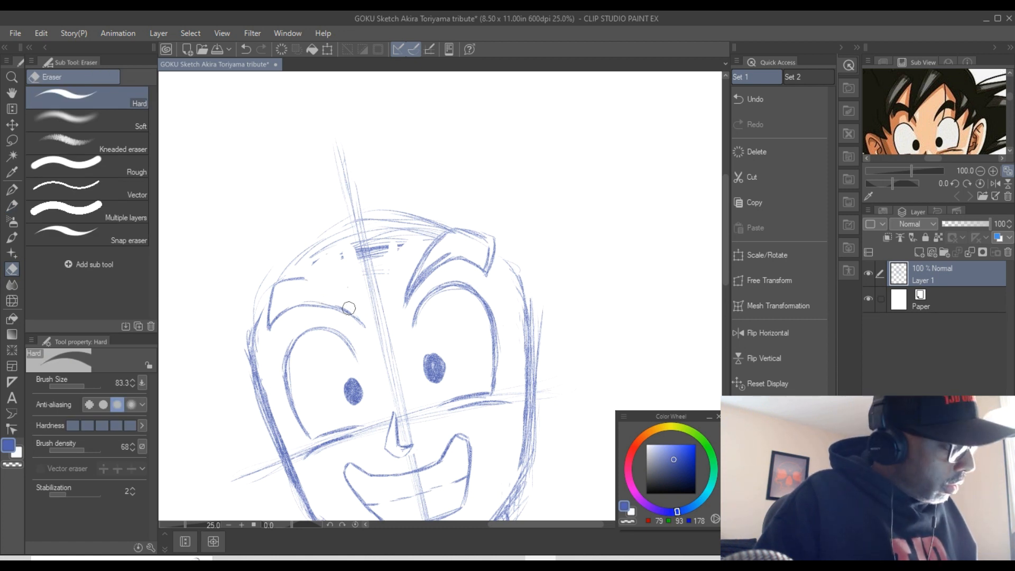
pyautogui.click(12, 206)
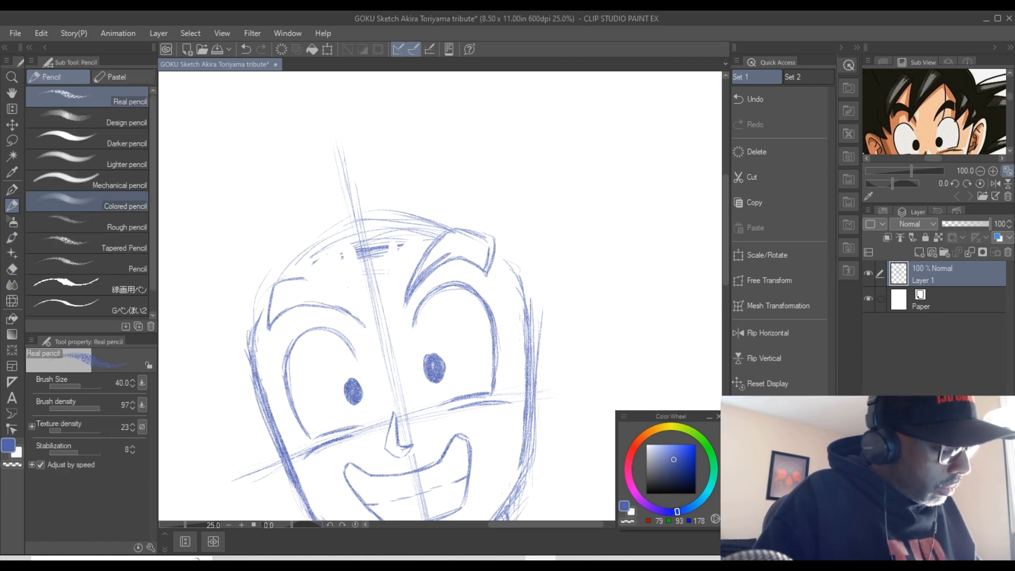
pyautogui.moveTo(304, 279); pyautogui.dragTo(359, 320)
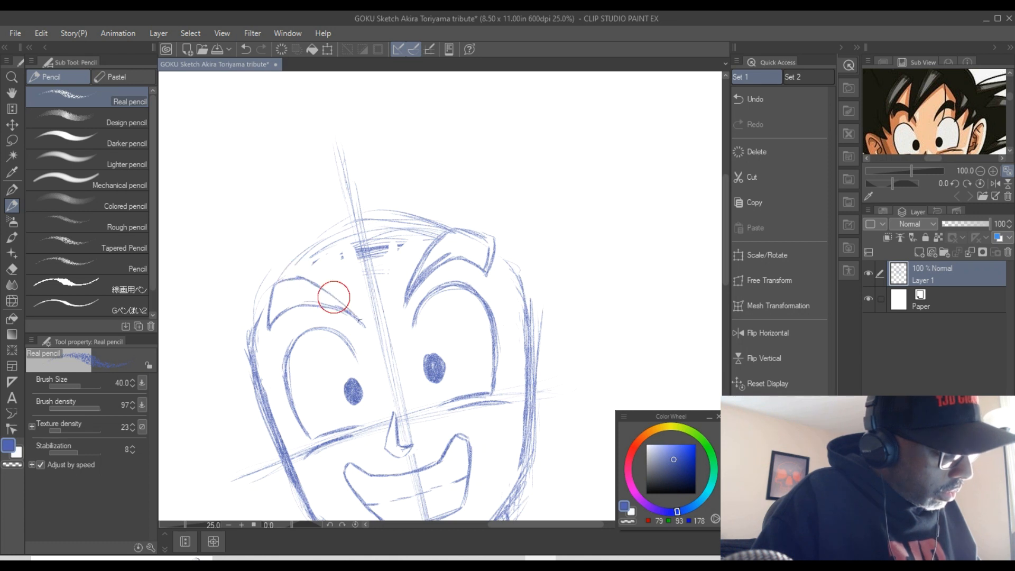
pyautogui.moveTo(266, 295); pyautogui.dragTo(264, 325)
pyautogui.moveTo(487, 236); pyautogui.dragTo(493, 275)
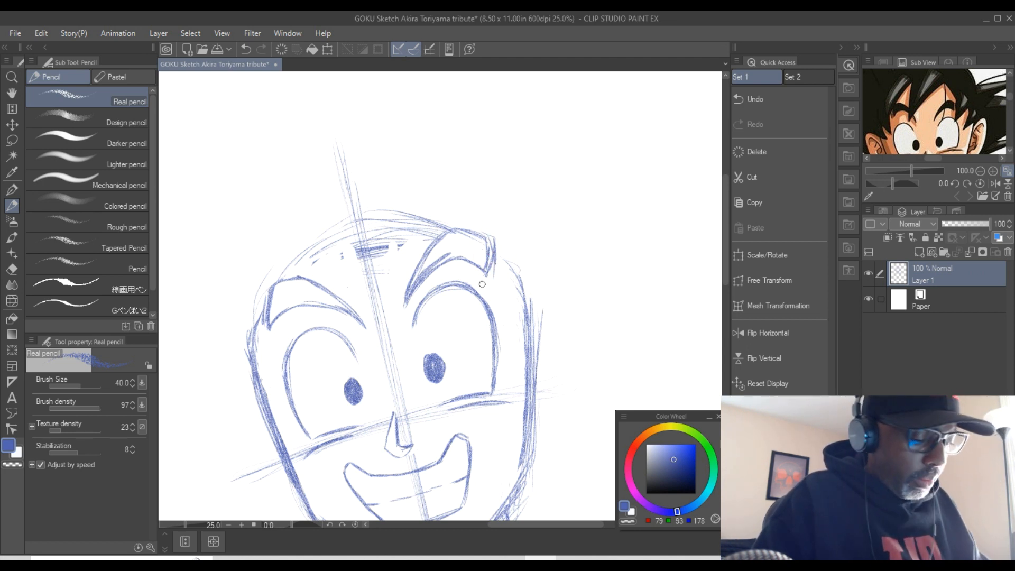
# - Extend the eye guideline past the right side of the head and outline the left ear from eye level down to the jaw
pyautogui.scroll(-2, 725, 285)
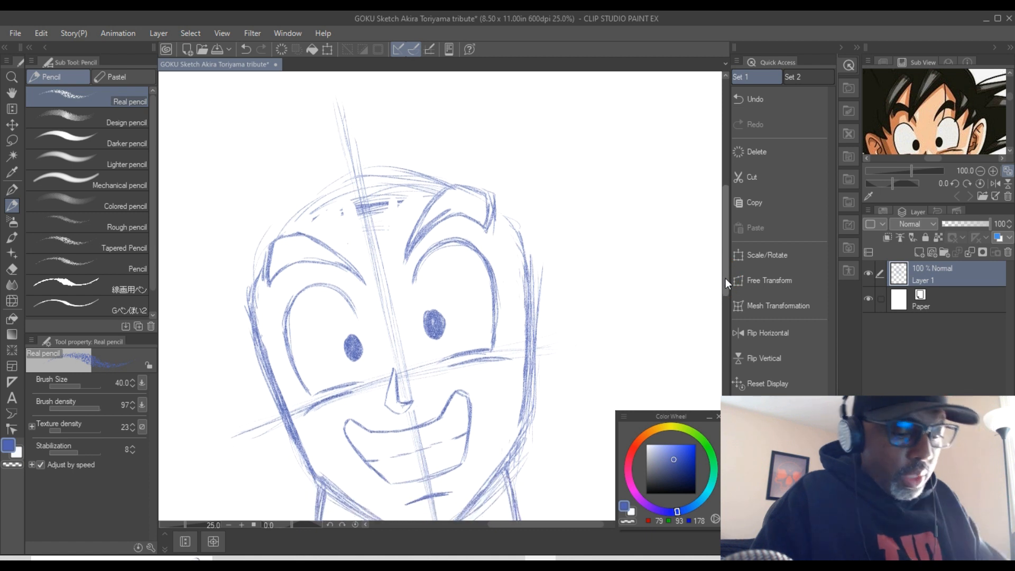
pyautogui.scroll(-2, 1009, 106)
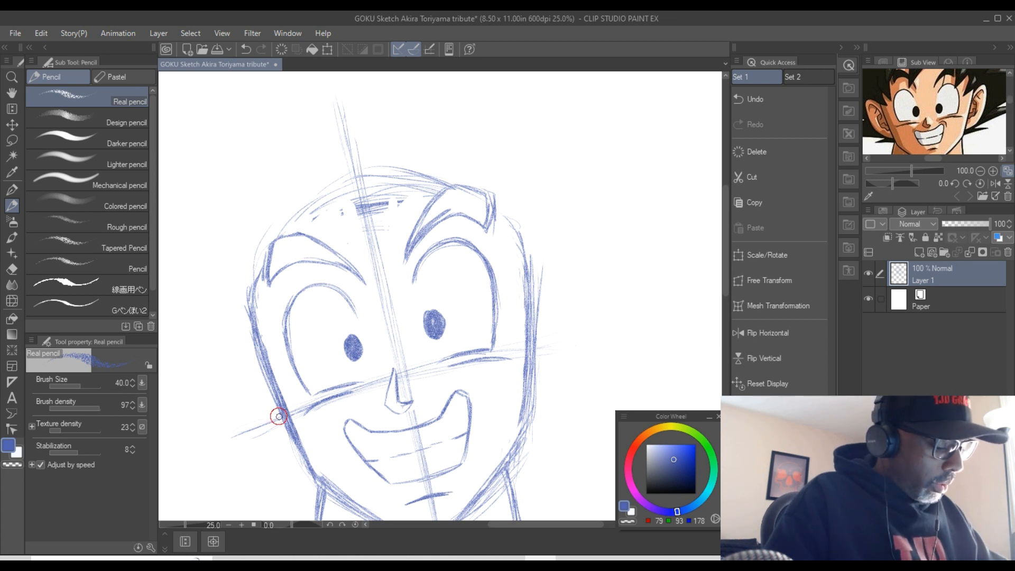
pyautogui.moveTo(503, 350); pyautogui.dragTo(572, 346)
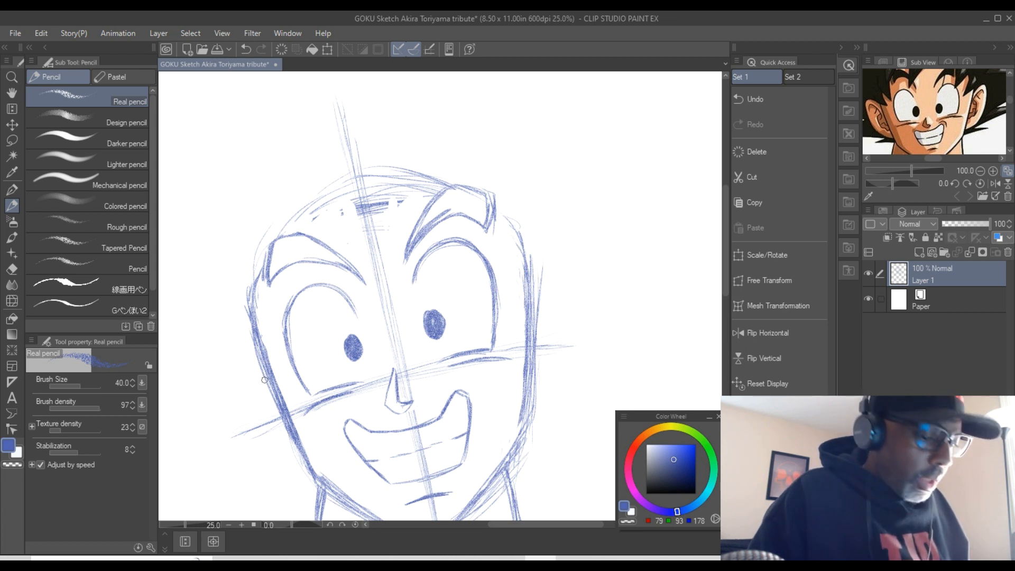
pyautogui.moveTo(253, 340)
pyautogui.mouseDown()
pyautogui.moveTo(231, 329)
pyautogui.moveTo(253, 343)
pyautogui.mouseUp()
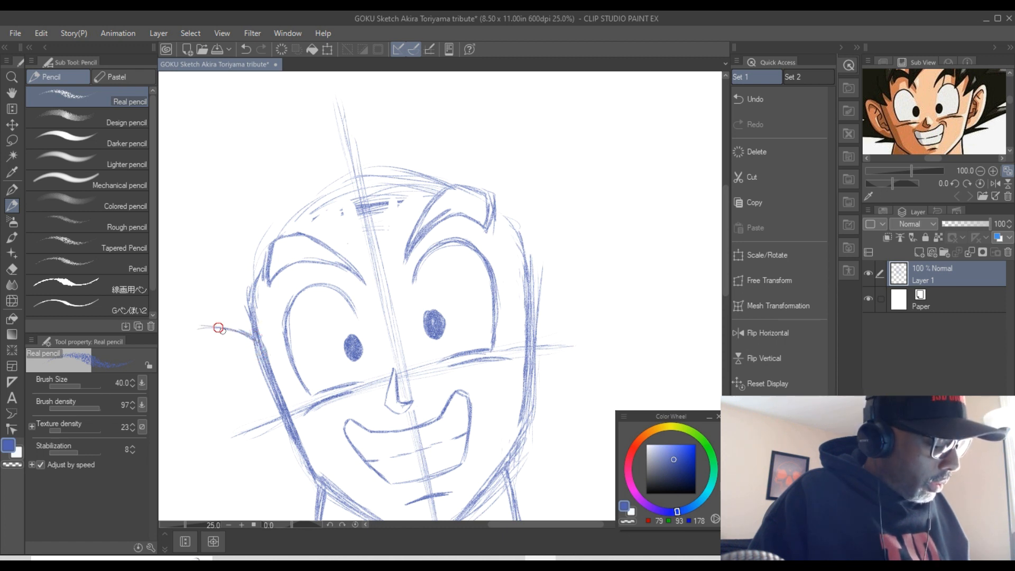
pyautogui.moveTo(197, 328)
pyautogui.mouseDown()
pyautogui.moveTo(199, 390)
pyautogui.moveTo(192, 364)
pyautogui.moveTo(238, 443)
pyautogui.mouseUp()
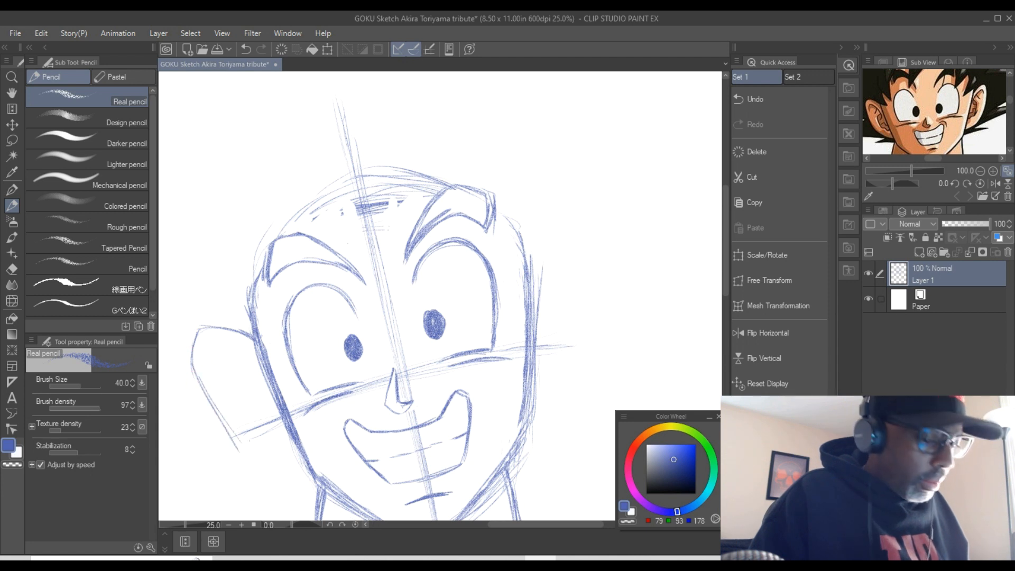
pyautogui.moveTo(196, 378); pyautogui.dragTo(239, 449)
pyautogui.moveTo(231, 431); pyautogui.dragTo(260, 460)
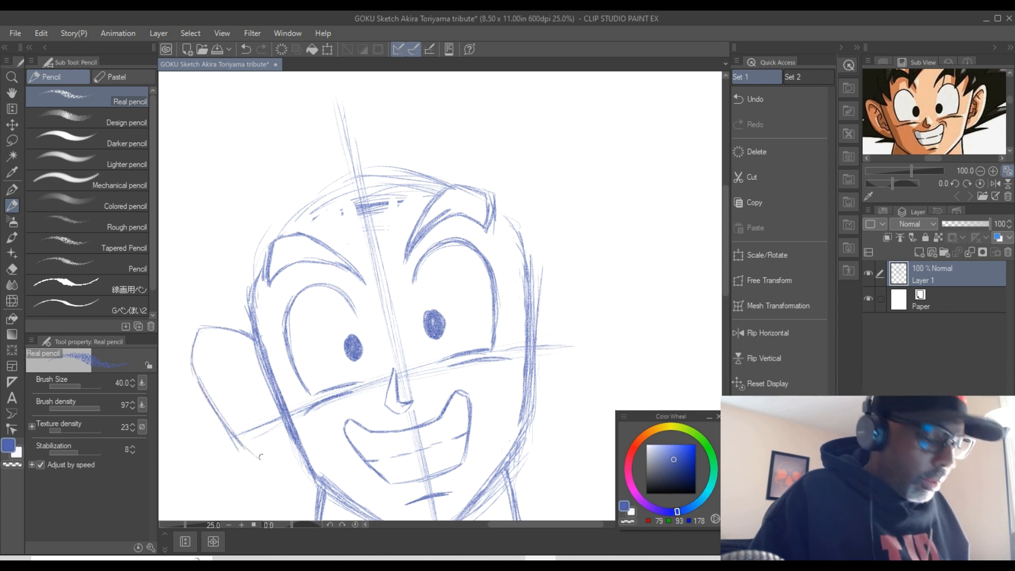
pyautogui.moveTo(237, 448)
pyautogui.mouseDown()
pyautogui.moveTo(289, 473)
pyautogui.moveTo(308, 465)
pyautogui.moveTo(287, 474)
pyautogui.moveTo(252, 454)
pyautogui.mouseUp()
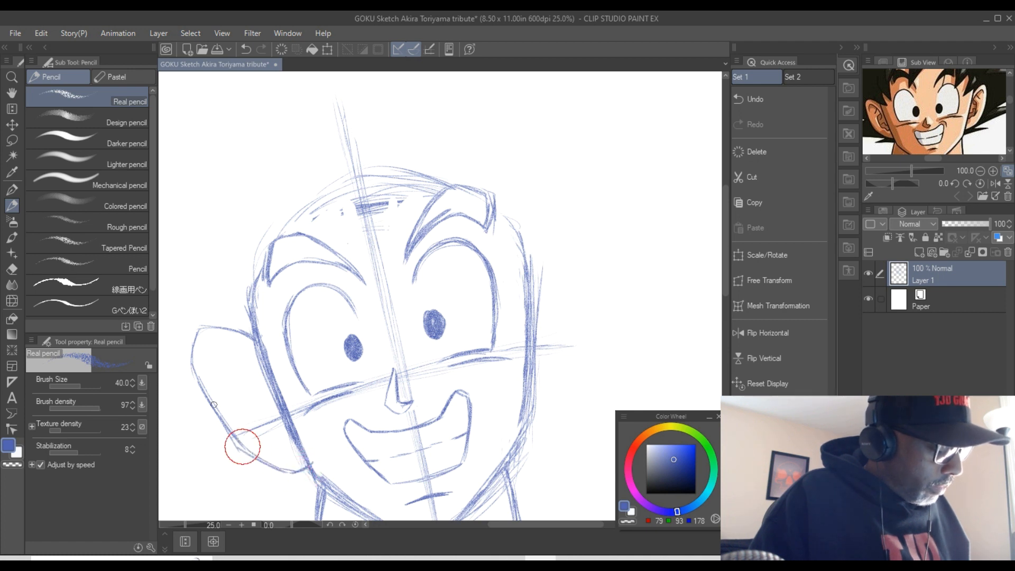
# - Darken the left ear's outer contour and draw its inner rim and fold lines
pyautogui.moveTo(199, 331)
pyautogui.mouseDown()
pyautogui.moveTo(205, 390)
pyautogui.moveTo(198, 373)
pyautogui.moveTo(228, 430)
pyautogui.moveTo(296, 475)
pyautogui.mouseUp()
pyautogui.moveTo(232, 438); pyautogui.dragTo(199, 380)
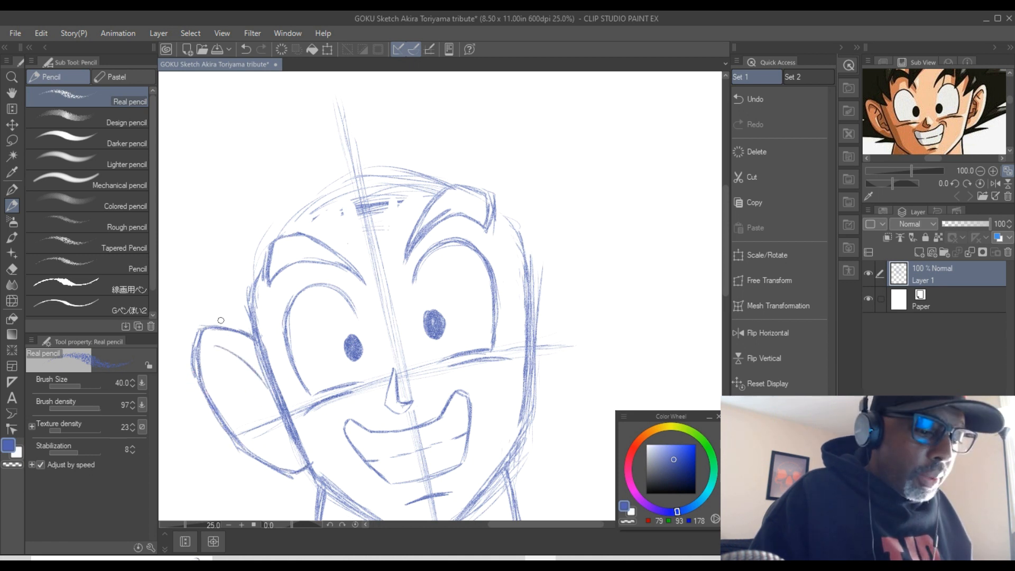
pyautogui.moveTo(215, 343); pyautogui.dragTo(211, 354)
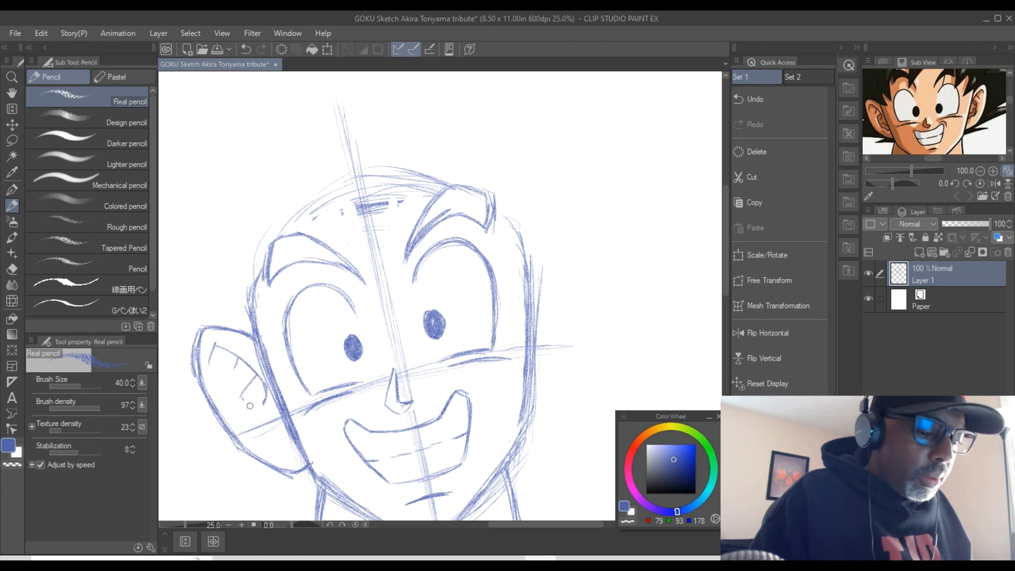
pyautogui.moveTo(242, 396); pyautogui.dragTo(247, 415)
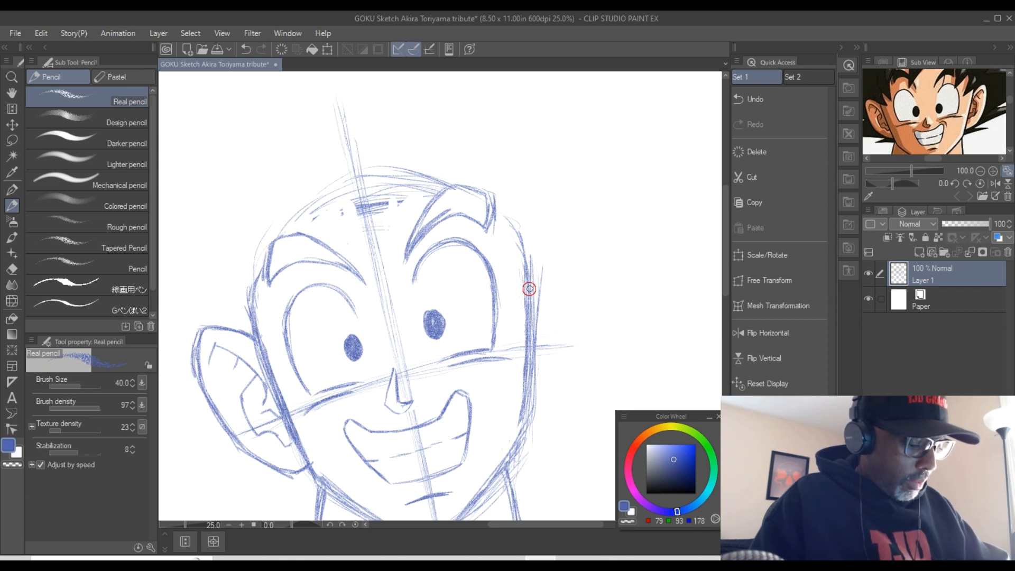
# - Outline the tall right ear beside the head, with a rounded peak tapering to a lobe at the cheek, and firm up its outer edge
pyautogui.moveTo(532, 279); pyautogui.dragTo(561, 248)
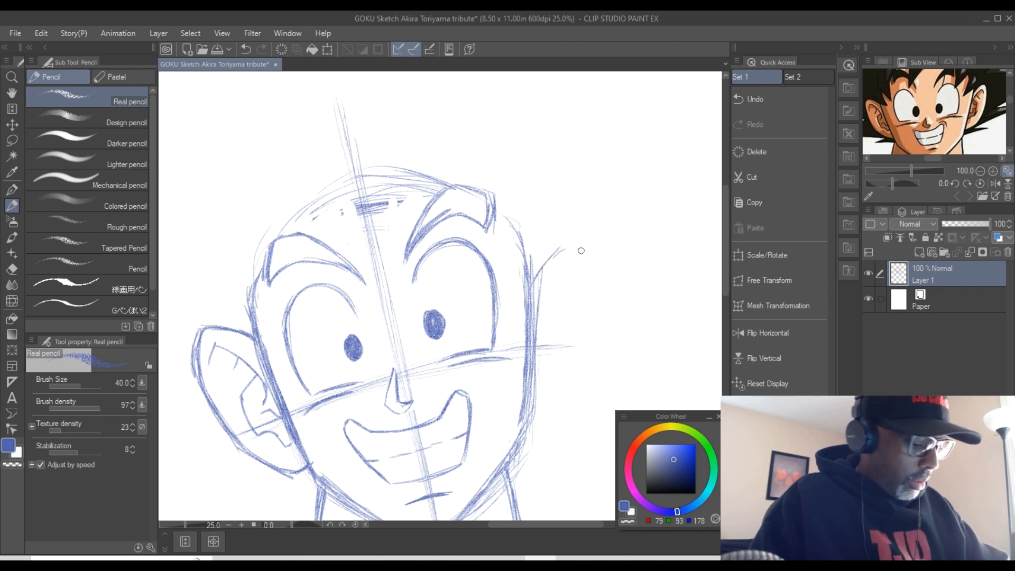
pyautogui.moveTo(535, 280)
pyautogui.mouseDown()
pyautogui.moveTo(565, 246)
pyautogui.moveTo(550, 257)
pyautogui.moveTo(587, 255)
pyautogui.moveTo(599, 315)
pyautogui.mouseUp()
pyautogui.moveTo(596, 267)
pyautogui.mouseDown()
pyautogui.moveTo(600, 349)
pyautogui.moveTo(595, 280)
pyautogui.moveTo(586, 385)
pyautogui.moveTo(595, 260)
pyautogui.moveTo(591, 390)
pyautogui.mouseUp()
pyautogui.moveTo(598, 353)
pyautogui.mouseDown()
pyautogui.moveTo(554, 420)
pyautogui.moveTo(531, 418)
pyautogui.moveTo(551, 422)
pyautogui.moveTo(597, 372)
pyautogui.mouseUp()
pyautogui.moveTo(598, 372)
pyautogui.mouseDown()
pyautogui.moveTo(553, 418)
pyautogui.moveTo(597, 368)
pyautogui.moveTo(591, 264)
pyautogui.moveTo(564, 243)
pyautogui.mouseUp()
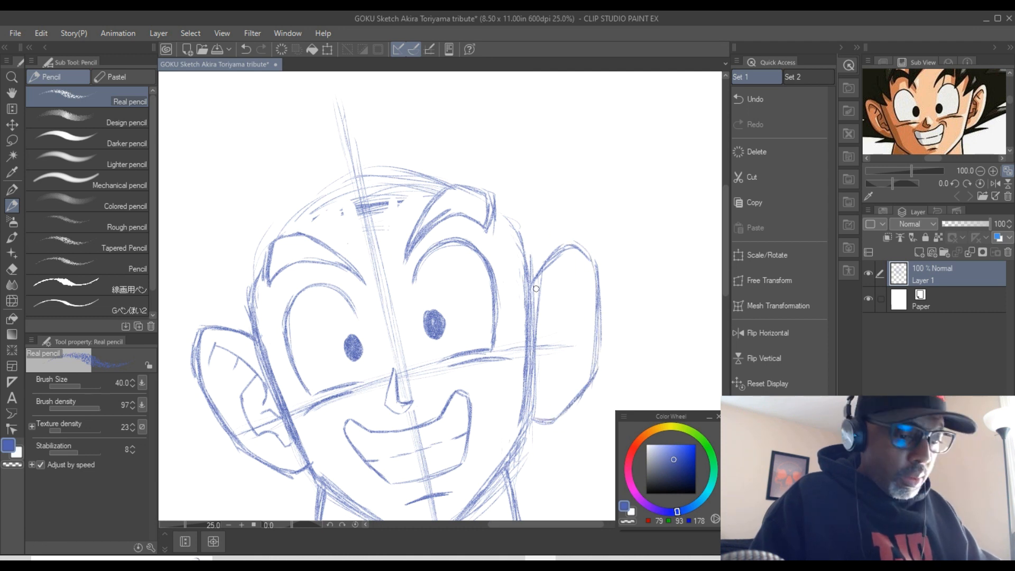
# - Draw the inner rim, short crease marks and lower fold inside the right ear
pyautogui.moveTo(581, 276); pyautogui.dragTo(565, 272)
pyautogui.moveTo(553, 284)
pyautogui.mouseDown()
pyautogui.moveTo(564, 272)
pyautogui.moveTo(539, 319)
pyautogui.mouseUp()
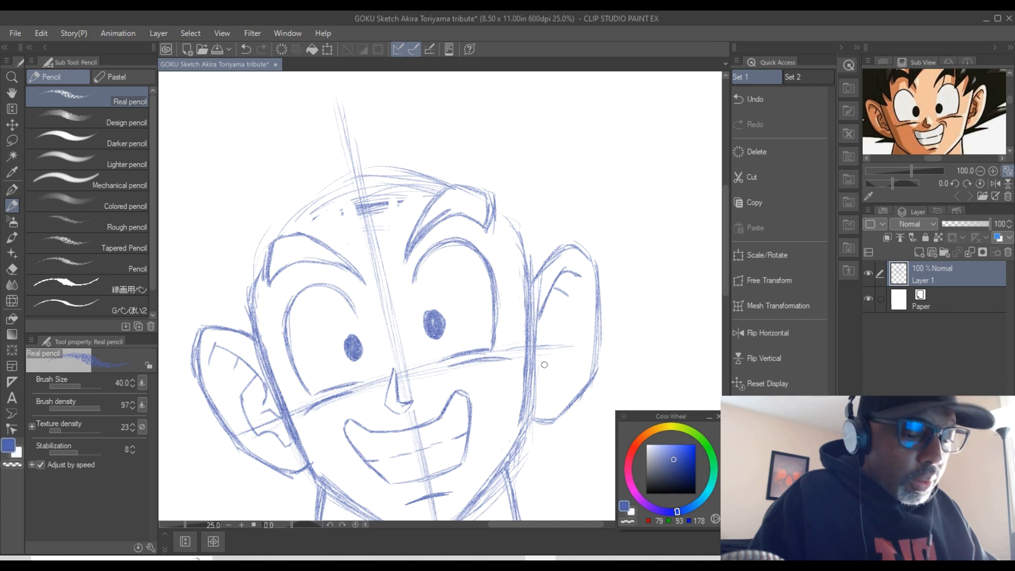
pyautogui.moveTo(537, 385); pyautogui.dragTo(560, 382)
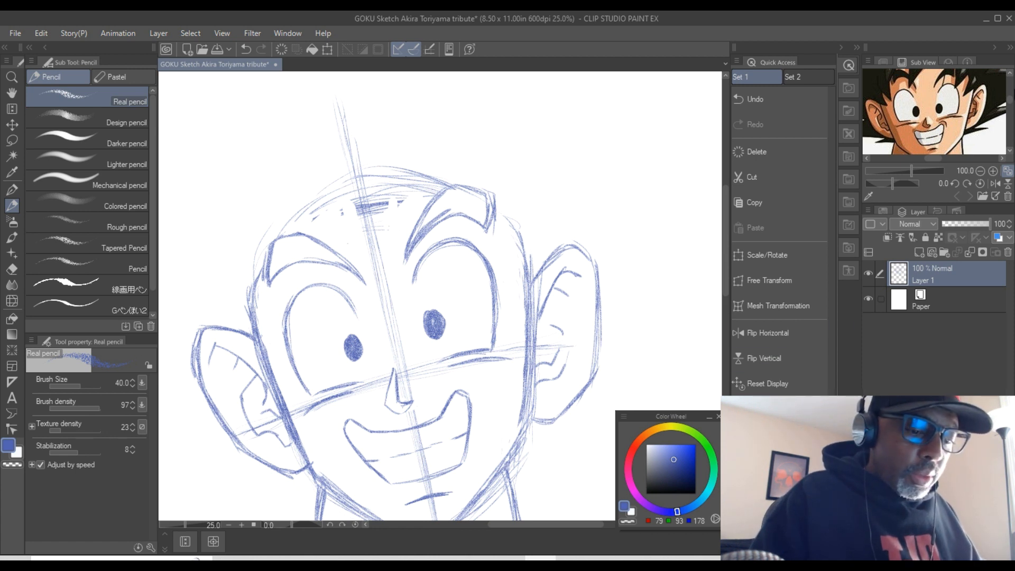
# - Erase the outer edge of the right ear and the left ear's lobe, and redraw them to refine the ear shapes
pyautogui.scroll(1, 933, 124)
pyautogui.scroll(-1, 933, 124)
pyautogui.scroll(-1, 932, 124)
pyautogui.scroll(-1, 933, 124)
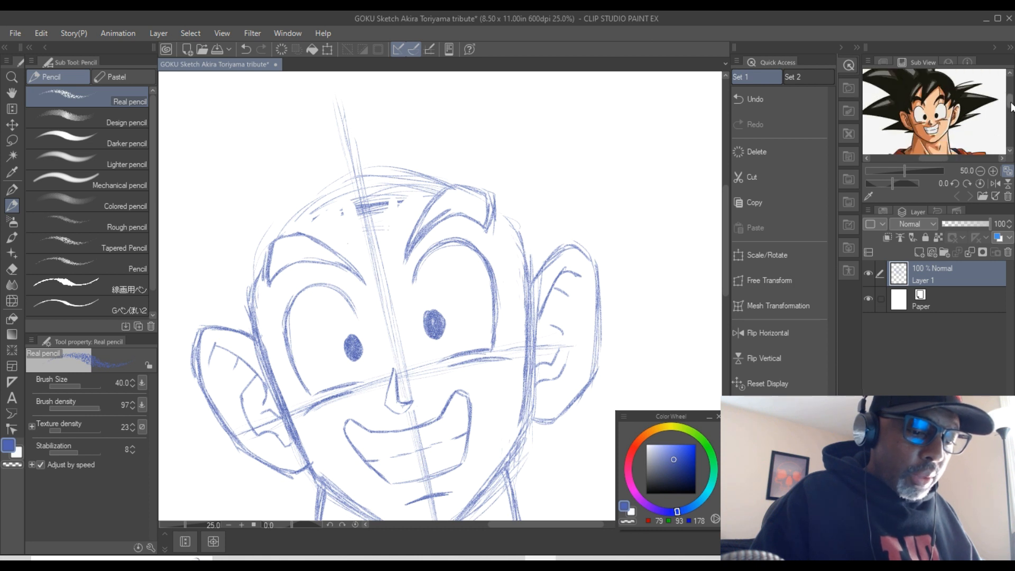
pyautogui.moveTo(1011, 103); pyautogui.dragTo(1010, 104)
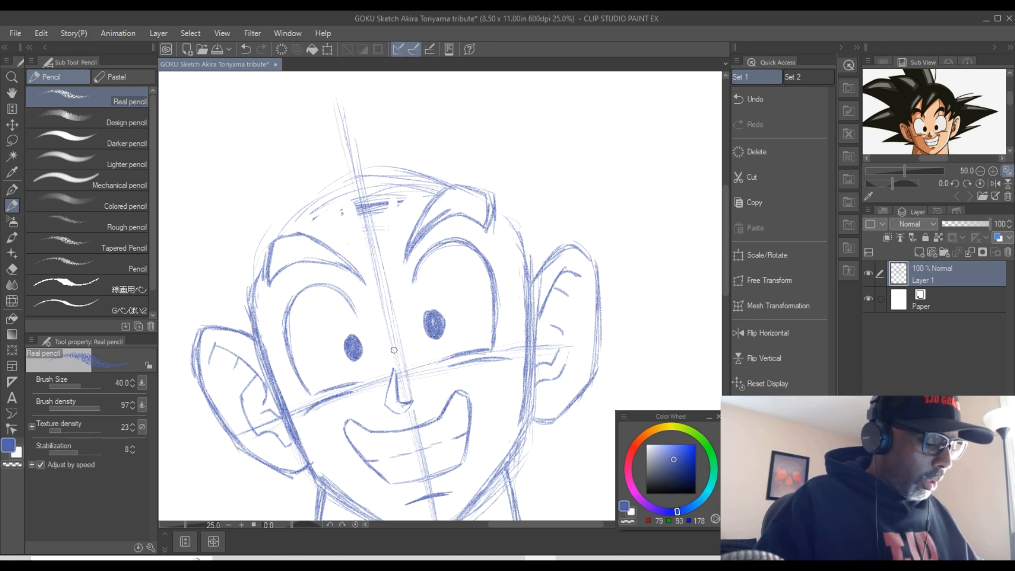
pyautogui.scroll(-4, 394, 350)
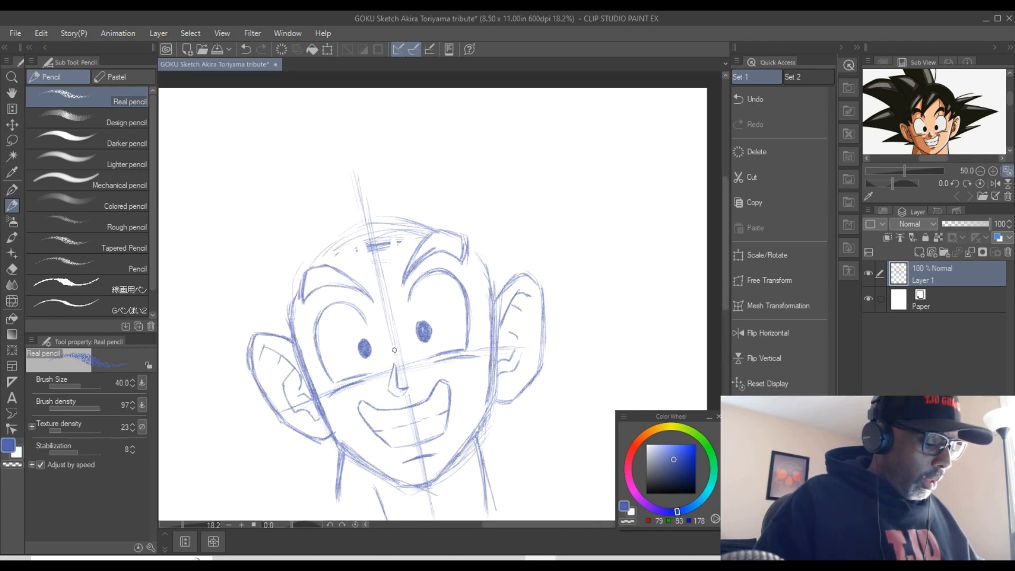
pyautogui.scroll(-1, 393, 350)
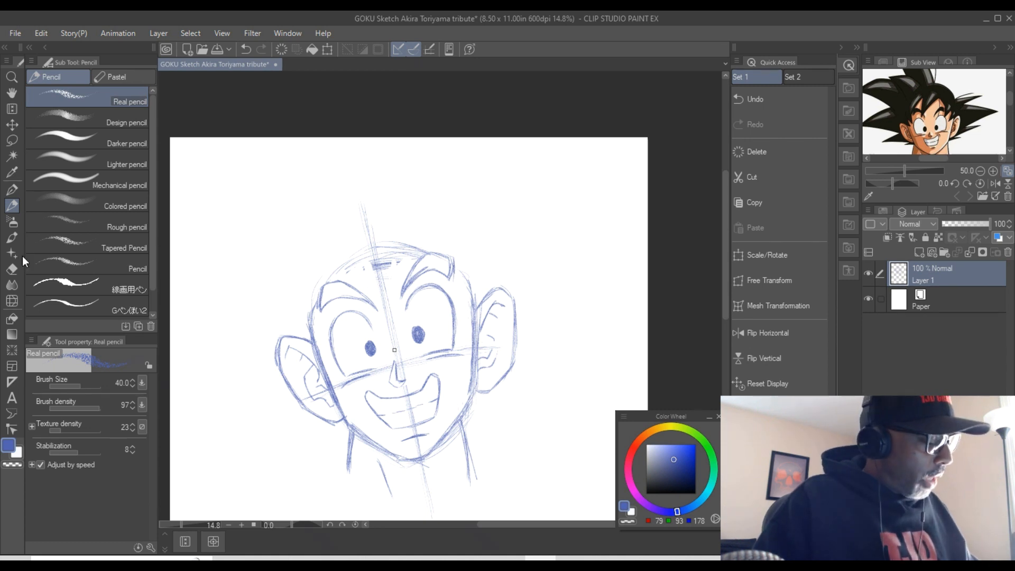
pyautogui.click(12, 270)
pyautogui.moveTo(510, 362); pyautogui.dragTo(511, 354)
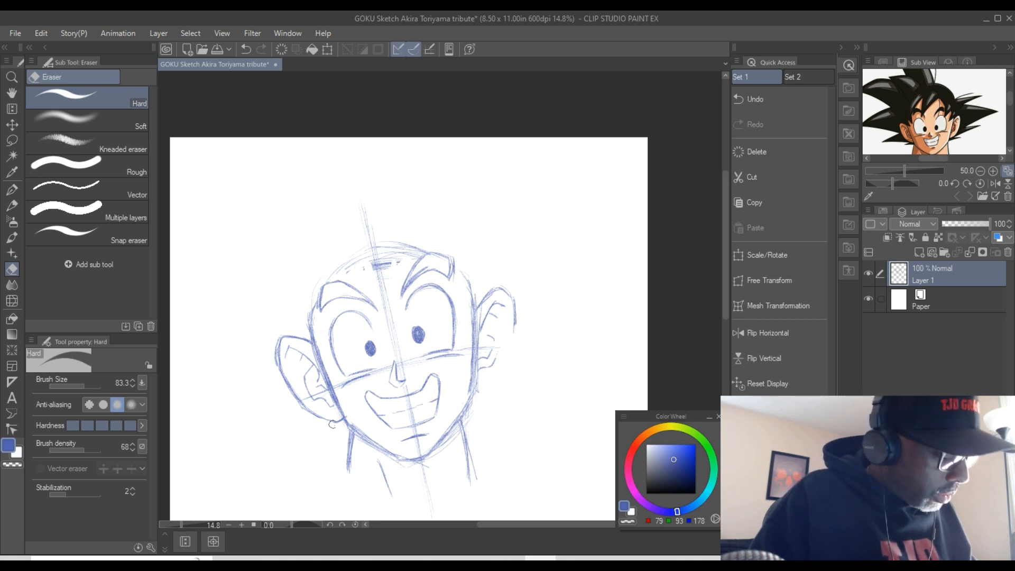
pyautogui.click(13, 205)
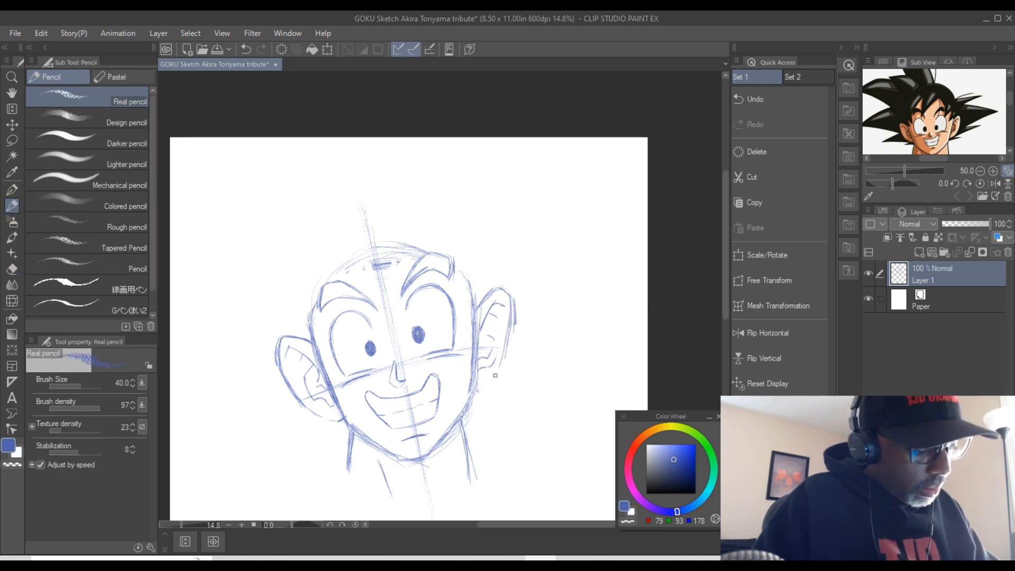
pyautogui.moveTo(512, 313); pyautogui.dragTo(500, 378)
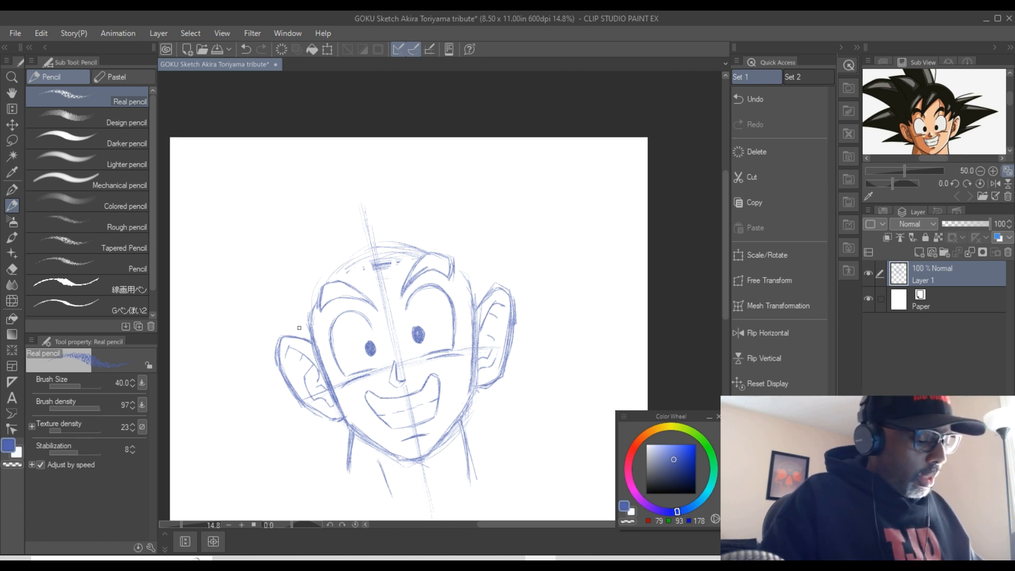
# - Scale the whole head sketch down to 76% with its aspect ratio kept, and place it near the middle of the page
pyautogui.moveTo(723, 292); pyautogui.dragTo(725, 323)
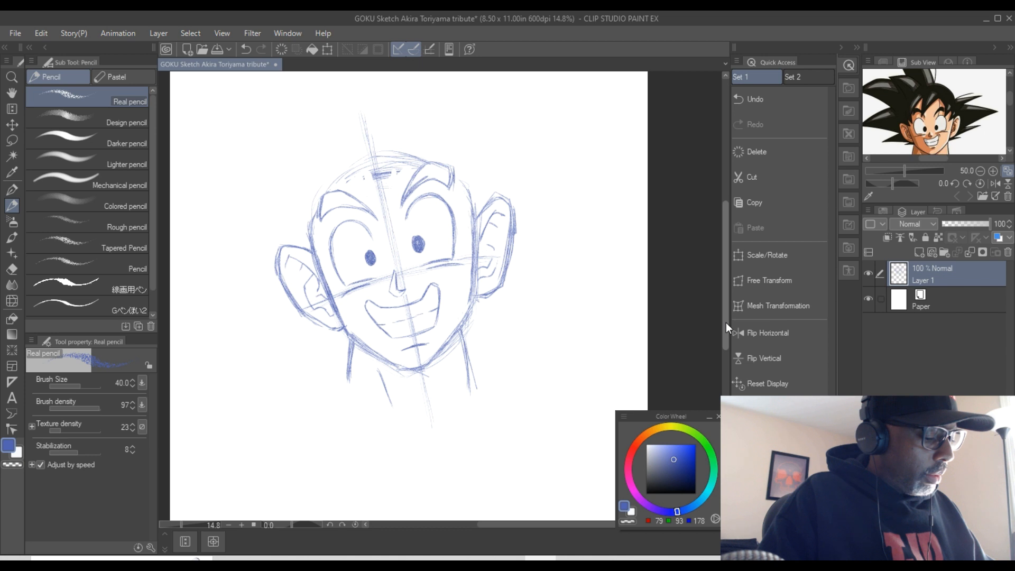
pyautogui.click(326, 50)
pyautogui.moveTo(274, 107); pyautogui.dragTo(331, 185)
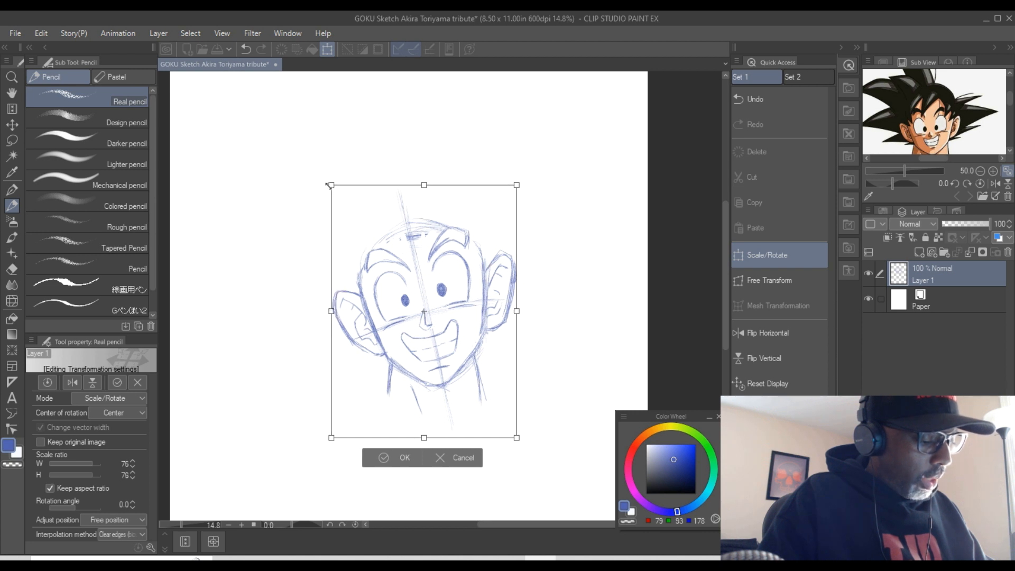
pyautogui.moveTo(347, 226); pyautogui.dragTo(333, 224)
pyautogui.moveTo(315, 183); pyautogui.dragTo(313, 180)
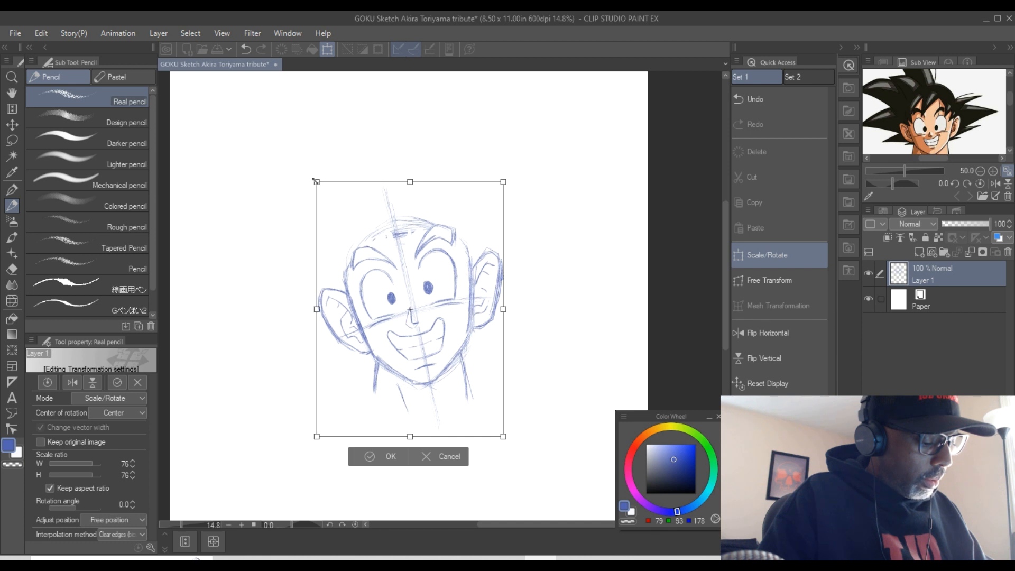
pyautogui.click(391, 455)
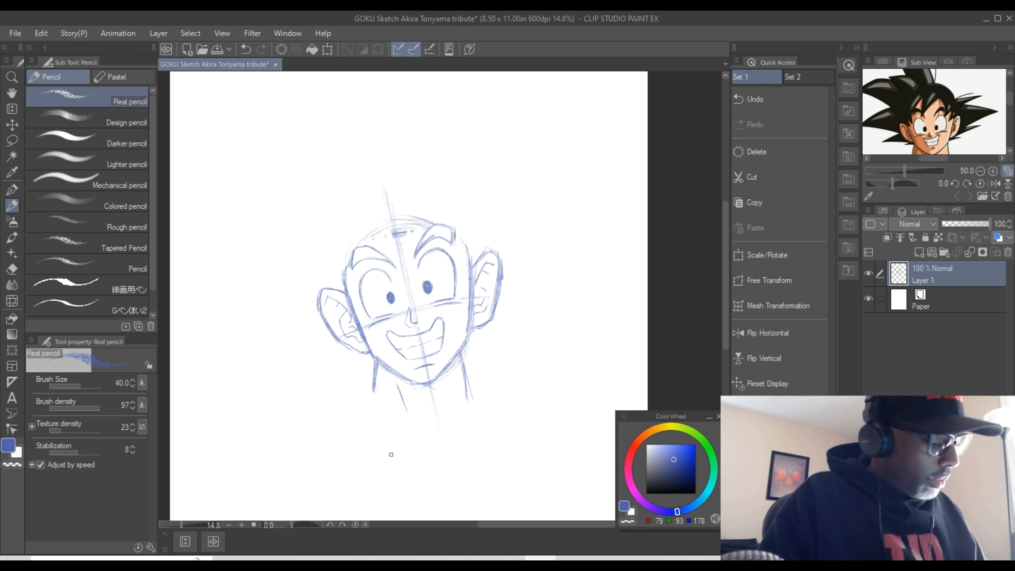
# - Erase both pupils and redraw them as solid, rounder dots inside the eyes
pyautogui.press('e')
pyautogui.click(389, 297)
pyautogui.click(426, 287)
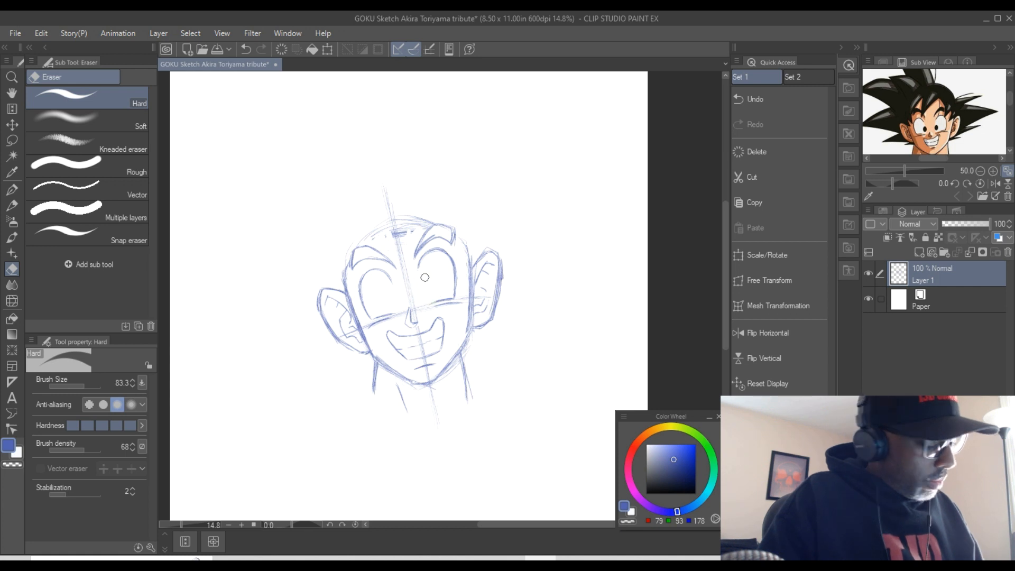
pyautogui.click(12, 205)
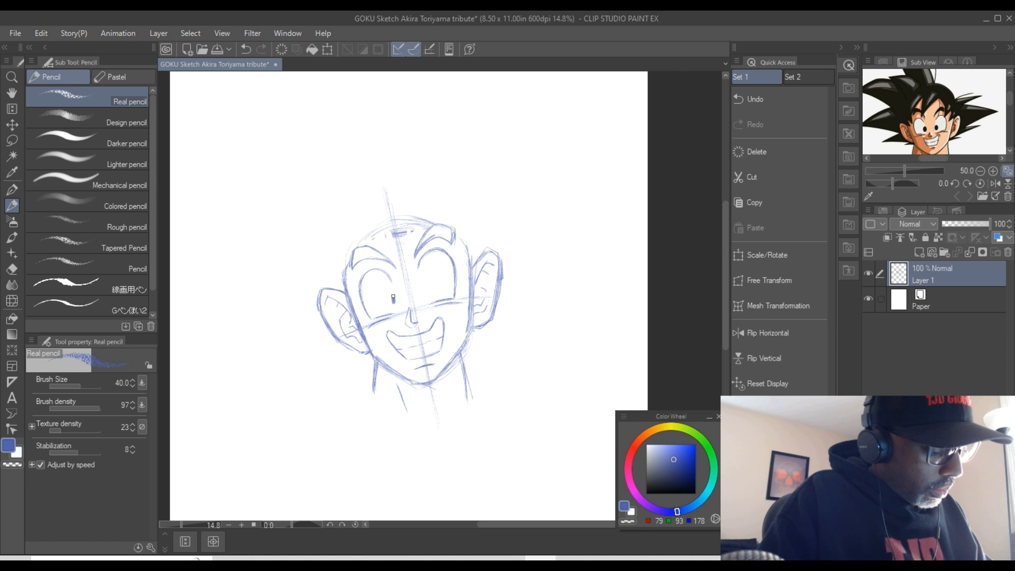
pyautogui.moveTo(423, 291); pyautogui.dragTo(386, 298)
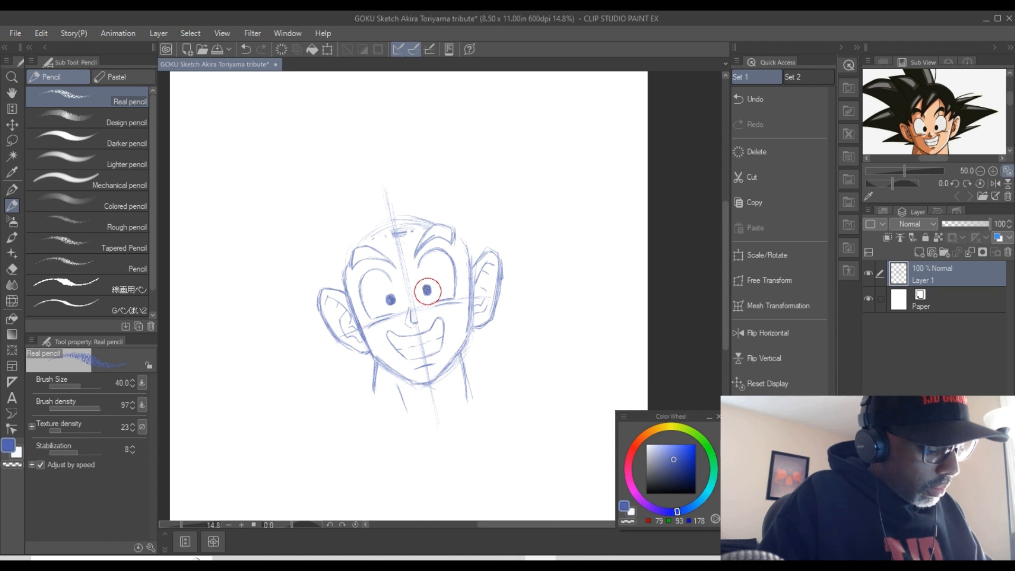
pyautogui.moveTo(427, 293); pyautogui.dragTo(391, 301)
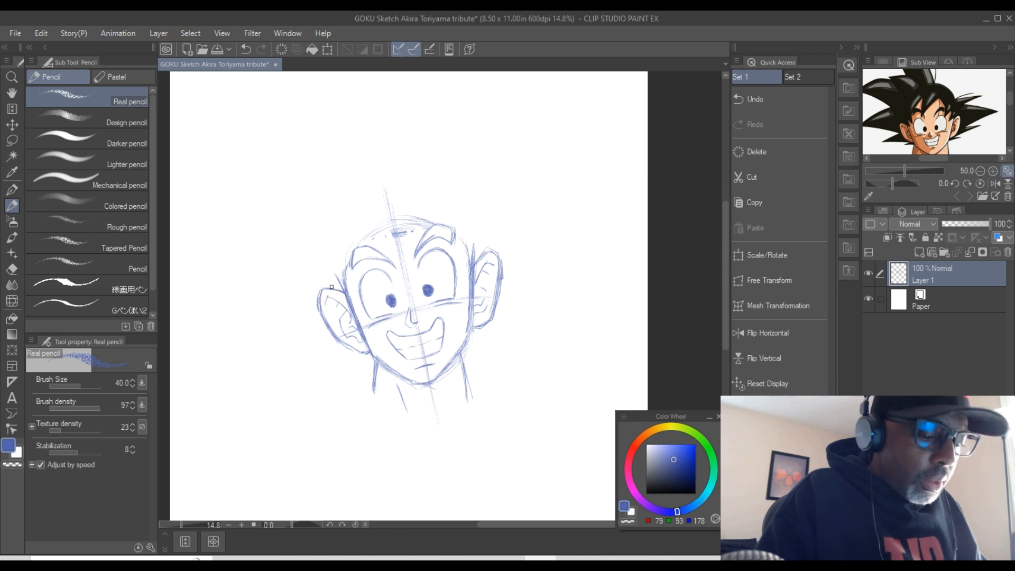
# - Sketch jagged hairline spikes above the left ear and a tall pointed bang rising over the left eyebrow
pyautogui.moveTo(336, 290)
pyautogui.mouseDown()
pyautogui.moveTo(351, 296)
pyautogui.moveTo(339, 269)
pyautogui.mouseUp()
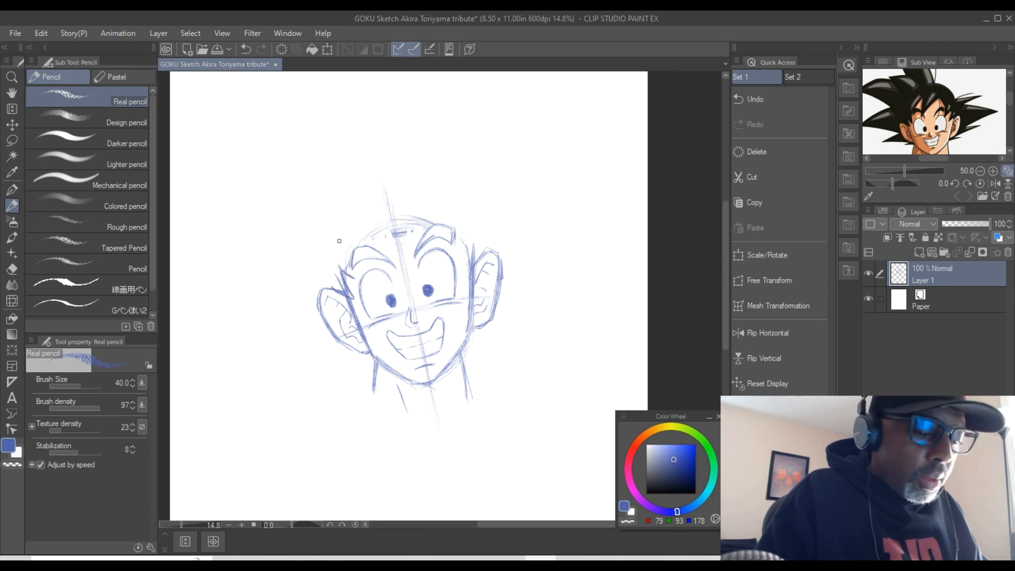
pyautogui.moveTo(348, 245); pyautogui.dragTo(353, 275)
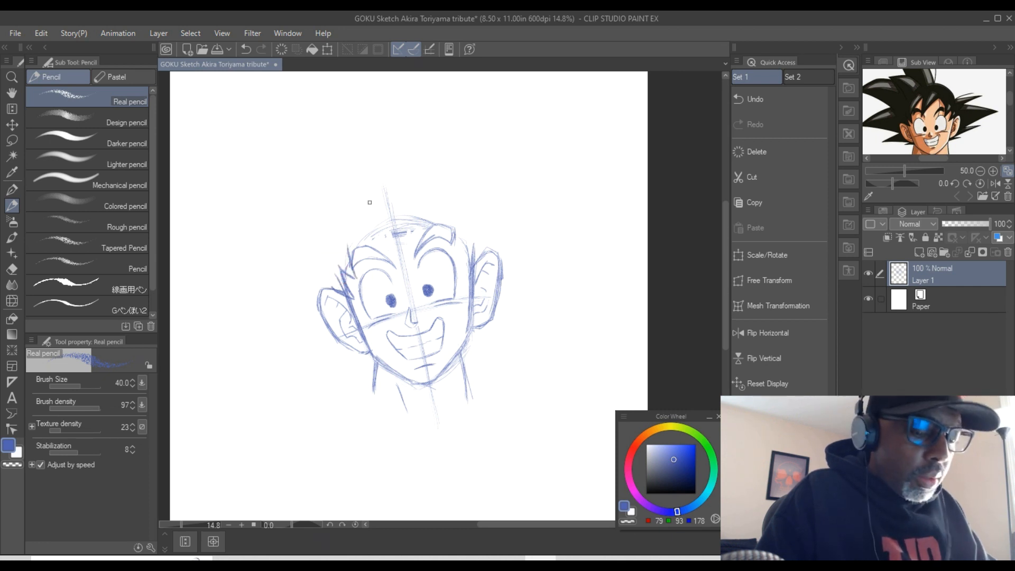
pyautogui.moveTo(350, 248); pyautogui.dragTo(384, 195)
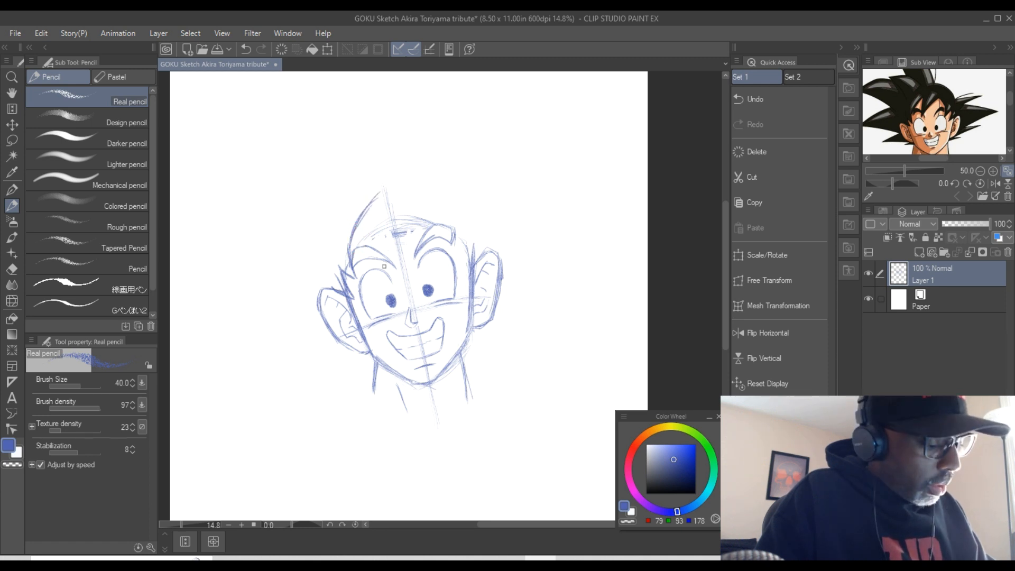
pyautogui.moveTo(379, 188); pyautogui.dragTo(381, 217)
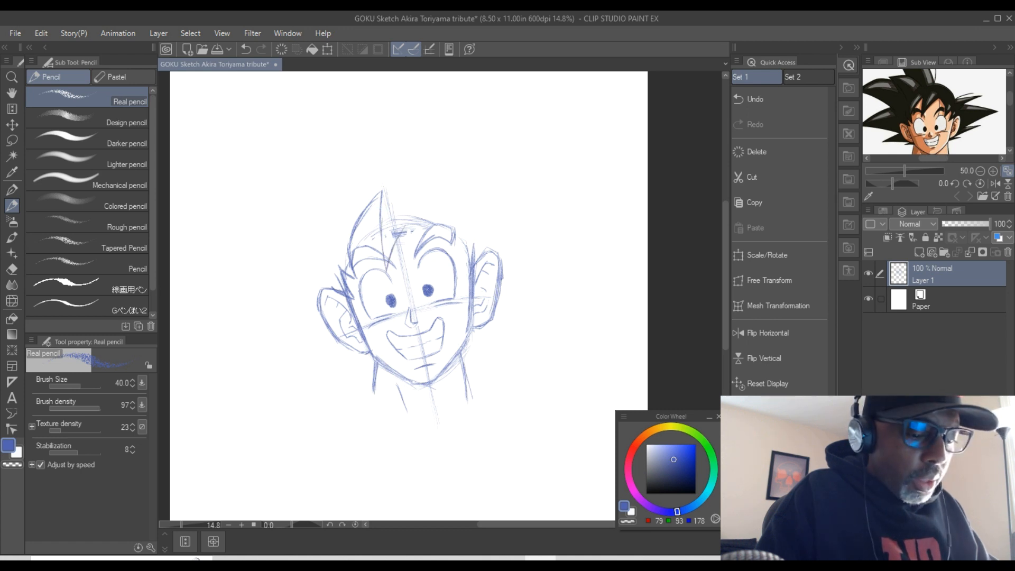
# - Draw a second pointed bang over the right eyebrow and short hairline spikes between it and the right ear
pyautogui.moveTo(400, 233); pyautogui.dragTo(427, 195)
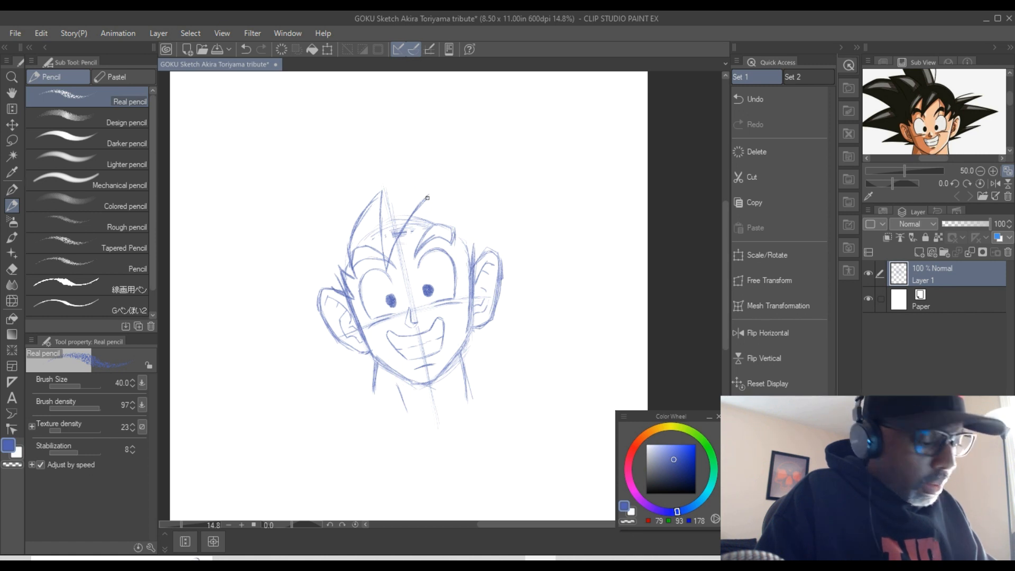
pyautogui.moveTo(427, 195); pyautogui.dragTo(441, 204)
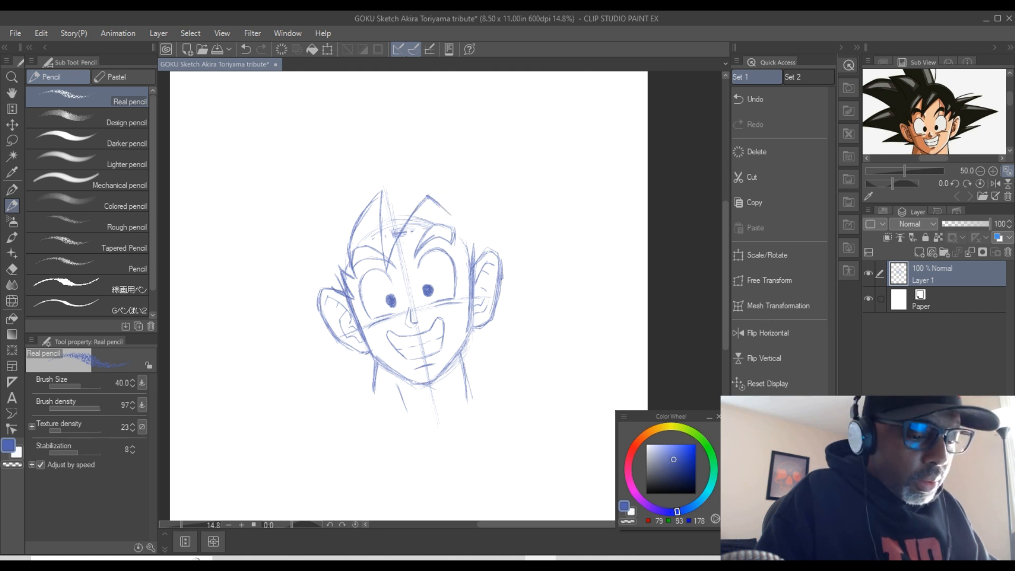
pyautogui.moveTo(448, 218); pyautogui.dragTo(449, 238)
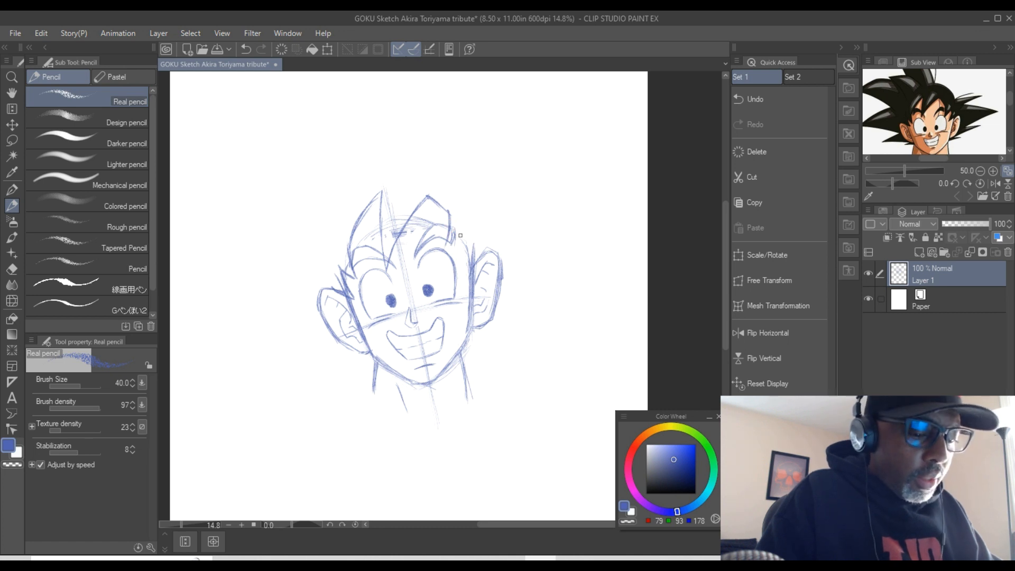
pyautogui.moveTo(466, 212); pyautogui.dragTo(456, 238)
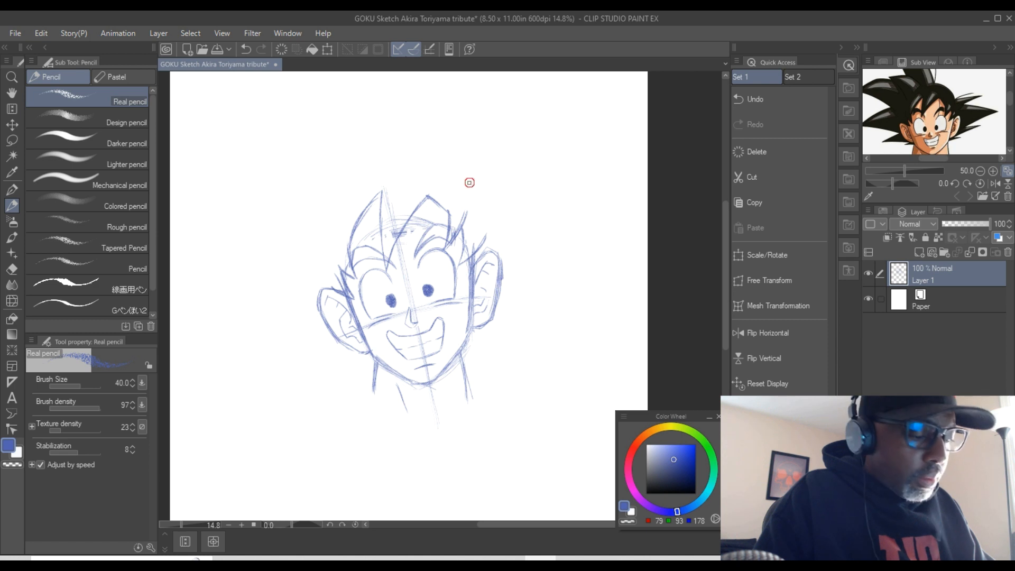
# - Sketch a curved arc for the crown and two long hair spikes sweeping out from it to the right
pyautogui.moveTo(468, 174)
pyautogui.mouseDown()
pyautogui.moveTo(420, 145)
pyautogui.moveTo(472, 181)
pyautogui.mouseUp()
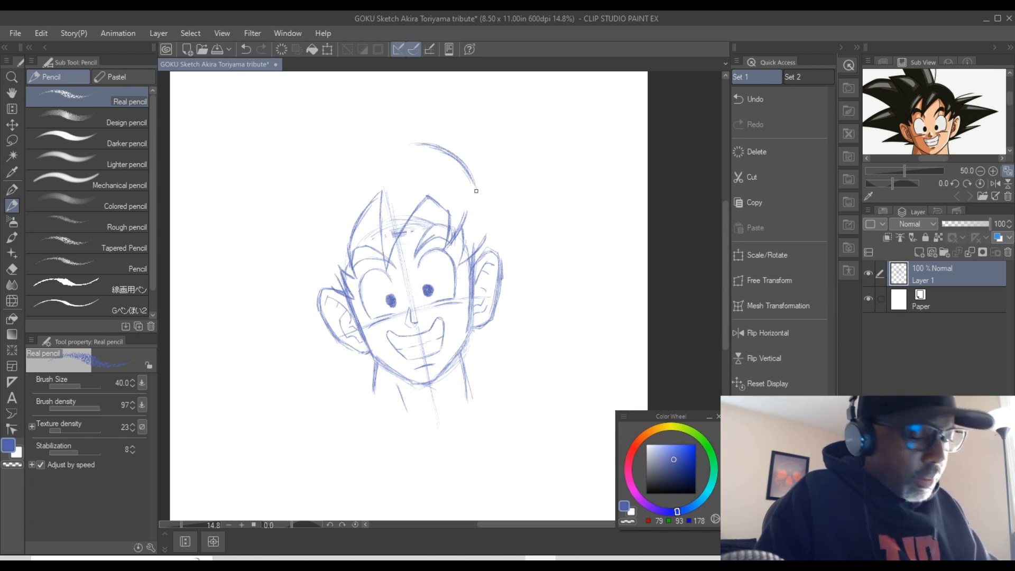
pyautogui.moveTo(477, 187)
pyautogui.mouseDown()
pyautogui.moveTo(494, 174)
pyautogui.moveTo(590, 164)
pyautogui.moveTo(512, 194)
pyautogui.moveTo(556, 165)
pyautogui.moveTo(585, 165)
pyautogui.mouseUp()
pyautogui.moveTo(584, 166)
pyautogui.mouseDown()
pyautogui.moveTo(520, 191)
pyautogui.moveTo(638, 222)
pyautogui.moveTo(575, 238)
pyautogui.mouseUp()
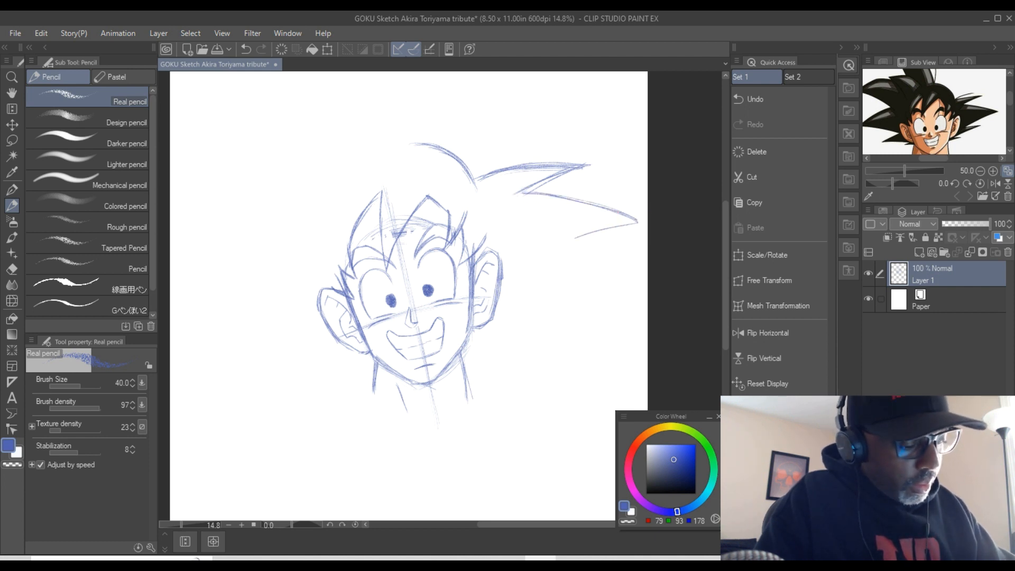
pyautogui.moveTo(637, 222)
pyautogui.mouseDown()
pyautogui.moveTo(570, 237)
pyautogui.moveTo(530, 265)
pyautogui.mouseUp()
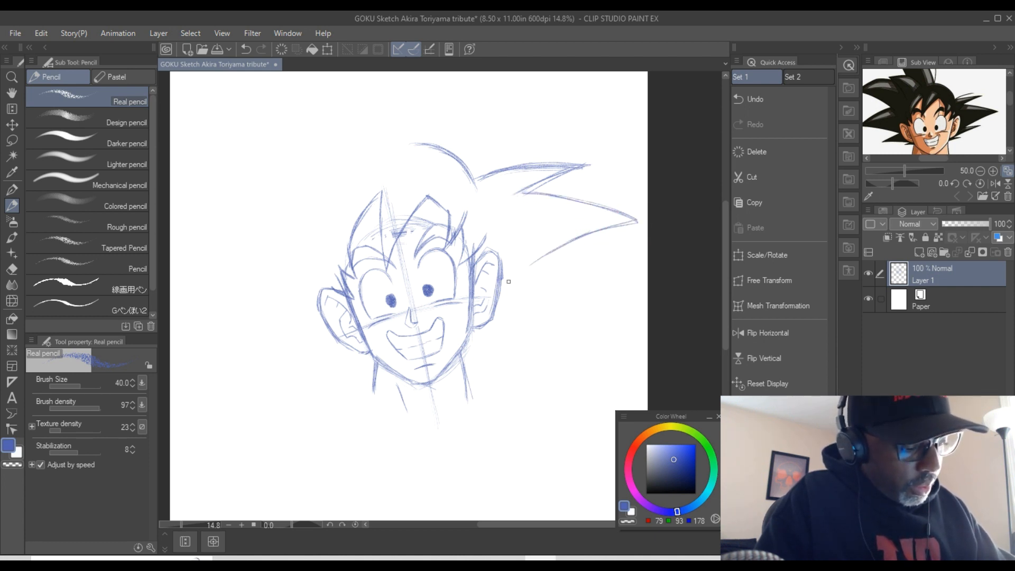
# - Add two progressively smaller hair spikes beside and below the right ear, ending near the jaw
pyautogui.moveTo(573, 238)
pyautogui.mouseDown()
pyautogui.moveTo(527, 270)
pyautogui.moveTo(590, 276)
pyautogui.mouseUp()
pyautogui.moveTo(519, 270); pyautogui.dragTo(590, 274)
pyautogui.moveTo(589, 273)
pyautogui.mouseDown()
pyautogui.moveTo(545, 281)
pyautogui.moveTo(505, 306)
pyautogui.mouseUp()
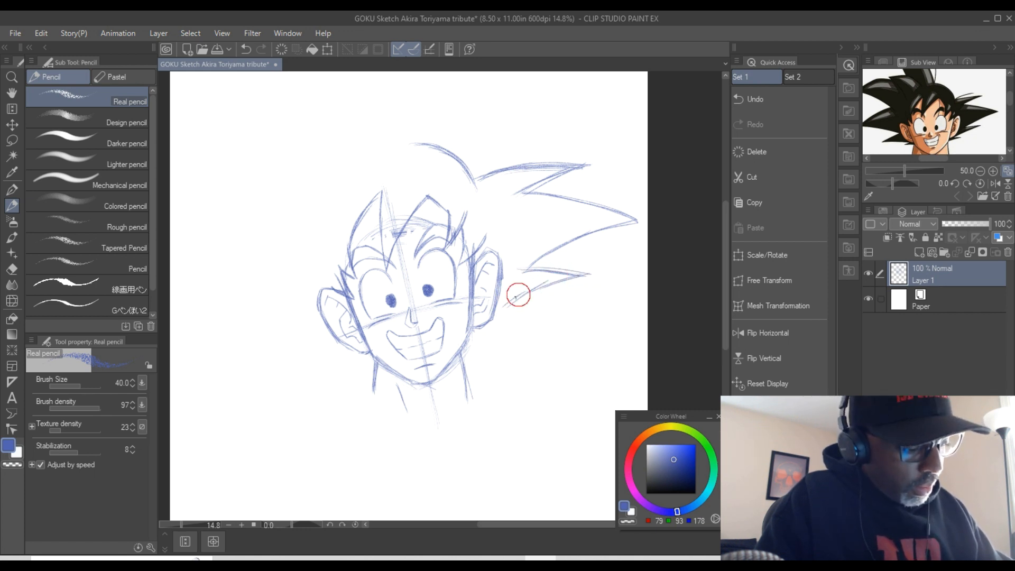
pyautogui.moveTo(498, 313)
pyautogui.mouseDown()
pyautogui.moveTo(537, 315)
pyautogui.moveTo(468, 345)
pyautogui.mouseUp()
pyautogui.moveTo(533, 318); pyautogui.dragTo(466, 347)
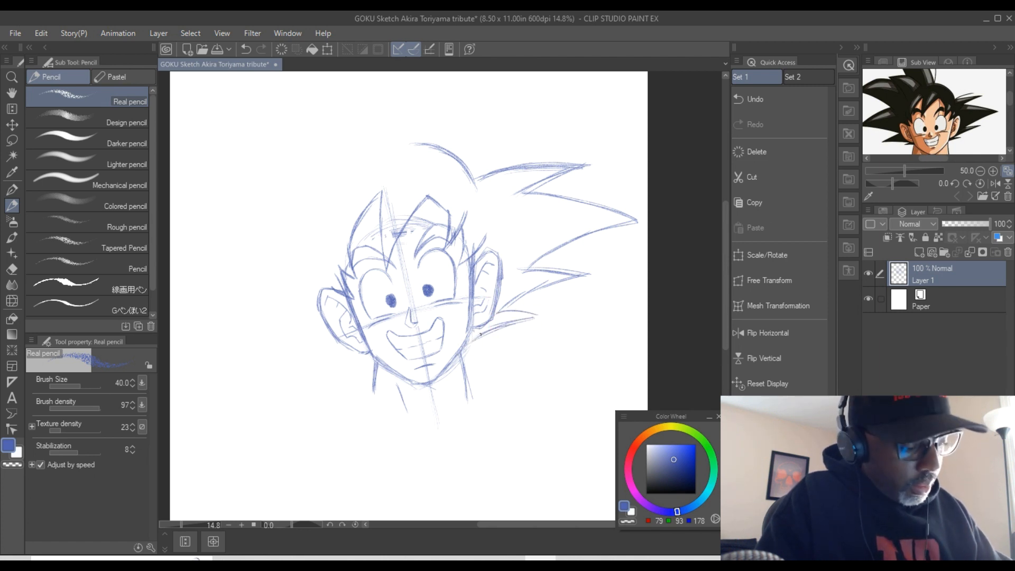
# - Reinforce the right-side hair spikes and the crown arc, and add a short curved stroke above the uppermost spike
pyautogui.moveTo(499, 310); pyautogui.dragTo(582, 272)
pyautogui.moveTo(519, 276)
pyautogui.mouseDown()
pyautogui.moveTo(574, 238)
pyautogui.moveTo(637, 221)
pyautogui.mouseUp()
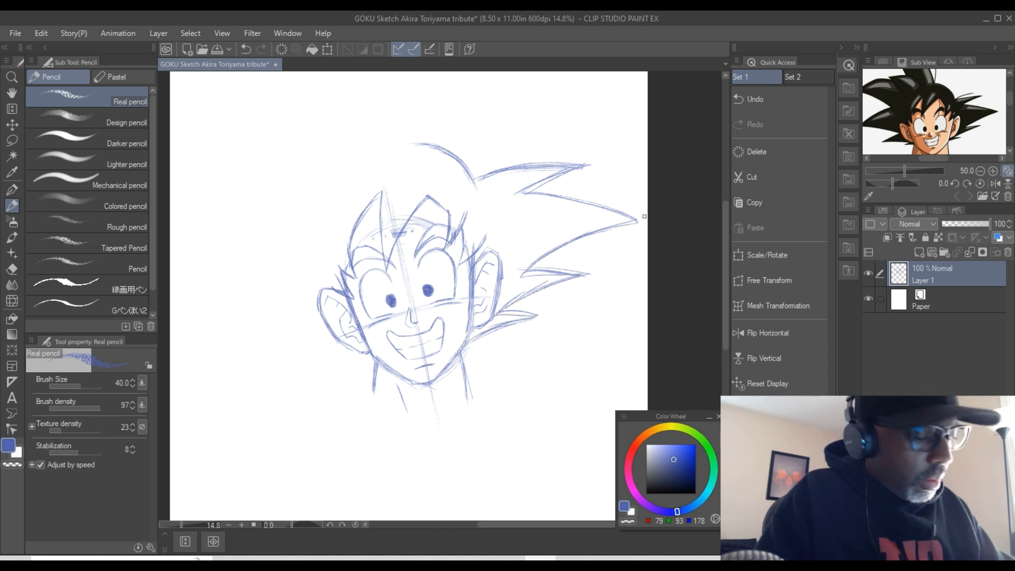
pyautogui.moveTo(476, 179); pyautogui.dragTo(533, 141)
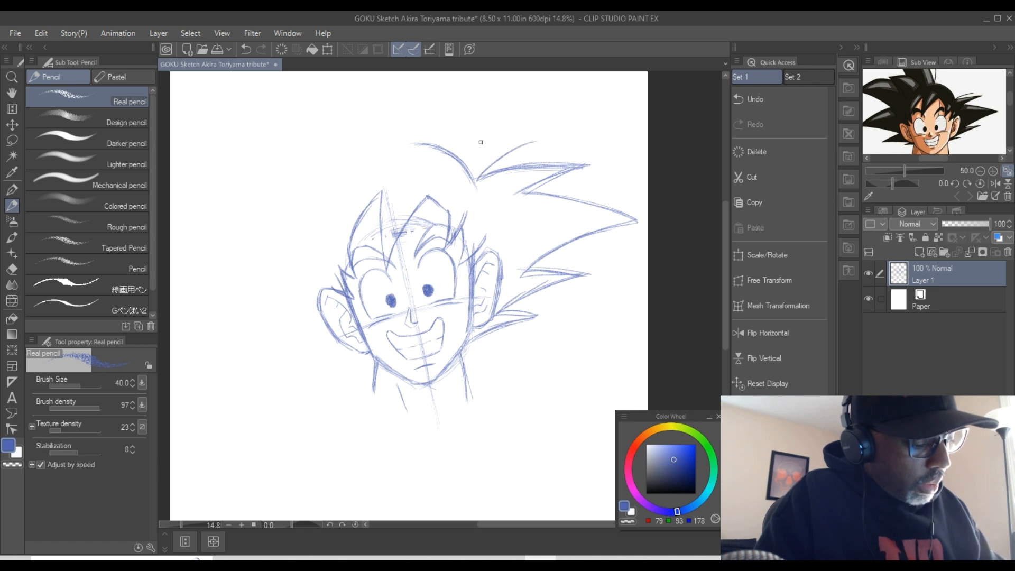
pyautogui.moveTo(472, 177); pyautogui.dragTo(411, 144)
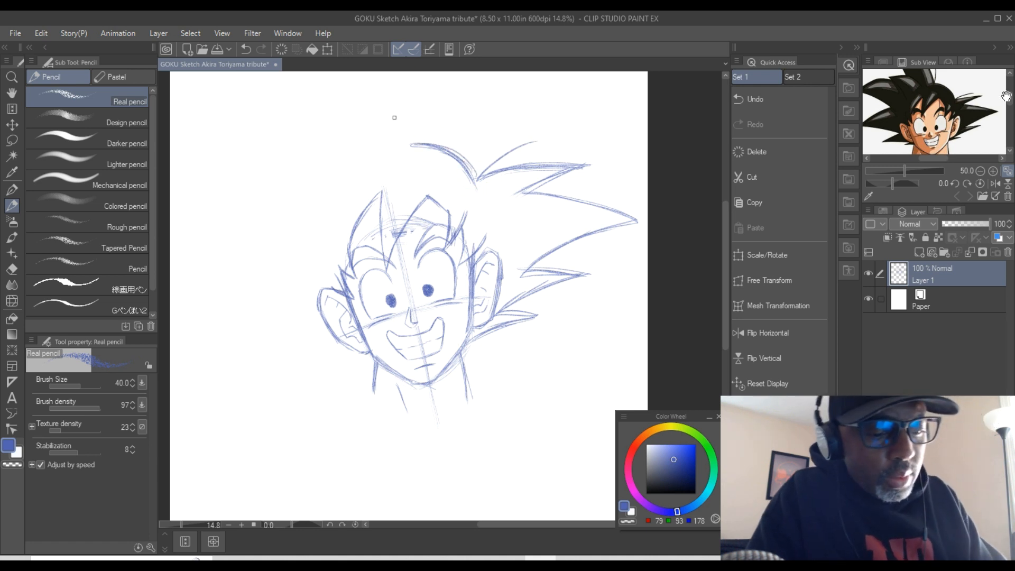
# - Scale the whole sketch down to 96% with its aspect ratio kept, and place it lower on the page
pyautogui.moveTo(1010, 103); pyautogui.dragTo(1010, 99)
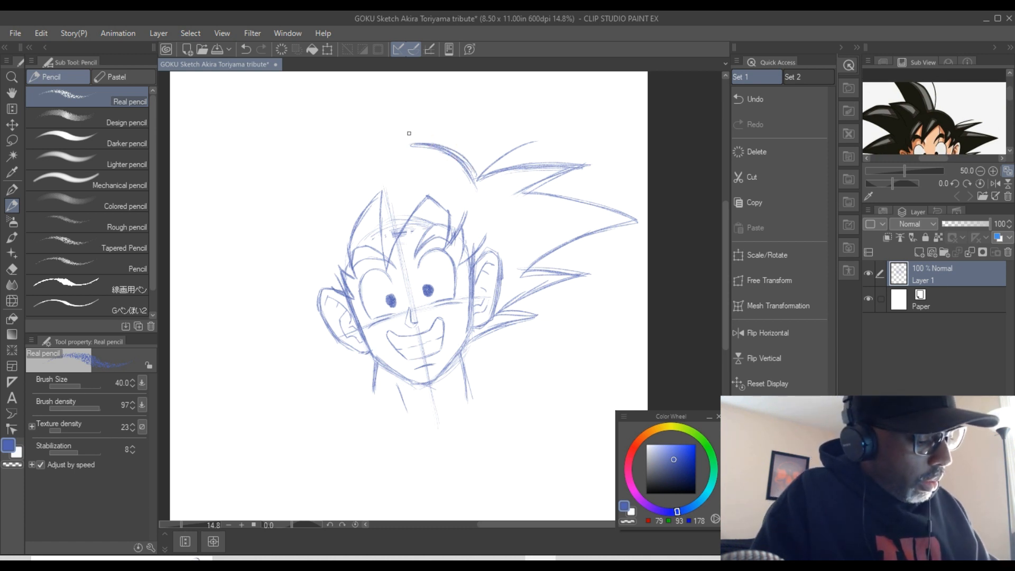
pyautogui.click(325, 52)
pyautogui.moveTo(339, 211); pyautogui.dragTo(312, 260)
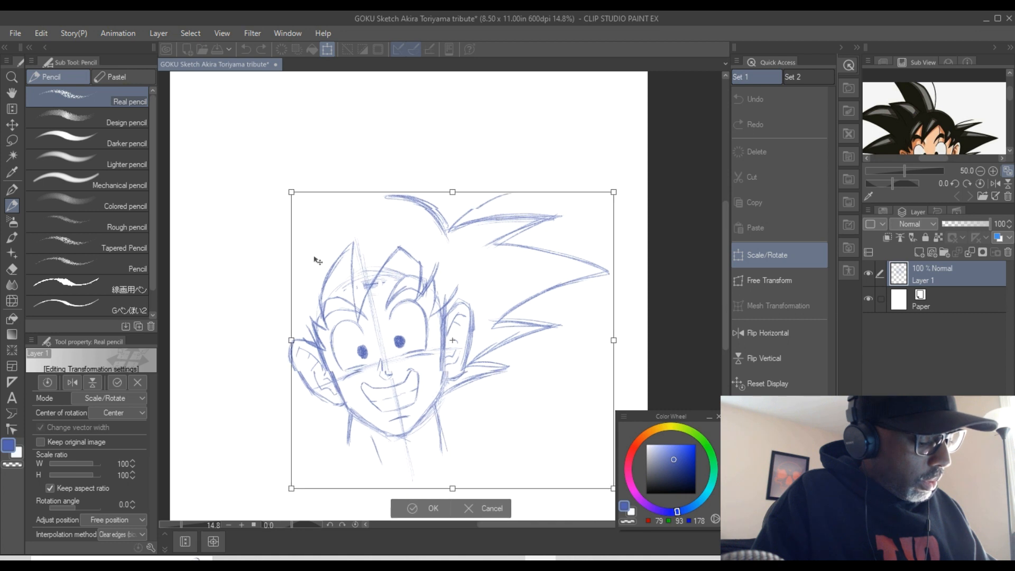
pyautogui.moveTo(287, 192); pyautogui.dragTo(303, 205)
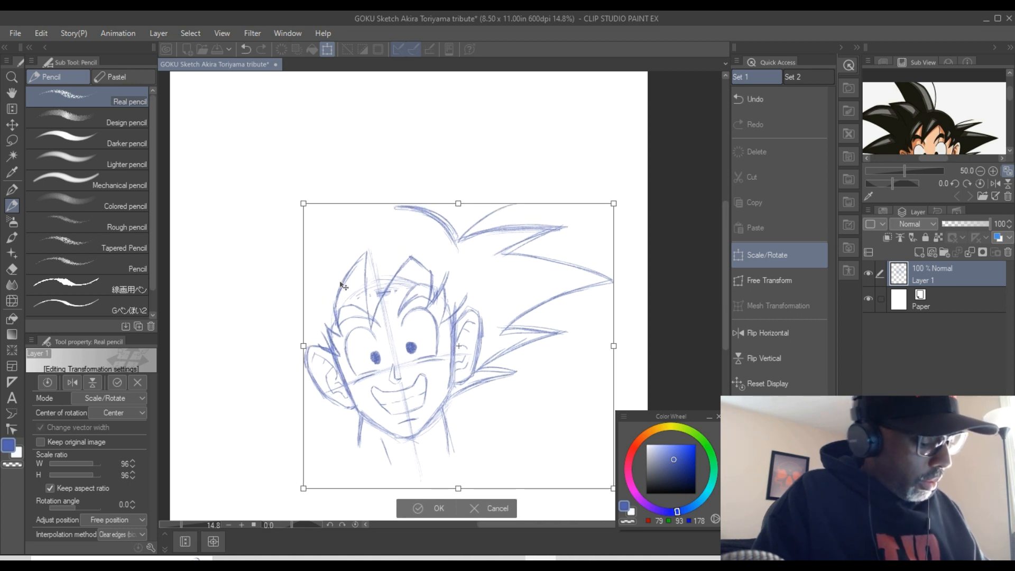
pyautogui.moveTo(325, 275); pyautogui.dragTo(319, 268)
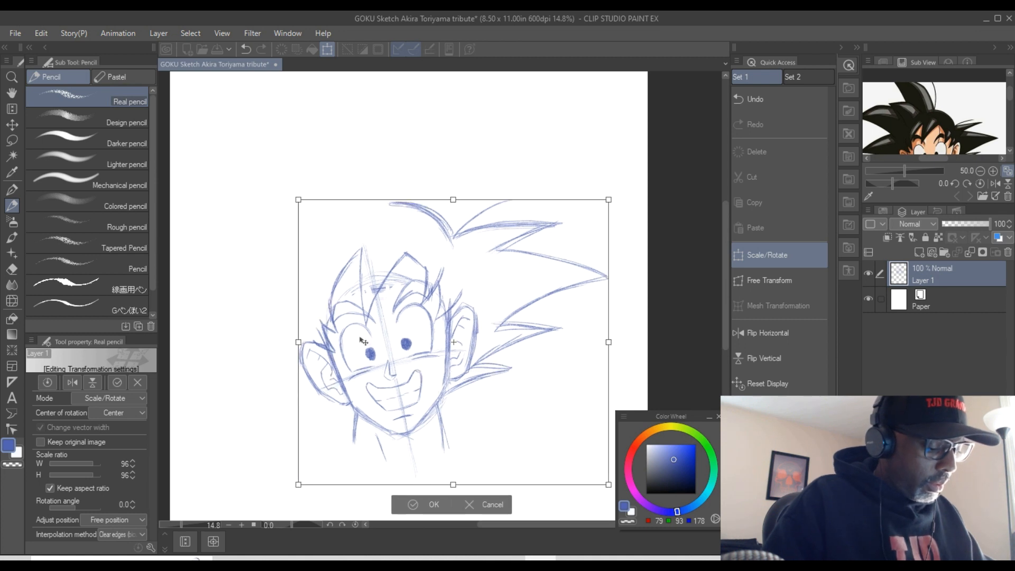
pyautogui.click(431, 504)
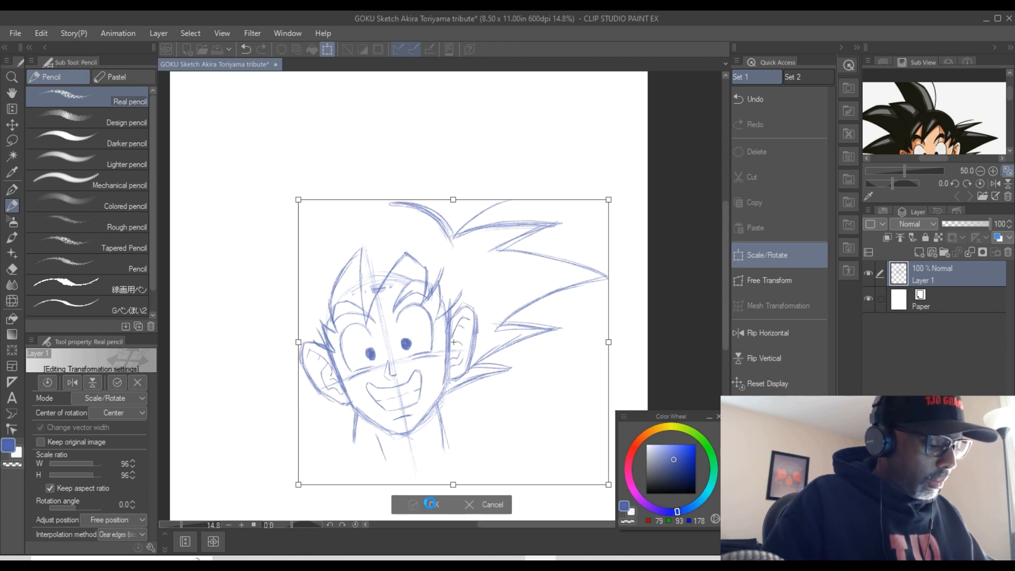
pyautogui.click(431, 504)
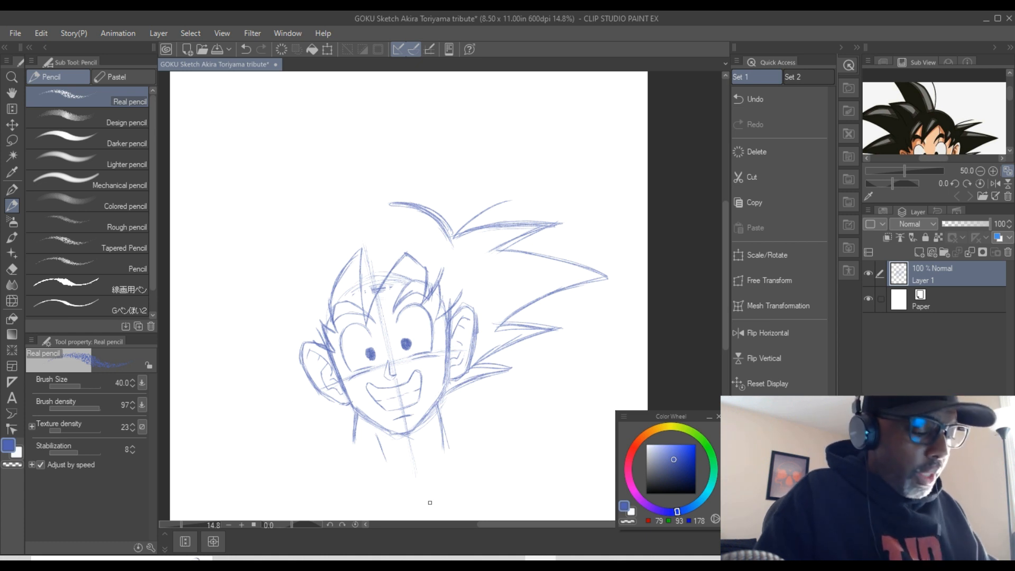
# - Draw the large crown spike curving from the top of the hair to a point at the page's upper left
pyautogui.click(392, 199)
pyautogui.moveTo(395, 204); pyautogui.dragTo(385, 148)
pyautogui.moveTo(391, 188)
pyautogui.mouseDown()
pyautogui.moveTo(381, 132)
pyautogui.moveTo(395, 202)
pyautogui.moveTo(376, 131)
pyautogui.moveTo(332, 101)
pyautogui.moveTo(368, 131)
pyautogui.moveTo(316, 100)
pyautogui.mouseUp()
pyautogui.moveTo(363, 127); pyautogui.dragTo(288, 95)
pyautogui.moveTo(350, 115)
pyautogui.mouseDown()
pyautogui.moveTo(264, 94)
pyautogui.moveTo(316, 196)
pyautogui.mouseUp()
pyautogui.moveTo(260, 98); pyautogui.dragTo(318, 202)
pyautogui.moveTo(260, 98); pyautogui.dragTo(313, 180)
pyautogui.moveTo(262, 95)
pyautogui.mouseDown()
pyautogui.moveTo(280, 96)
pyautogui.moveTo(395, 198)
pyautogui.mouseUp()
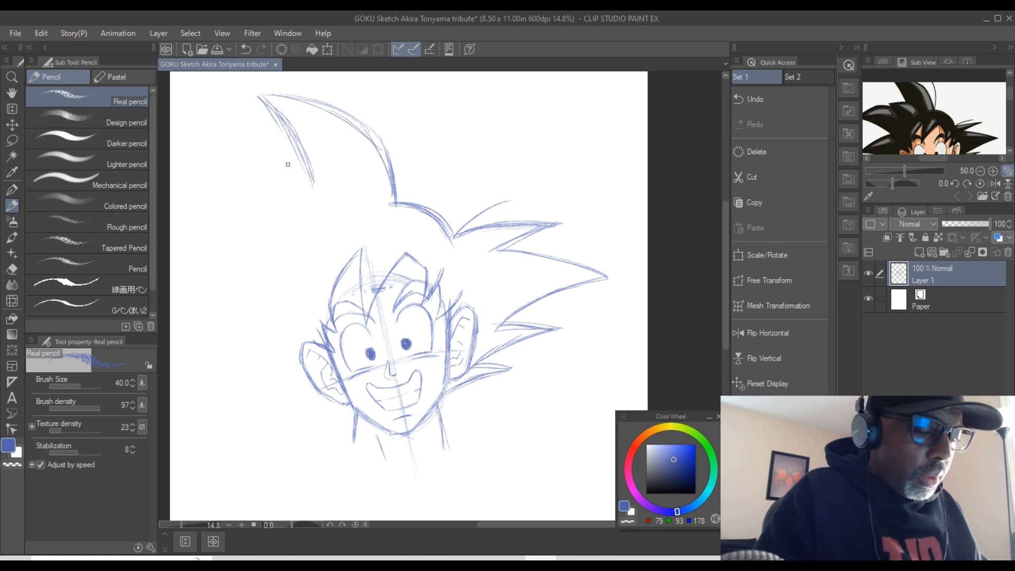
# - Sketch a small spike at the base of the crown spike and a broader curved spike below it on the left
pyautogui.moveTo(323, 189)
pyautogui.mouseDown()
pyautogui.moveTo(270, 180)
pyautogui.moveTo(313, 182)
pyautogui.moveTo(251, 190)
pyautogui.moveTo(287, 177)
pyautogui.moveTo(307, 216)
pyautogui.mouseUp()
pyautogui.moveTo(246, 198)
pyautogui.mouseDown()
pyautogui.moveTo(300, 212)
pyautogui.moveTo(258, 183)
pyautogui.moveTo(243, 193)
pyautogui.mouseUp()
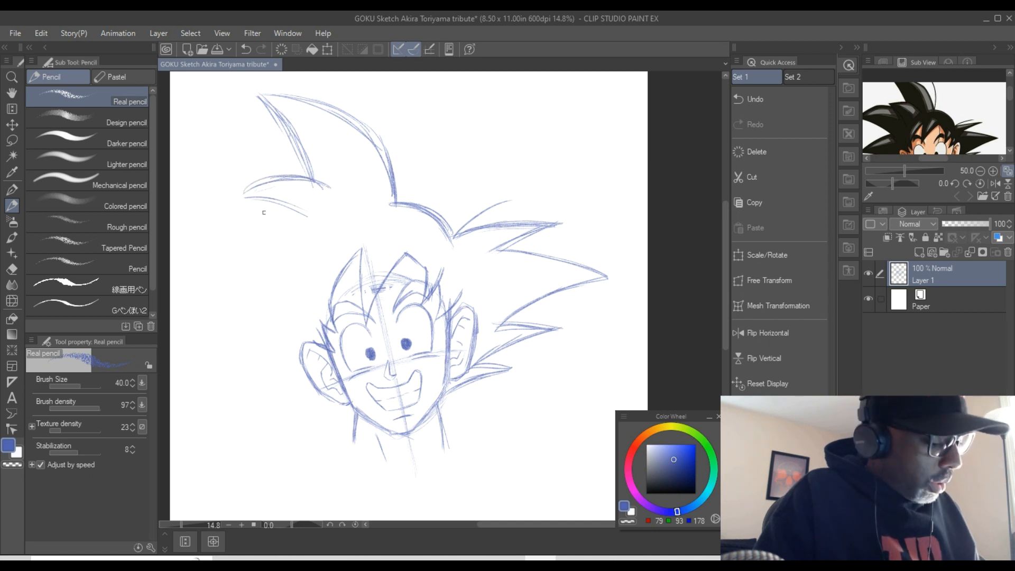
pyautogui.moveTo(284, 204)
pyautogui.mouseDown()
pyautogui.moveTo(226, 207)
pyautogui.moveTo(264, 205)
pyautogui.moveTo(220, 228)
pyautogui.moveTo(202, 257)
pyautogui.mouseUp()
pyautogui.moveTo(234, 213); pyautogui.dragTo(195, 271)
pyautogui.moveTo(268, 205)
pyautogui.mouseDown()
pyautogui.moveTo(194, 266)
pyautogui.moveTo(206, 247)
pyautogui.moveTo(194, 273)
pyautogui.moveTo(272, 270)
pyautogui.mouseUp()
pyautogui.moveTo(201, 267); pyautogui.dragTo(266, 271)
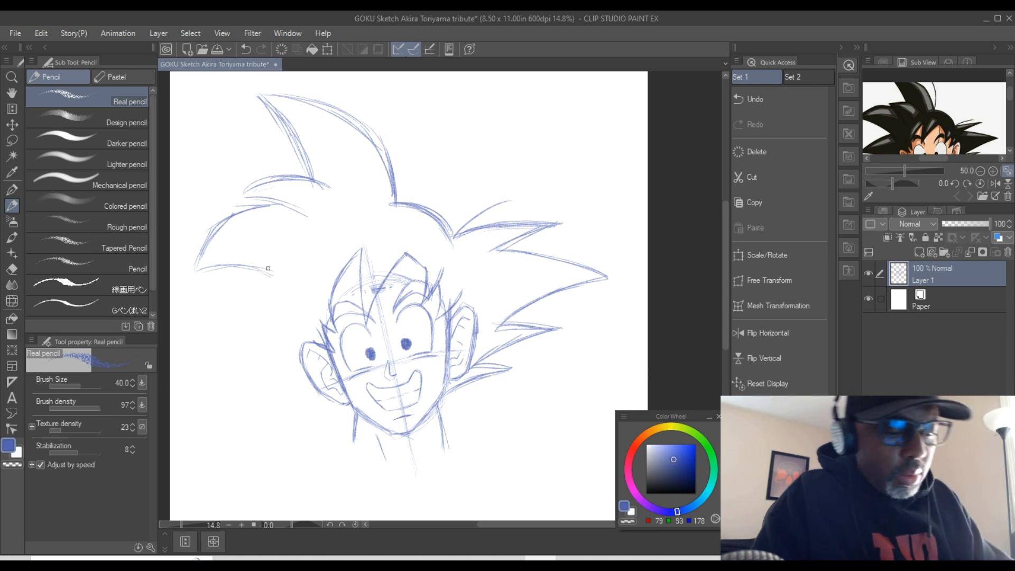
# - Draw the long left hair spike reaching the page's edge, with its lower edge returning to the left ear
pyautogui.moveTo(1009, 103); pyautogui.dragTo(1010, 110)
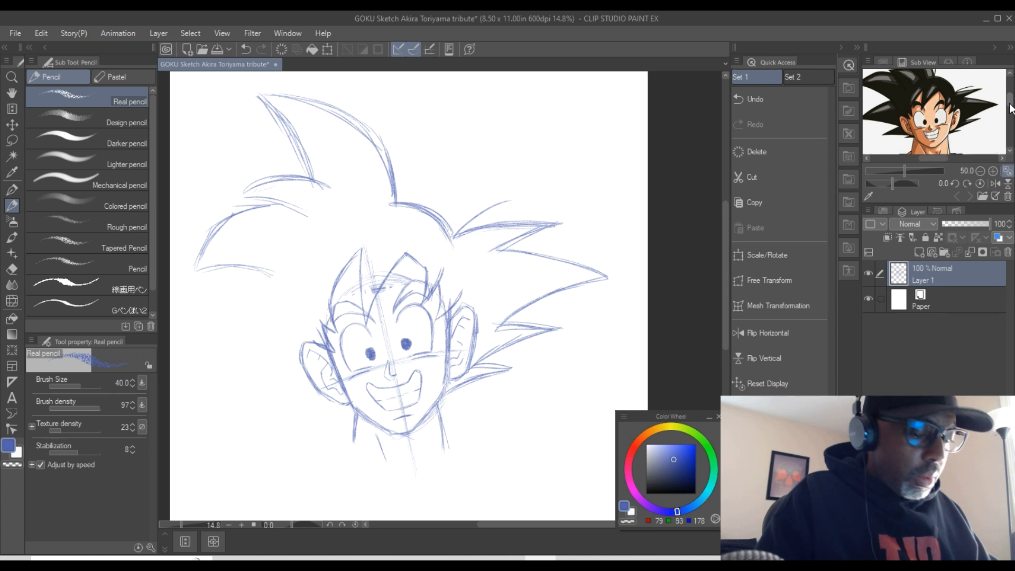
pyautogui.moveTo(272, 277)
pyautogui.mouseDown()
pyautogui.moveTo(199, 321)
pyautogui.moveTo(186, 342)
pyautogui.mouseUp()
pyautogui.moveTo(220, 306); pyautogui.dragTo(177, 346)
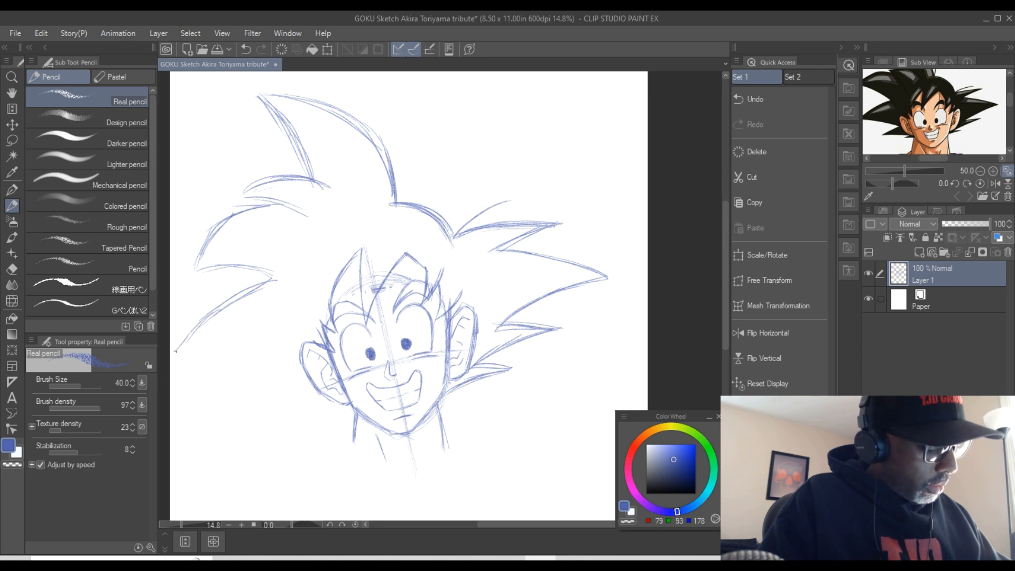
pyautogui.moveTo(211, 310)
pyautogui.mouseDown()
pyautogui.moveTo(175, 356)
pyautogui.moveTo(260, 355)
pyautogui.moveTo(297, 373)
pyautogui.mouseUp()
pyautogui.moveTo(226, 359); pyautogui.dragTo(291, 370)
pyautogui.moveTo(185, 357)
pyautogui.mouseDown()
pyautogui.moveTo(299, 374)
pyautogui.moveTo(181, 358)
pyautogui.moveTo(268, 291)
pyautogui.mouseUp()
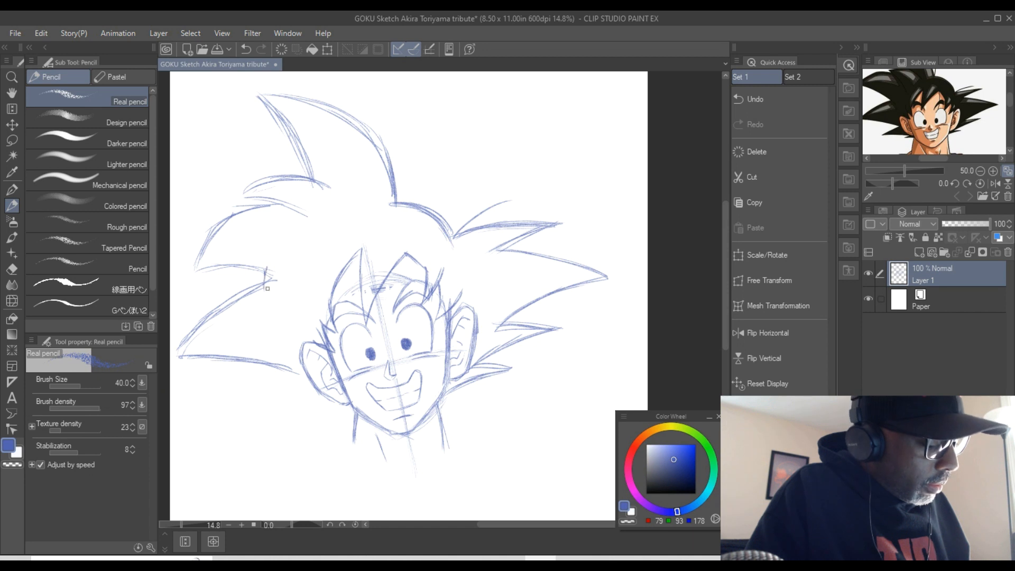
# - Reinforce the outlines of the crown spike, the upper-left hair spikes and the lower edge of the long left spike
pyautogui.moveTo(290, 372)
pyautogui.mouseDown()
pyautogui.moveTo(179, 350)
pyautogui.moveTo(258, 290)
pyautogui.moveTo(190, 281)
pyautogui.moveTo(247, 212)
pyautogui.moveTo(297, 210)
pyautogui.moveTo(236, 202)
pyautogui.moveTo(279, 183)
pyautogui.moveTo(328, 186)
pyautogui.mouseUp()
pyautogui.moveTo(259, 95); pyautogui.dragTo(365, 136)
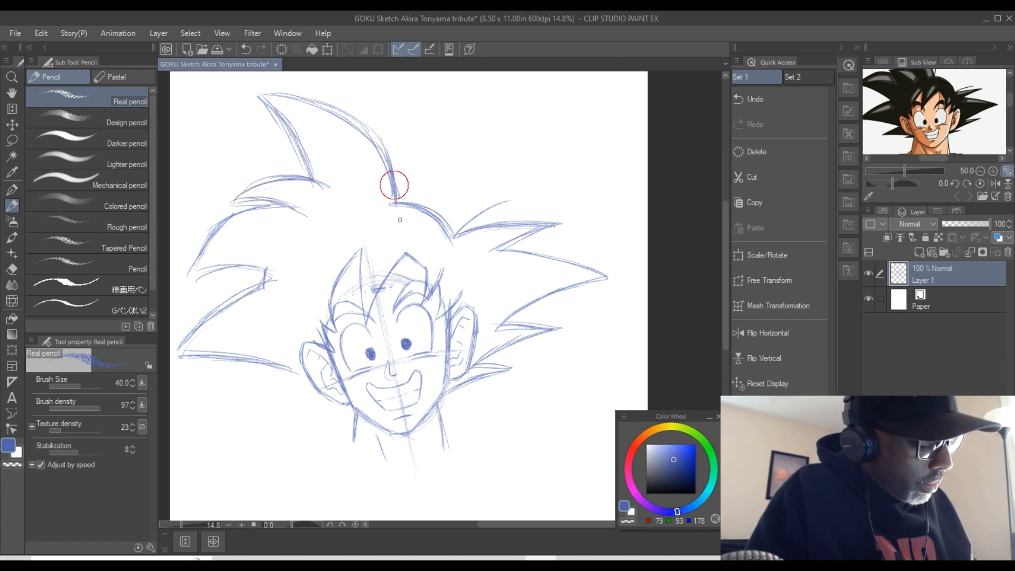
pyautogui.moveTo(321, 320); pyautogui.dragTo(327, 341)
pyautogui.moveTo(247, 360); pyautogui.dragTo(303, 375)
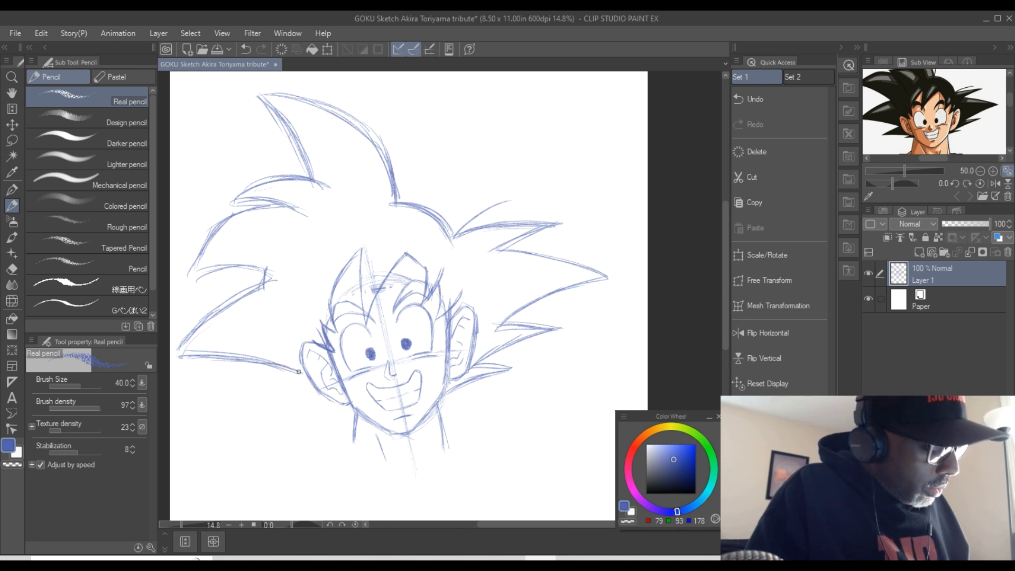
# - Draw the lower-left hair spike under the long one, with a smaller spike beneath the left ear
pyautogui.moveTo(243, 409); pyautogui.dragTo(294, 376)
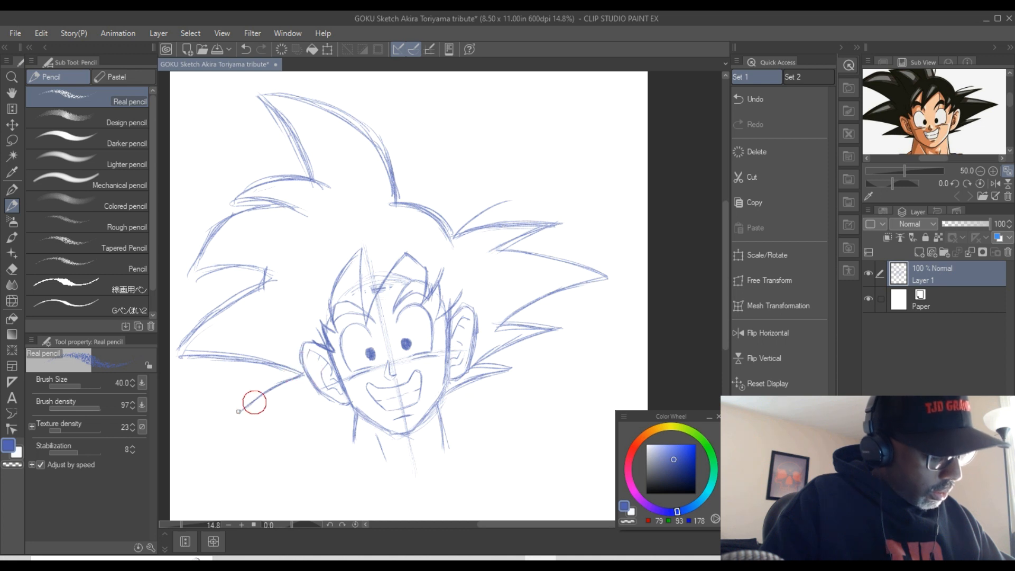
pyautogui.moveTo(239, 408); pyautogui.dragTo(316, 405)
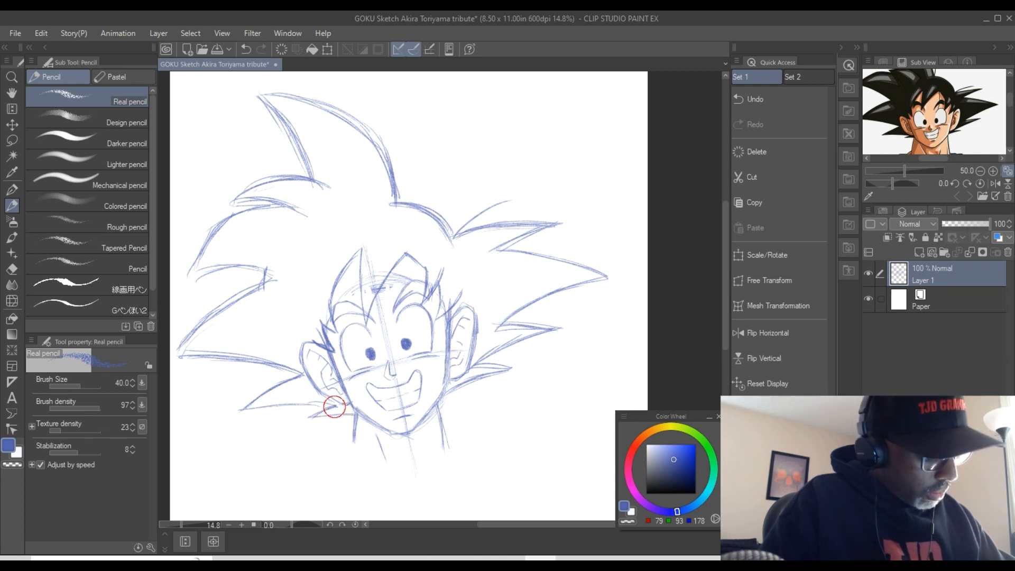
pyautogui.moveTo(254, 398); pyautogui.dragTo(298, 376)
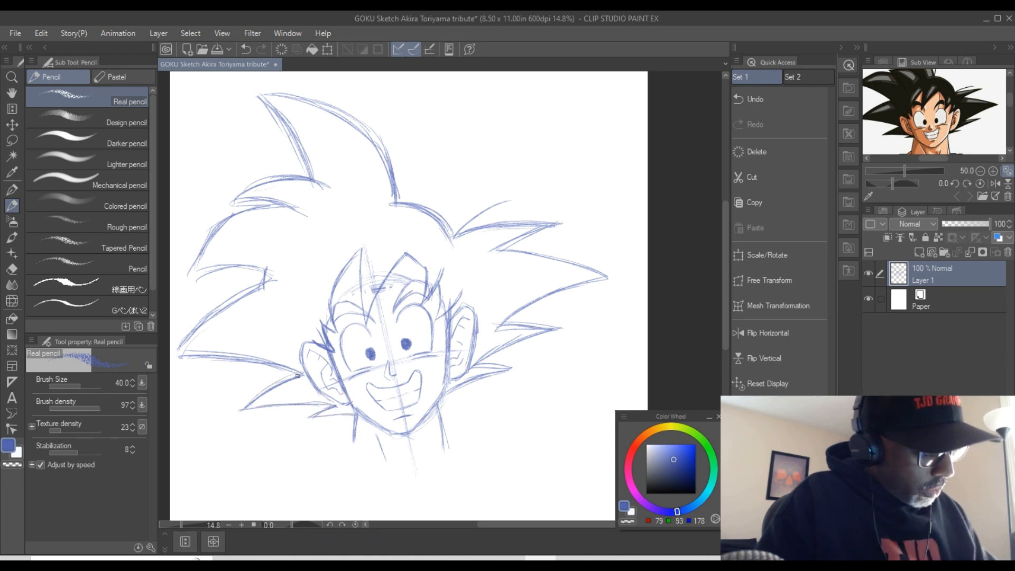
# - Darken both sides of the neck and the jaw, and sketch short sloping lines out from the neck's base
pyautogui.moveTo(356, 409); pyautogui.dragTo(355, 441)
pyautogui.moveTo(438, 399); pyautogui.dragTo(450, 450)
pyautogui.moveTo(437, 398)
pyautogui.mouseDown()
pyautogui.moveTo(449, 448)
pyautogui.moveTo(432, 410)
pyautogui.moveTo(445, 388)
pyautogui.mouseUp()
pyautogui.moveTo(389, 429); pyautogui.dragTo(360, 409)
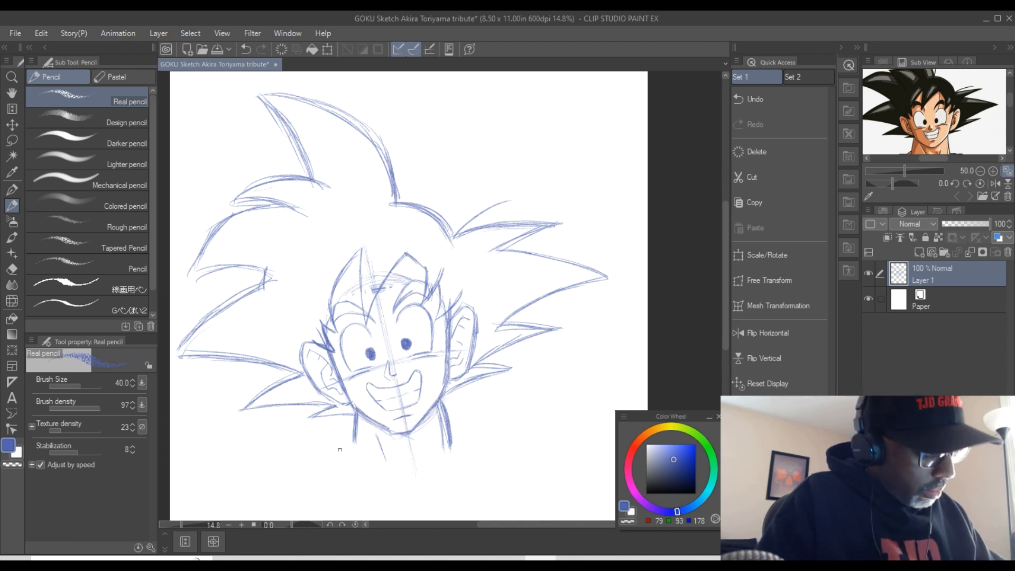
pyautogui.moveTo(353, 431); pyautogui.dragTo(337, 453)
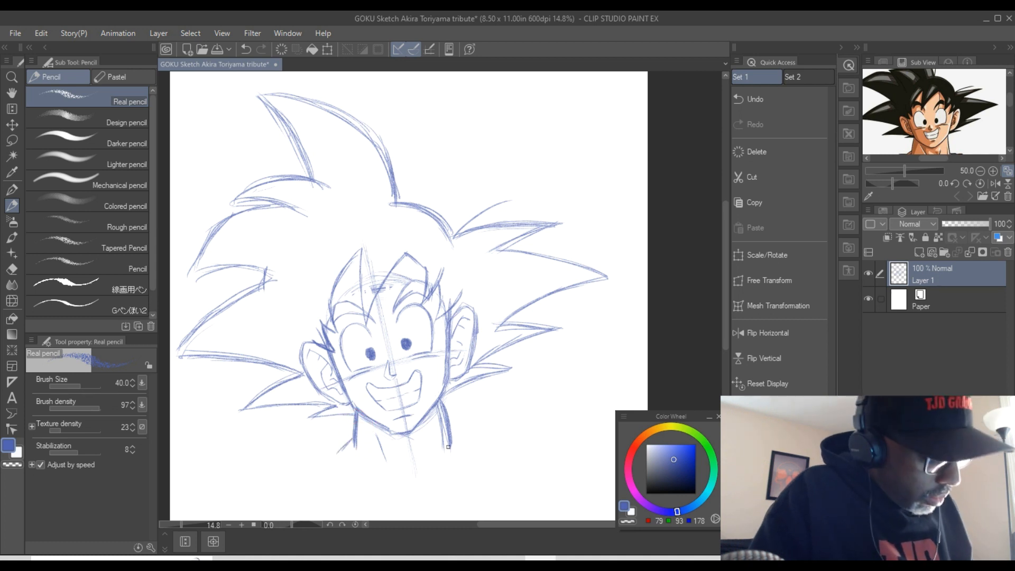
pyautogui.moveTo(454, 448); pyautogui.dragTo(471, 458)
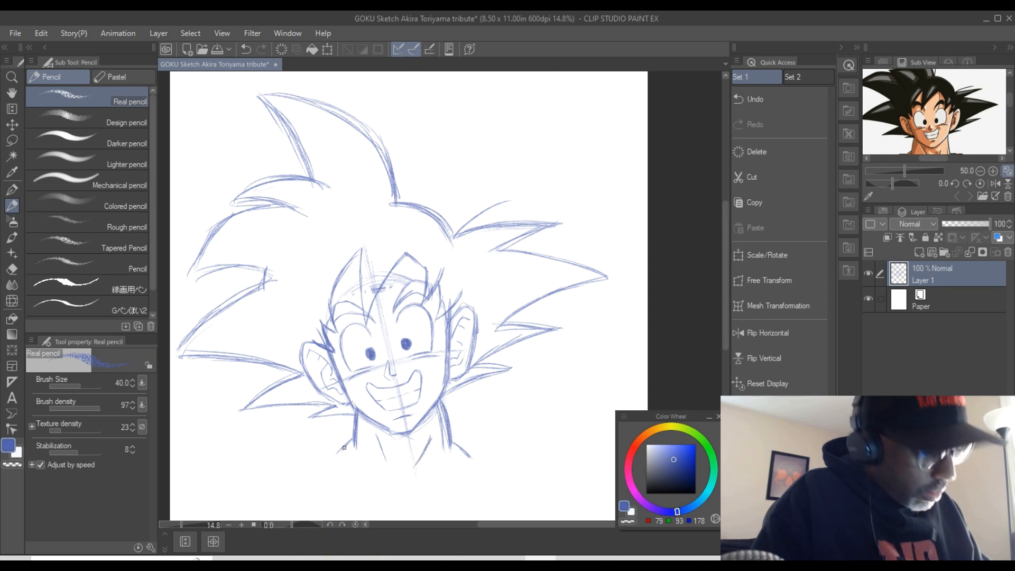
# - Sketch the neck muscles and extend the trapezius slopes on both sides, following the reference's neck and shoulders
pyautogui.moveTo(1009, 105); pyautogui.dragTo(1008, 105)
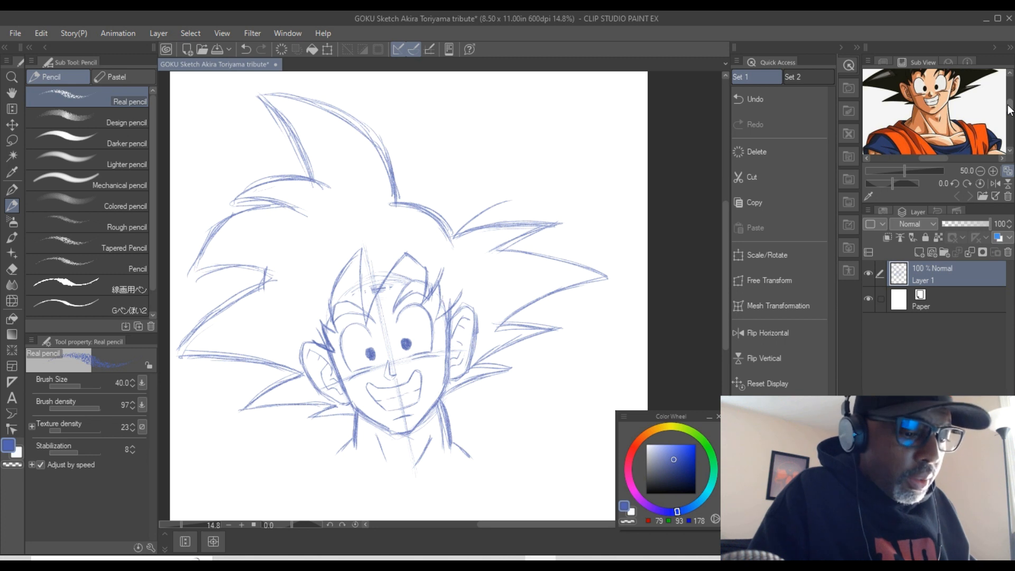
pyautogui.moveTo(451, 440); pyautogui.dragTo(470, 478)
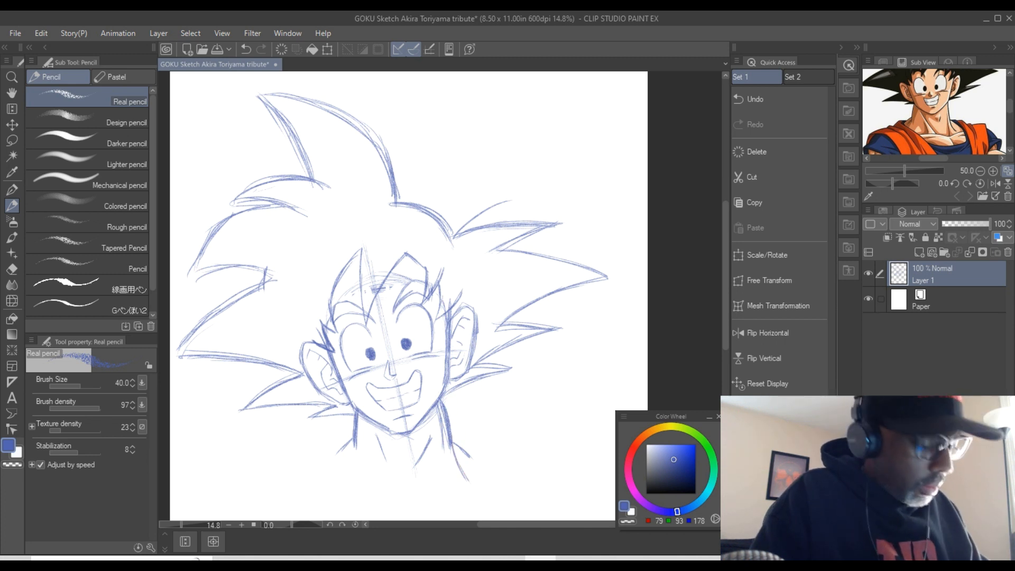
pyautogui.moveTo(350, 440); pyautogui.dragTo(327, 468)
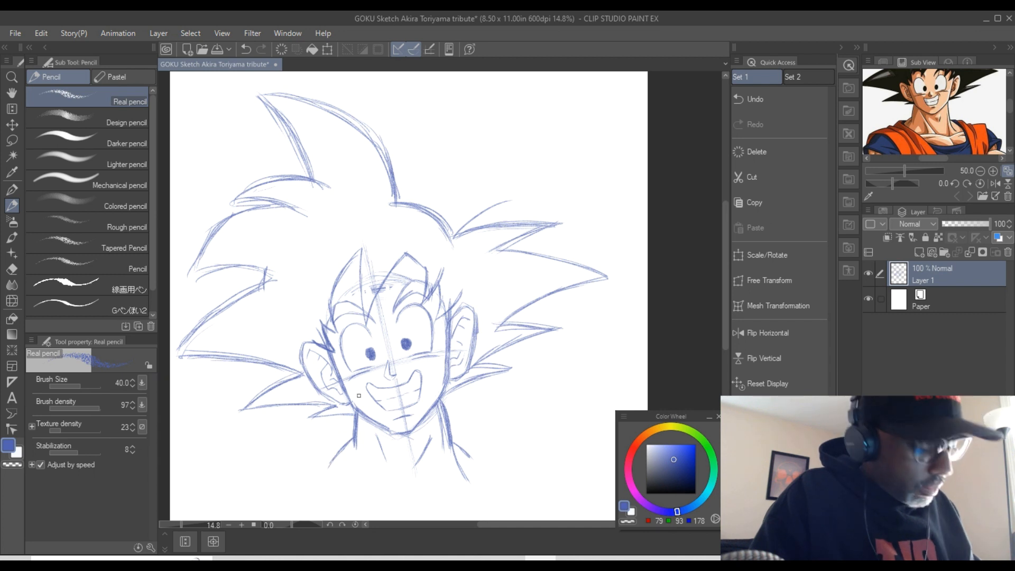
pyautogui.moveTo(376, 433); pyautogui.dragTo(404, 486)
pyautogui.moveTo(369, 446); pyautogui.dragTo(381, 491)
pyautogui.moveTo(425, 447)
pyautogui.mouseDown()
pyautogui.moveTo(415, 455)
pyautogui.moveTo(442, 446)
pyautogui.moveTo(438, 489)
pyautogui.mouseUp()
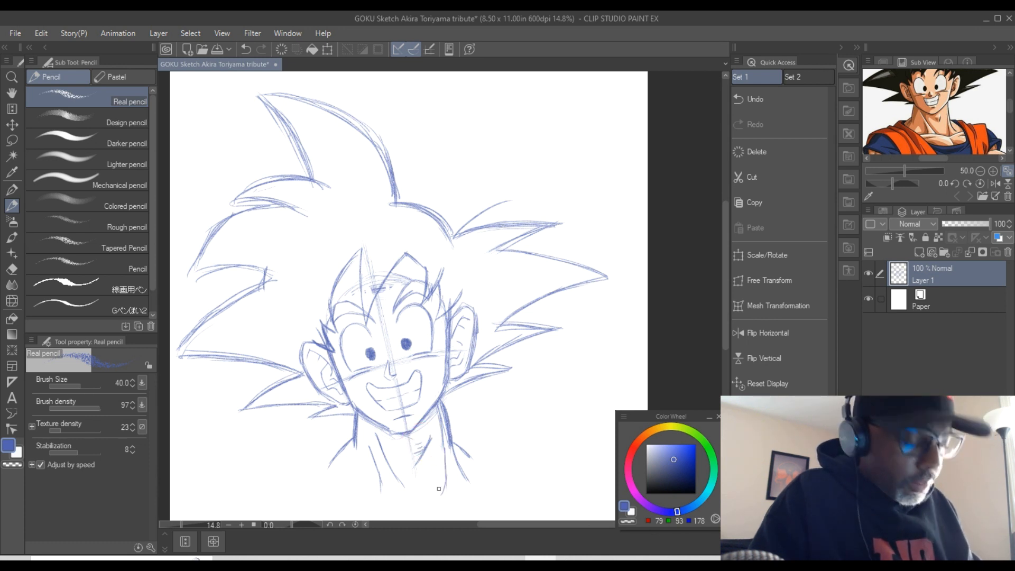
pyautogui.moveTo(463, 449); pyautogui.dragTo(489, 489)
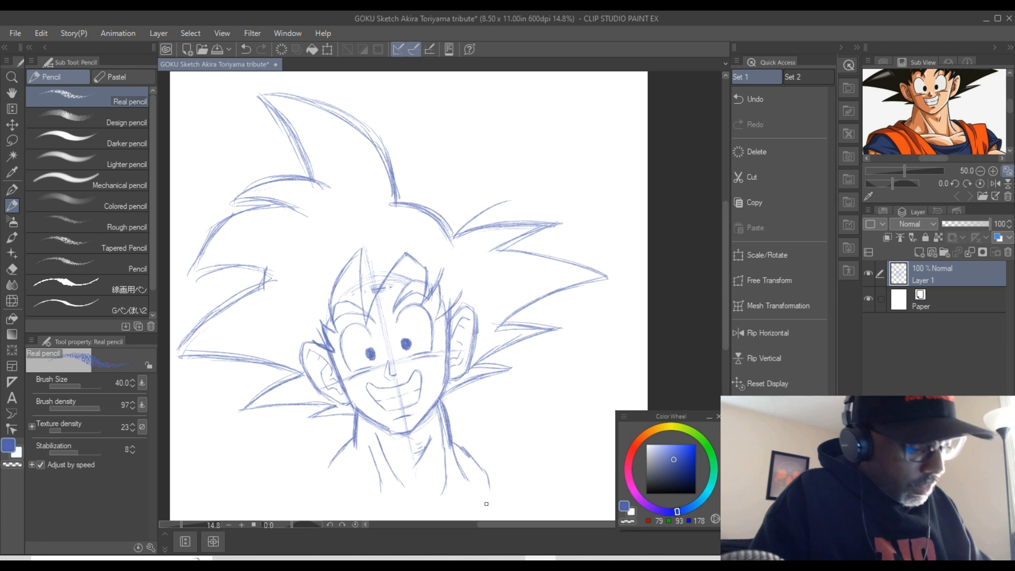
# - Draw the tops of both shoulders and the two inner edges of the gi's open neckline
pyautogui.moveTo(726, 306); pyautogui.dragTo(724, 320)
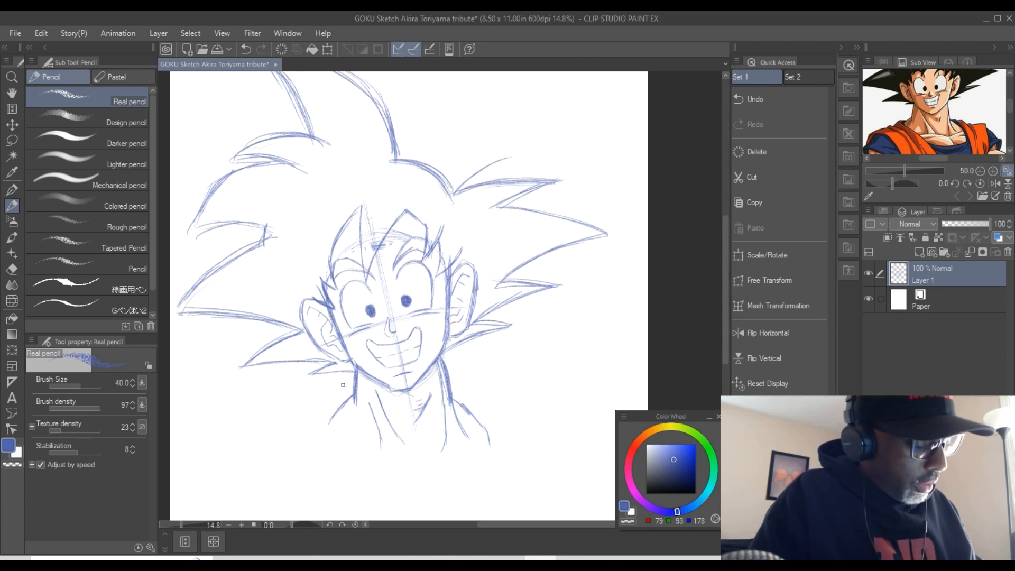
pyautogui.moveTo(454, 400)
pyautogui.mouseDown()
pyautogui.moveTo(502, 430)
pyautogui.moveTo(534, 430)
pyautogui.mouseUp()
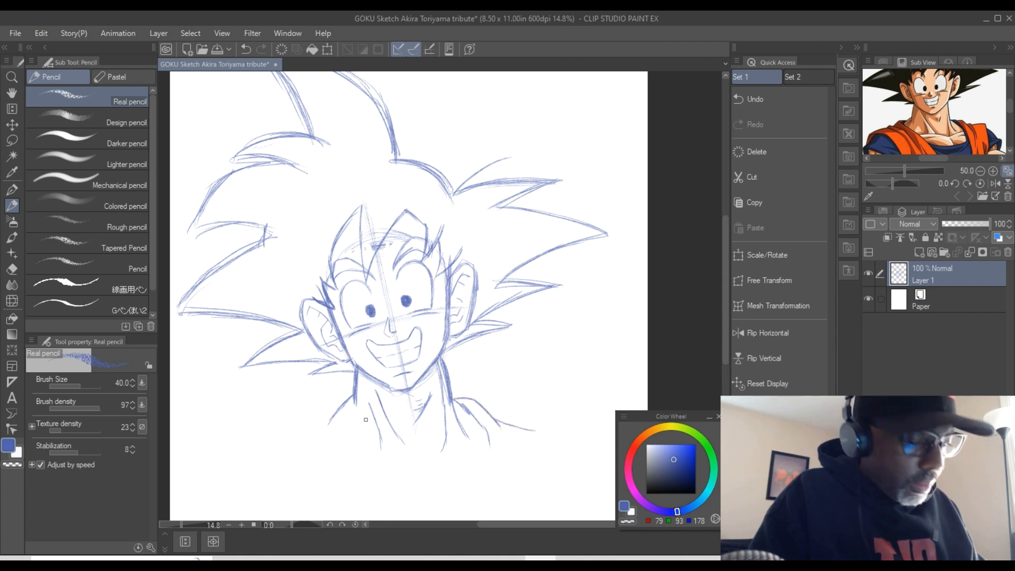
pyautogui.moveTo(339, 408); pyautogui.dragTo(317, 417)
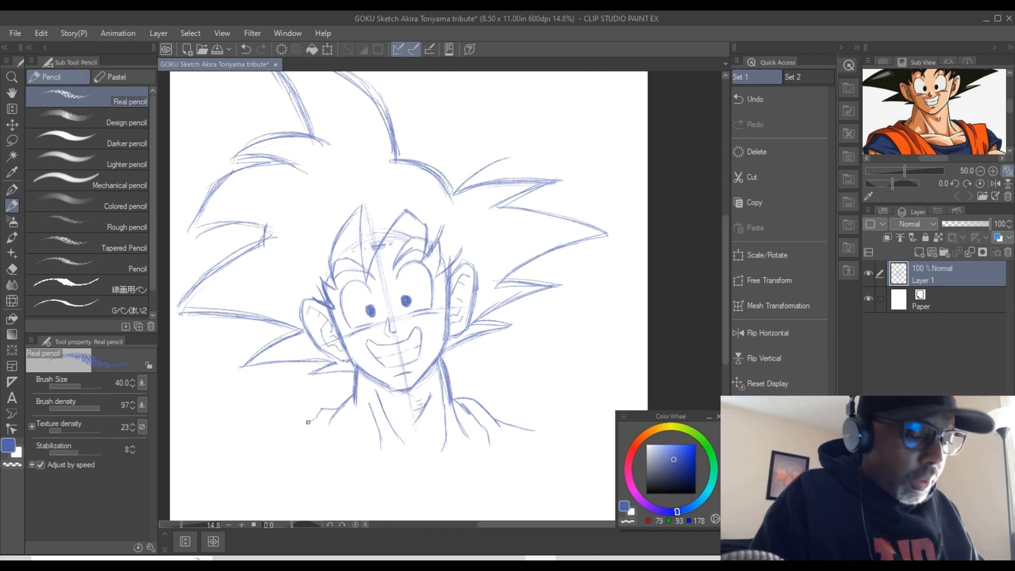
pyautogui.moveTo(284, 434); pyautogui.dragTo(284, 429)
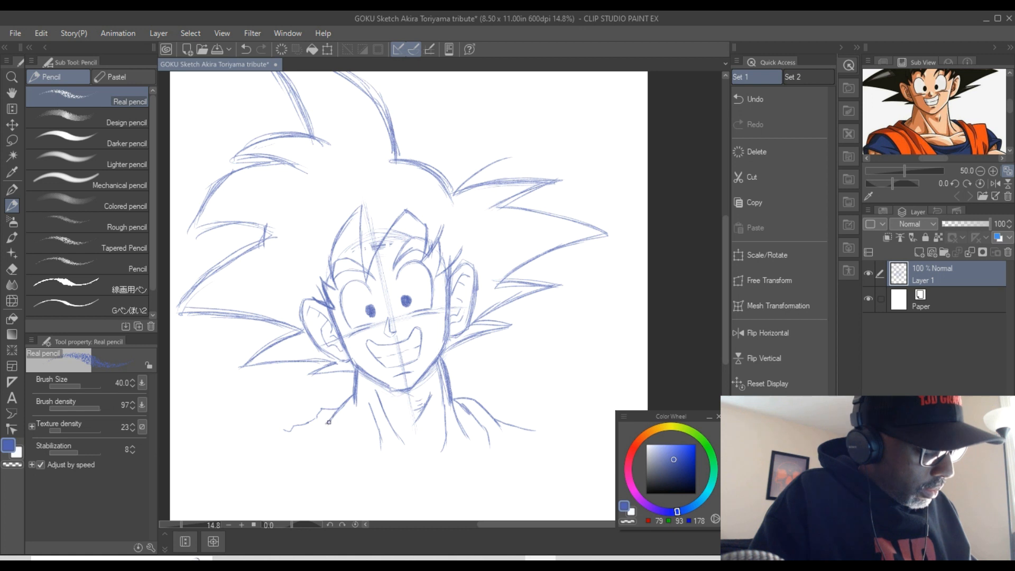
pyautogui.moveTo(327, 424)
pyautogui.mouseDown()
pyautogui.moveTo(369, 450)
pyautogui.moveTo(342, 437)
pyautogui.moveTo(400, 504)
pyautogui.mouseUp()
pyautogui.moveTo(479, 422)
pyautogui.mouseDown()
pyautogui.moveTo(487, 510)
pyautogui.moveTo(490, 459)
pyautogui.moveTo(490, 497)
pyautogui.mouseUp()
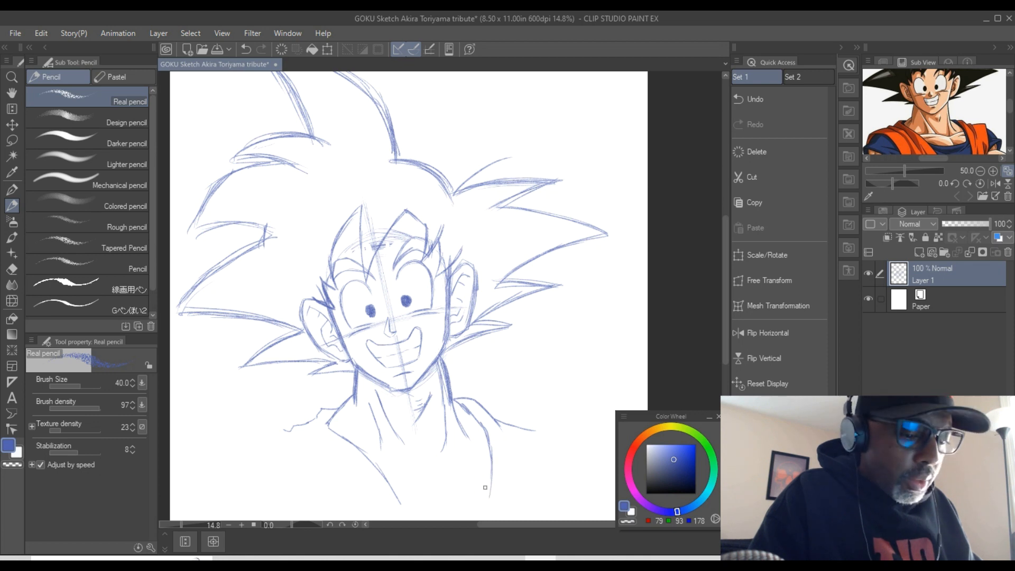
# - Add fabric folds on the right shoulder, the left collar's outer edge, and the collarbone and chest lines
pyautogui.moveTo(506, 433)
pyautogui.mouseDown()
pyautogui.moveTo(507, 481)
pyautogui.moveTo(519, 431)
pyautogui.moveTo(519, 463)
pyautogui.mouseUp()
pyautogui.moveTo(523, 427); pyautogui.dragTo(527, 456)
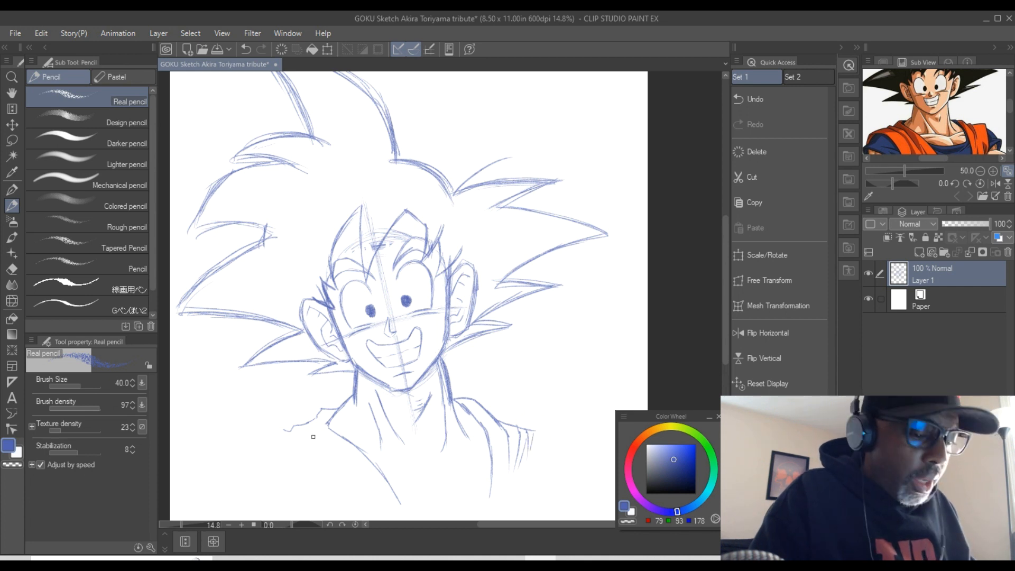
pyautogui.moveTo(319, 443); pyautogui.dragTo(369, 506)
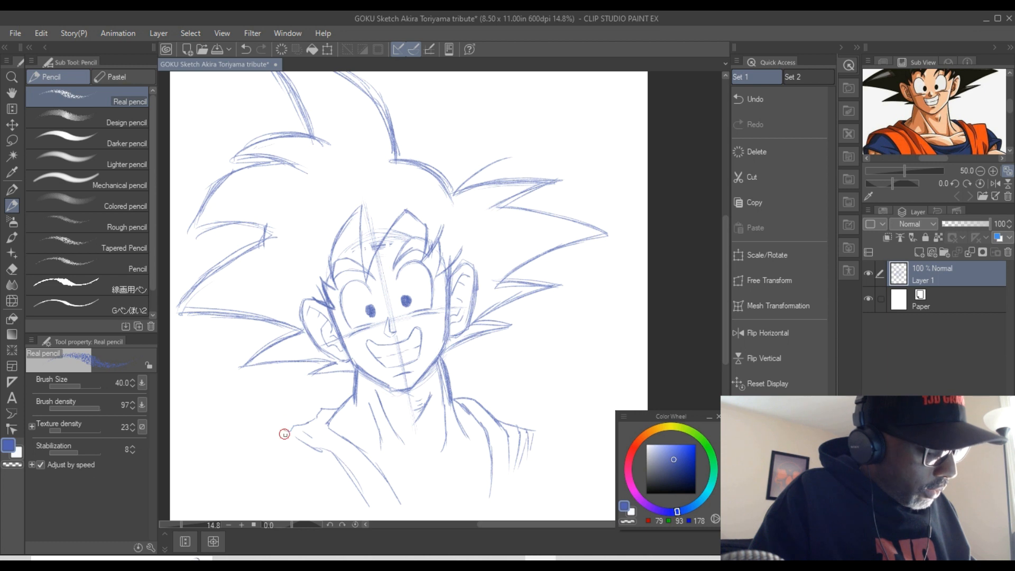
pyautogui.moveTo(437, 469)
pyautogui.mouseDown()
pyautogui.moveTo(394, 461)
pyautogui.moveTo(490, 454)
pyautogui.mouseUp()
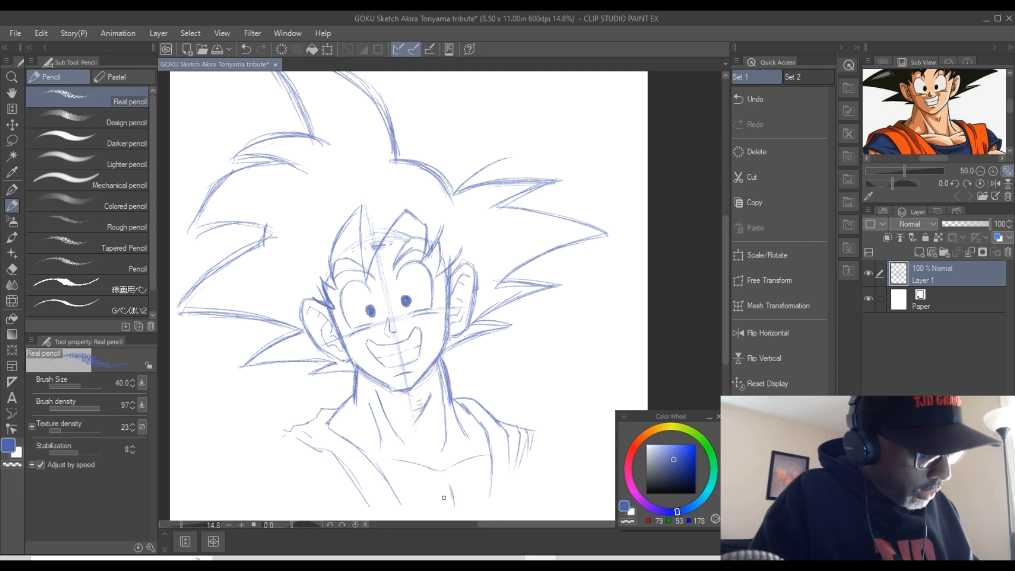
pyautogui.moveTo(284, 435); pyautogui.dragTo(264, 443)
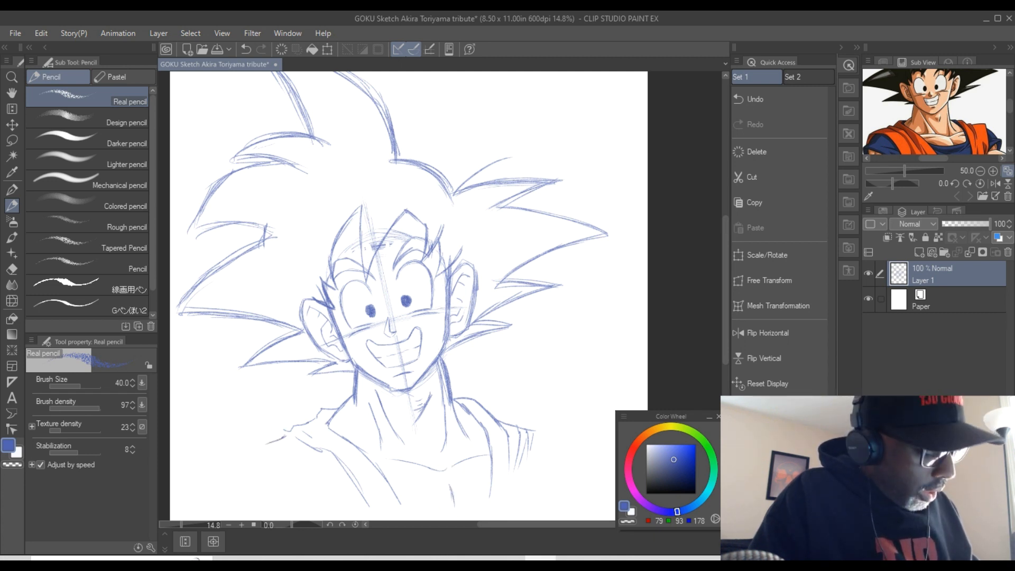
pyautogui.moveTo(386, 469); pyautogui.dragTo(422, 474)
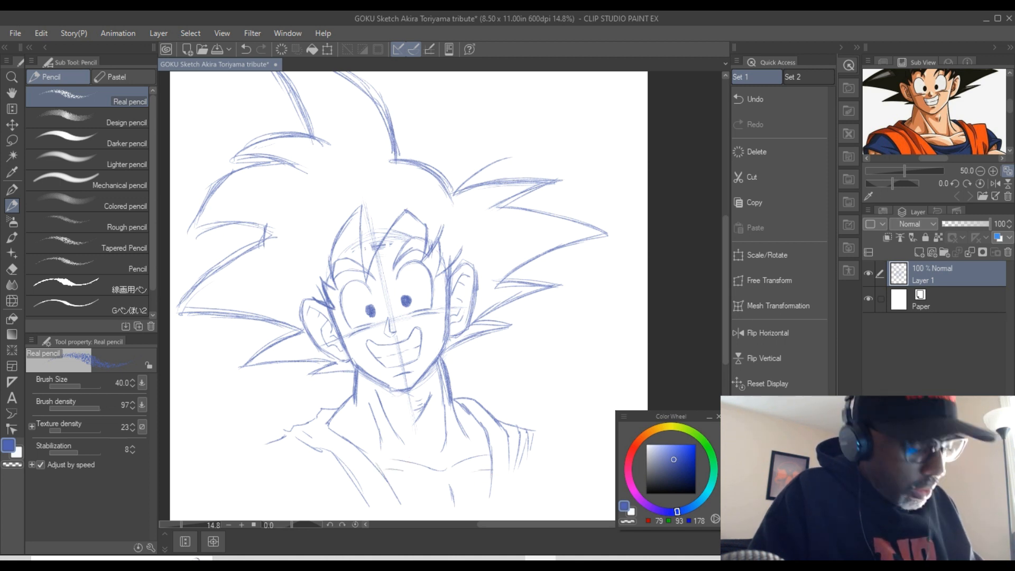
# - Extend the shoulder lines outward on both sides of the gi
pyautogui.moveTo(531, 430); pyautogui.dragTo(564, 429)
pyautogui.moveTo(565, 429); pyautogui.dragTo(563, 436)
pyautogui.moveTo(268, 442); pyautogui.dragTo(249, 440)
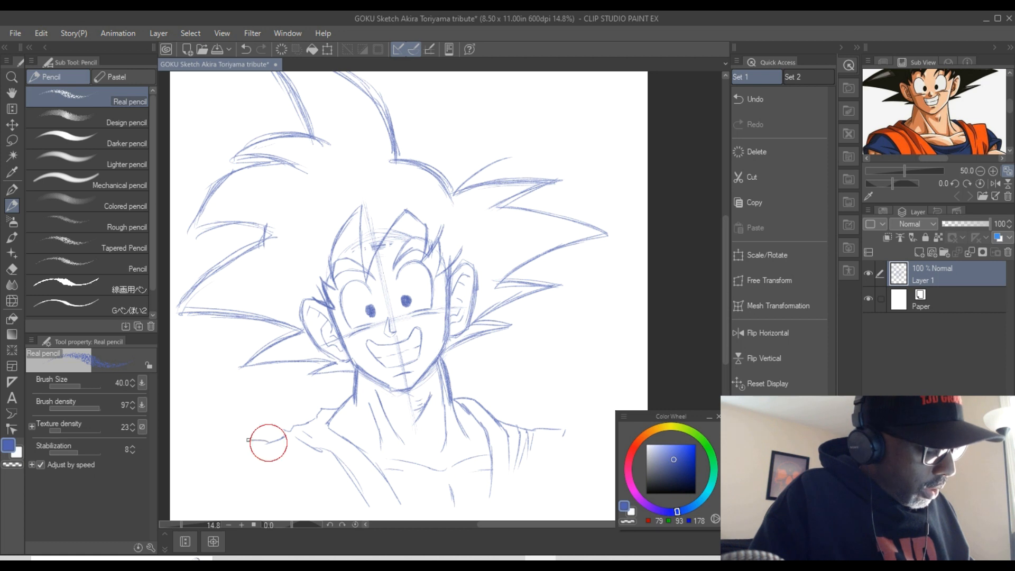
pyautogui.click(241, 444)
pyautogui.moveTo(237, 446); pyautogui.dragTo(229, 448)
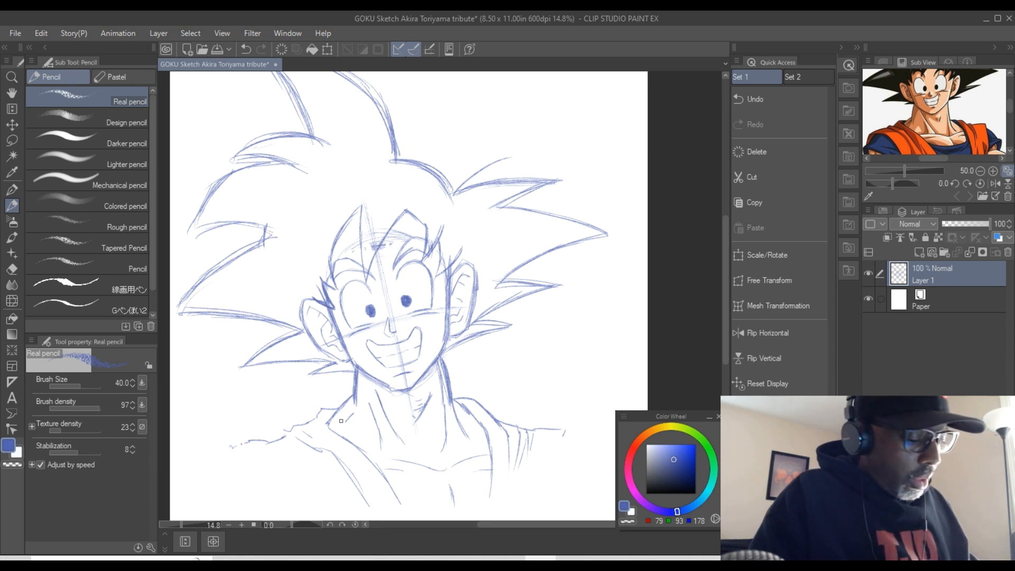
# - Add a short cheek crease at the right corner of the grin, checking the face in the reference
pyautogui.scroll(2, 725, 341)
pyautogui.scroll(1, 726, 338)
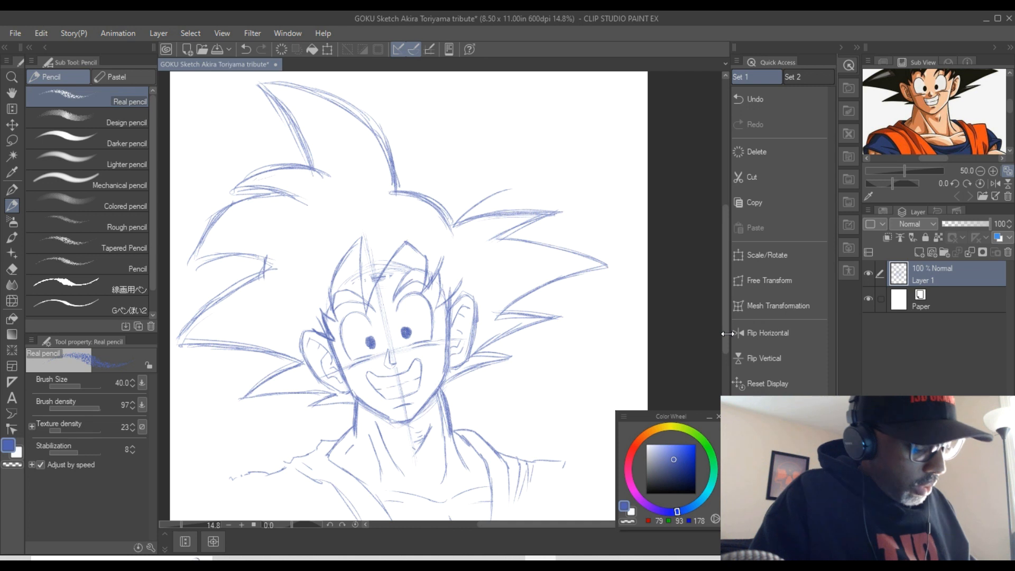
pyautogui.hscroll(-3, 475, 525)
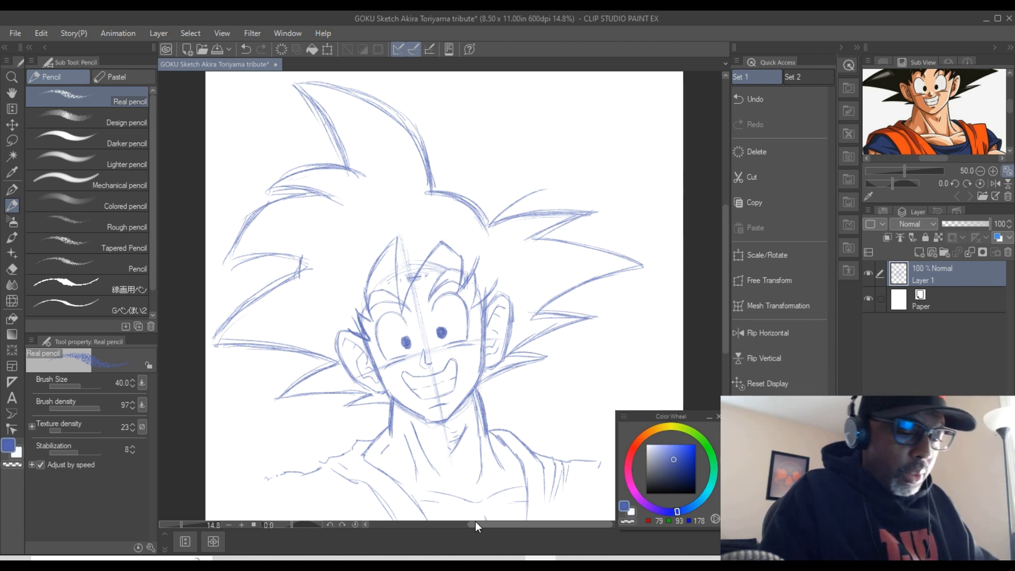
pyautogui.moveTo(1009, 112); pyautogui.dragTo(1011, 106)
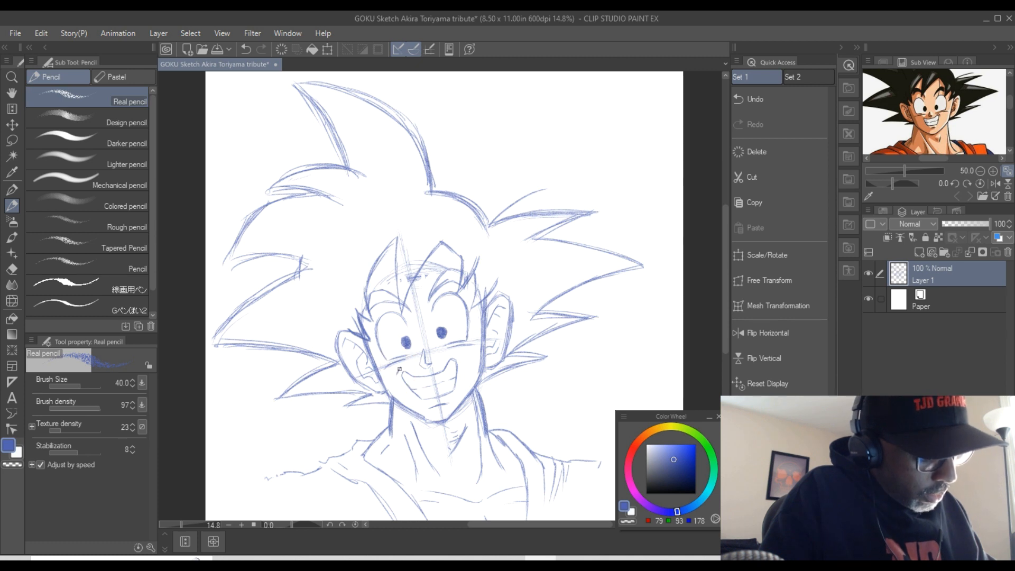
pyautogui.moveTo(452, 354); pyautogui.dragTo(463, 359)
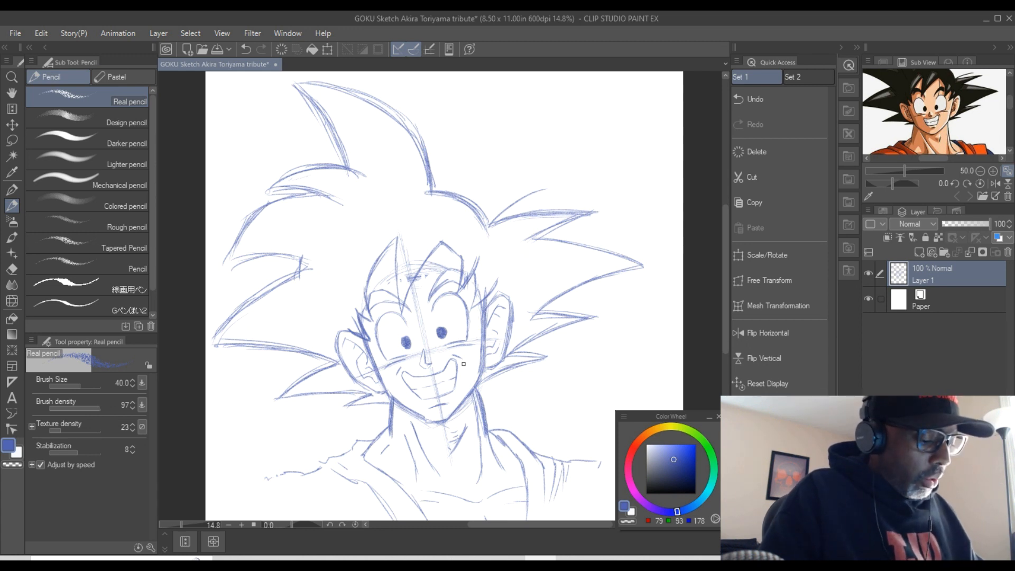
# - Clean up stray pencil marks along the right side of the neck, the left temple and the right ear with the Hard eraser
pyautogui.moveTo(724, 305); pyautogui.dragTo(726, 312)
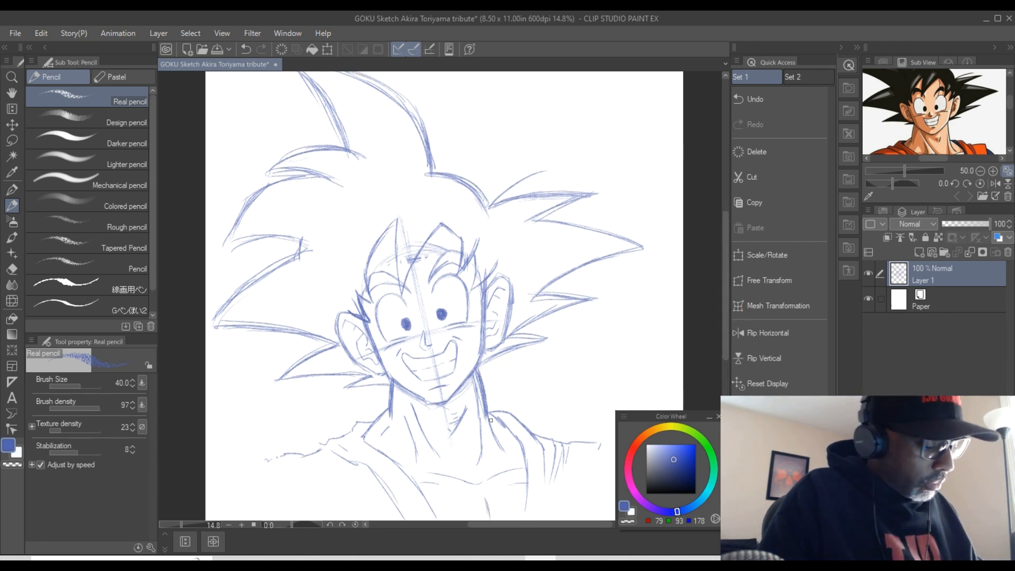
pyautogui.click(13, 269)
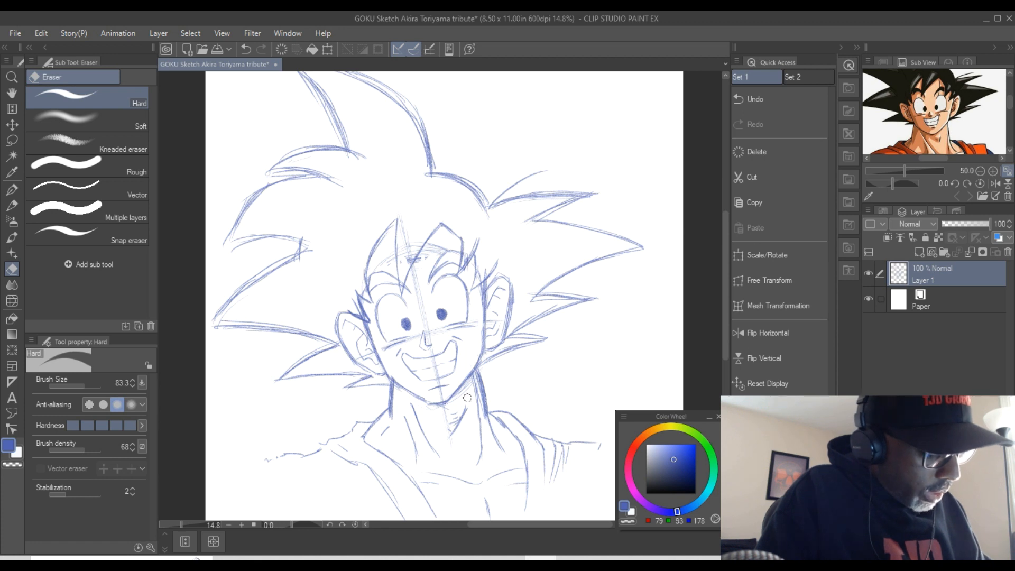
pyautogui.moveTo(487, 422)
pyautogui.mouseDown()
pyautogui.moveTo(482, 396)
pyautogui.moveTo(485, 429)
pyautogui.mouseUp()
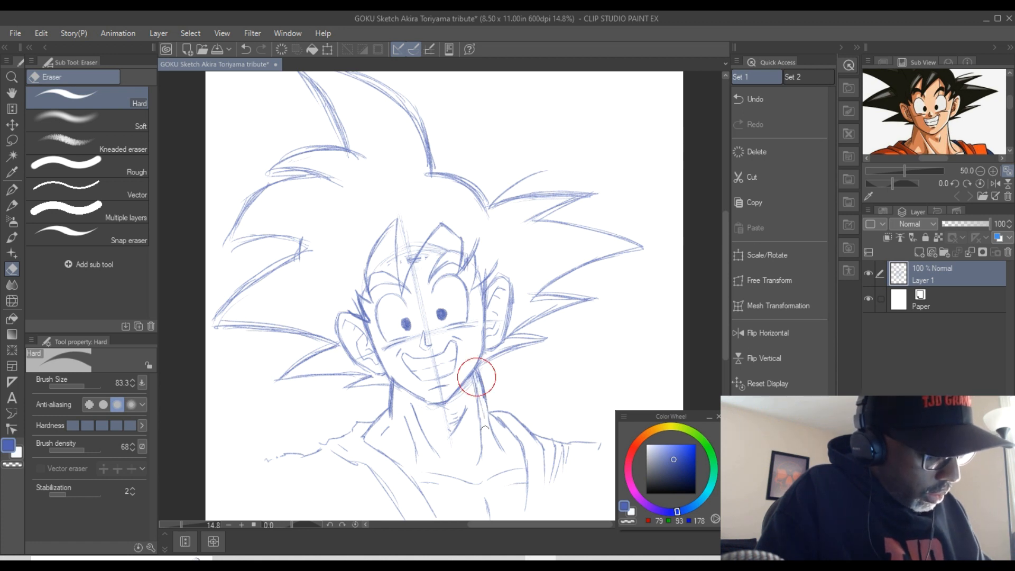
pyautogui.moveTo(352, 301)
pyautogui.mouseDown()
pyautogui.moveTo(360, 311)
pyautogui.moveTo(349, 302)
pyautogui.mouseUp()
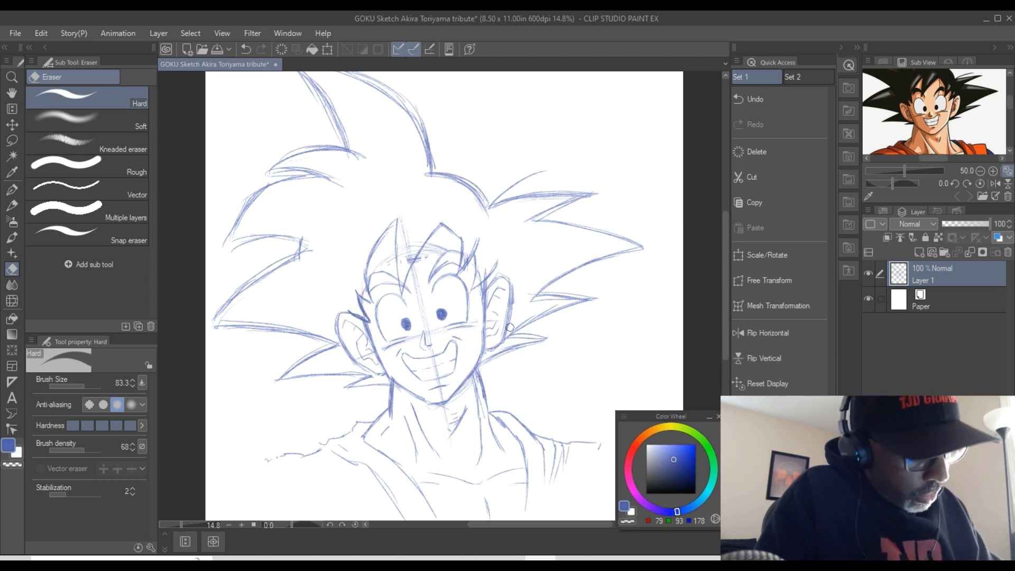
pyautogui.click(514, 289)
pyautogui.click(503, 340)
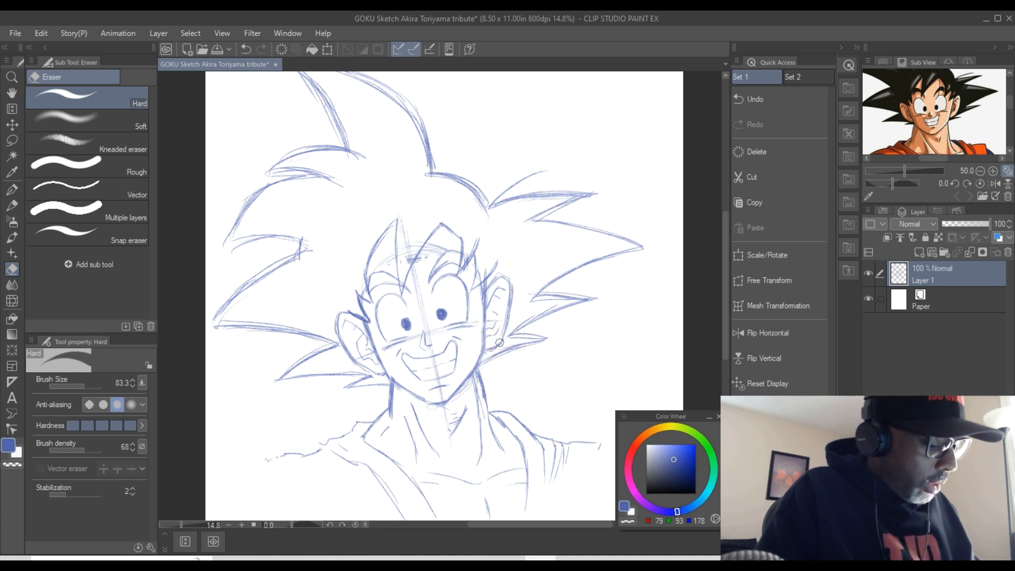
pyautogui.click(481, 291)
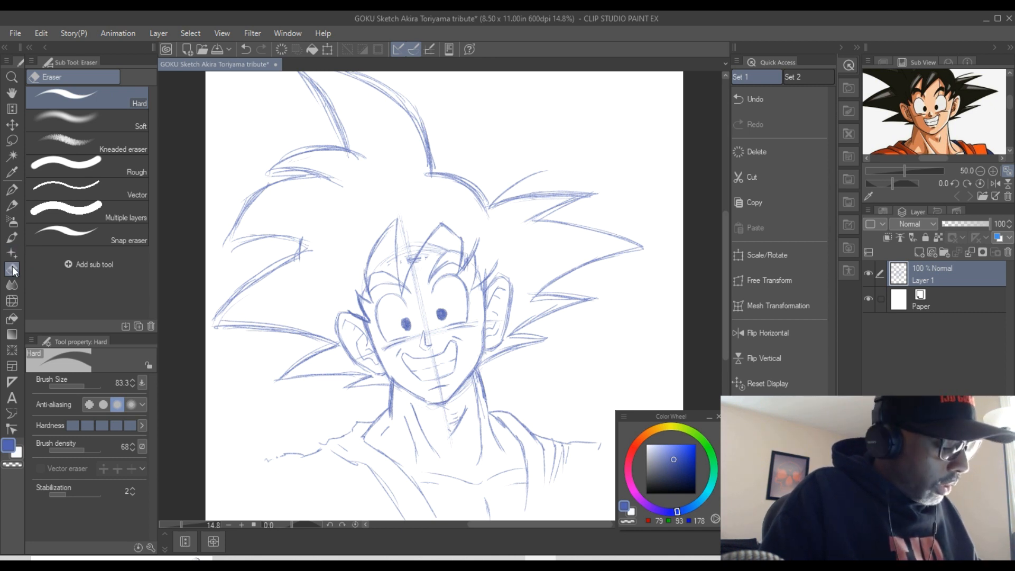
# - Erase the guide lines beneath both eyes with the Hard eraser and redraw them as short creases with the Real pencil
pyautogui.click(13, 209)
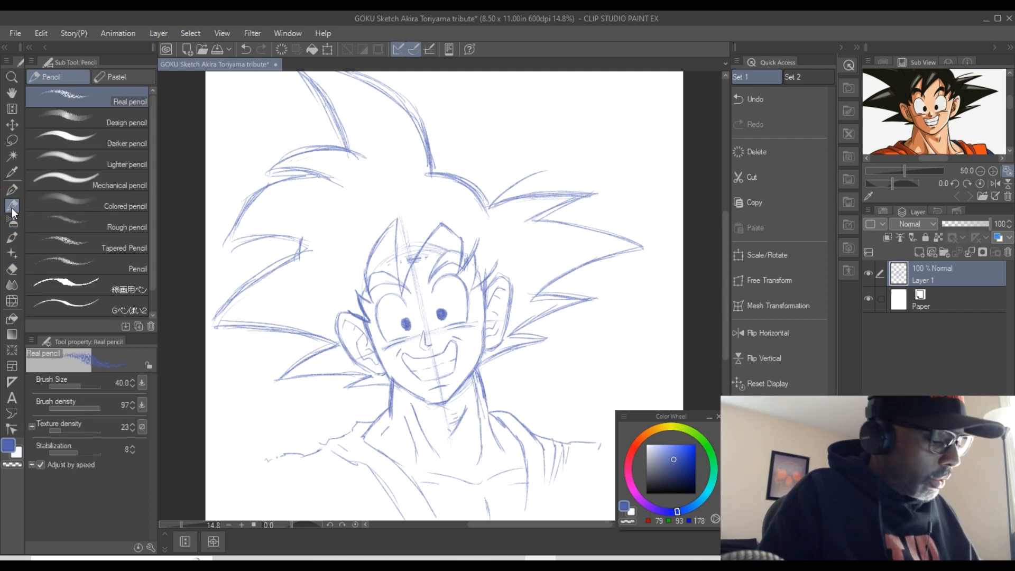
pyautogui.scroll(3, 399, 298)
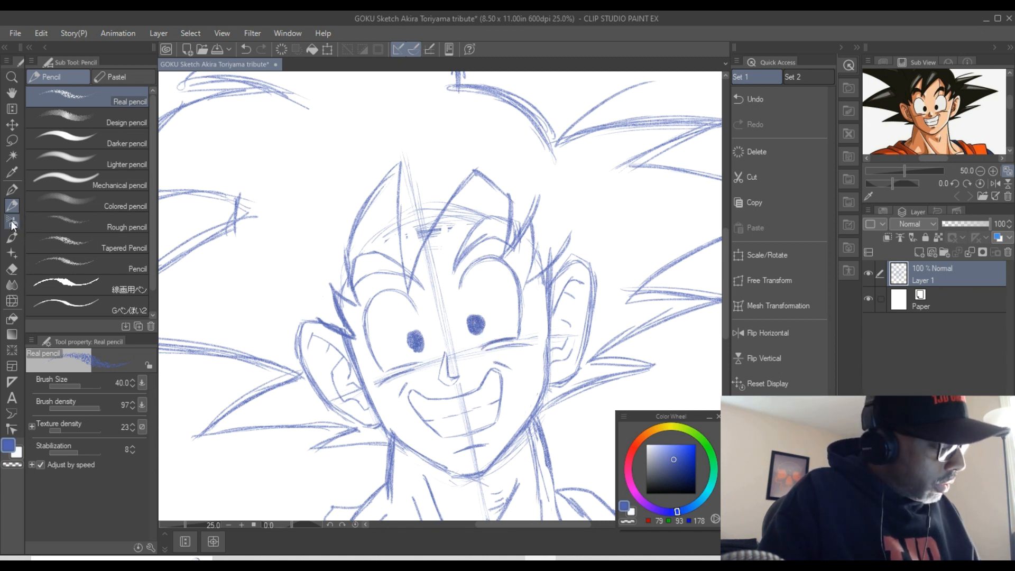
pyautogui.click(12, 269)
pyautogui.moveTo(493, 344); pyautogui.dragTo(532, 347)
pyautogui.moveTo(409, 366); pyautogui.dragTo(397, 372)
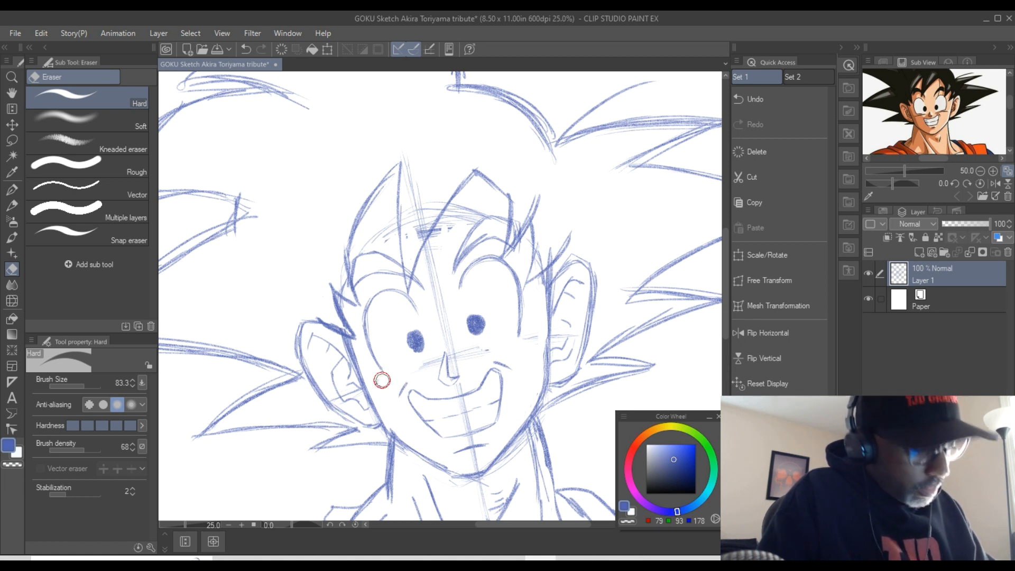
pyautogui.click(11, 205)
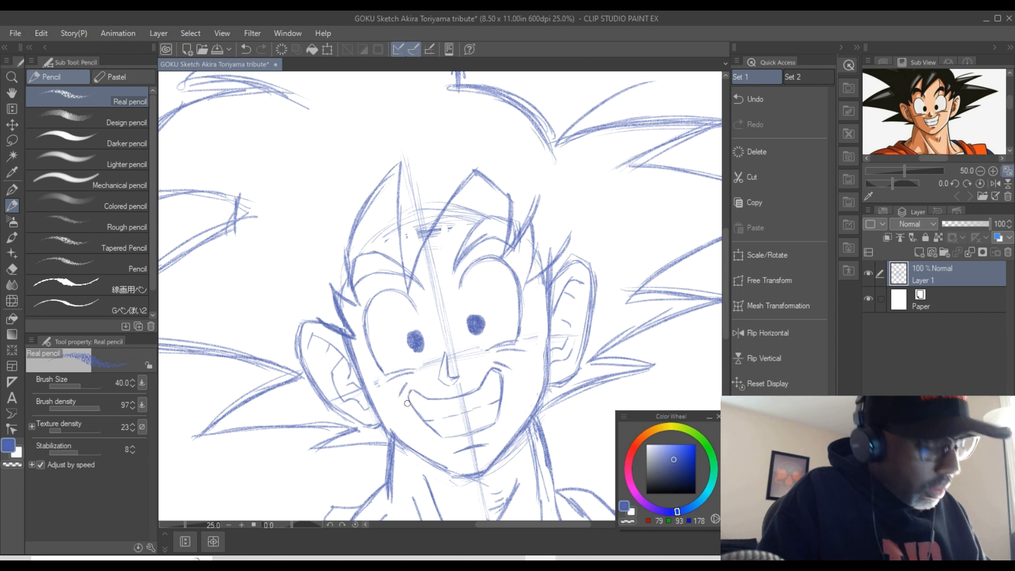
# - Trim the edges of both pupils into narrower ovals with the Hard eraser
pyautogui.click(12, 269)
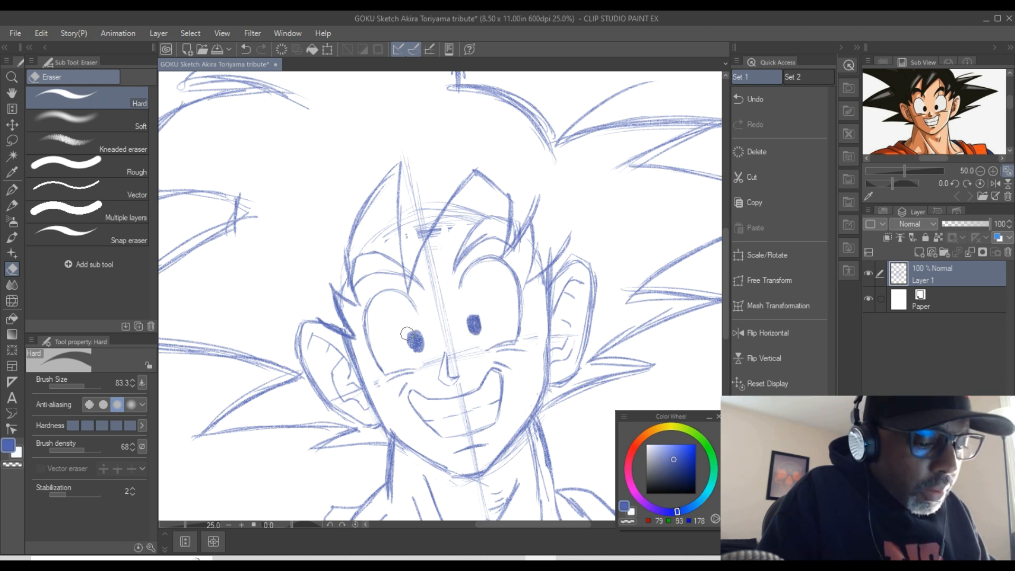
pyautogui.moveTo(427, 338)
pyautogui.mouseDown()
pyautogui.moveTo(423, 350)
pyautogui.moveTo(411, 327)
pyautogui.moveTo(411, 351)
pyautogui.moveTo(404, 334)
pyautogui.moveTo(414, 356)
pyautogui.moveTo(403, 330)
pyautogui.mouseUp()
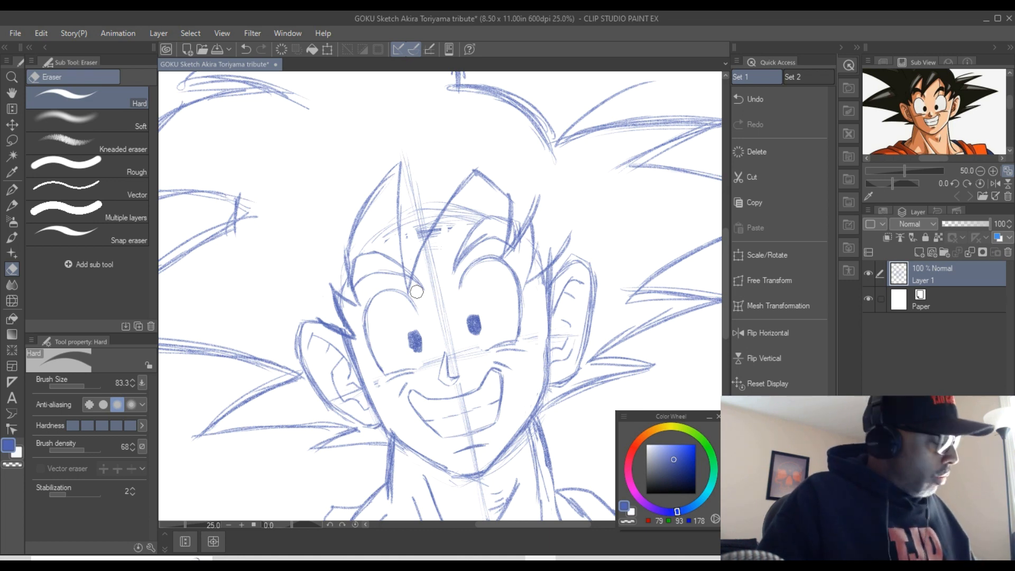
# - Add a new vector layer above the sketch layer
pyautogui.scroll(-3, 417, 290)
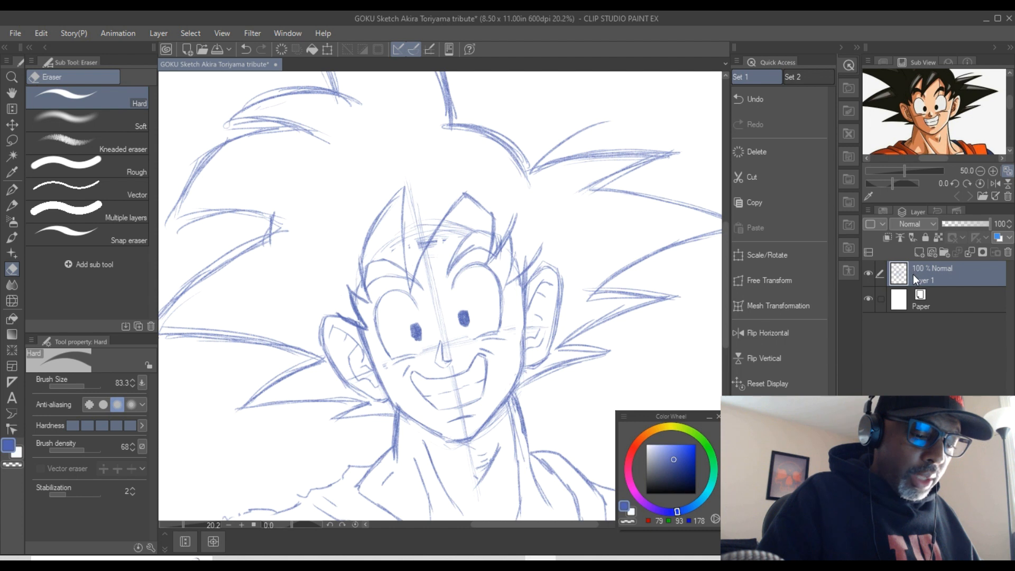
pyautogui.click(933, 254)
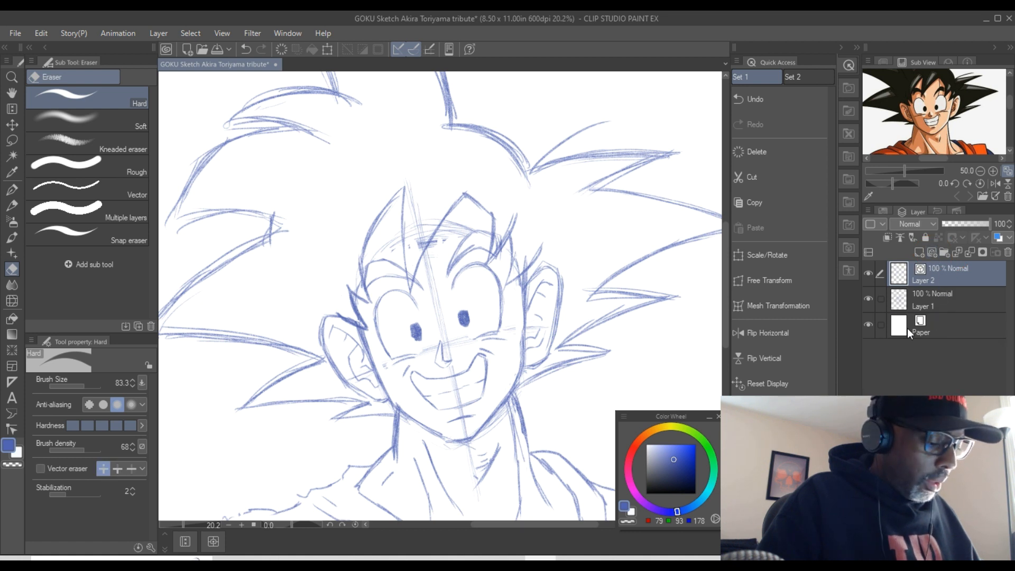
# - Lower the opacity of Layer 1 with the blue sketch to 39% and lock the layer
pyautogui.click(925, 302)
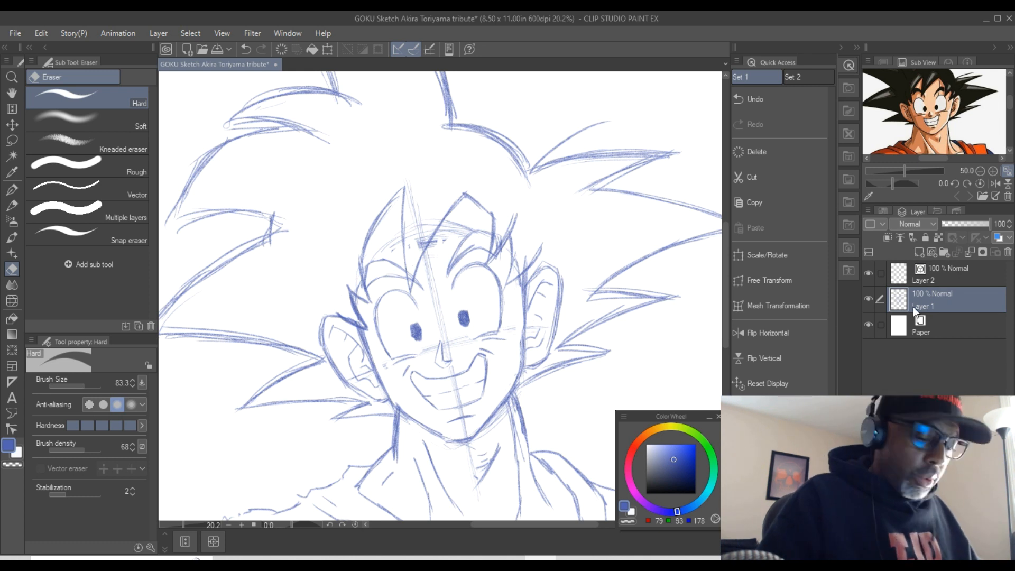
pyautogui.click(971, 226)
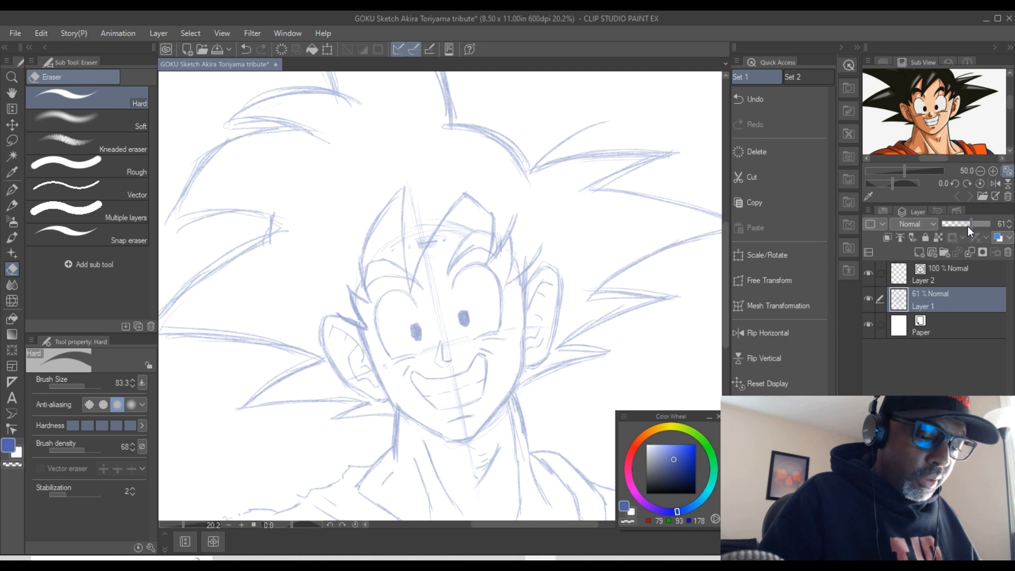
pyautogui.moveTo(968, 228); pyautogui.dragTo(966, 224)
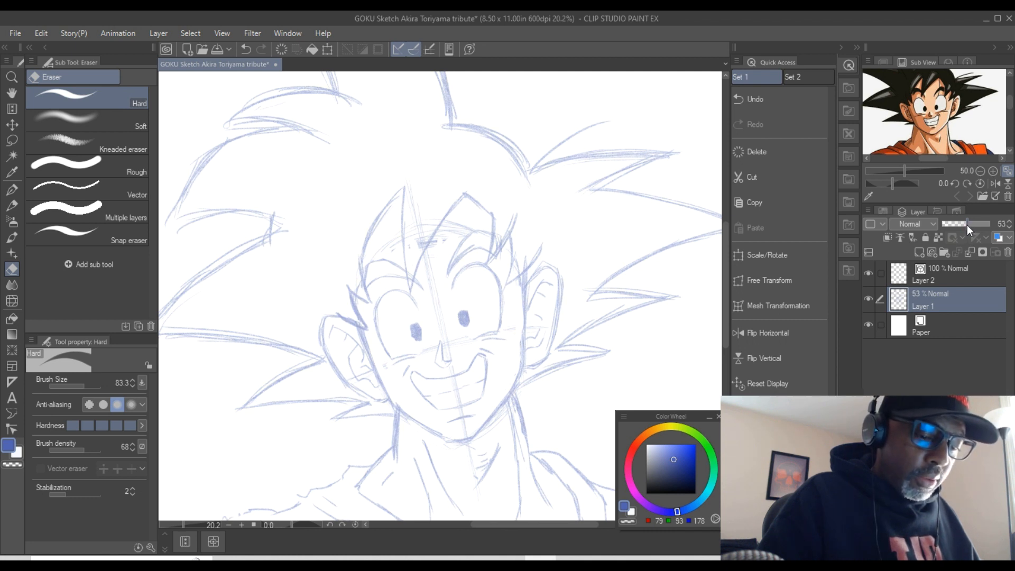
pyautogui.click(966, 225)
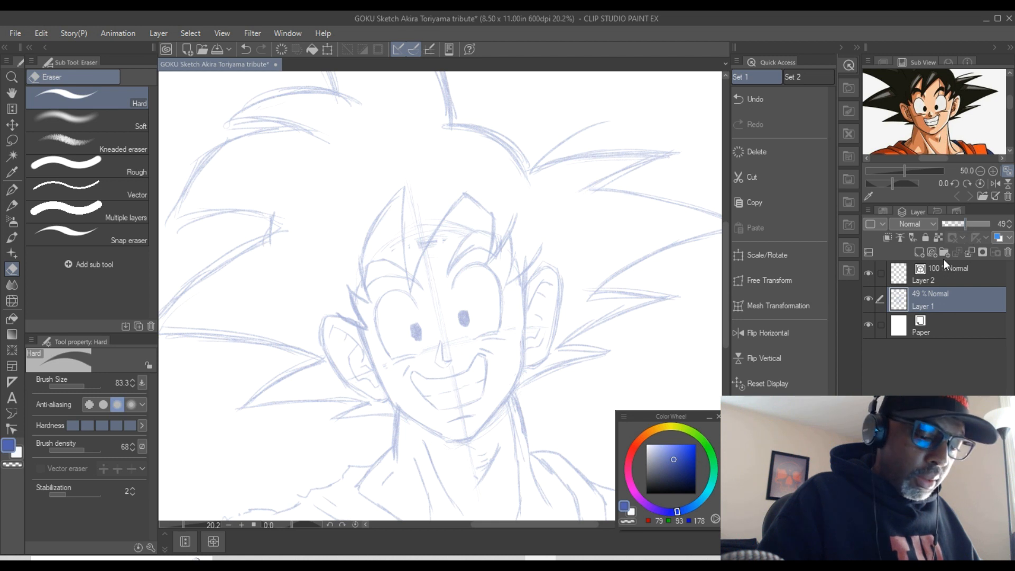
pyautogui.click(963, 225)
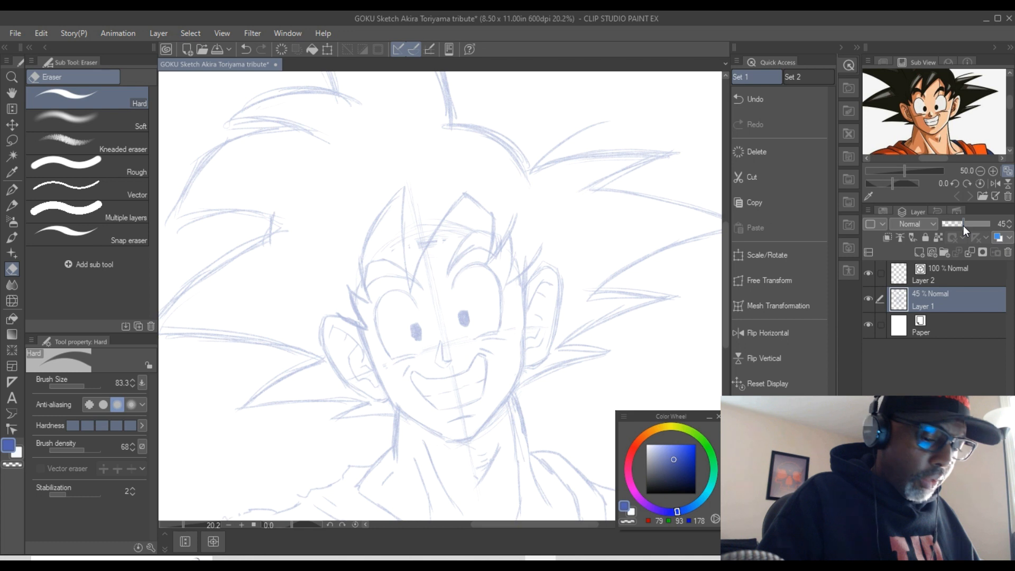
pyautogui.click(960, 224)
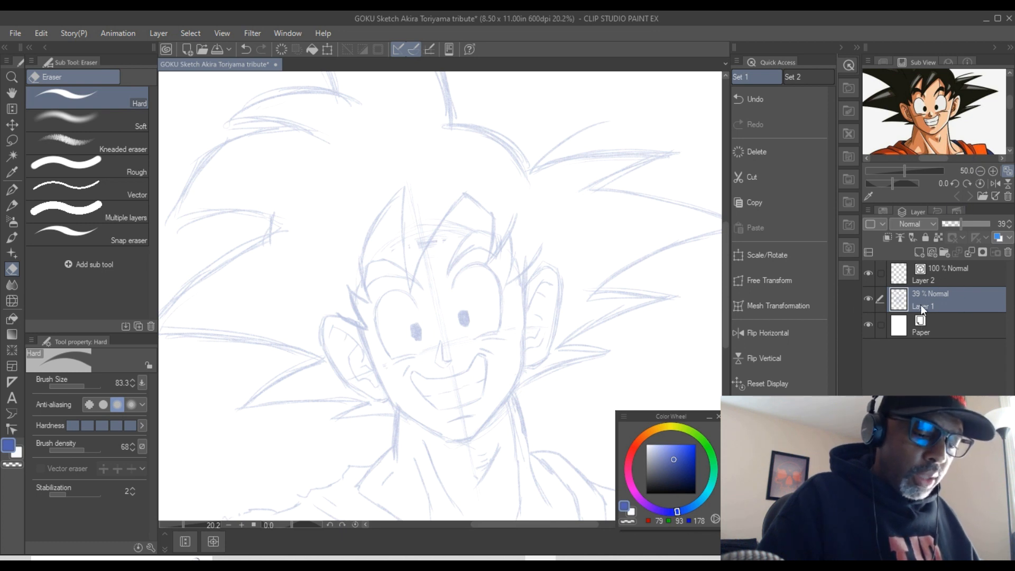
pyautogui.click(922, 238)
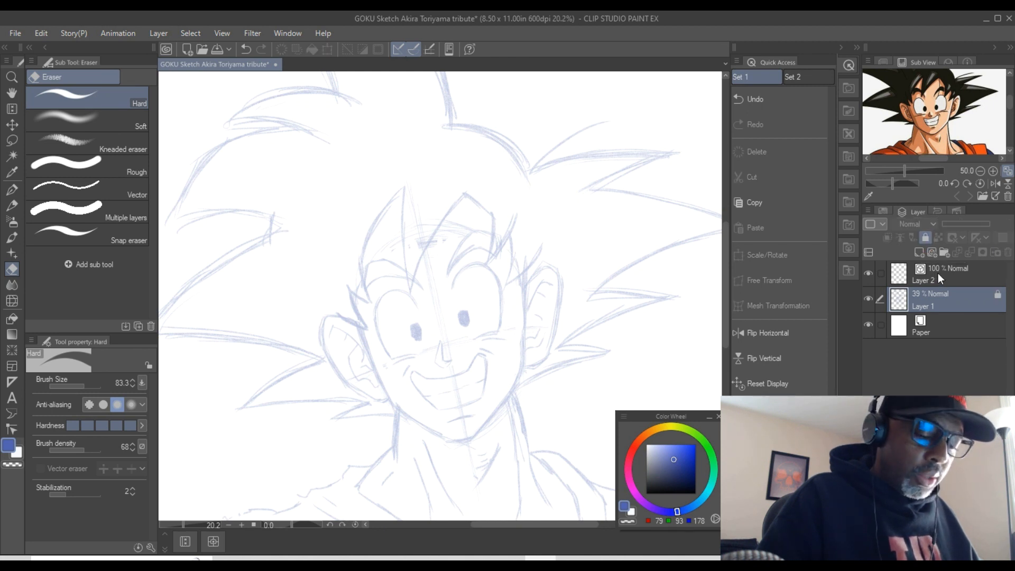
# - Activate Layer 2 and ready the Real pencil with a very dark navy colour, RGB 10, 15, 44
pyautogui.click(937, 273)
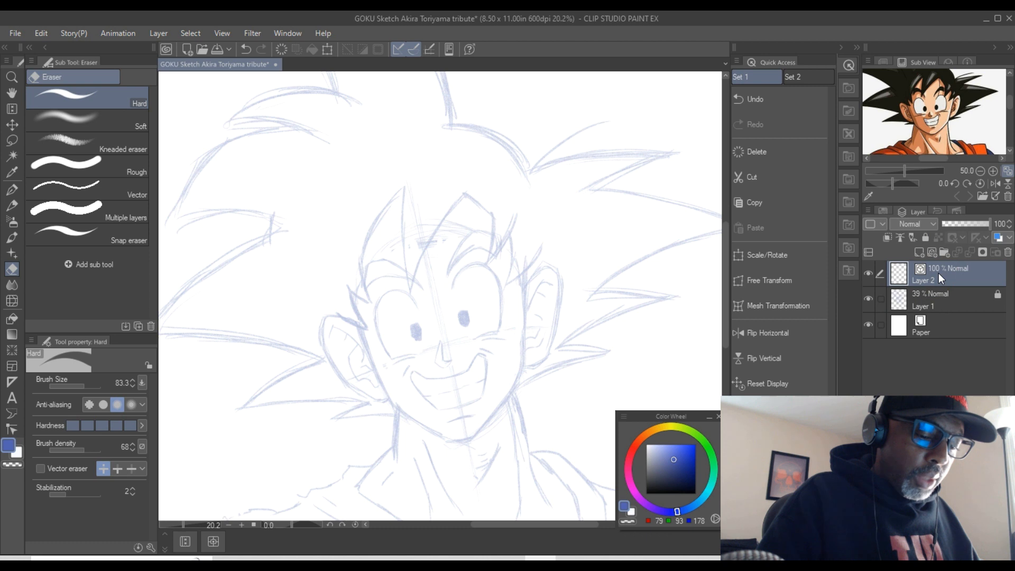
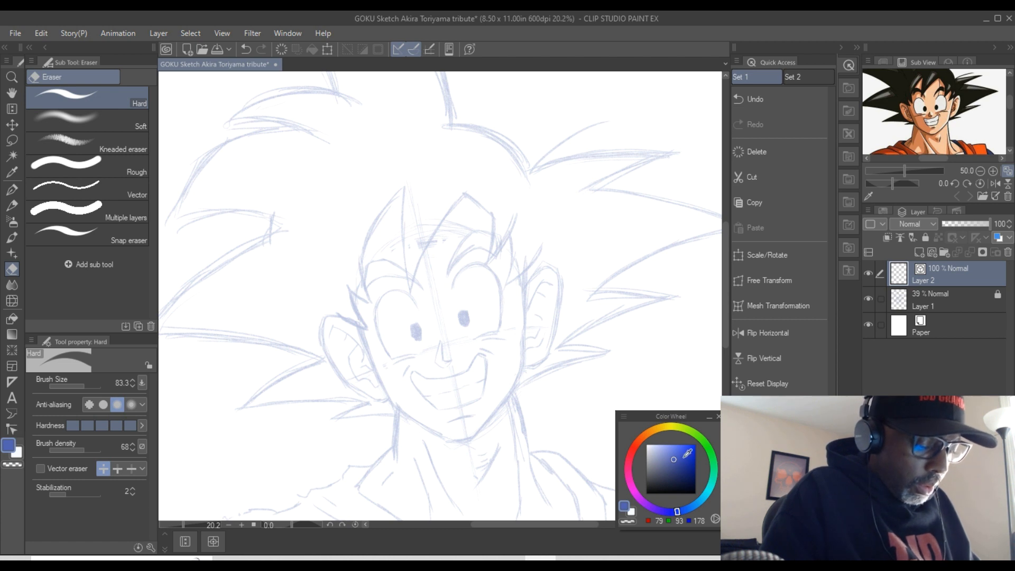
pyautogui.moveTo(690, 450)
pyautogui.mouseDown()
pyautogui.moveTo(693, 476)
pyautogui.moveTo(686, 454)
pyautogui.moveTo(682, 472)
pyautogui.mouseUp()
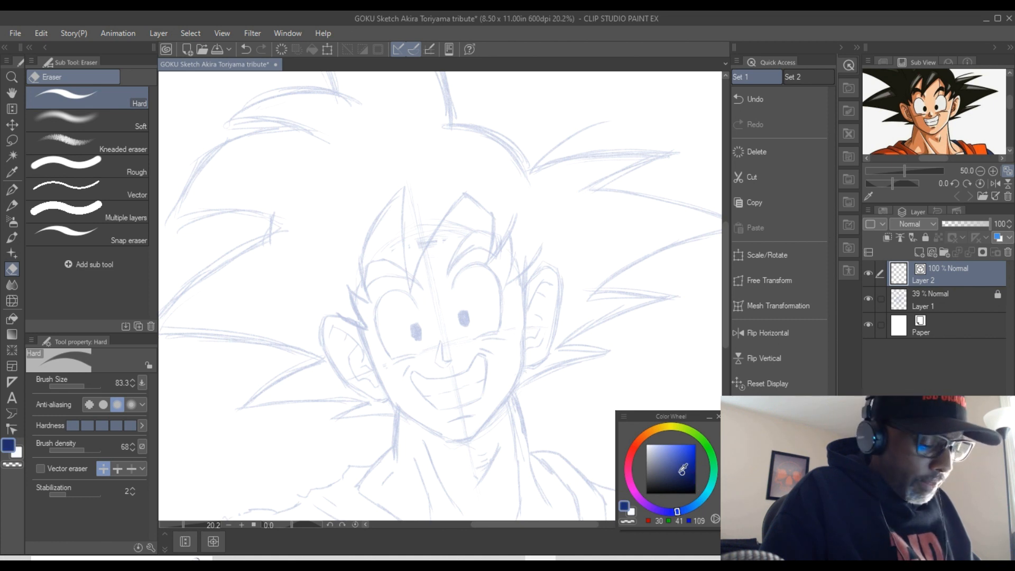
pyautogui.click(683, 476)
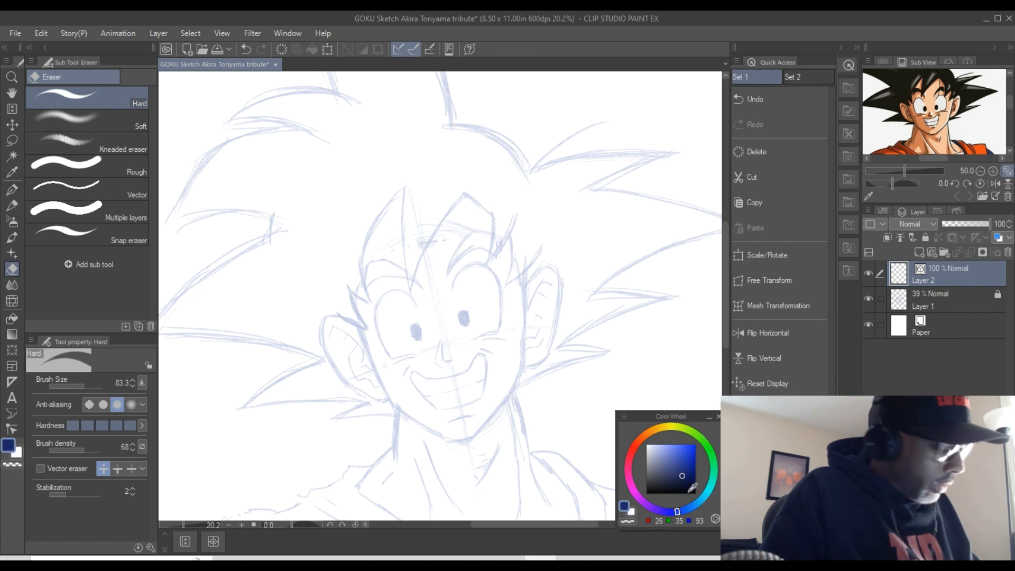
pyautogui.click(684, 479)
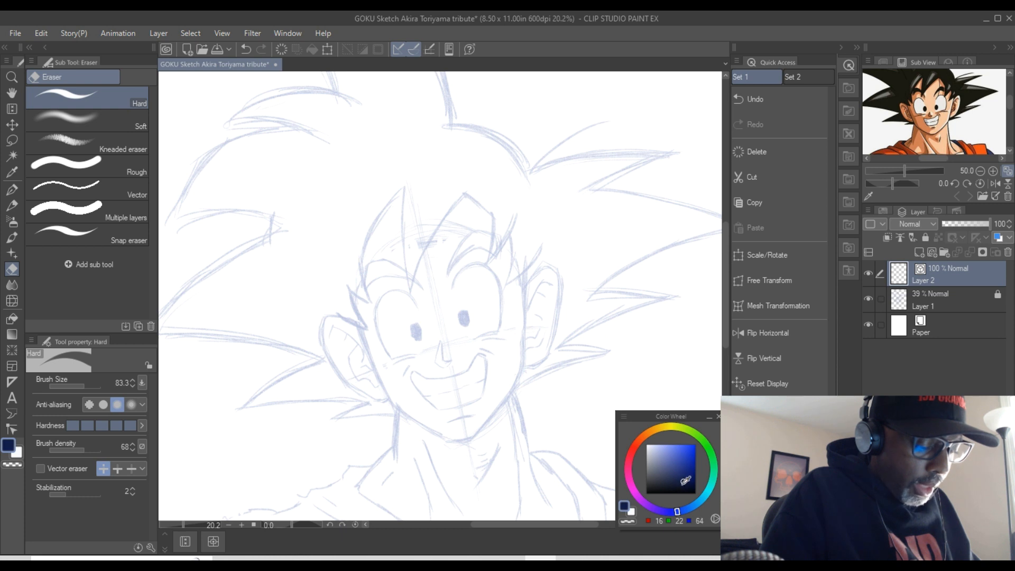
pyautogui.click(684, 485)
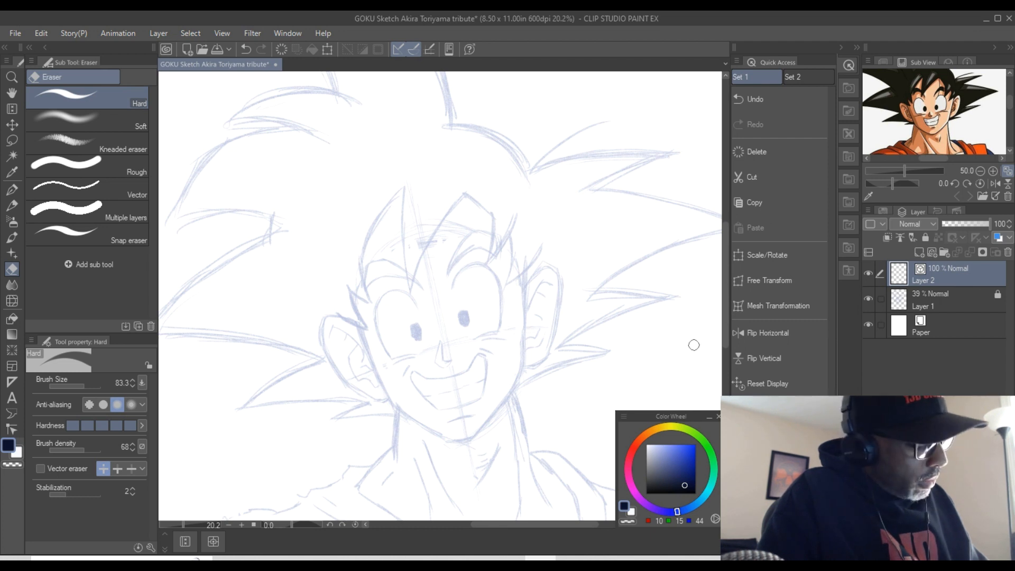
pyautogui.click(12, 206)
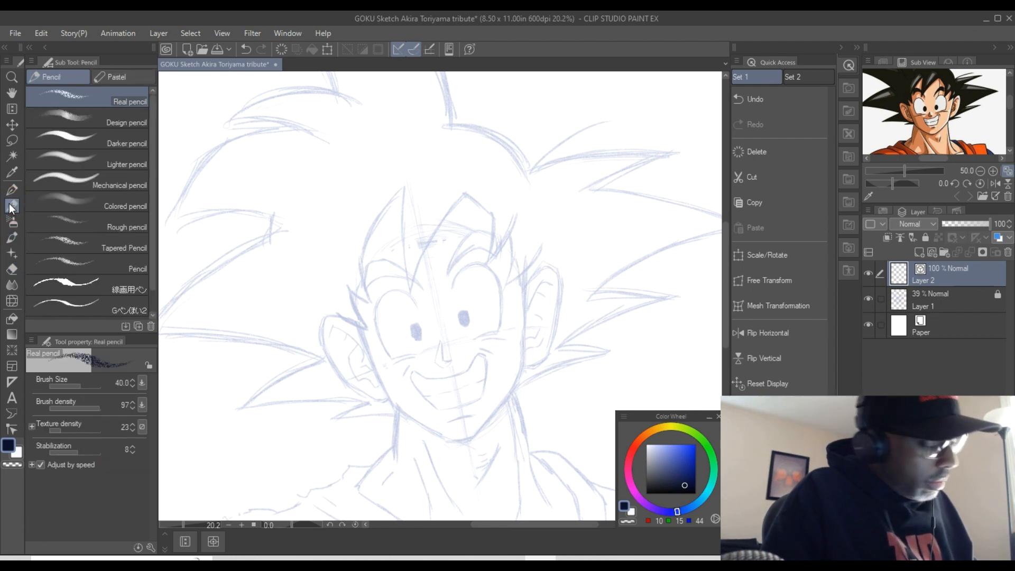
pyautogui.moveTo(671, 341)
pyautogui.mouseDown()
pyautogui.moveTo(687, 385)
pyautogui.moveTo(689, 376)
pyautogui.mouseUp()
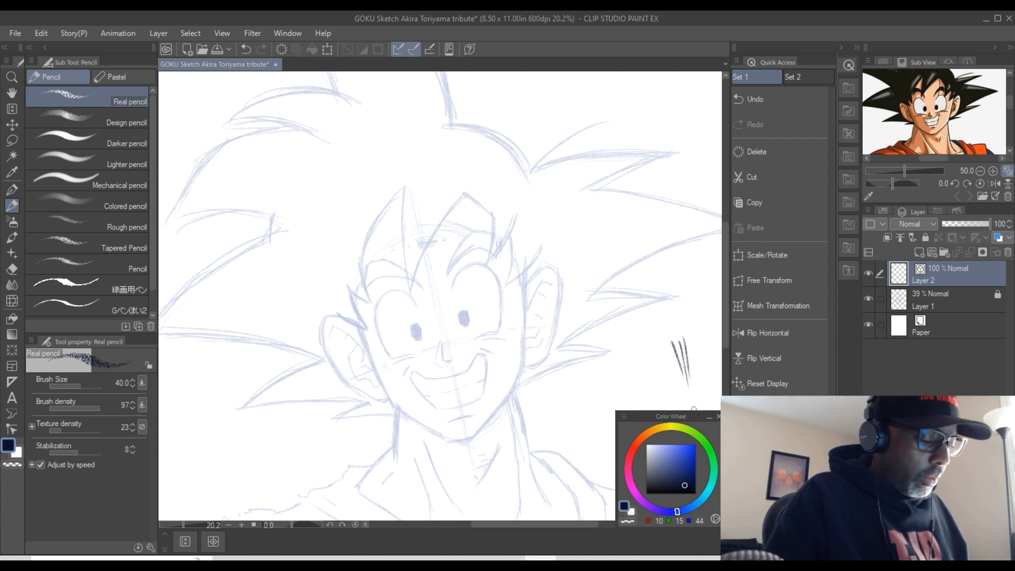
pyautogui.hotkey('ctrl', 'z')
pyautogui.hotkey('ctrl', 'z')
pyautogui.hotkey('ctrl', 'z')
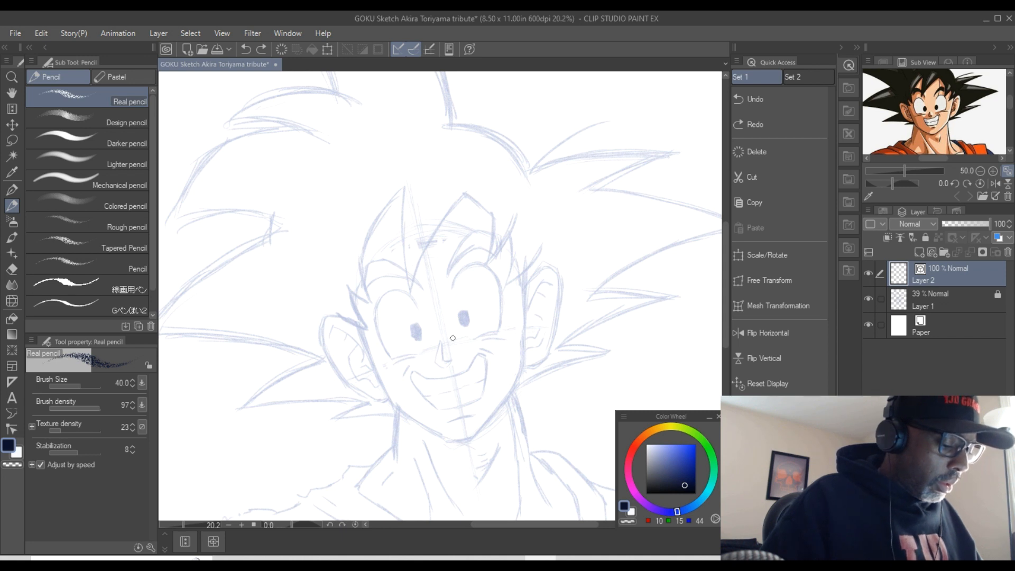
# - Fill in both pupils with dark navy Real pencil strokes over the faded sketch
pyautogui.scroll(5, 452, 338)
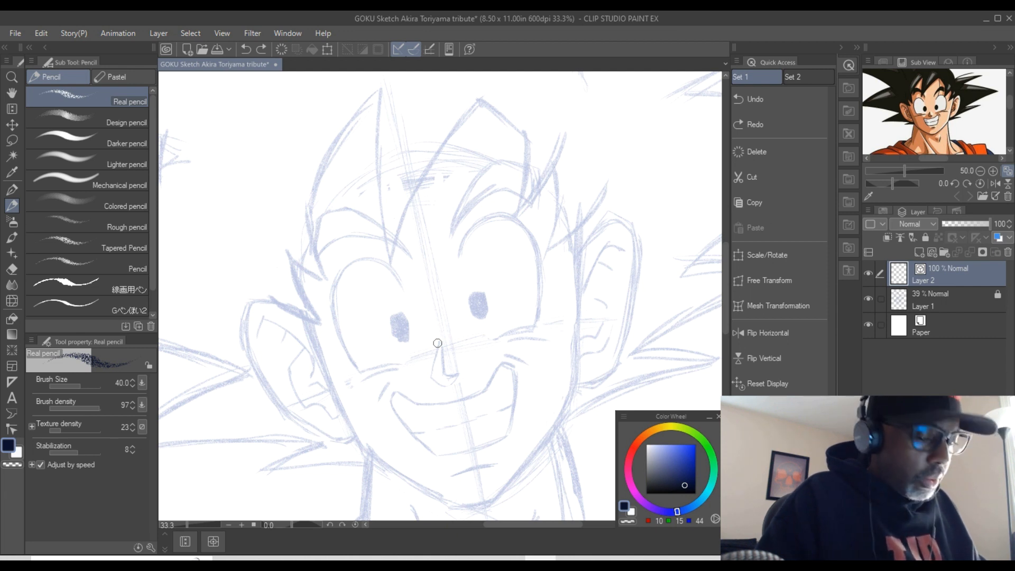
pyautogui.moveTo(401, 330); pyautogui.dragTo(403, 329)
pyautogui.moveTo(474, 300); pyautogui.dragTo(479, 309)
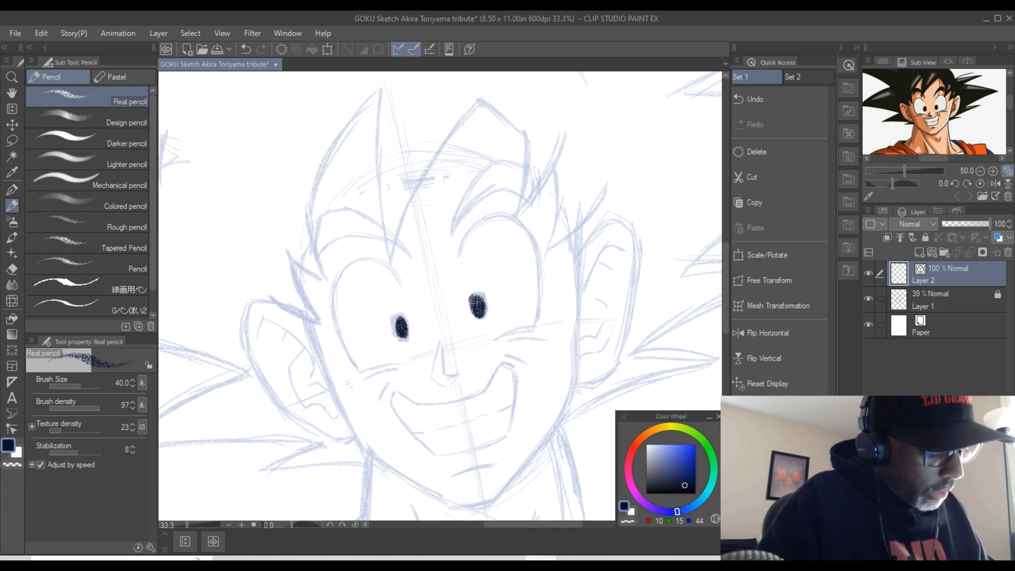
pyautogui.moveTo(400, 324)
pyautogui.mouseDown()
pyautogui.moveTo(466, 296)
pyautogui.moveTo(479, 313)
pyautogui.moveTo(480, 299)
pyautogui.moveTo(401, 333)
pyautogui.mouseUp()
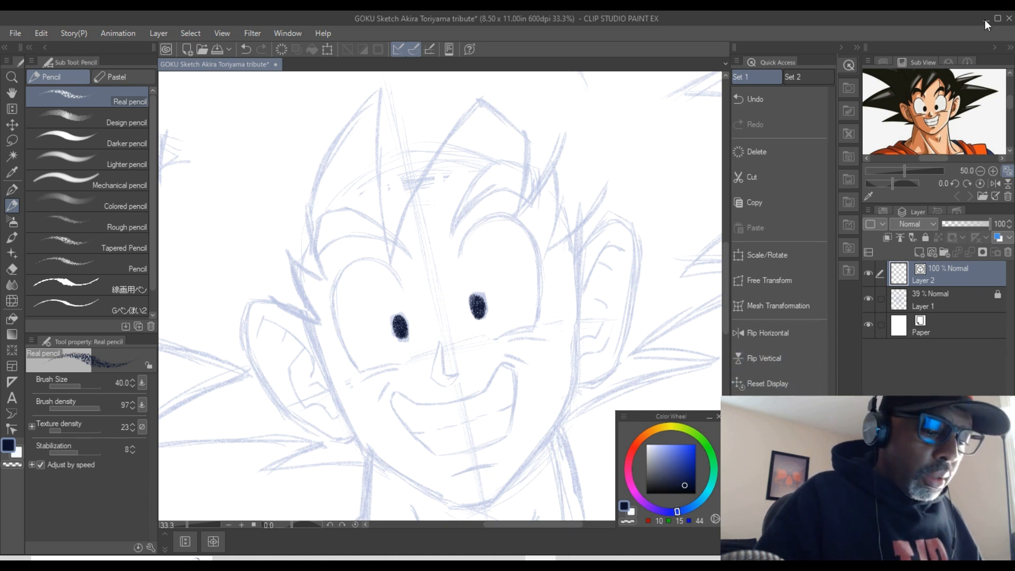
# - Enlarge the reference image to 100% on the face and trace the outlines of both eyes in dark pencil
pyautogui.scroll(2, 928, 125)
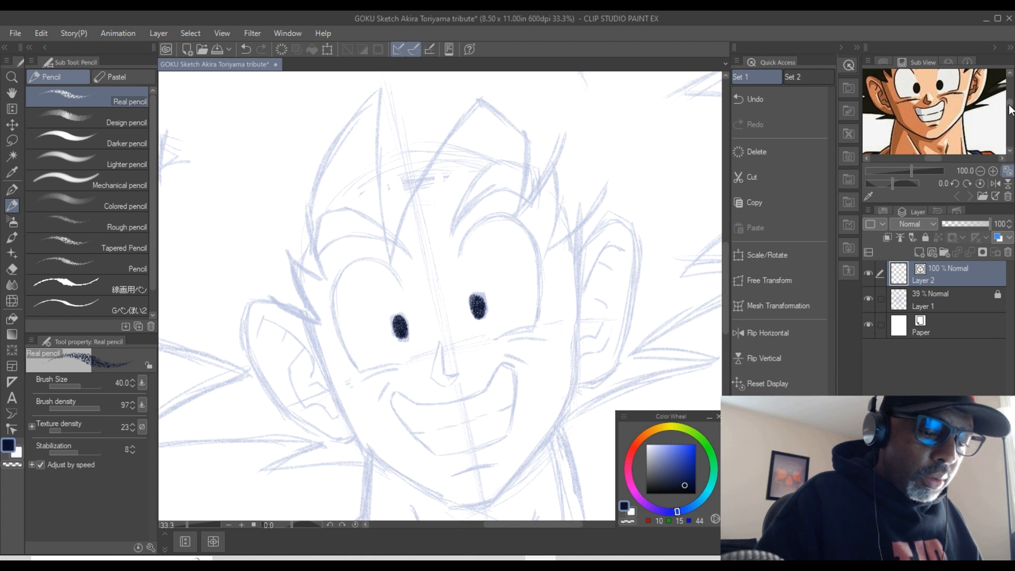
pyautogui.moveTo(1008, 105); pyautogui.dragTo(1008, 103)
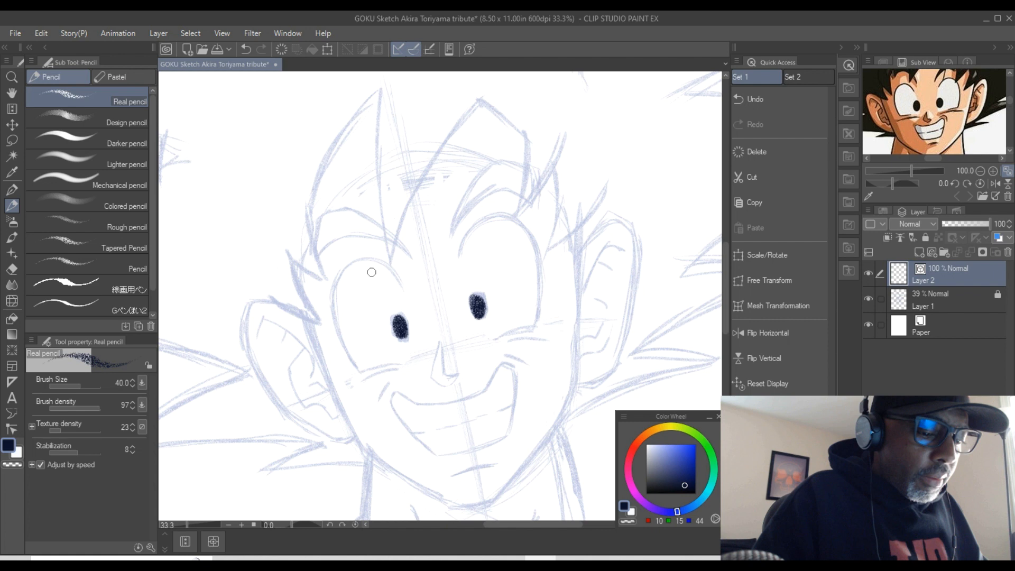
pyautogui.moveTo(363, 367)
pyautogui.mouseDown()
pyautogui.moveTo(390, 362)
pyautogui.moveTo(355, 368)
pyautogui.moveTo(331, 303)
pyautogui.moveTo(335, 276)
pyautogui.moveTo(357, 256)
pyautogui.moveTo(403, 282)
pyautogui.mouseUp()
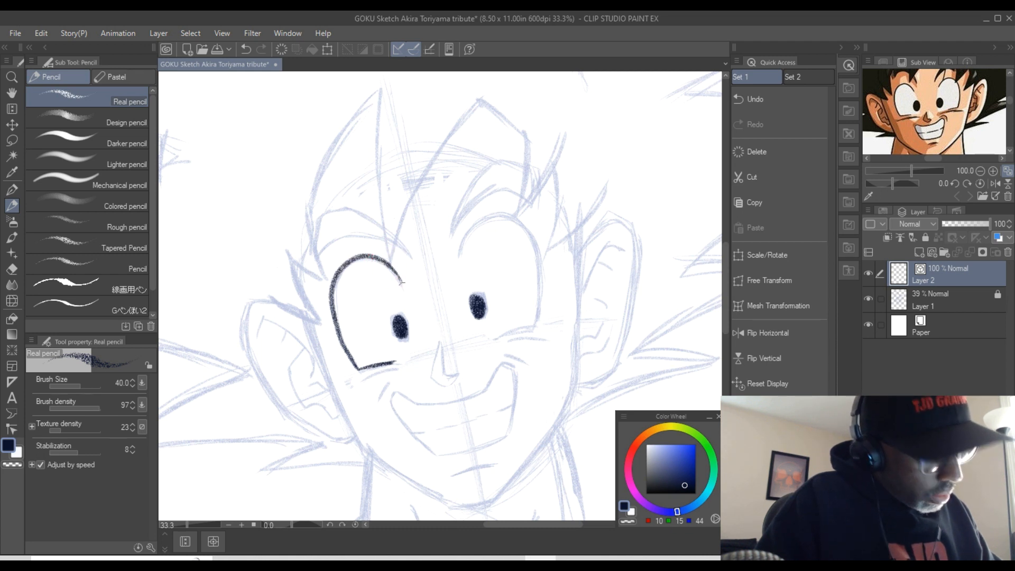
pyautogui.moveTo(491, 338); pyautogui.dragTo(534, 326)
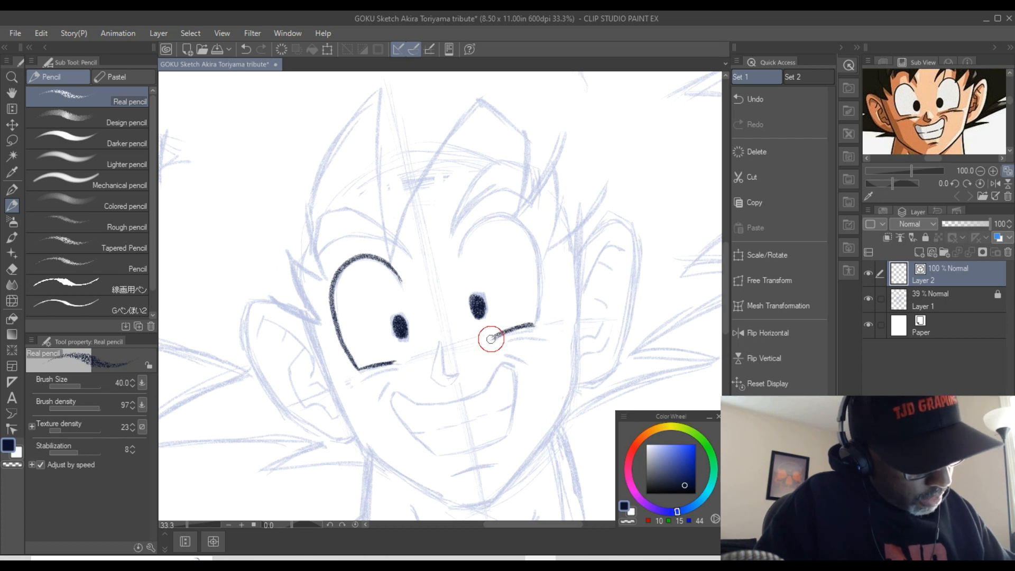
pyautogui.moveTo(535, 323)
pyautogui.mouseDown()
pyautogui.moveTo(540, 268)
pyautogui.moveTo(528, 232)
pyautogui.moveTo(508, 216)
pyautogui.moveTo(523, 227)
pyautogui.moveTo(482, 213)
pyautogui.moveTo(460, 251)
pyautogui.moveTo(480, 219)
pyautogui.moveTo(502, 211)
pyautogui.moveTo(526, 225)
pyautogui.moveTo(540, 321)
pyautogui.moveTo(532, 236)
pyautogui.mouseUp()
pyautogui.moveTo(485, 211)
pyautogui.mouseDown()
pyautogui.moveTo(514, 216)
pyautogui.moveTo(467, 232)
pyautogui.moveTo(460, 254)
pyautogui.moveTo(499, 211)
pyautogui.moveTo(477, 222)
pyautogui.moveTo(459, 256)
pyautogui.mouseUp()
pyautogui.moveTo(392, 264); pyautogui.dragTo(400, 282)
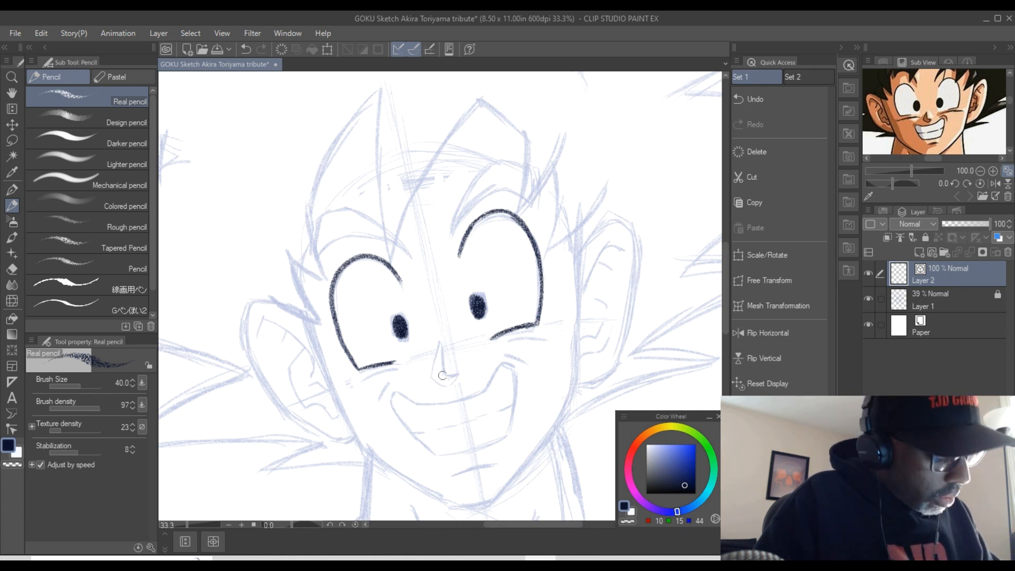
# - Trace the nose and the crease beneath each eye in dark pencil
pyautogui.moveTo(456, 373); pyautogui.dragTo(438, 346)
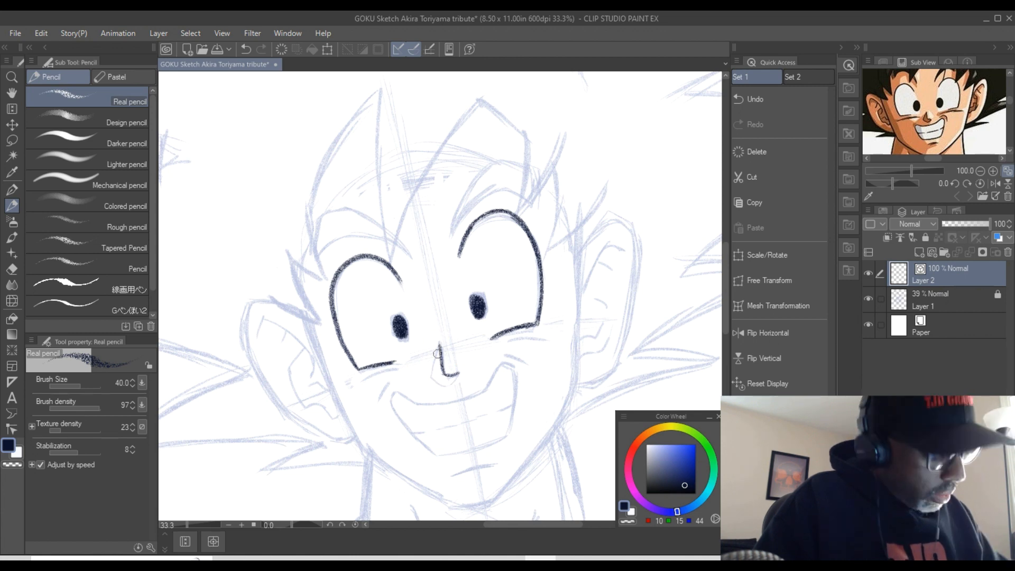
pyautogui.moveTo(404, 365); pyautogui.dragTo(353, 387)
pyautogui.moveTo(503, 346); pyautogui.dragTo(555, 341)
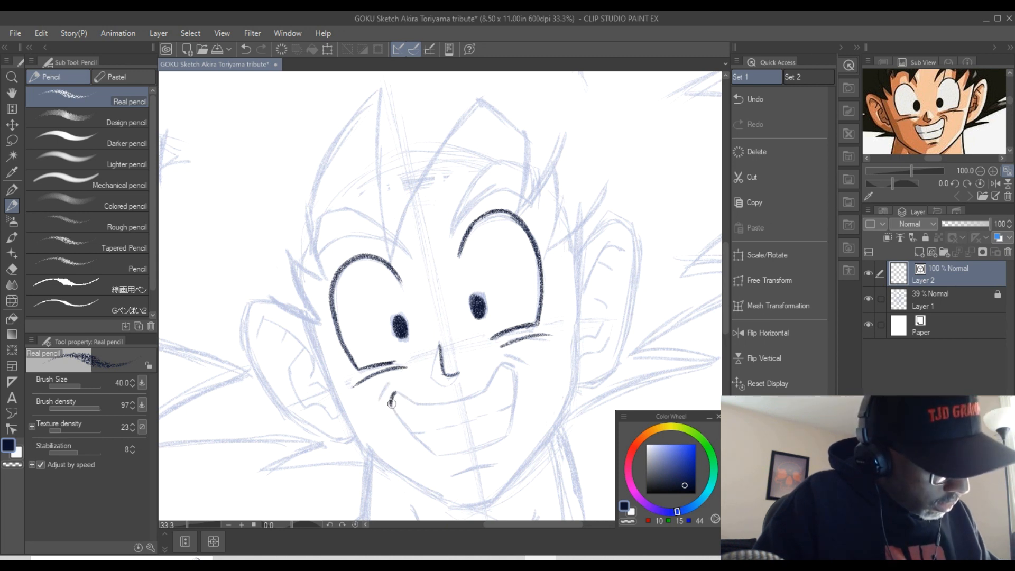
# - Trace the grinning mouth's outline, the line beneath it, its corner creases and the second side of the nose in dark pencil
pyautogui.moveTo(391, 393); pyautogui.dragTo(429, 451)
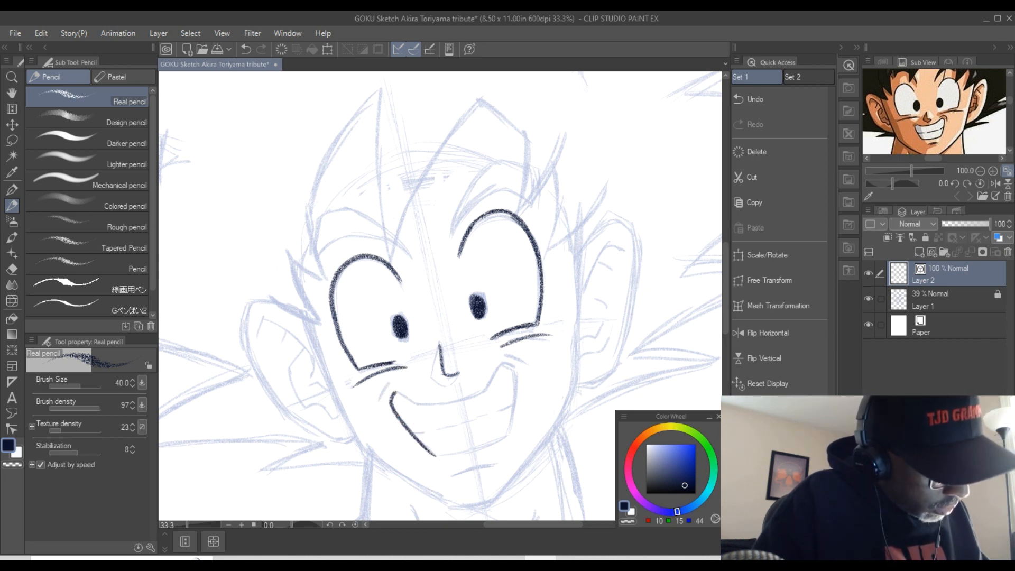
pyautogui.moveTo(395, 393)
pyautogui.mouseDown()
pyautogui.moveTo(420, 405)
pyautogui.moveTo(468, 398)
pyautogui.moveTo(496, 381)
pyautogui.moveTo(482, 393)
pyautogui.moveTo(500, 364)
pyautogui.moveTo(515, 363)
pyautogui.moveTo(439, 454)
pyautogui.mouseUp()
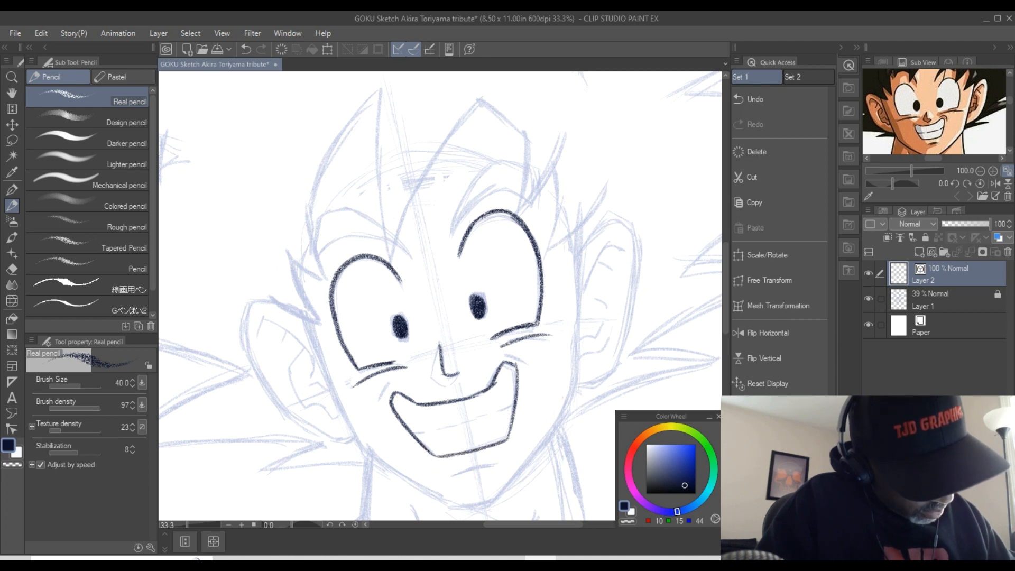
pyautogui.moveTo(497, 464)
pyautogui.mouseDown()
pyautogui.moveTo(456, 475)
pyautogui.moveTo(502, 461)
pyautogui.mouseUp()
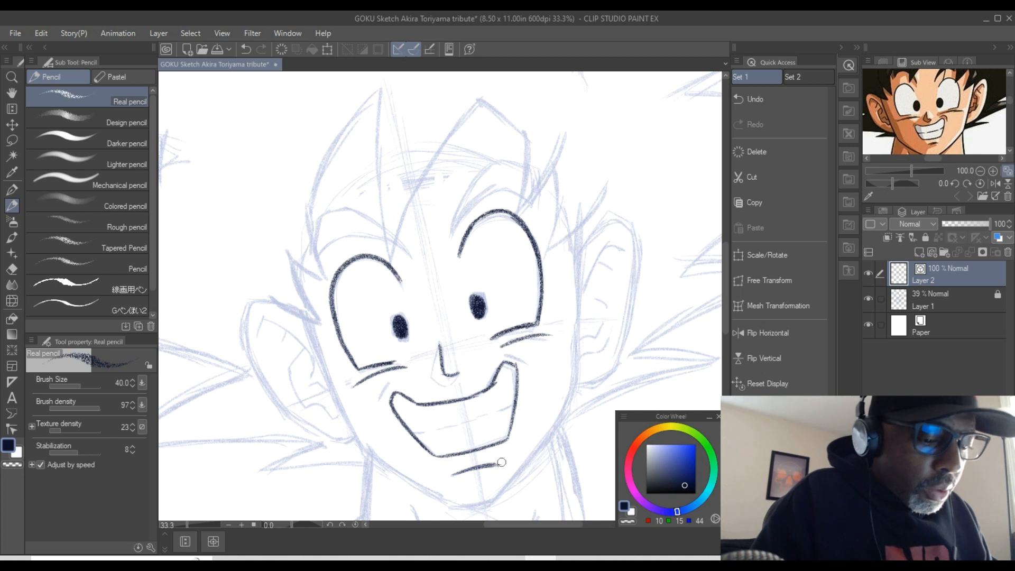
pyautogui.moveTo(391, 383); pyautogui.dragTo(383, 398)
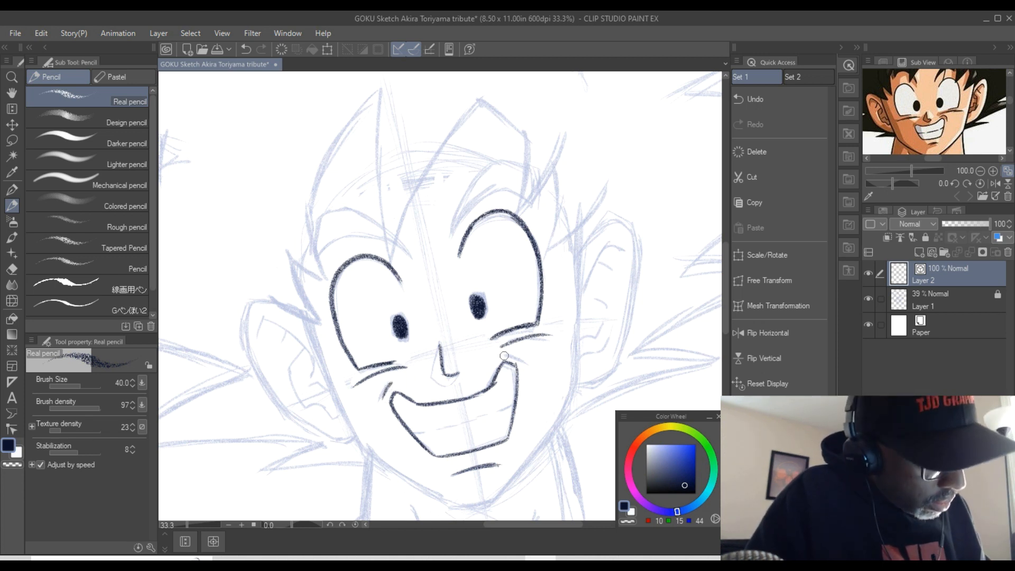
pyautogui.moveTo(498, 358); pyautogui.dragTo(529, 377)
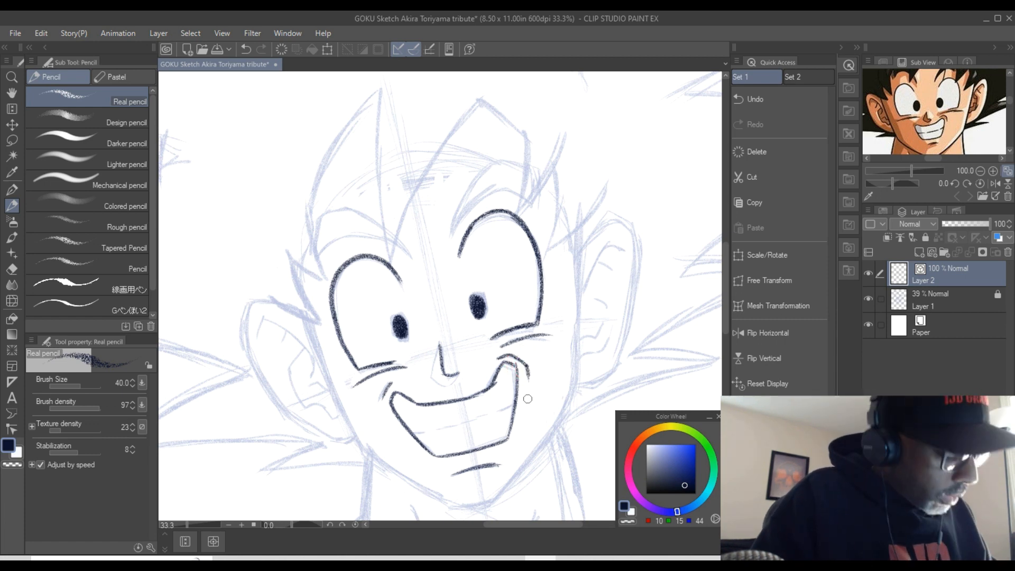
pyautogui.moveTo(438, 351)
pyautogui.mouseDown()
pyautogui.moveTo(429, 379)
pyautogui.moveTo(458, 377)
pyautogui.mouseUp()
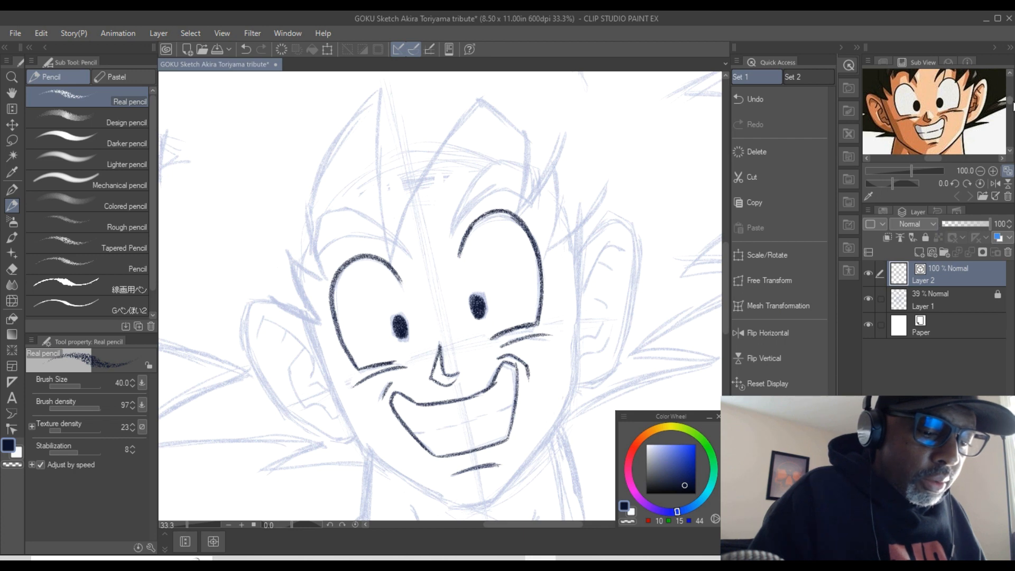
# - Trace the chin and the right jaw and cheek line up to the temple in dark pencil, checking the chin in the reference image
pyautogui.moveTo(1008, 100); pyautogui.dragTo(1009, 102)
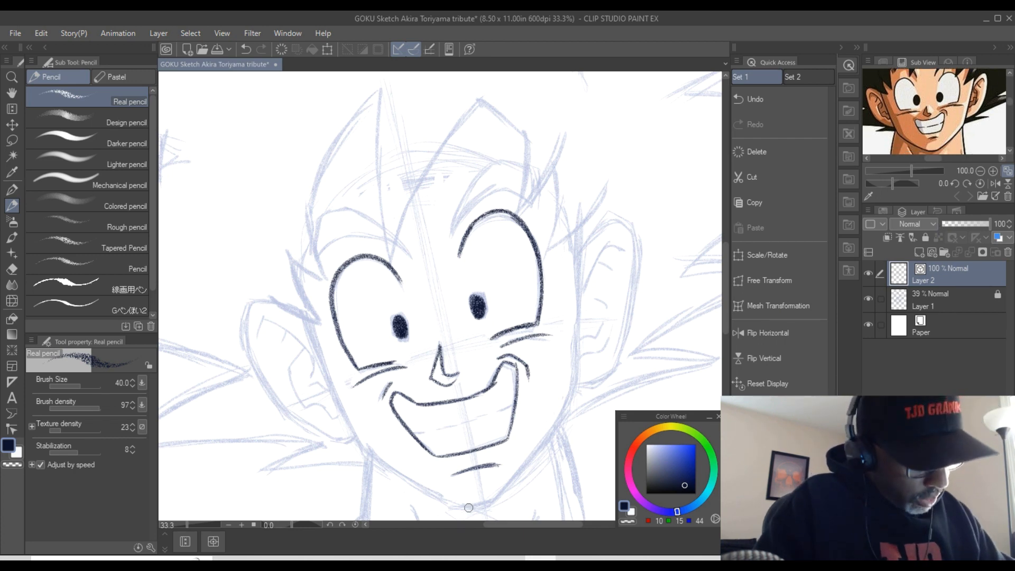
pyautogui.moveTo(461, 507); pyautogui.dragTo(488, 503)
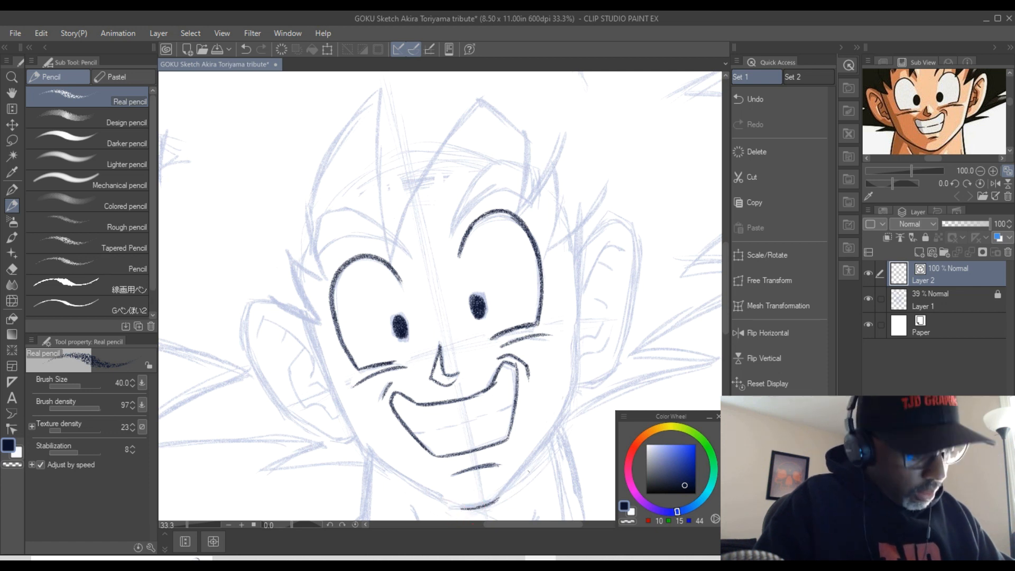
pyautogui.moveTo(503, 485)
pyautogui.mouseDown()
pyautogui.moveTo(576, 390)
pyautogui.moveTo(575, 308)
pyautogui.mouseUp()
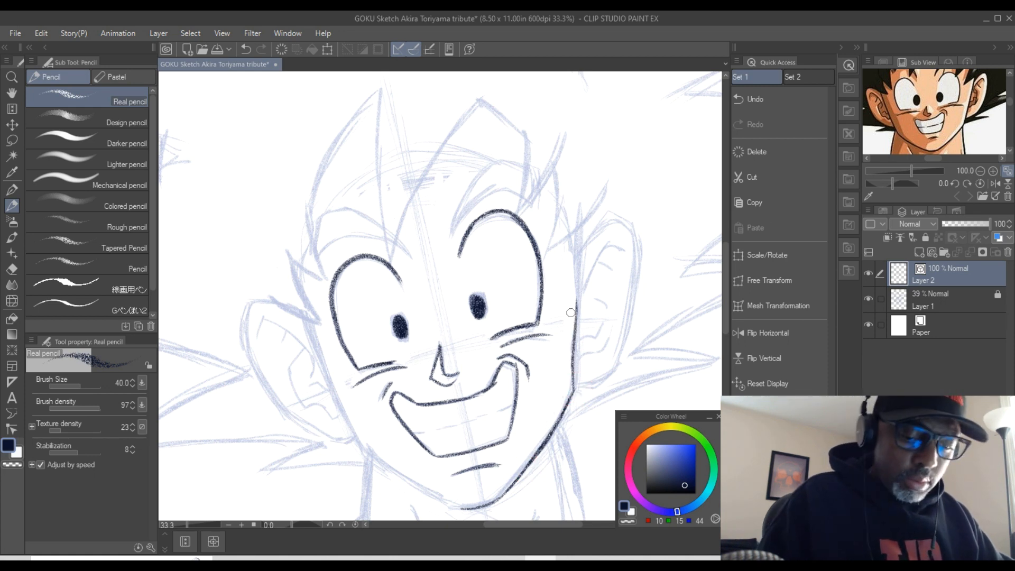
pyautogui.hotkey('ctrl', 'z')
pyautogui.moveTo(573, 400); pyautogui.dragTo(584, 217)
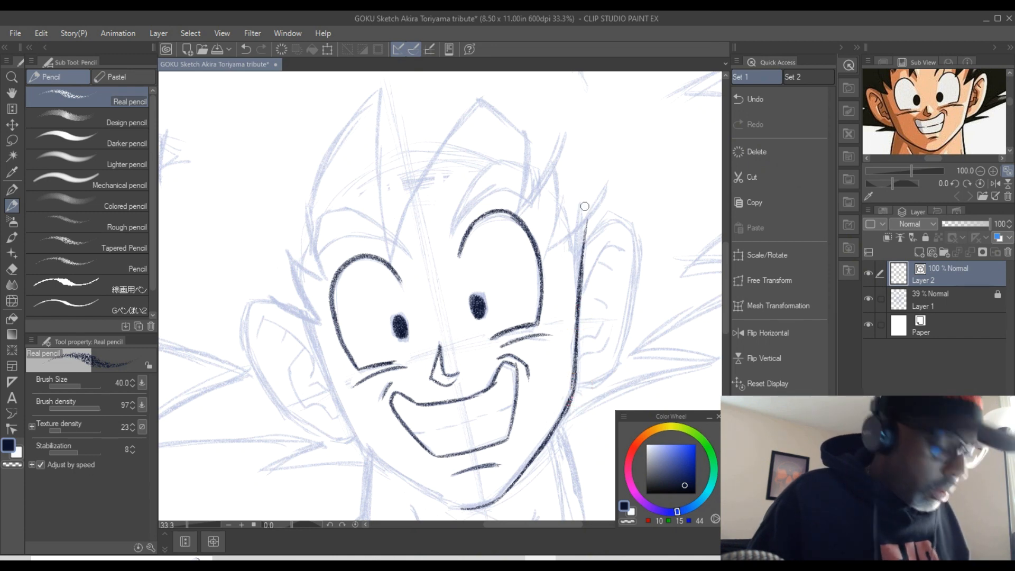
# - Trace the left jawline from the chin up to the jaw corner in dark pencil
pyautogui.moveTo(386, 467); pyautogui.dragTo(448, 502)
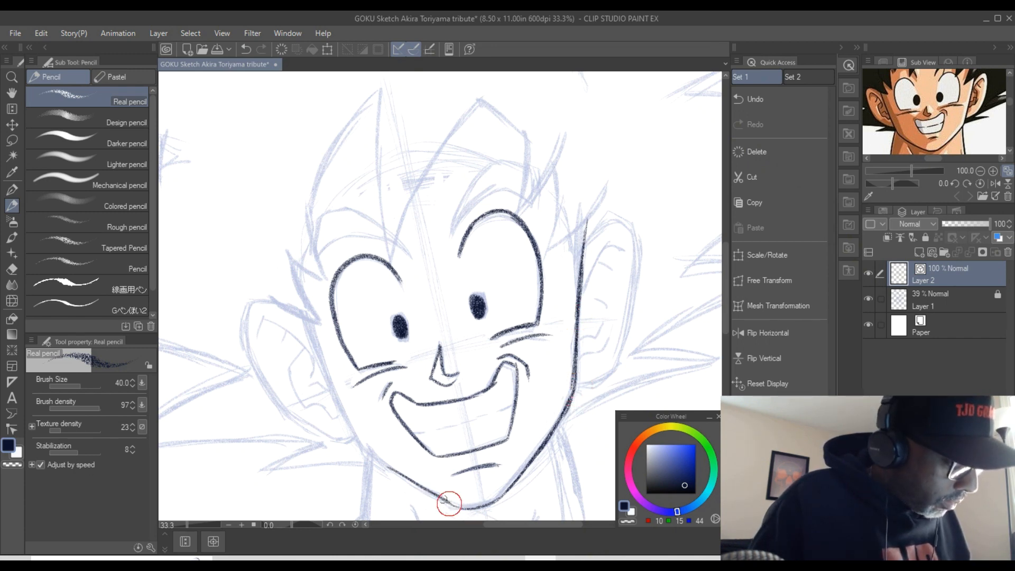
pyautogui.moveTo(370, 453); pyautogui.dragTo(463, 512)
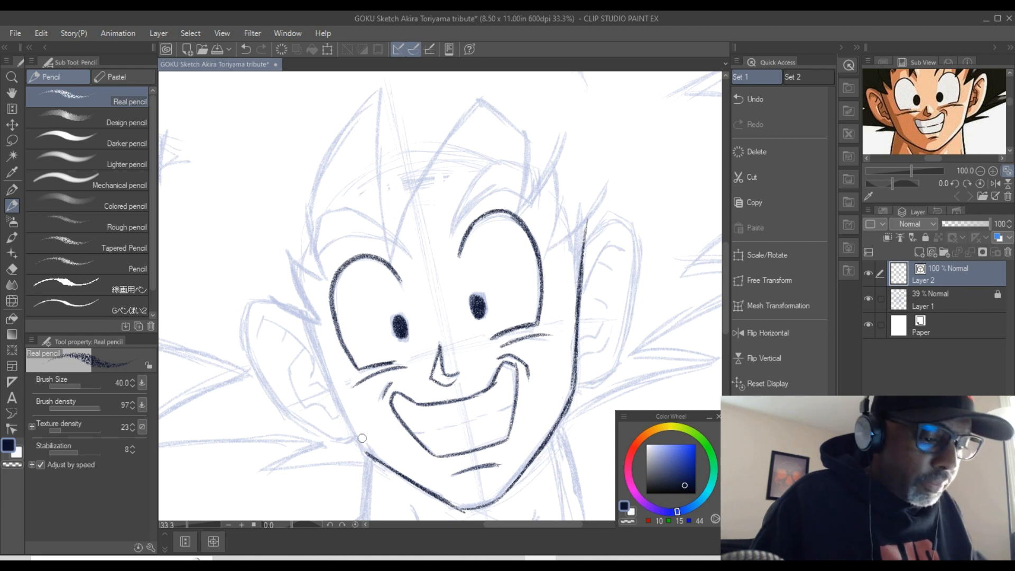
pyautogui.hotkey('ctrl', 'z')
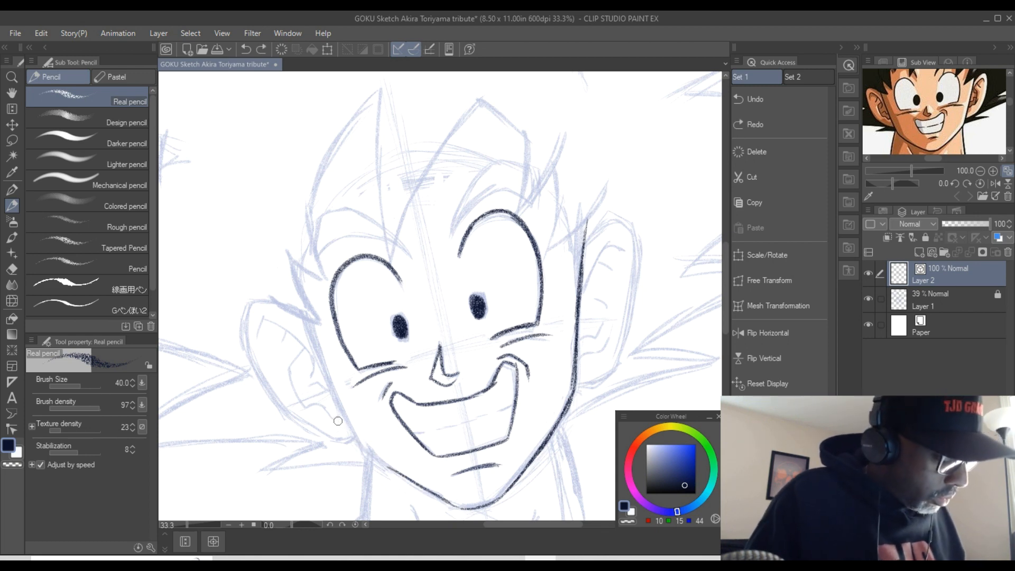
pyautogui.moveTo(463, 512)
pyautogui.mouseDown()
pyautogui.moveTo(371, 459)
pyautogui.moveTo(415, 484)
pyautogui.mouseUp()
pyautogui.moveTo(373, 458); pyautogui.dragTo(430, 492)
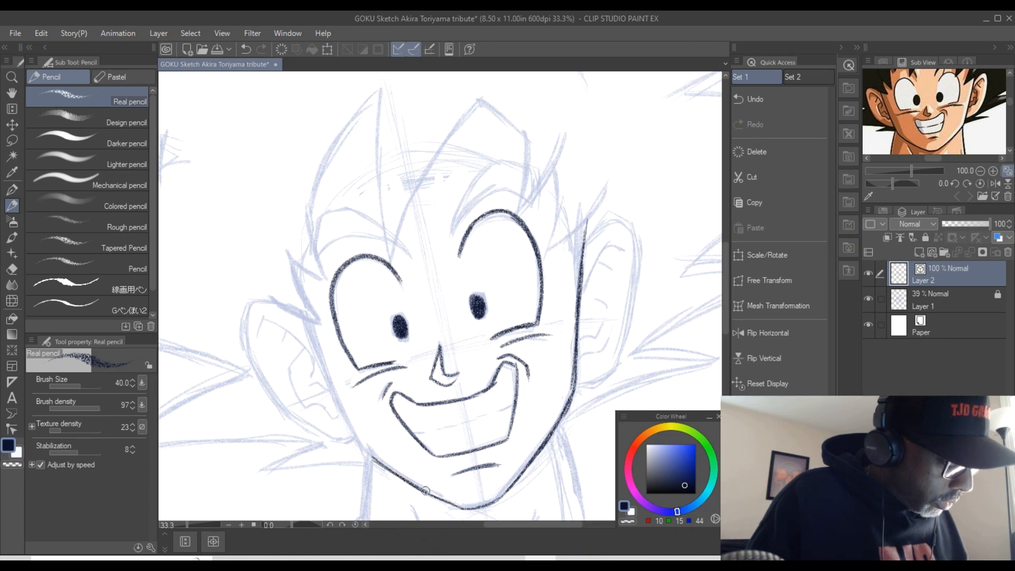
pyautogui.moveTo(372, 456); pyautogui.dragTo(457, 506)
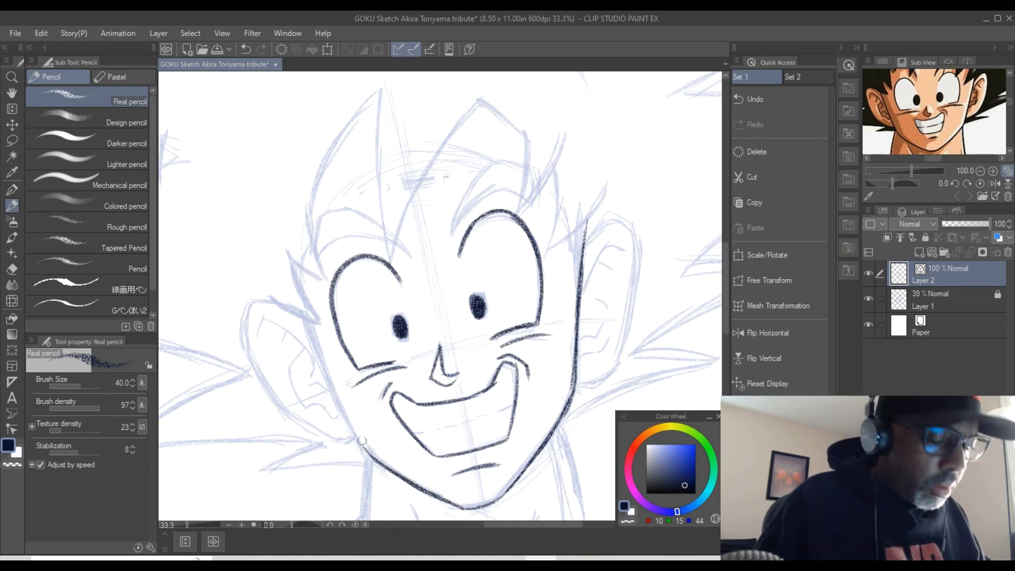
pyautogui.moveTo(339, 388); pyautogui.dragTo(360, 443)
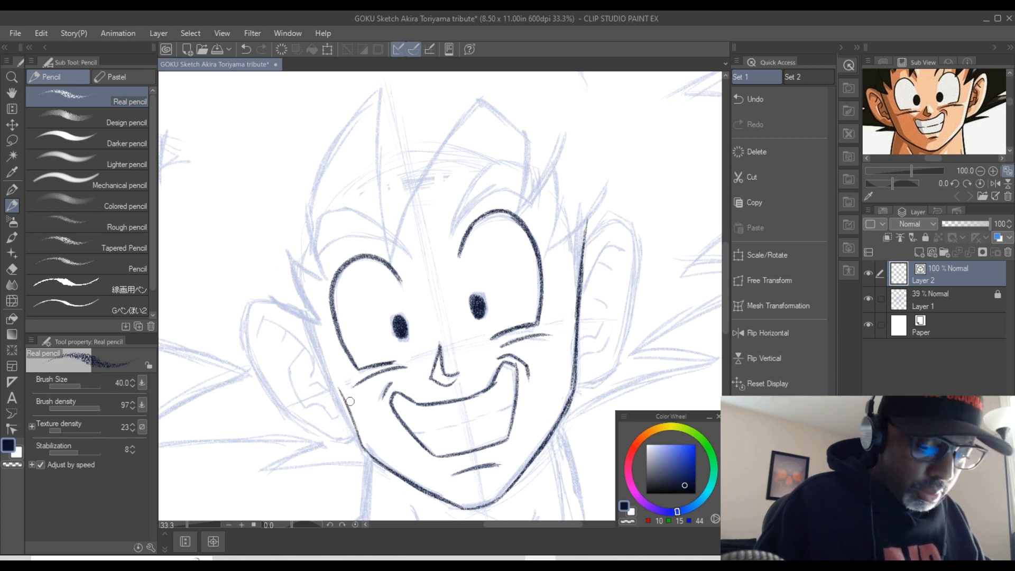
pyautogui.hotkey('ctrl', 'z')
pyautogui.moveTo(365, 453); pyautogui.dragTo(300, 334)
pyautogui.moveTo(335, 398)
pyautogui.mouseDown()
pyautogui.moveTo(289, 310)
pyautogui.moveTo(339, 408)
pyautogui.mouseUp()
pyautogui.moveTo(321, 371); pyautogui.dragTo(362, 445)
pyautogui.moveTo(350, 423)
pyautogui.mouseDown()
pyautogui.moveTo(292, 315)
pyautogui.moveTo(349, 410)
pyautogui.moveTo(328, 390)
pyautogui.moveTo(319, 354)
pyautogui.mouseUp()
pyautogui.hotkey('ctrl', 'z')
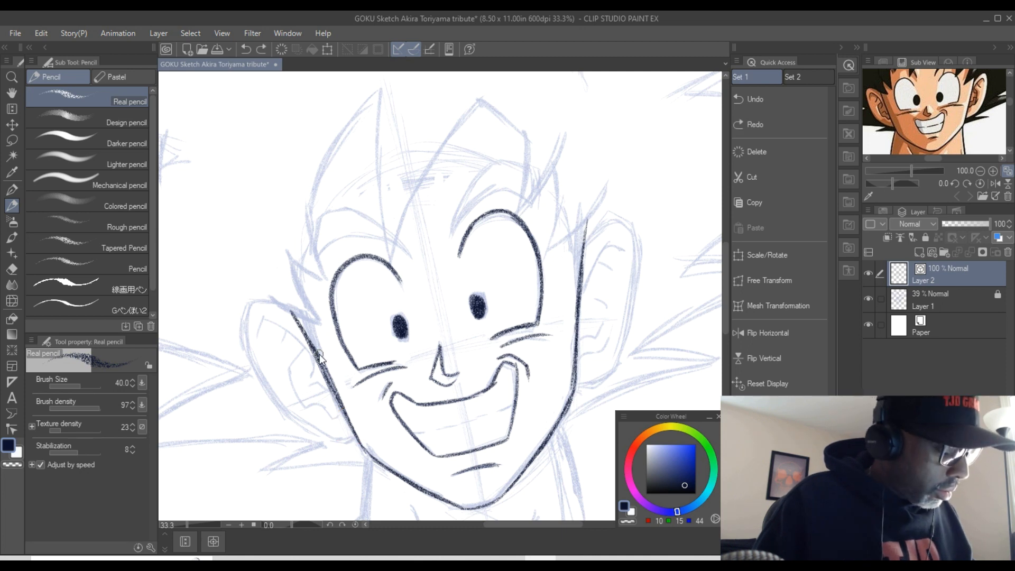
pyautogui.hotkey('ctrl', 'z')
pyautogui.hotkey('ctrl', 'z')
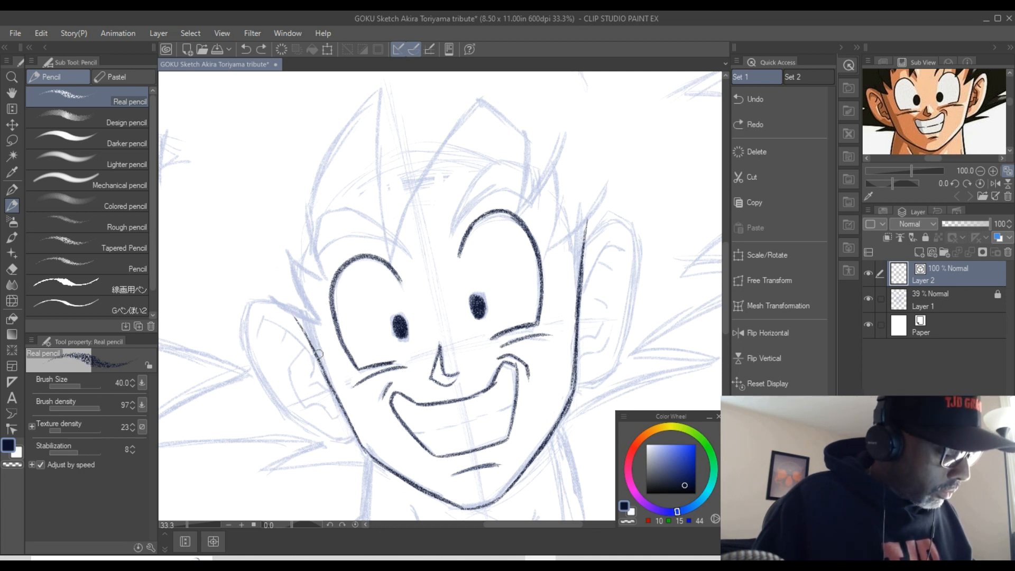
pyautogui.hotkey('ctrl', 'z')
pyautogui.hotkey('ctrl', 'z')
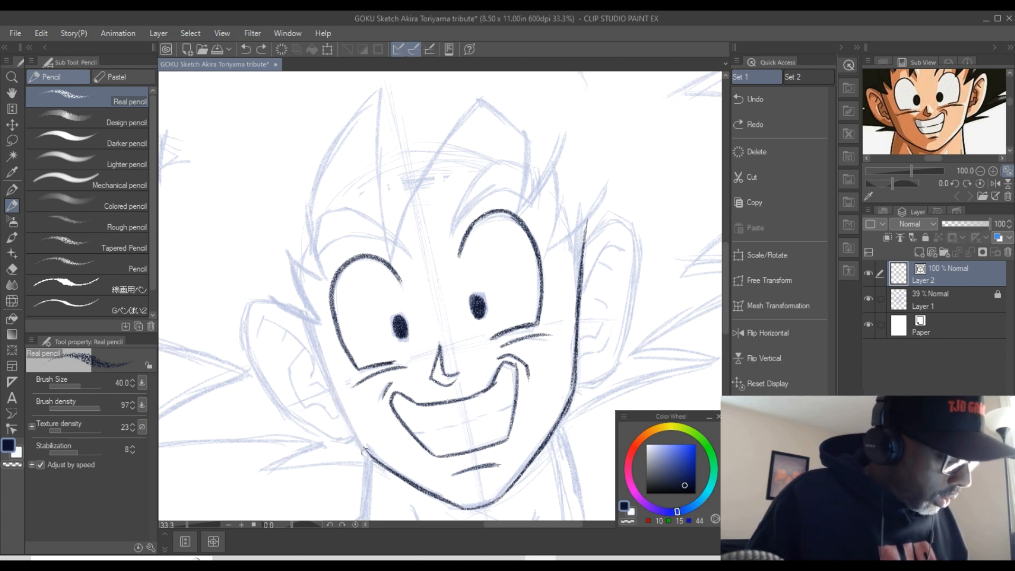
# - Trace the left cheek from the jaw corner up past the ear, and the dividing line between the teeth
pyautogui.moveTo(353, 438); pyautogui.dragTo(394, 477)
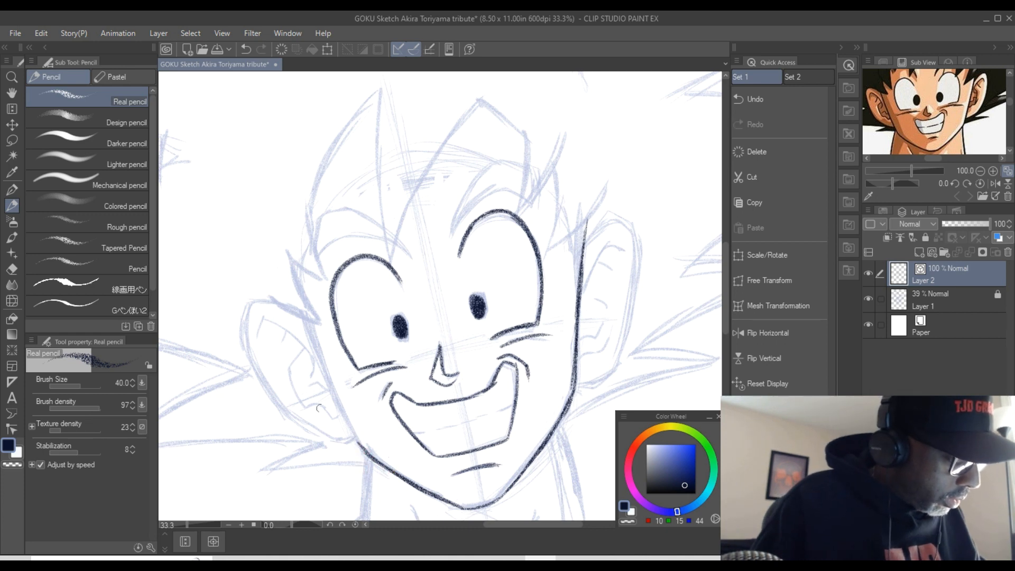
pyautogui.moveTo(317, 365); pyautogui.dragTo(353, 438)
pyautogui.moveTo(308, 336); pyautogui.dragTo(343, 401)
pyautogui.moveTo(292, 310); pyautogui.dragTo(343, 412)
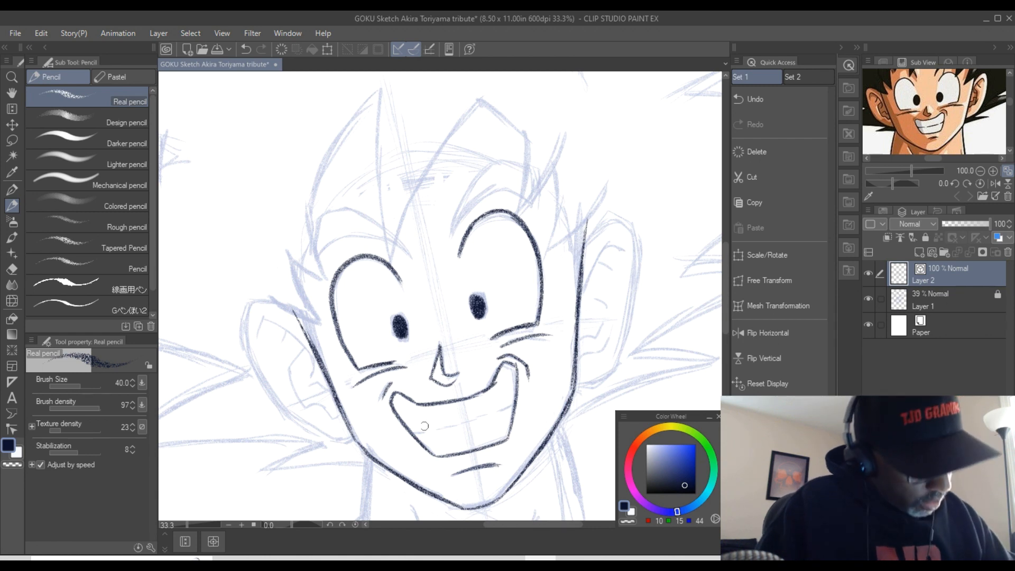
pyautogui.moveTo(416, 433); pyautogui.dragTo(440, 430)
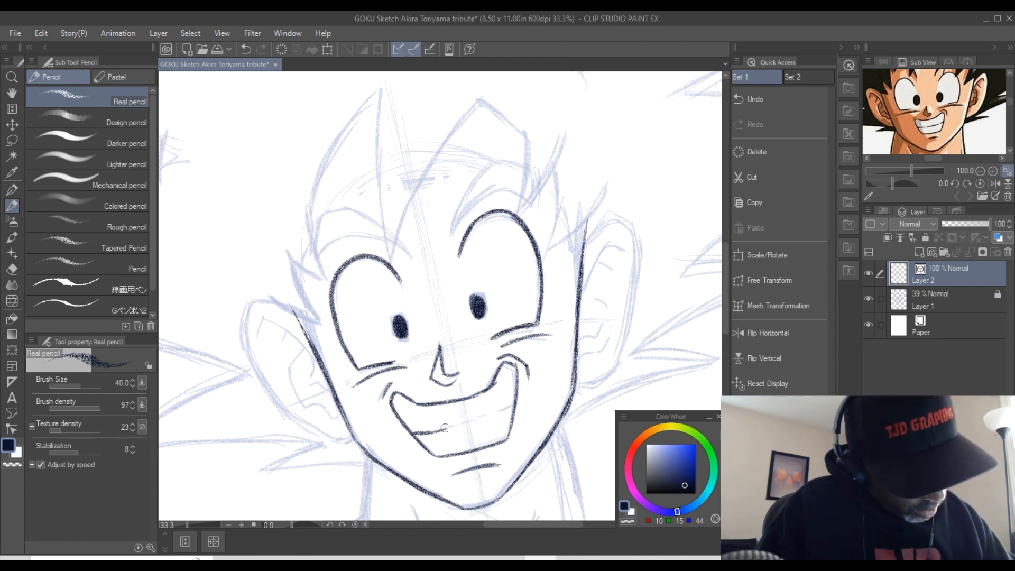
pyautogui.moveTo(508, 408); pyautogui.dragTo(457, 424)
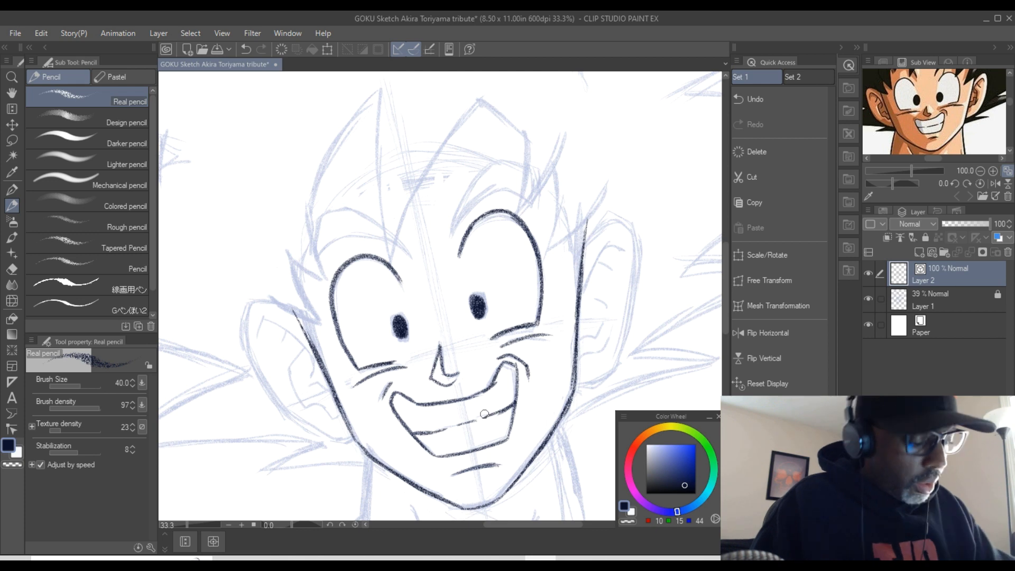
# - Trace the right ear's outline and its inner folds in dark pencil
pyautogui.moveTo(584, 240)
pyautogui.mouseDown()
pyautogui.moveTo(619, 221)
pyautogui.moveTo(637, 270)
pyautogui.moveTo(623, 337)
pyautogui.mouseUp()
pyautogui.moveTo(637, 254); pyautogui.dragTo(614, 358)
pyautogui.moveTo(631, 312)
pyautogui.mouseDown()
pyautogui.moveTo(605, 377)
pyautogui.moveTo(619, 353)
pyautogui.moveTo(577, 385)
pyautogui.mouseUp()
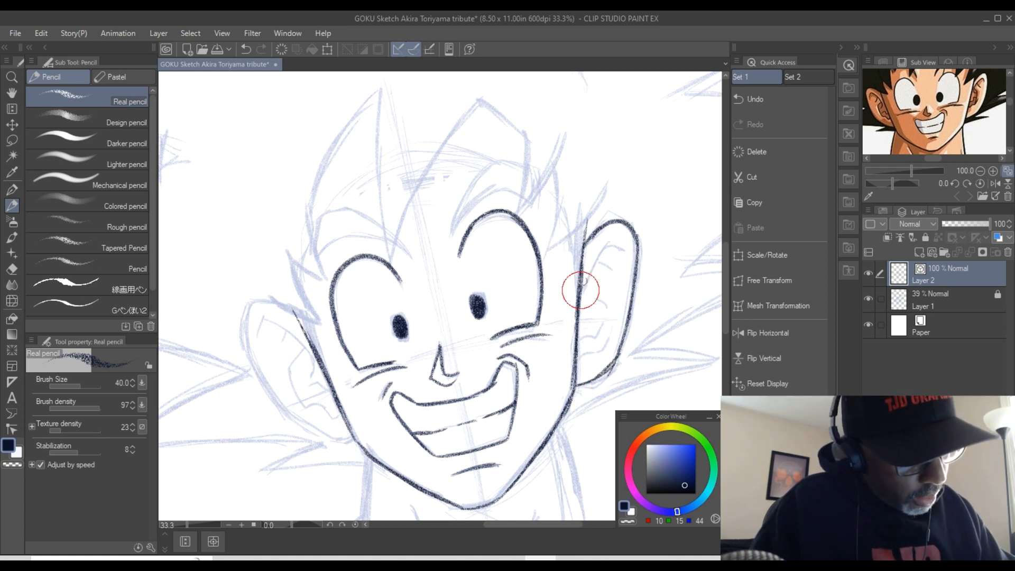
pyautogui.moveTo(597, 252)
pyautogui.mouseDown()
pyautogui.moveTo(621, 247)
pyautogui.moveTo(609, 268)
pyautogui.mouseUp()
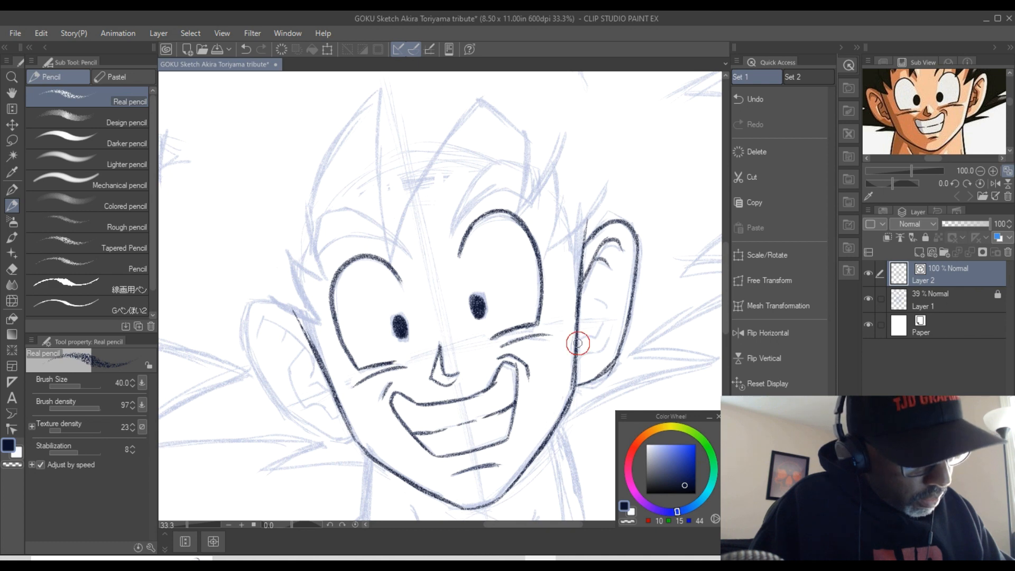
pyautogui.moveTo(613, 305)
pyautogui.mouseDown()
pyautogui.moveTo(602, 327)
pyautogui.moveTo(601, 296)
pyautogui.mouseUp()
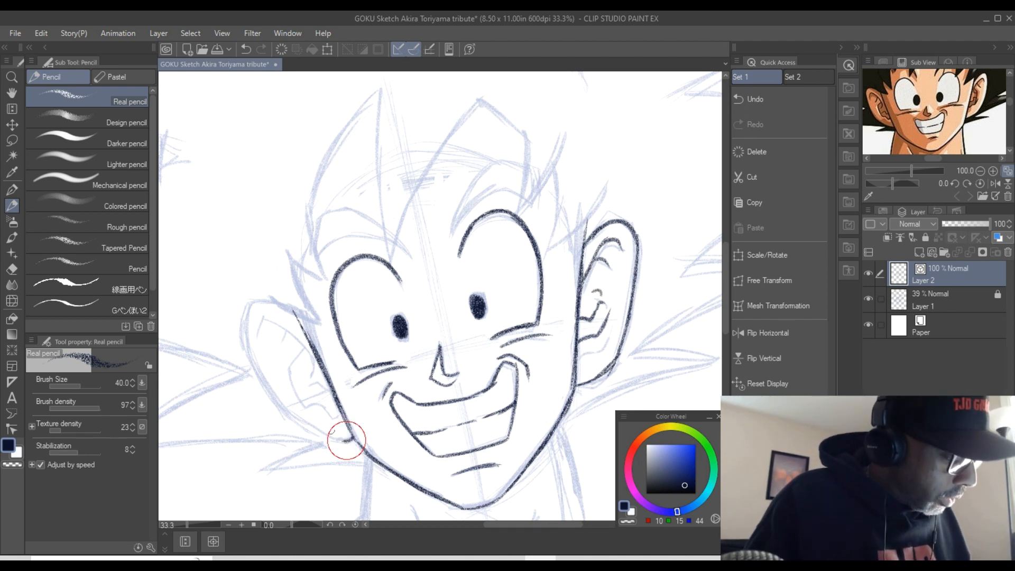
# - Trace the left ear's outline and its inner folds in dark pencil
pyautogui.moveTo(288, 313)
pyautogui.mouseDown()
pyautogui.moveTo(252, 299)
pyautogui.moveTo(237, 329)
pyautogui.moveTo(266, 388)
pyautogui.mouseUp()
pyautogui.moveTo(240, 339)
pyautogui.mouseDown()
pyautogui.moveTo(285, 410)
pyautogui.moveTo(351, 440)
pyautogui.mouseUp()
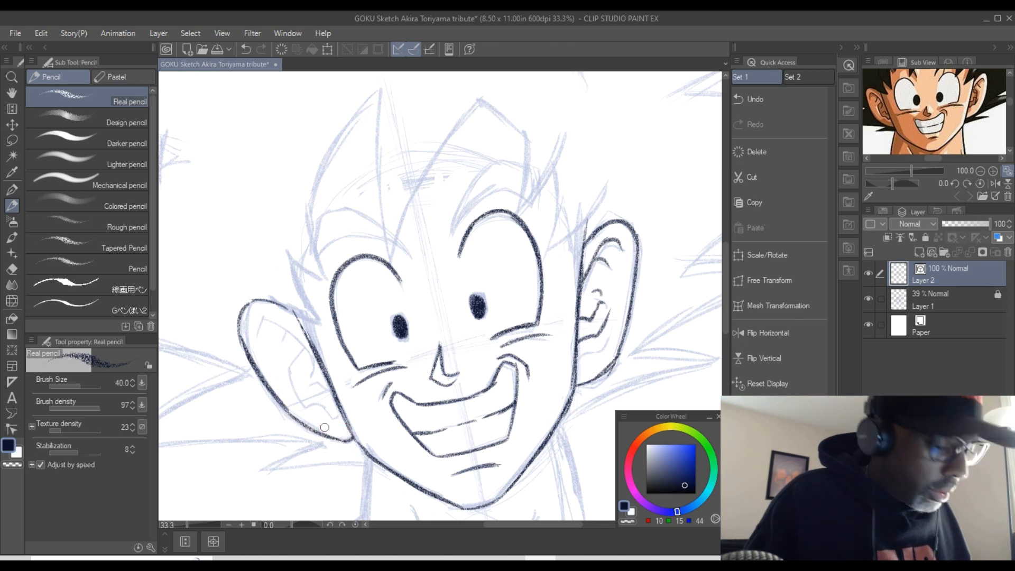
pyautogui.moveTo(312, 355)
pyautogui.mouseDown()
pyautogui.moveTo(263, 316)
pyautogui.moveTo(257, 331)
pyautogui.moveTo(313, 371)
pyautogui.mouseUp()
pyautogui.moveTo(286, 330)
pyautogui.mouseDown()
pyautogui.moveTo(275, 348)
pyautogui.moveTo(297, 358)
pyautogui.moveTo(289, 372)
pyautogui.moveTo(306, 408)
pyautogui.mouseUp()
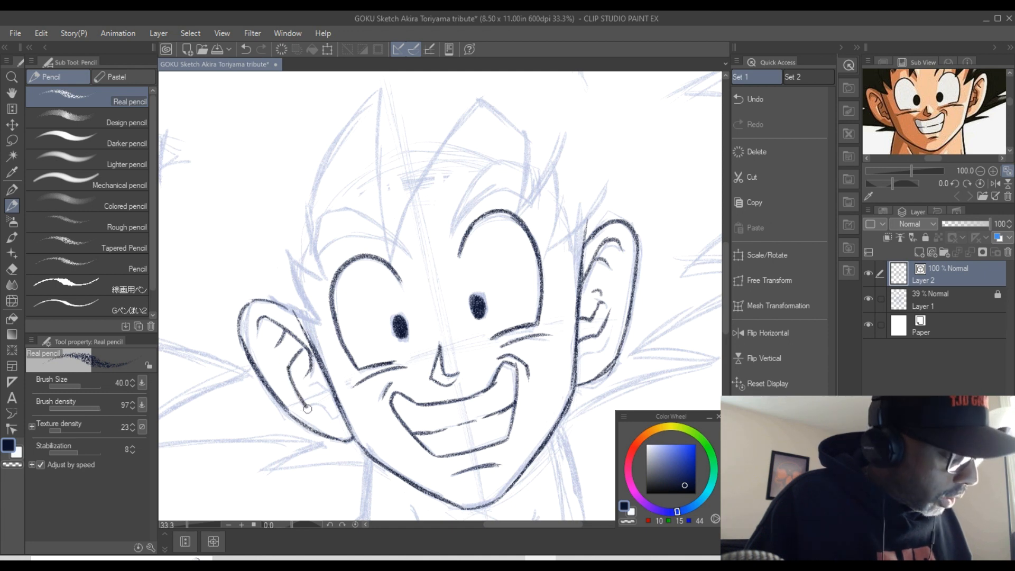
pyautogui.moveTo(326, 410)
pyautogui.mouseDown()
pyautogui.moveTo(316, 381)
pyautogui.moveTo(322, 396)
pyautogui.moveTo(330, 389)
pyautogui.moveTo(311, 379)
pyautogui.mouseUp()
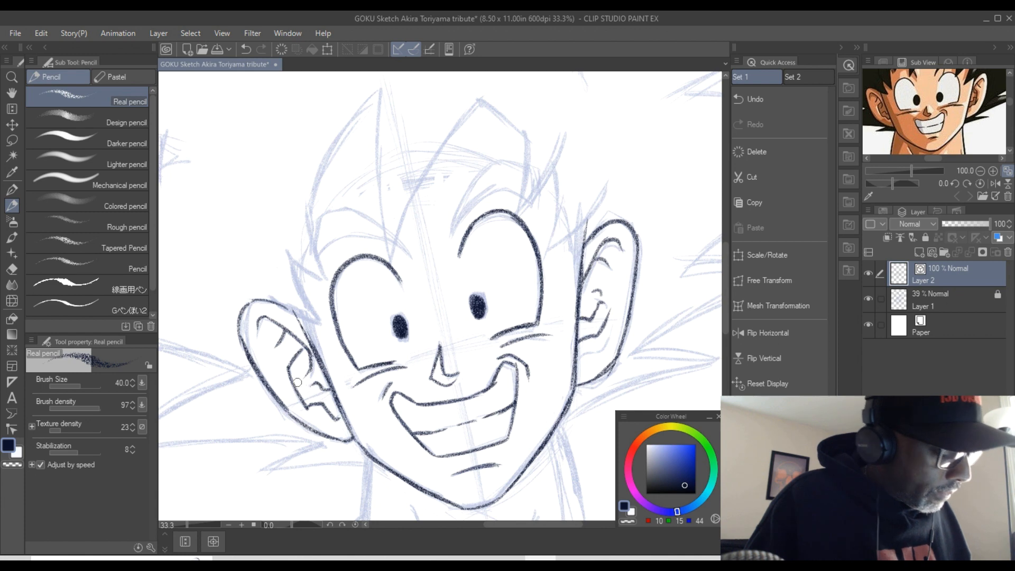
pyautogui.moveTo(234, 229); pyautogui.dragTo(287, 283)
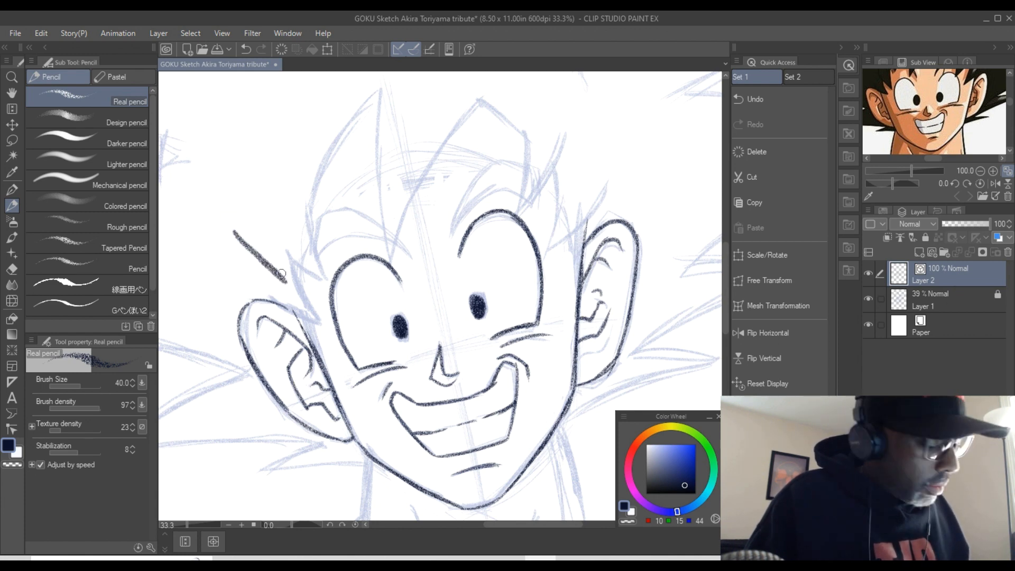
pyautogui.hotkey('ctrl', 'z')
pyautogui.moveTo(219, 227)
pyautogui.mouseDown()
pyautogui.moveTo(252, 249)
pyautogui.moveTo(221, 201)
pyautogui.moveTo(263, 245)
pyautogui.mouseUp()
pyautogui.moveTo(225, 204)
pyautogui.mouseDown()
pyautogui.moveTo(264, 243)
pyautogui.moveTo(239, 278)
pyautogui.mouseUp()
pyautogui.moveTo(195, 244); pyautogui.dragTo(236, 289)
pyautogui.moveTo(240, 167); pyautogui.dragTo(304, 232)
pyautogui.hotkey('ctrl', 'z')
pyautogui.hotkey('ctrl', 'z')
pyautogui.hotkey('ctrl', 'z')
pyautogui.hotkey('ctrl', 'z')
pyautogui.hotkey('ctrl', 'z')
pyautogui.hotkey('ctrl', 'z')
pyautogui.hotkey('ctrl', 'z')
pyautogui.hotkey('ctrl', 'z')
pyautogui.hotkey('ctrl', 'z')
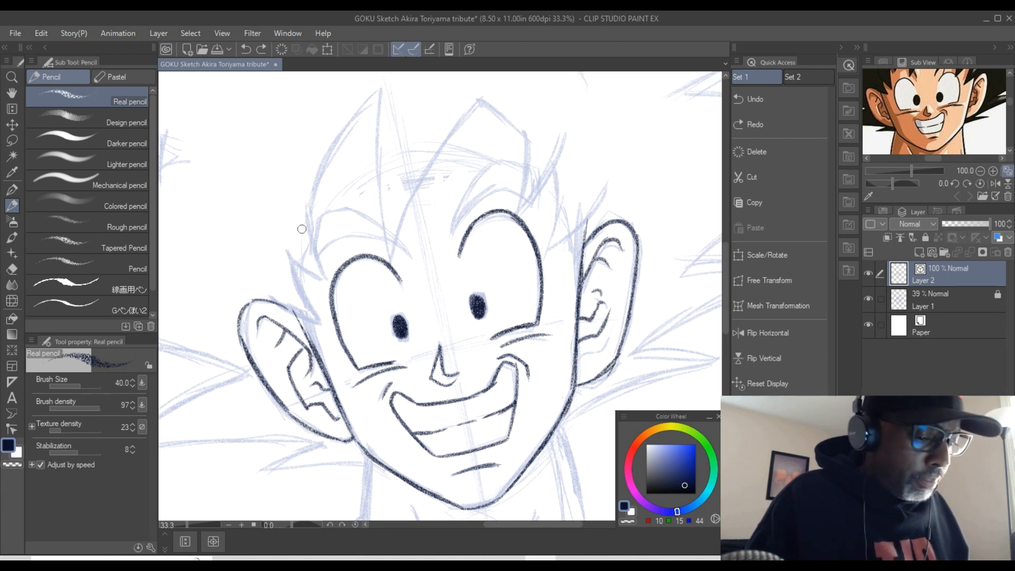
pyautogui.moveTo(208, 234); pyautogui.dragTo(251, 268)
pyautogui.moveTo(212, 214)
pyautogui.mouseDown()
pyautogui.moveTo(246, 246)
pyautogui.moveTo(261, 246)
pyautogui.mouseUp()
pyautogui.moveTo(214, 182); pyautogui.dragTo(258, 217)
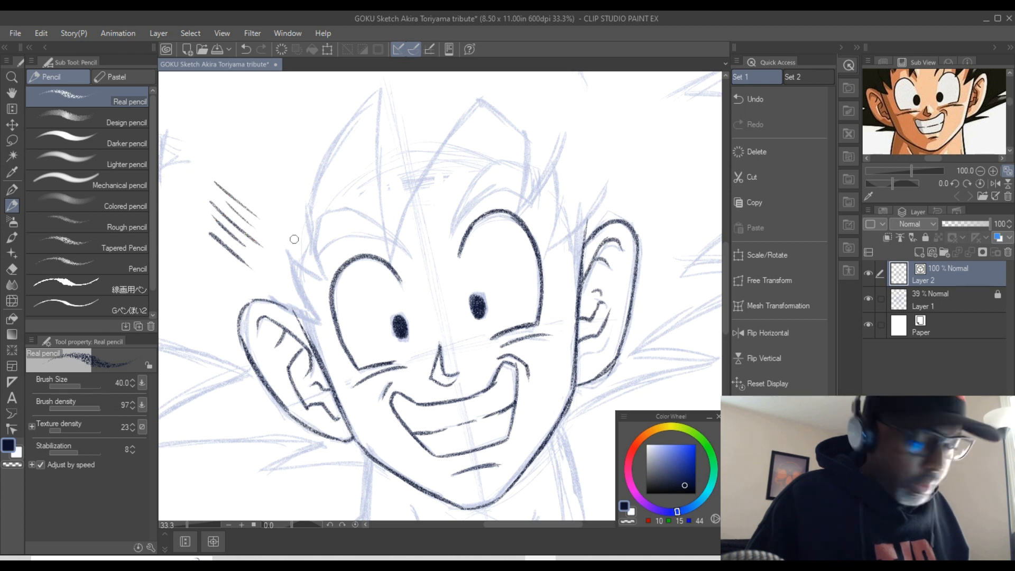
pyautogui.hotkey('ctrl', 'z')
pyautogui.hotkey('ctrl', 'z')
pyautogui.hotkey('ctrl', 'z')
pyautogui.hotkey('ctrl', 'z')
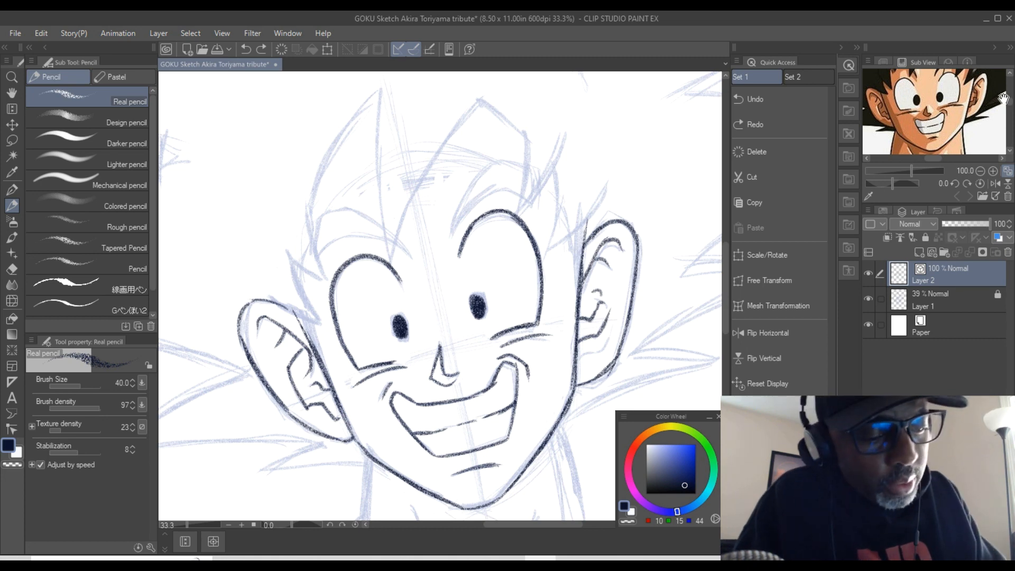
# - Trace the left eyebrow's full outline, both the arched upper edge and the lower curve, in dark pencil
pyautogui.moveTo(1010, 101); pyautogui.dragTo(1011, 99)
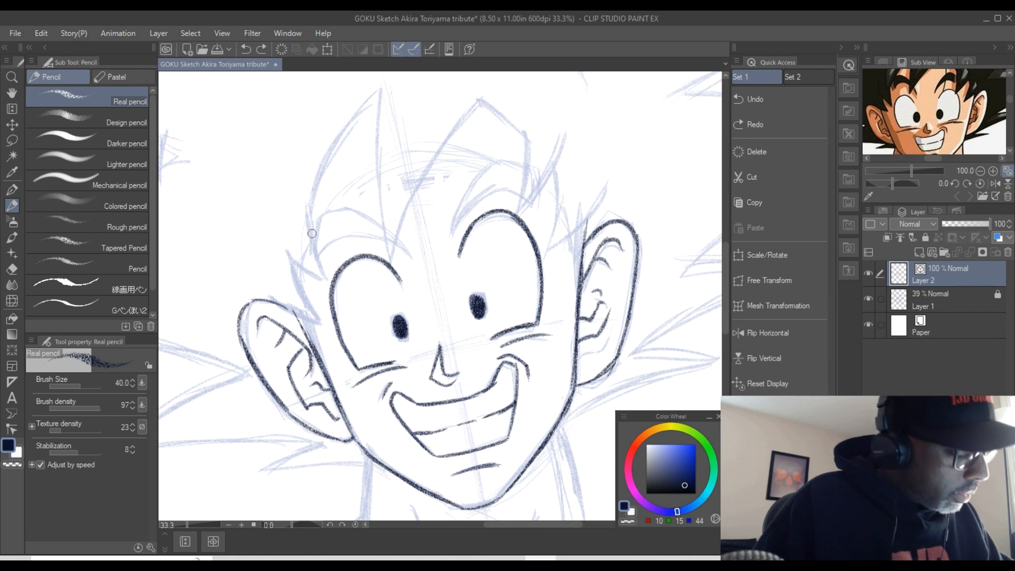
pyautogui.moveTo(315, 217); pyautogui.dragTo(311, 259)
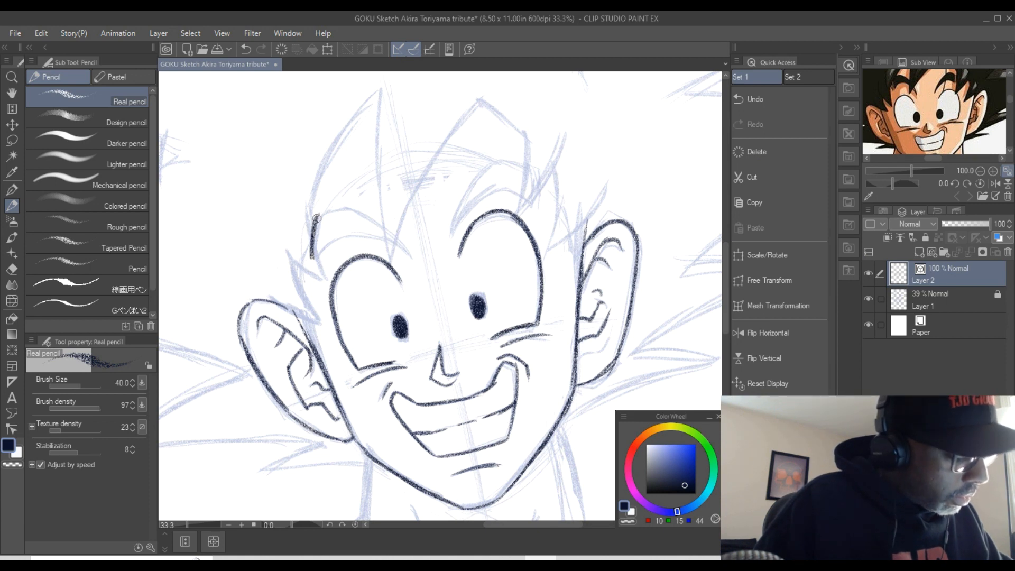
pyautogui.moveTo(311, 259)
pyautogui.mouseDown()
pyautogui.moveTo(347, 232)
pyautogui.moveTo(327, 242)
pyautogui.moveTo(354, 232)
pyautogui.moveTo(398, 243)
pyautogui.mouseUp()
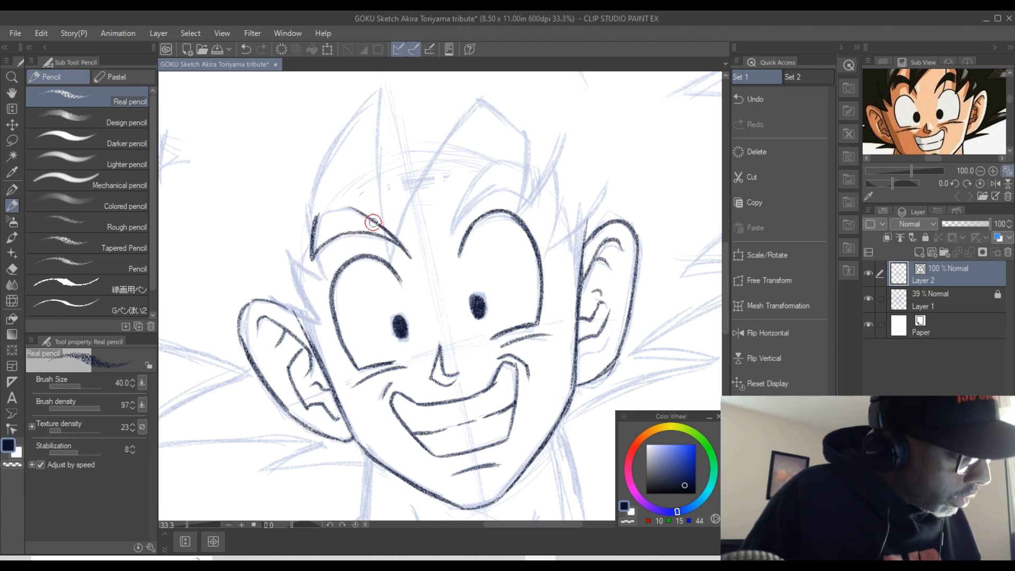
pyautogui.moveTo(346, 206)
pyautogui.mouseDown()
pyautogui.moveTo(315, 215)
pyautogui.moveTo(313, 254)
pyautogui.moveTo(341, 205)
pyautogui.mouseUp()
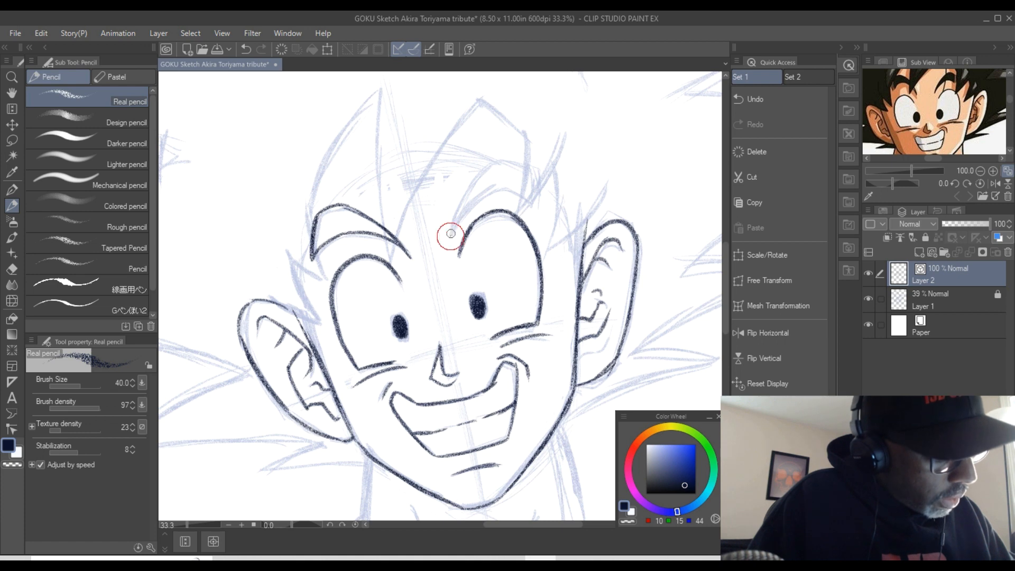
# - Trace the raised right eyebrow's outline with its squared outer end, and thicken its edges in dark pencil
pyautogui.moveTo(465, 208)
pyautogui.mouseDown()
pyautogui.moveTo(505, 185)
pyautogui.moveTo(534, 205)
pyautogui.mouseUp()
pyautogui.moveTo(449, 230); pyautogui.dragTo(497, 158)
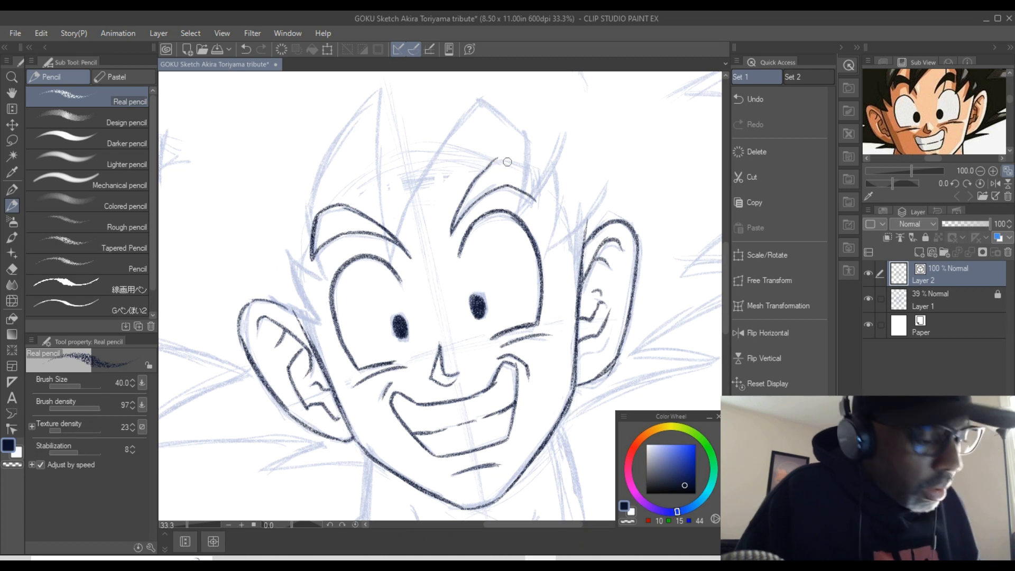
pyautogui.moveTo(498, 157); pyautogui.dragTo(534, 169)
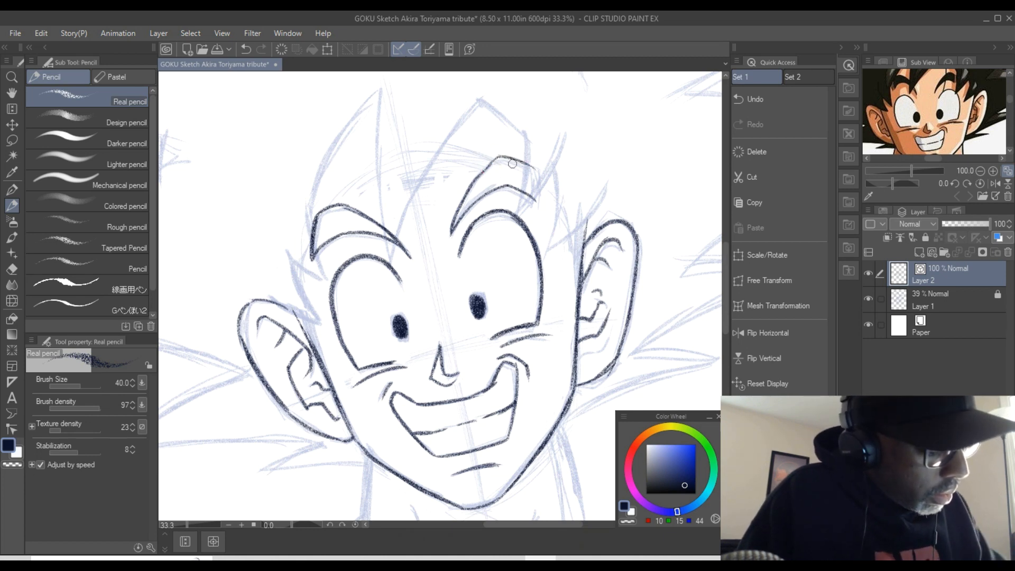
pyautogui.moveTo(546, 173); pyautogui.dragTo(538, 211)
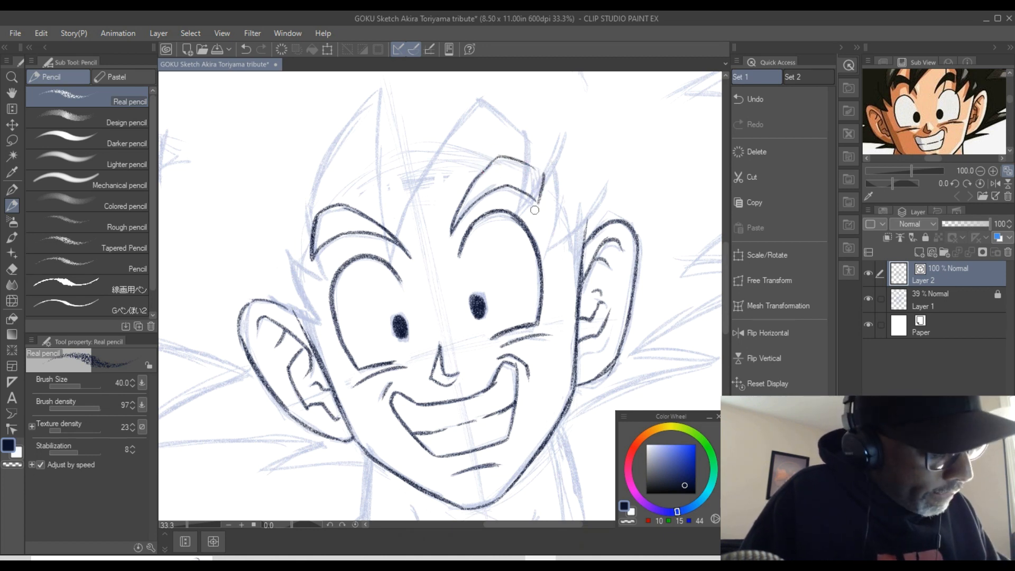
pyautogui.moveTo(546, 173)
pyautogui.mouseDown()
pyautogui.moveTo(538, 211)
pyautogui.moveTo(548, 172)
pyautogui.moveTo(520, 159)
pyautogui.moveTo(489, 169)
pyautogui.moveTo(464, 206)
pyautogui.mouseUp()
pyautogui.moveTo(482, 170); pyautogui.dragTo(453, 223)
pyautogui.moveTo(453, 227); pyautogui.dragTo(459, 208)
pyautogui.moveTo(493, 160); pyautogui.dragTo(452, 229)
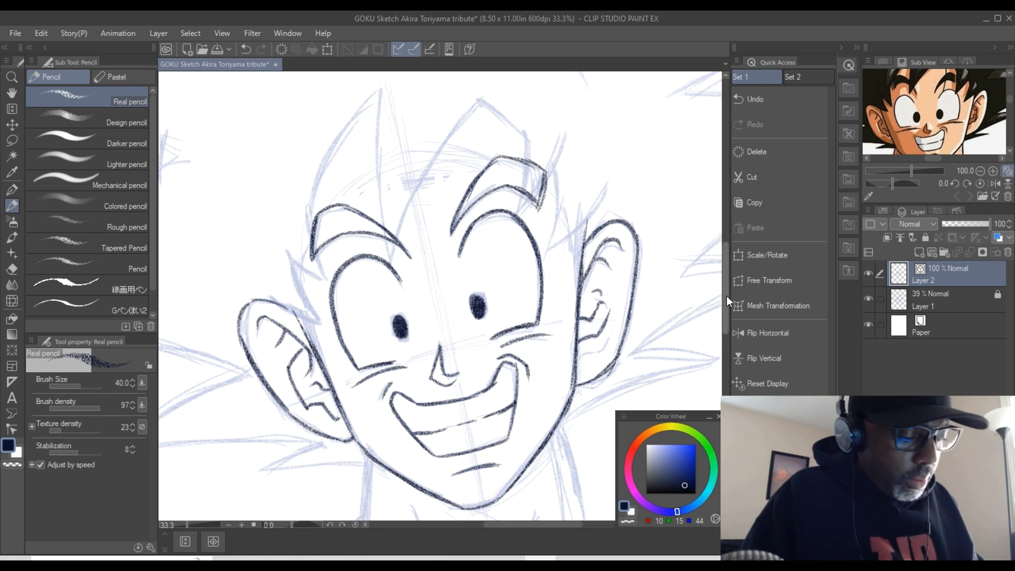
# - Erase the crease line beneath the right eye with the Hard eraser and redraw it with the Real pencil
pyautogui.moveTo(728, 306); pyautogui.dragTo(730, 286)
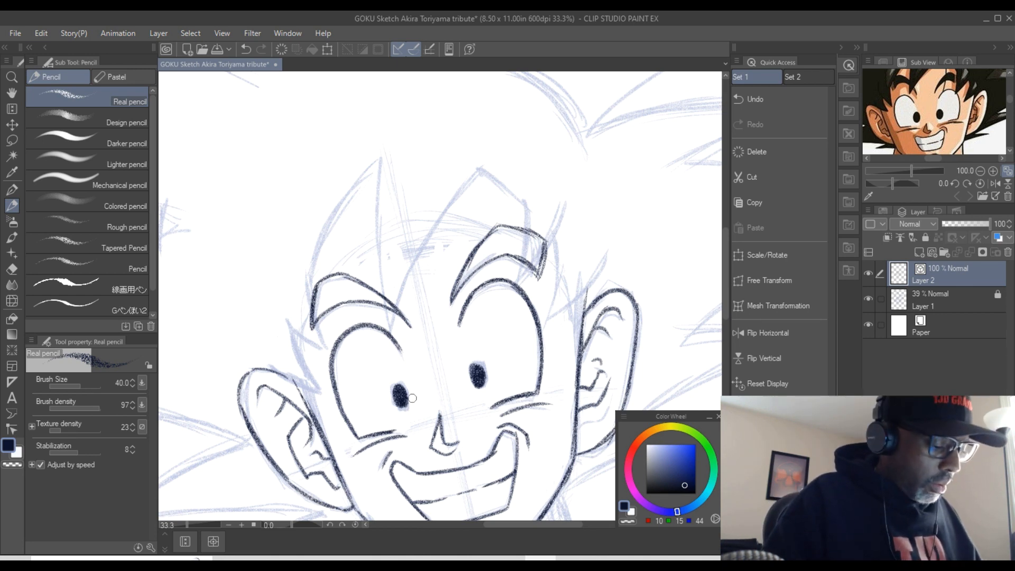
pyautogui.scroll(-1, 438, 369)
pyautogui.scroll(-1, 438, 360)
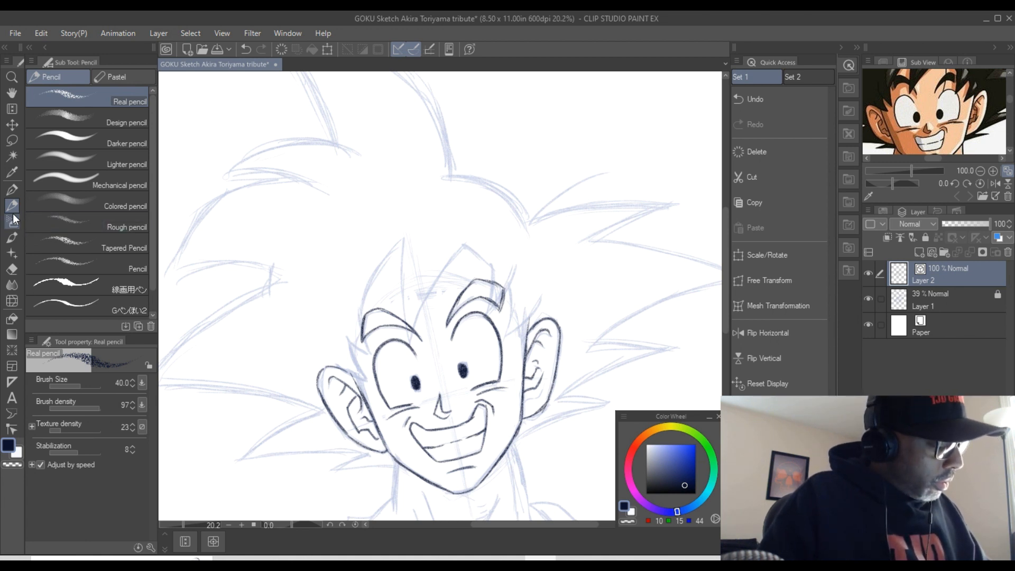
pyautogui.click(12, 269)
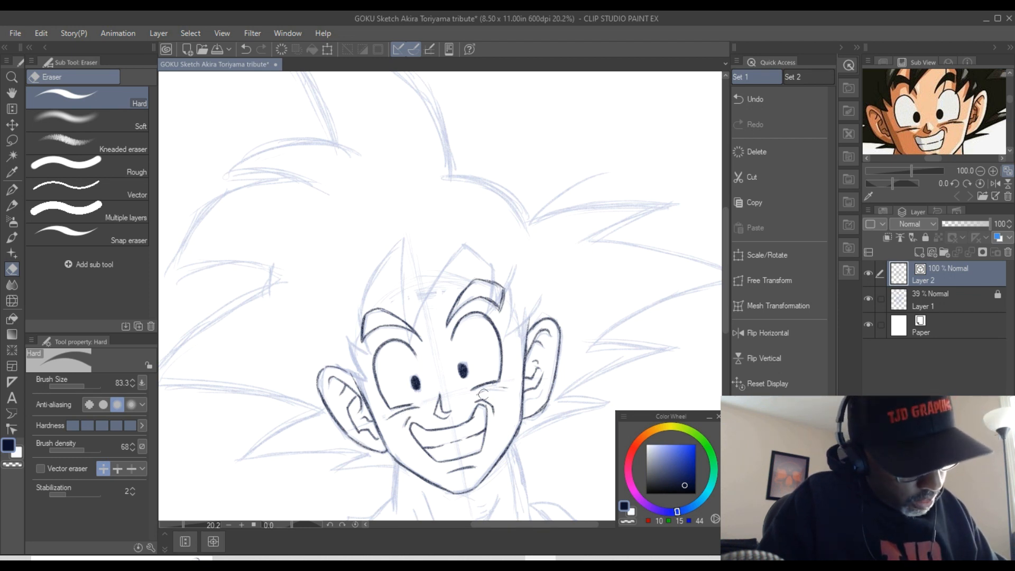
pyautogui.click(11, 205)
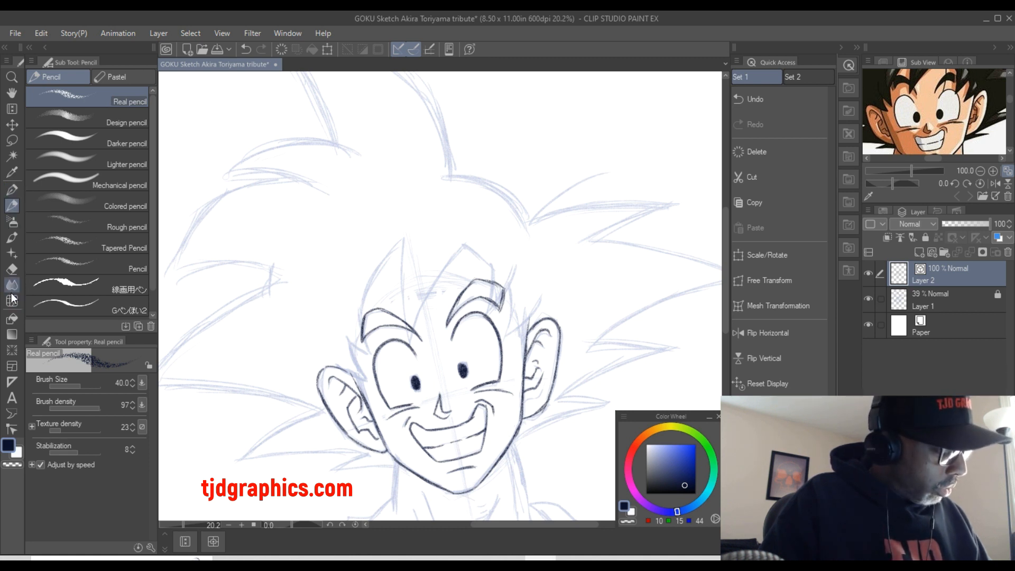
pyautogui.hotkey('ctrl', 'z')
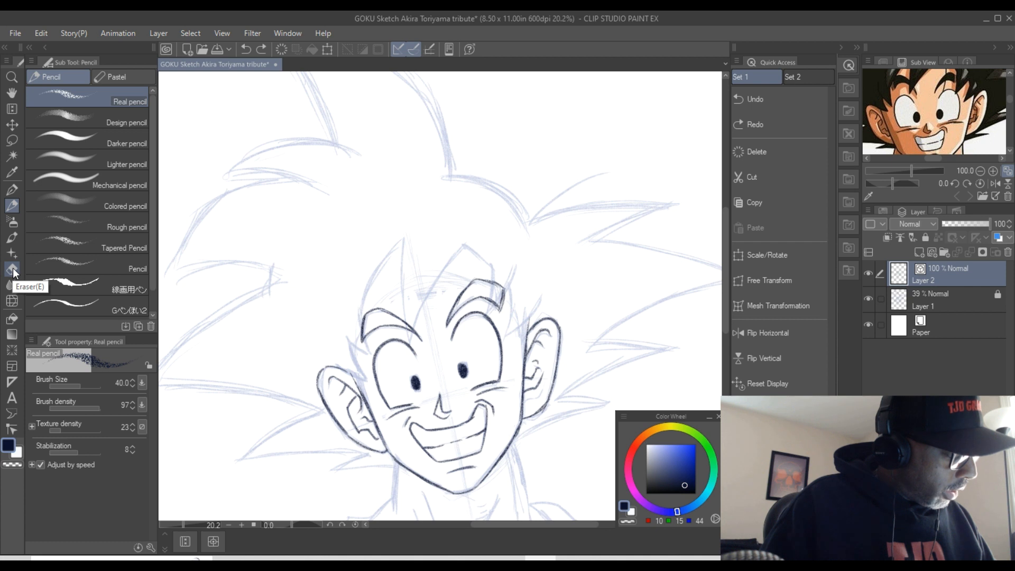
pyautogui.click(13, 269)
pyautogui.moveTo(480, 394)
pyautogui.mouseDown()
pyautogui.moveTo(494, 390)
pyautogui.moveTo(481, 393)
pyautogui.mouseUp()
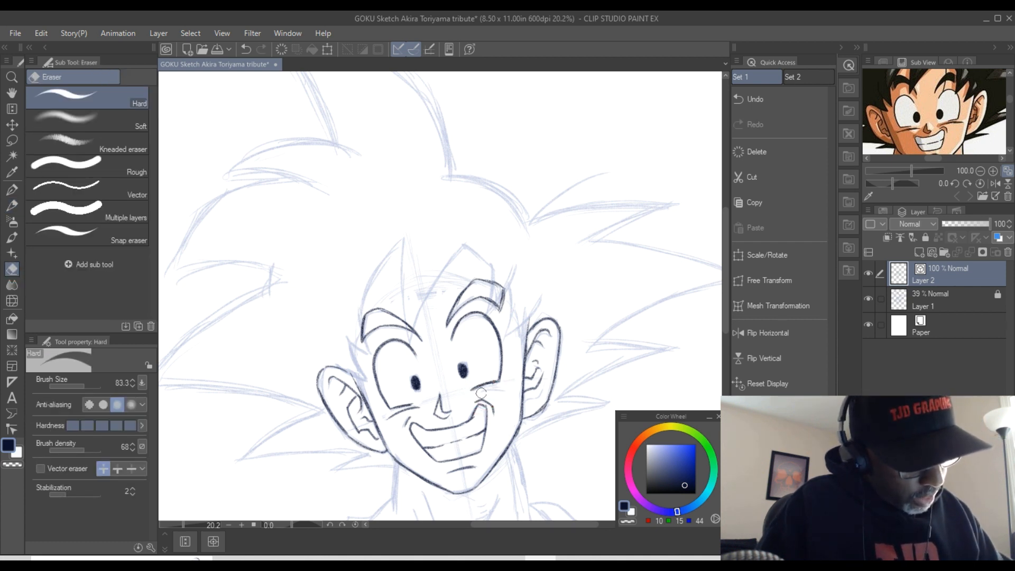
pyautogui.click(11, 207)
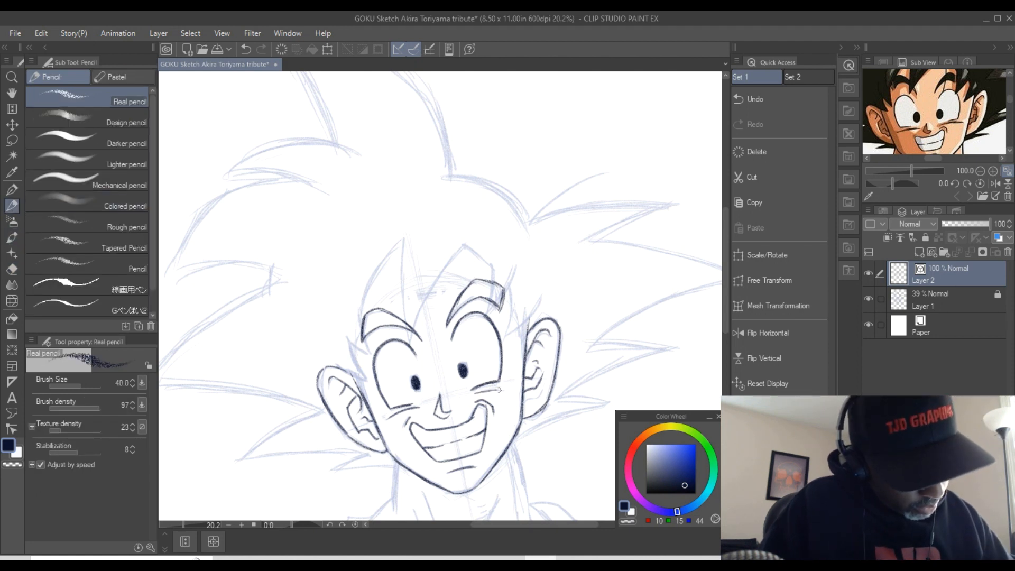
pyautogui.moveTo(493, 390)
pyautogui.mouseDown()
pyautogui.moveTo(517, 392)
pyautogui.moveTo(489, 390)
pyautogui.mouseUp()
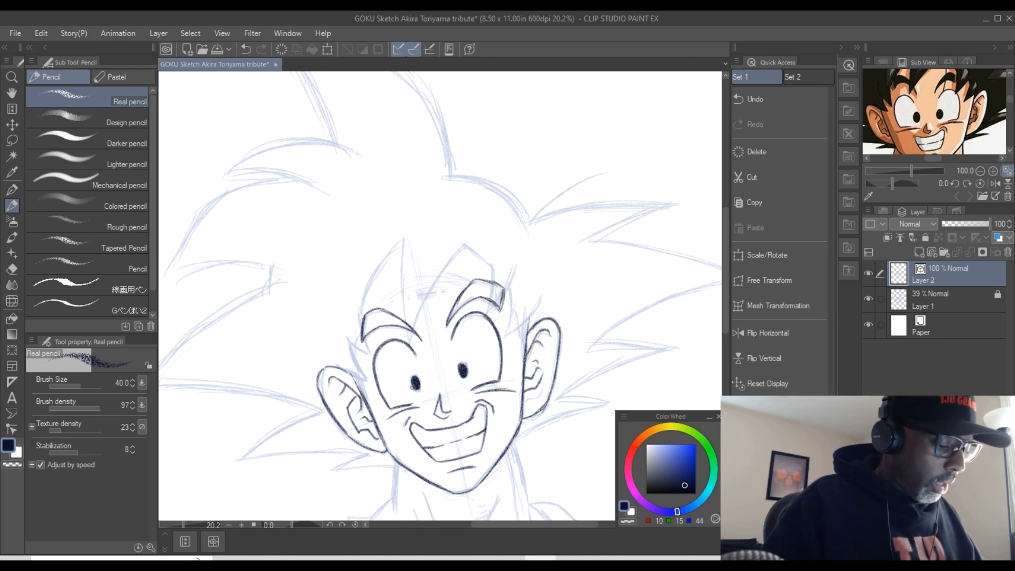
# - Trace the hair edge at the left temple and the two pointed forehead peaks of the hairline in dark pencil
pyautogui.scroll(-3, 412, 387)
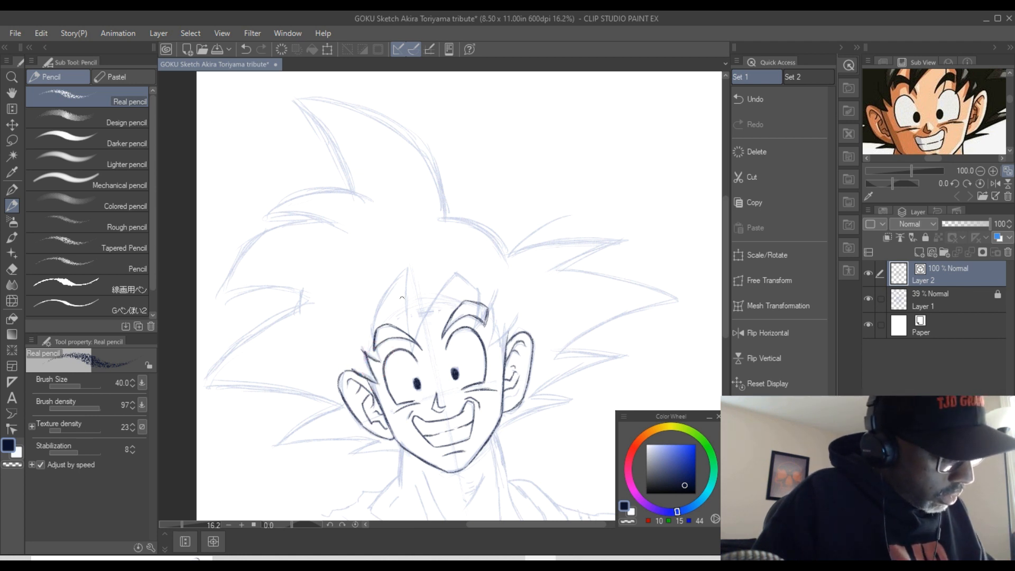
pyautogui.moveTo(373, 341)
pyautogui.mouseDown()
pyautogui.moveTo(402, 270)
pyautogui.moveTo(411, 338)
pyautogui.mouseUp()
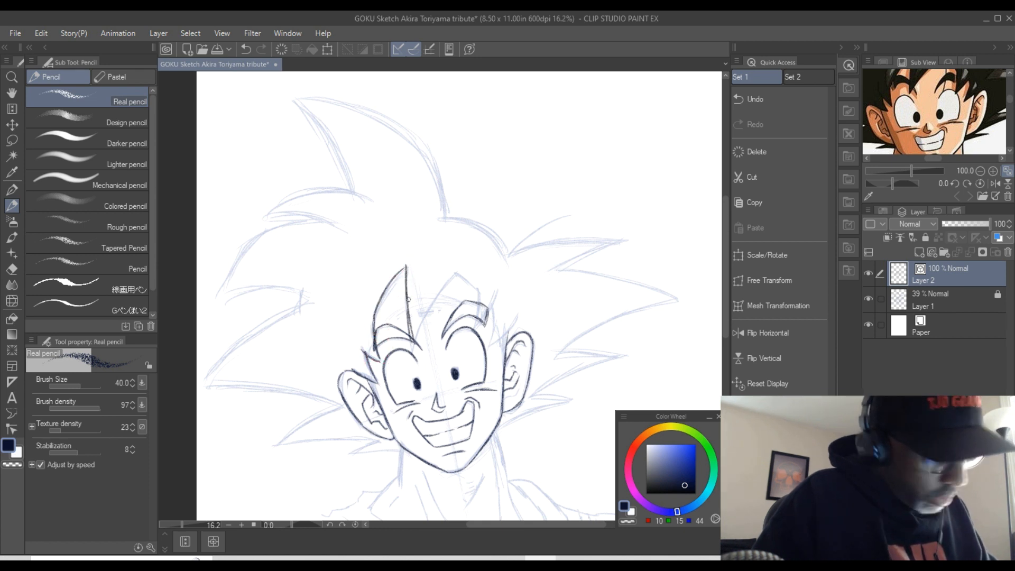
pyautogui.hotkey('ctrl', 'z')
pyautogui.hotkey('ctrl', 'z')
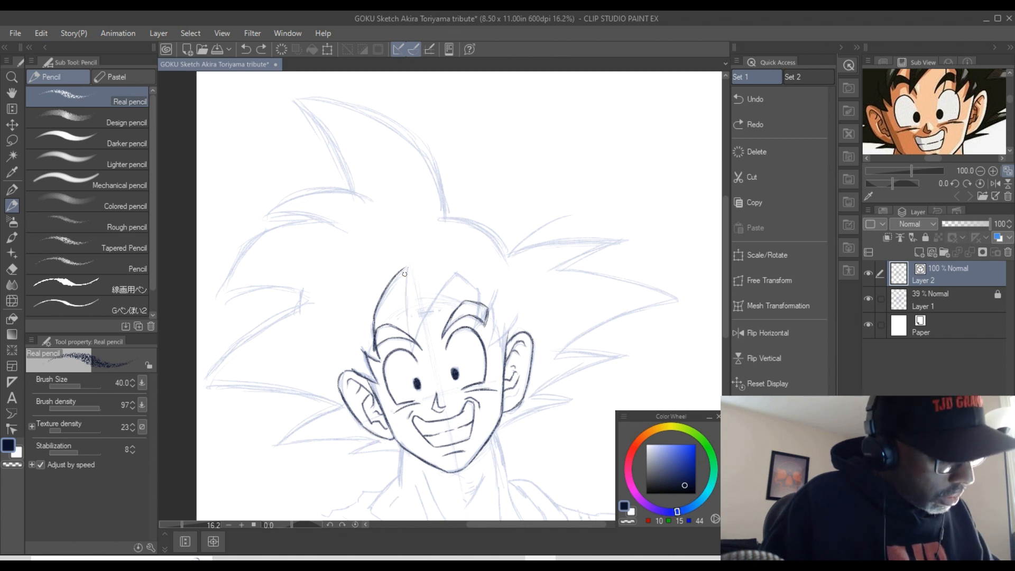
pyautogui.moveTo(406, 267)
pyautogui.mouseDown()
pyautogui.moveTo(403, 320)
pyautogui.moveTo(415, 338)
pyautogui.moveTo(455, 274)
pyautogui.mouseUp()
pyautogui.moveTo(425, 316)
pyautogui.mouseDown()
pyautogui.moveTo(458, 273)
pyautogui.moveTo(478, 290)
pyautogui.mouseUp()
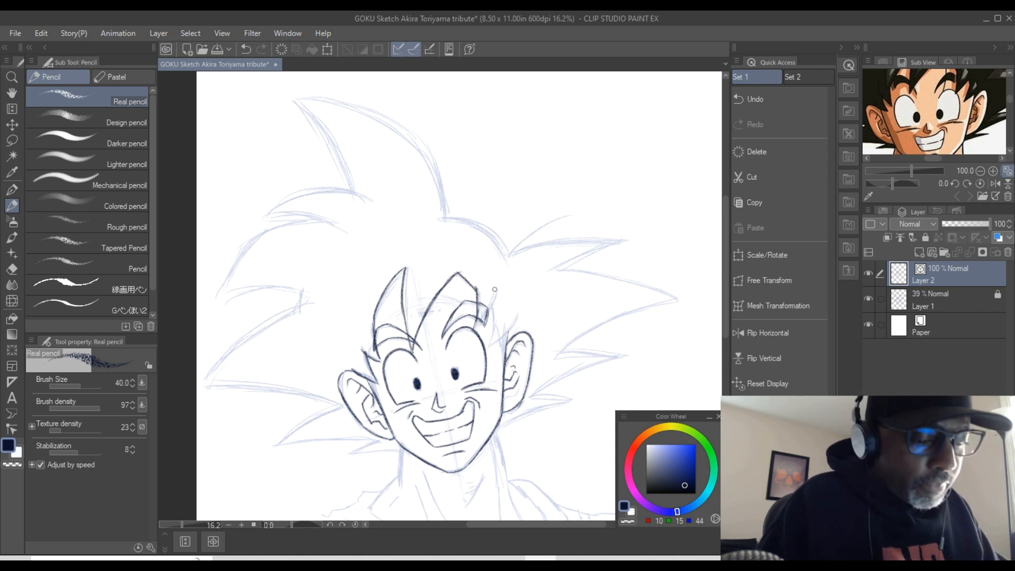
# - Trace the short jagged hair points beyond the right eyebrow and the small strands above the right ear
pyautogui.moveTo(481, 324); pyautogui.dragTo(499, 295)
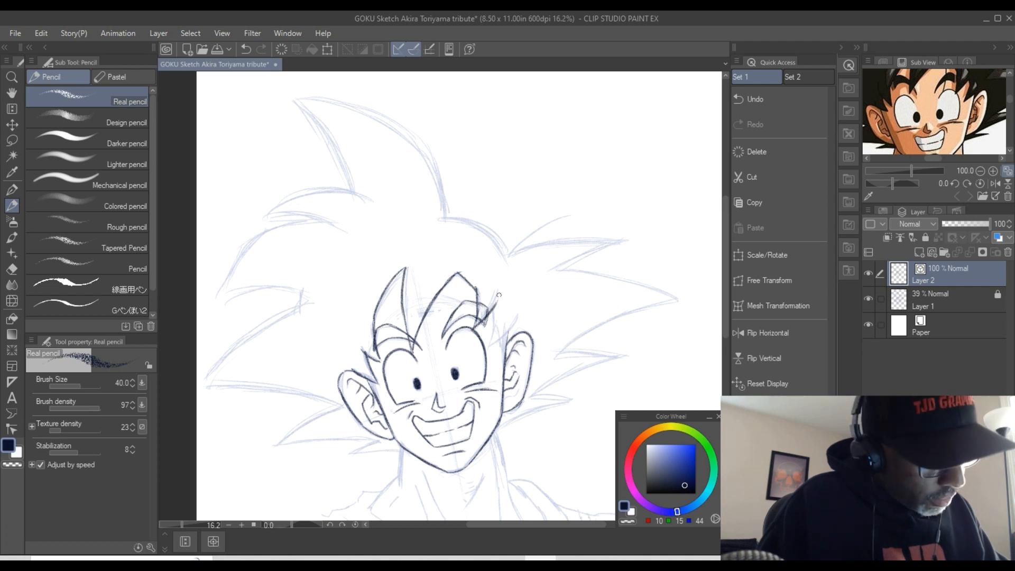
pyautogui.hotkey('ctrl', 'z')
pyautogui.hotkey('ctrl', 'z')
pyautogui.hotkey('ctrl', 'z')
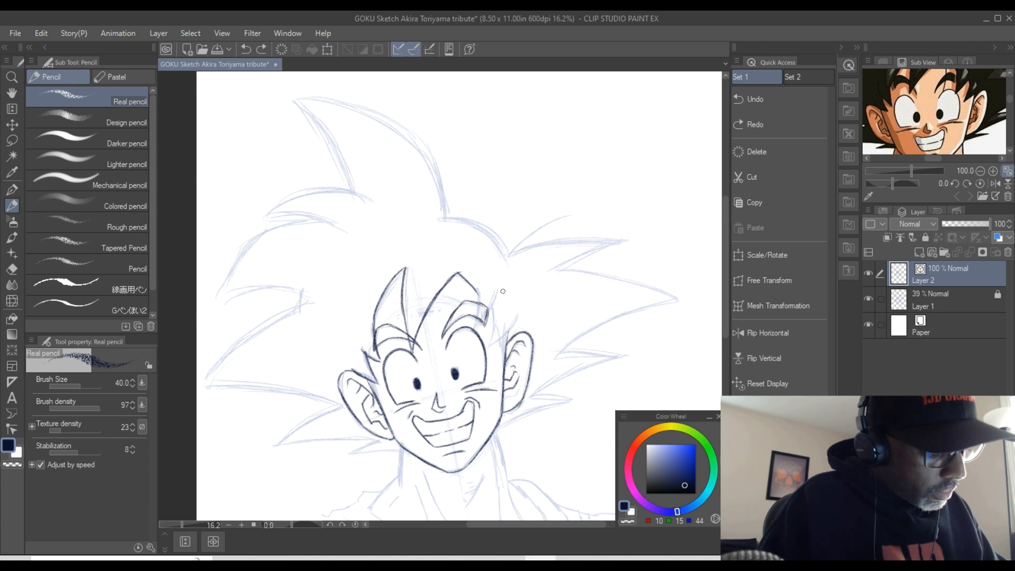
pyautogui.moveTo(480, 301); pyautogui.dragTo(486, 323)
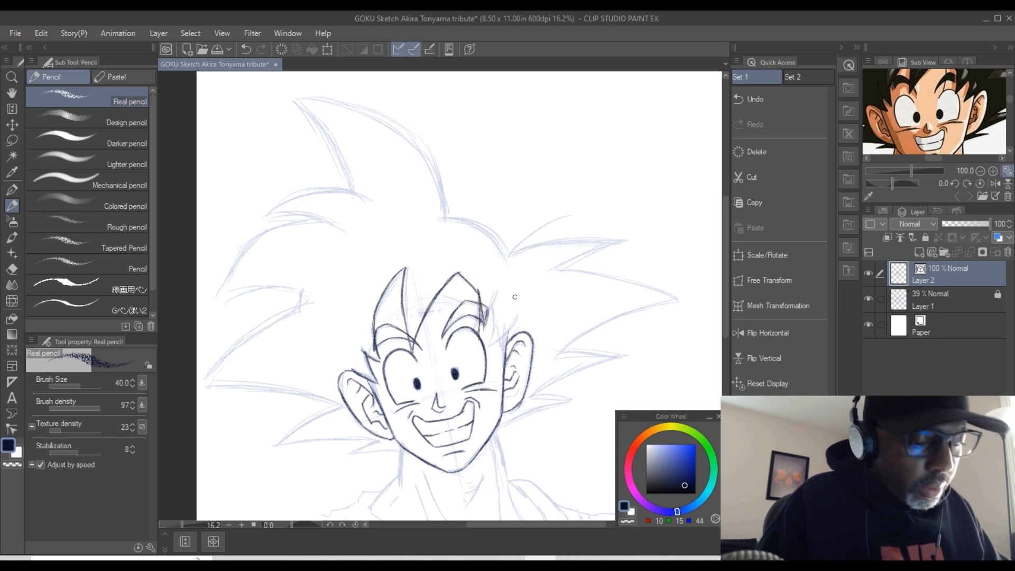
pyautogui.moveTo(477, 329); pyautogui.dragTo(497, 295)
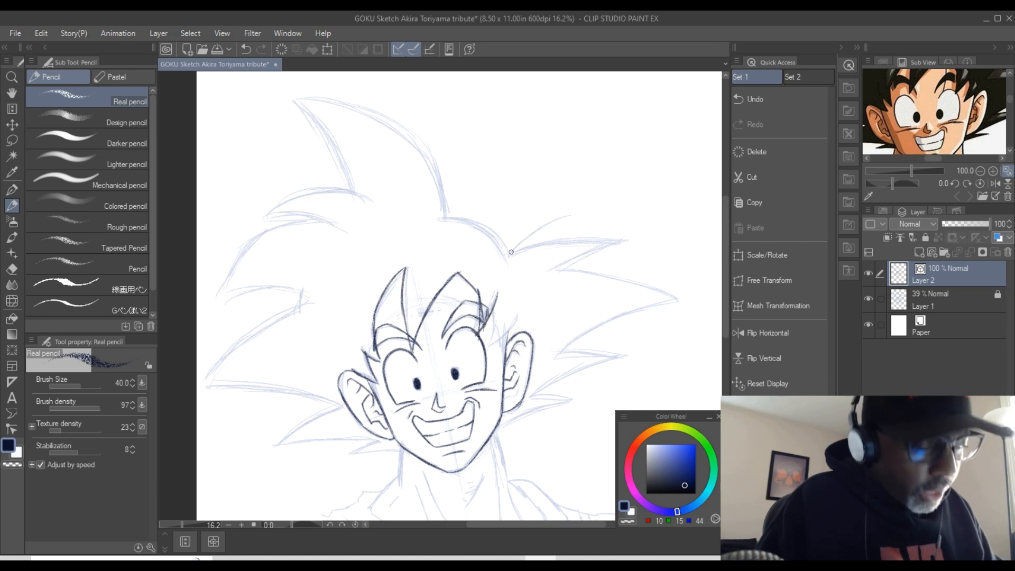
pyautogui.moveTo(495, 311); pyautogui.dragTo(493, 328)
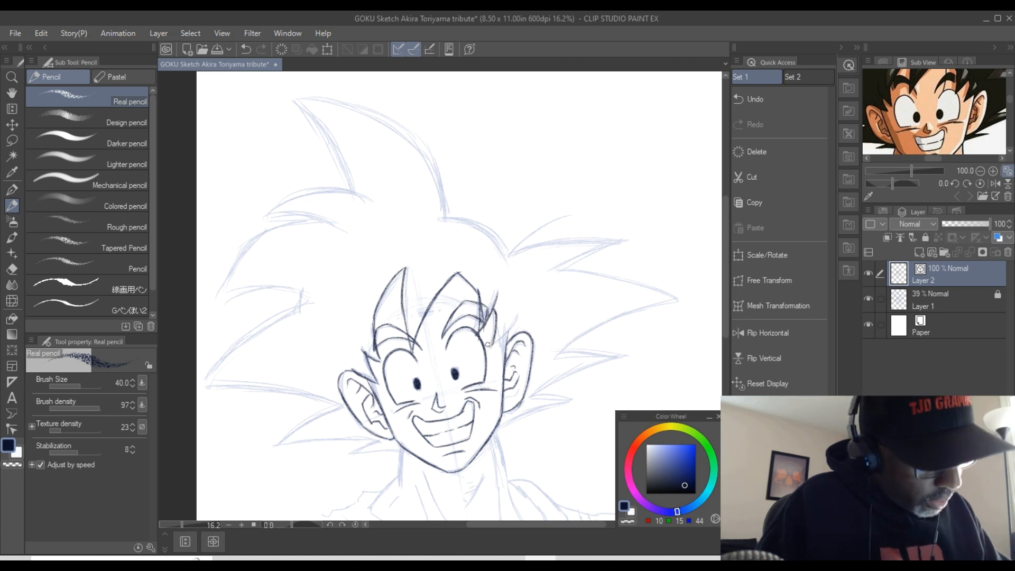
pyautogui.moveTo(521, 312); pyautogui.dragTo(503, 341)
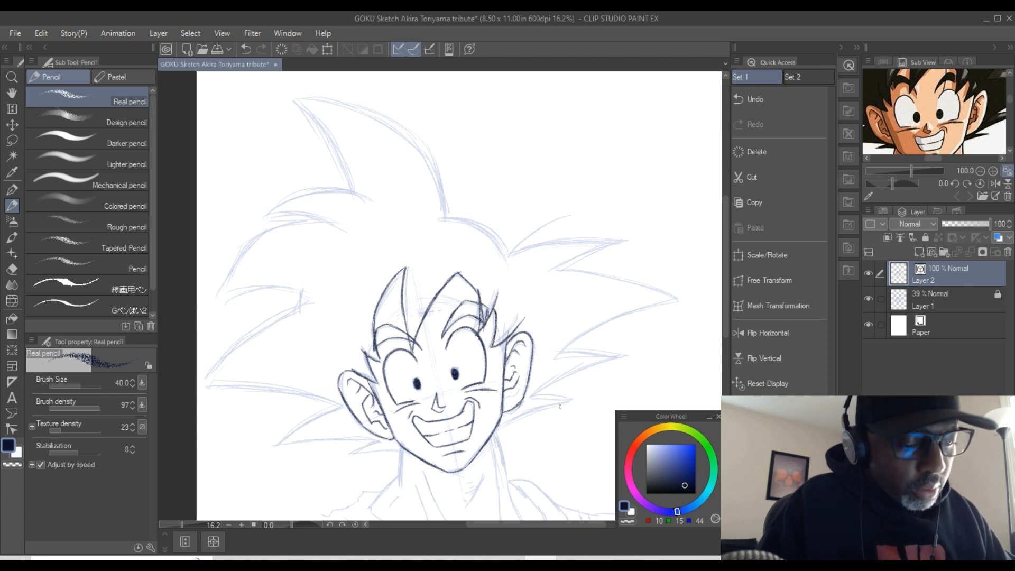
# - Trace the right-hand hair spikes from below the ear up through the long, widest spike in dark pencil
pyautogui.moveTo(498, 426)
pyautogui.mouseDown()
pyautogui.moveTo(570, 402)
pyautogui.moveTo(529, 396)
pyautogui.moveTo(626, 358)
pyautogui.mouseUp()
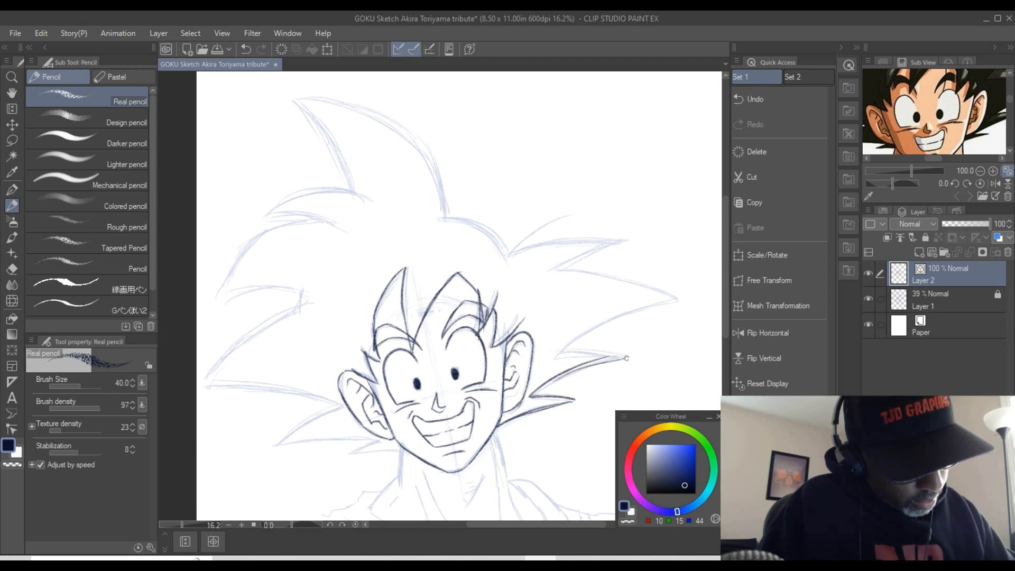
pyautogui.moveTo(627, 354); pyautogui.dragTo(561, 350)
pyautogui.moveTo(676, 299)
pyautogui.mouseDown()
pyautogui.moveTo(569, 345)
pyautogui.moveTo(671, 301)
pyautogui.mouseUp()
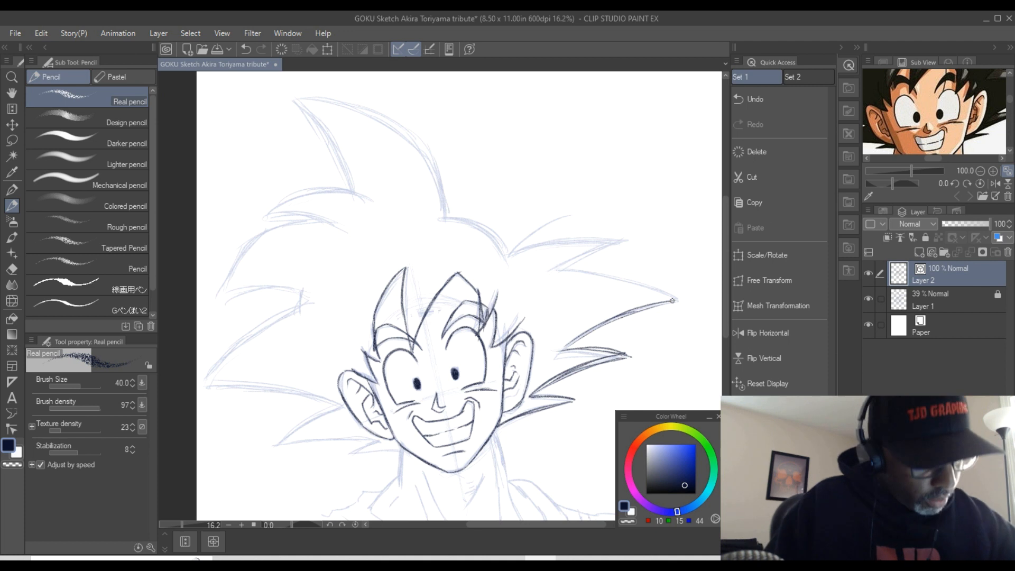
pyautogui.moveTo(672, 296); pyautogui.dragTo(584, 270)
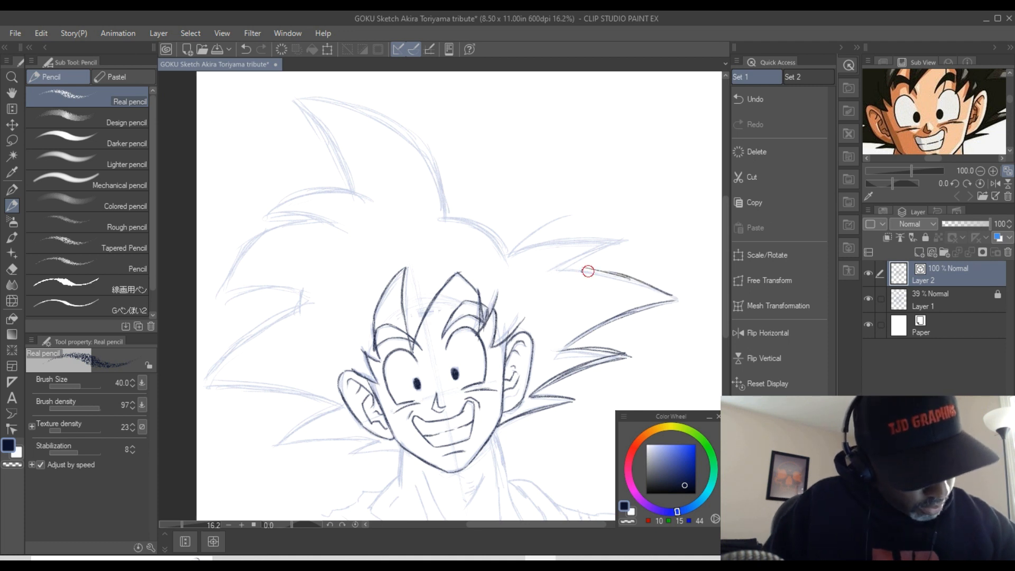
pyautogui.moveTo(643, 283)
pyautogui.mouseDown()
pyautogui.moveTo(575, 269)
pyautogui.moveTo(676, 299)
pyautogui.mouseUp()
pyautogui.moveTo(570, 268)
pyautogui.mouseDown()
pyautogui.moveTo(672, 299)
pyautogui.moveTo(627, 312)
pyautogui.mouseUp()
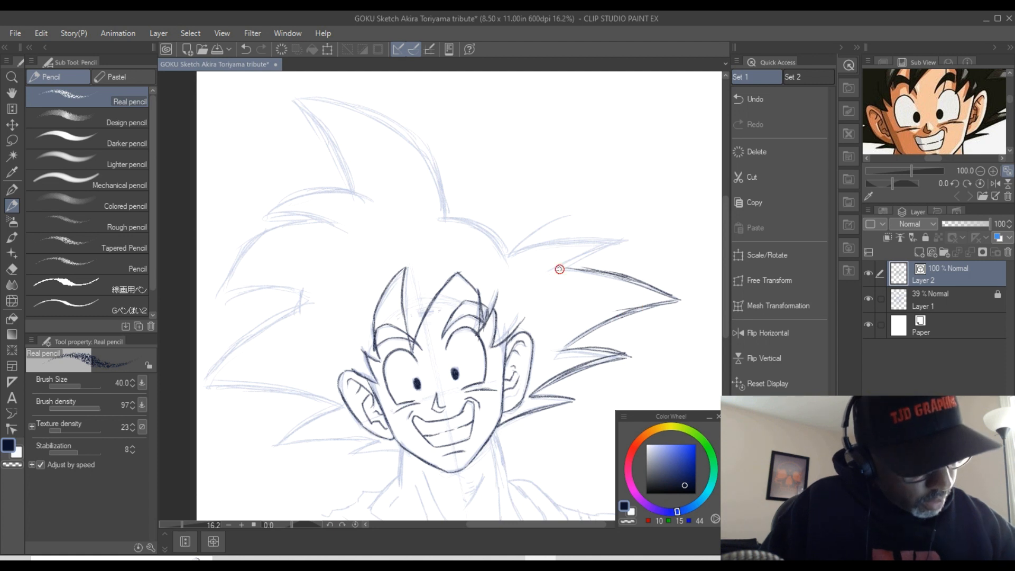
# - Trace the upper right hair spike and the curved hair edge running from it to the crown
pyautogui.moveTo(561, 267); pyautogui.dragTo(636, 243)
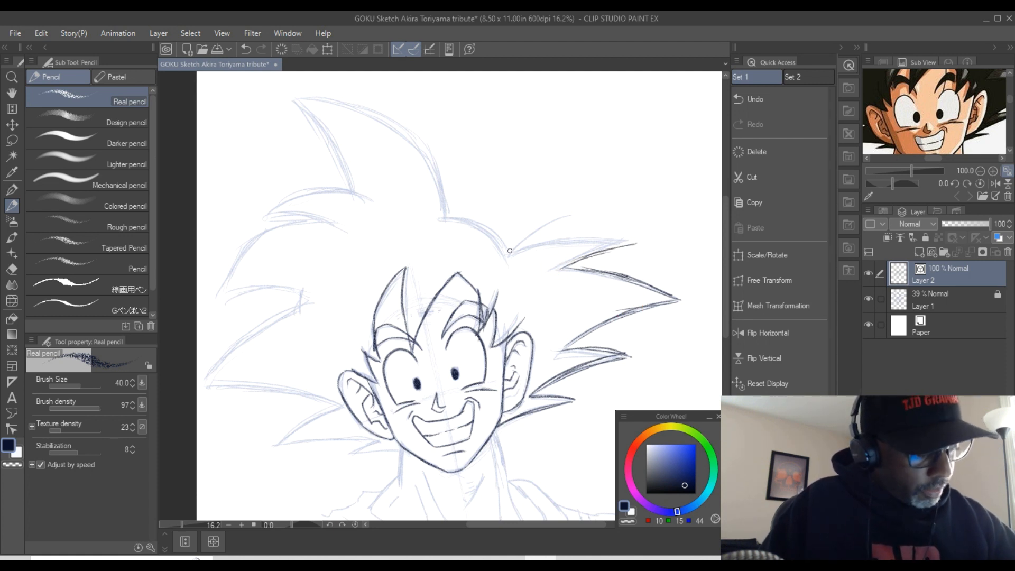
pyautogui.moveTo(509, 248); pyautogui.dragTo(627, 242)
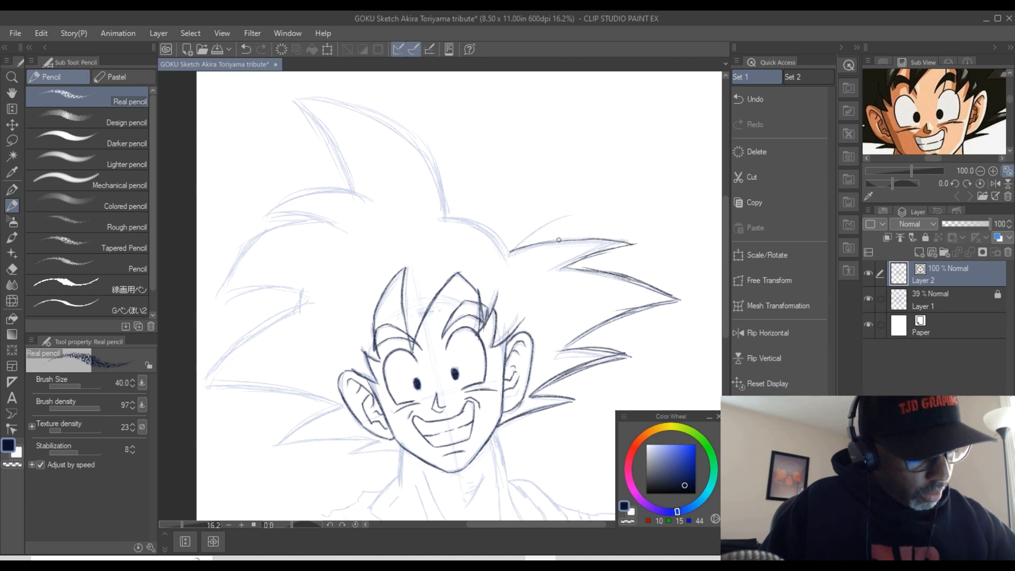
pyautogui.moveTo(508, 252)
pyautogui.mouseDown()
pyautogui.moveTo(620, 241)
pyautogui.moveTo(560, 269)
pyautogui.mouseUp()
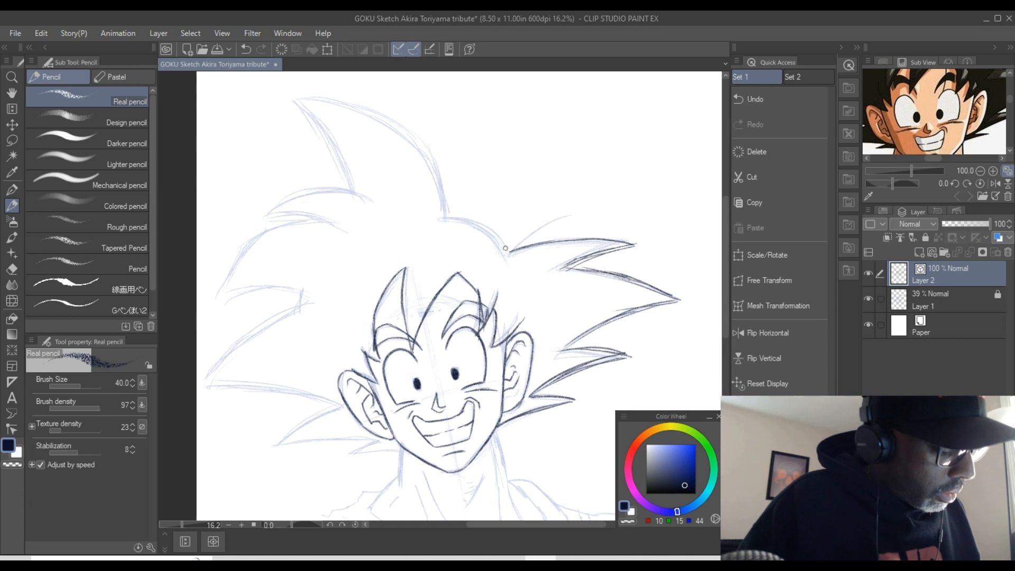
pyautogui.moveTo(507, 244)
pyautogui.mouseDown()
pyautogui.moveTo(445, 218)
pyautogui.moveTo(510, 244)
pyautogui.moveTo(458, 215)
pyautogui.moveTo(502, 239)
pyautogui.mouseUp()
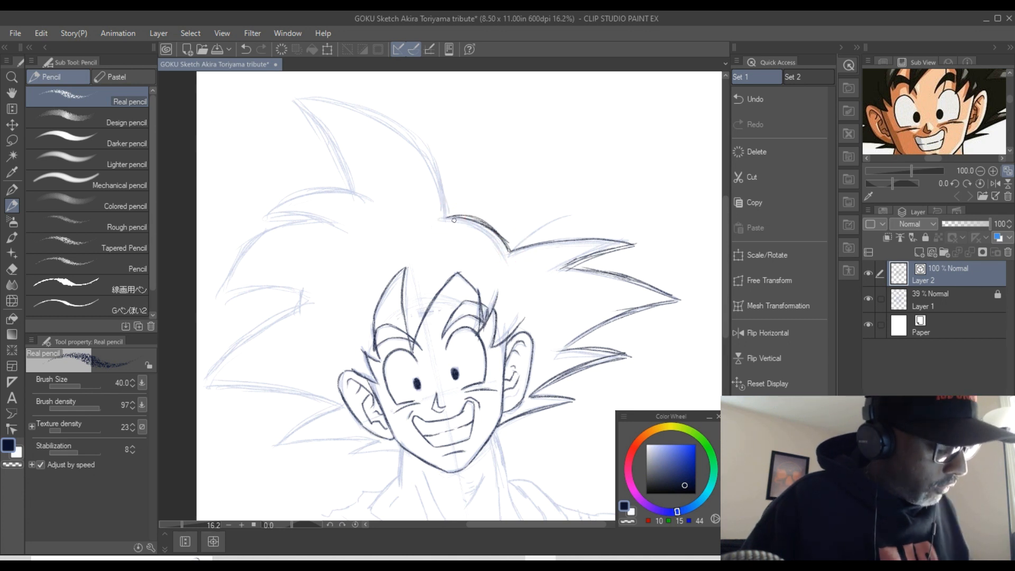
# - Trace the lower left hair spikes below and beside the ear, plus the lower edge of the widest left spike, in dark pencil
pyautogui.moveTo(400, 451); pyautogui.dragTo(340, 453)
pyautogui.moveTo(340, 454)
pyautogui.mouseDown()
pyautogui.moveTo(380, 443)
pyautogui.moveTo(273, 446)
pyautogui.moveTo(326, 417)
pyautogui.mouseUp()
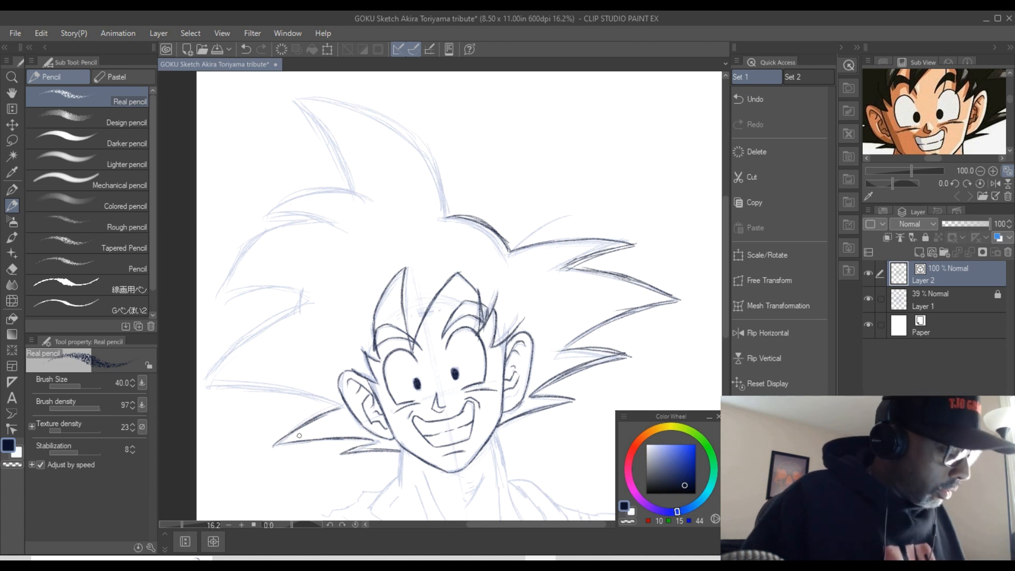
pyautogui.moveTo(336, 408); pyautogui.dragTo(301, 397)
pyautogui.moveTo(333, 407); pyautogui.dragTo(211, 386)
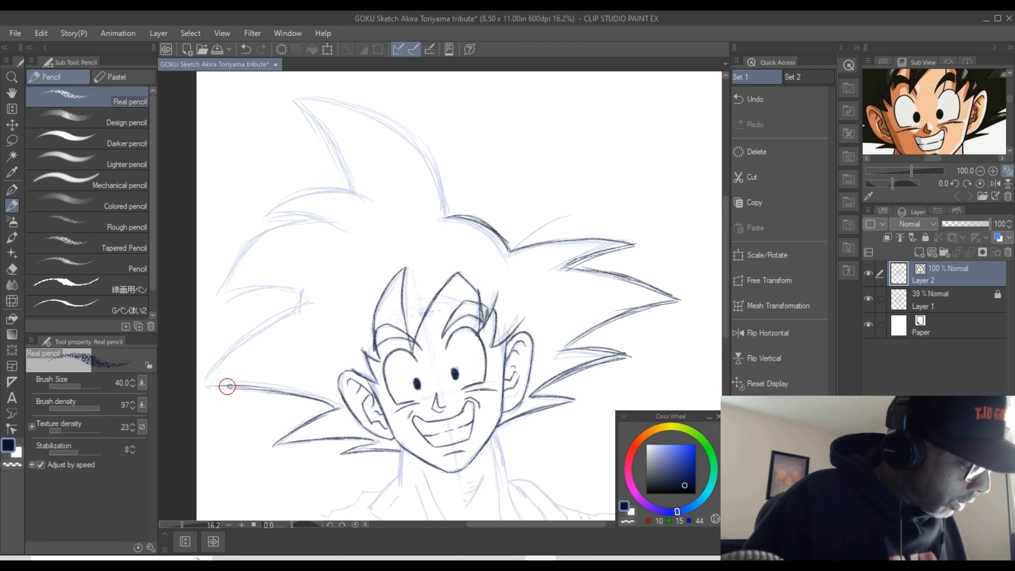
# - Trace the upper edge of the widest left hair spike, the small notch above it and the next spike up
pyautogui.moveTo(296, 310)
pyautogui.mouseDown()
pyautogui.moveTo(212, 376)
pyautogui.moveTo(223, 357)
pyautogui.moveTo(201, 390)
pyautogui.moveTo(221, 361)
pyautogui.moveTo(300, 290)
pyautogui.mouseUp()
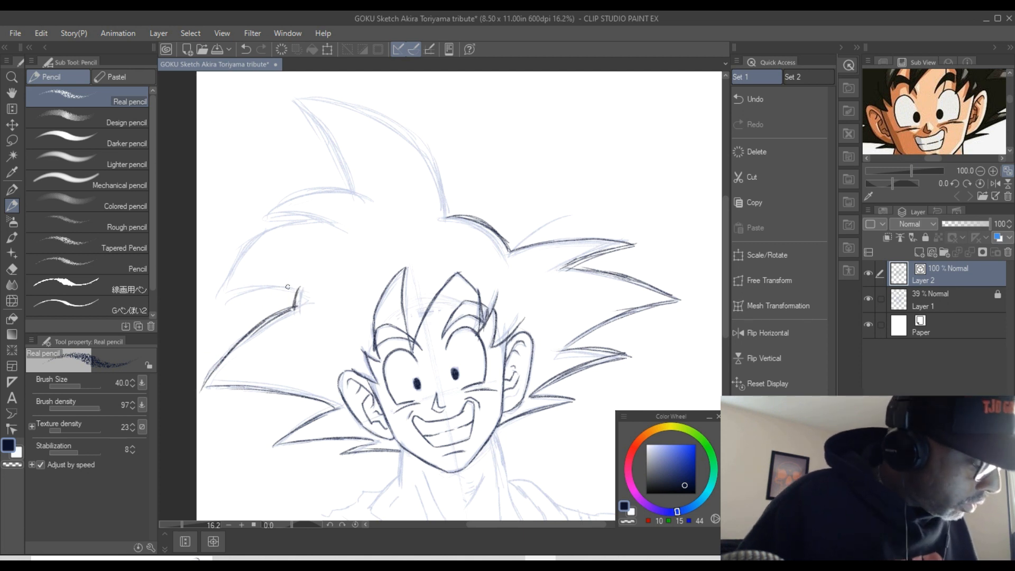
pyautogui.moveTo(260, 284)
pyautogui.mouseDown()
pyautogui.moveTo(294, 289)
pyautogui.moveTo(260, 284)
pyautogui.moveTo(218, 303)
pyautogui.mouseUp()
pyautogui.moveTo(312, 218)
pyautogui.mouseDown()
pyautogui.moveTo(256, 240)
pyautogui.moveTo(265, 232)
pyautogui.moveTo(213, 301)
pyautogui.mouseUp()
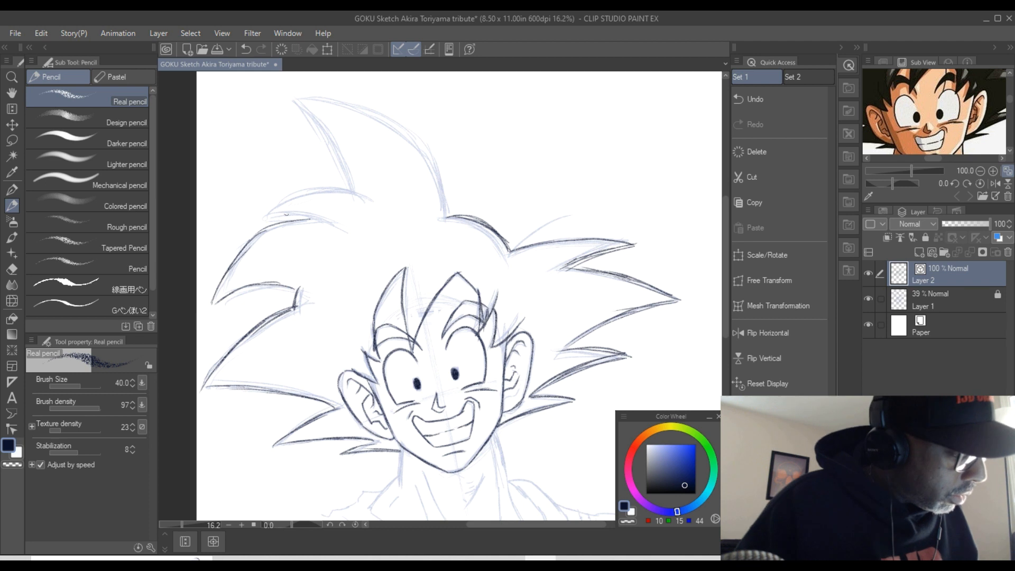
# - Trace the small upper left hair point and both edges of the tall top spike down to the crown
pyautogui.moveTo(326, 221)
pyautogui.mouseDown()
pyautogui.moveTo(256, 219)
pyautogui.moveTo(299, 191)
pyautogui.moveTo(319, 131)
pyautogui.moveTo(348, 185)
pyautogui.mouseUp()
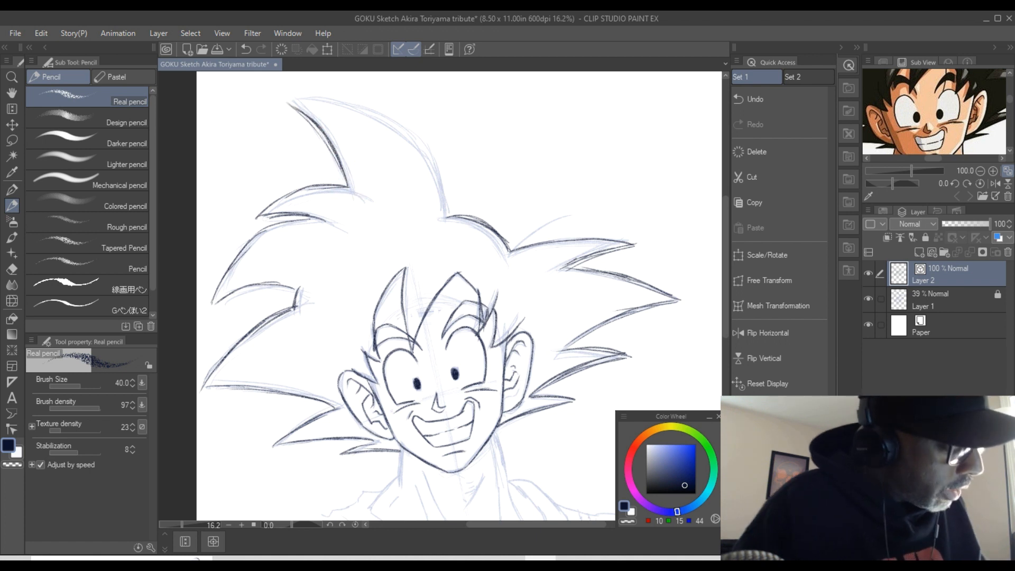
pyautogui.moveTo(287, 101)
pyautogui.mouseDown()
pyautogui.moveTo(356, 109)
pyautogui.moveTo(417, 139)
pyautogui.mouseUp()
pyautogui.moveTo(384, 117)
pyautogui.mouseDown()
pyautogui.moveTo(418, 135)
pyautogui.moveTo(448, 216)
pyautogui.moveTo(423, 146)
pyautogui.moveTo(359, 115)
pyautogui.moveTo(404, 130)
pyautogui.moveTo(289, 101)
pyautogui.moveTo(408, 127)
pyautogui.moveTo(450, 212)
pyautogui.mouseUp()
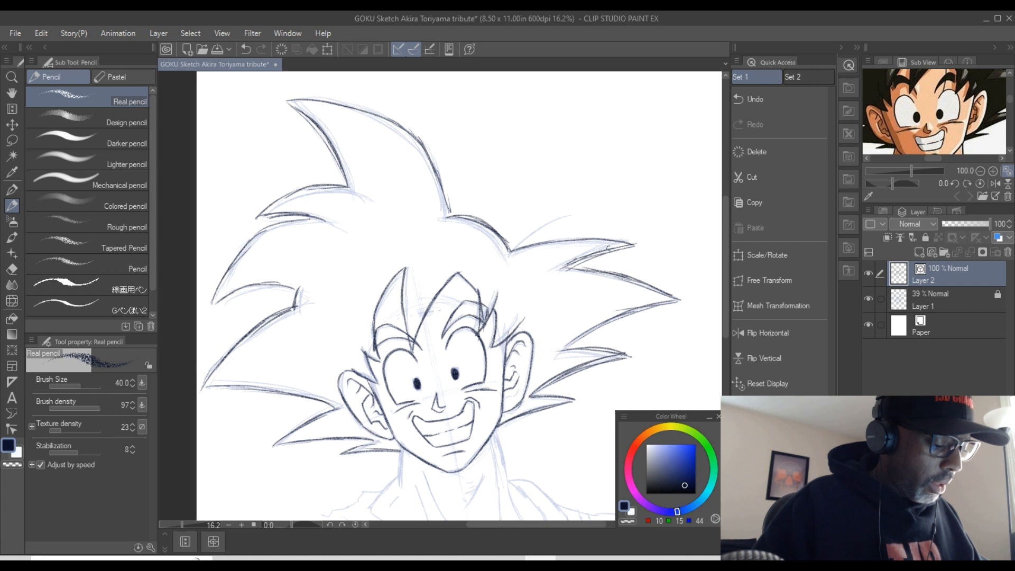
# - Reframe the reference image to show the whole hairstyle and add an inner stroke to the right forehead peak
pyautogui.scroll(-2, 929, 132)
pyautogui.scroll(-3, 923, 121)
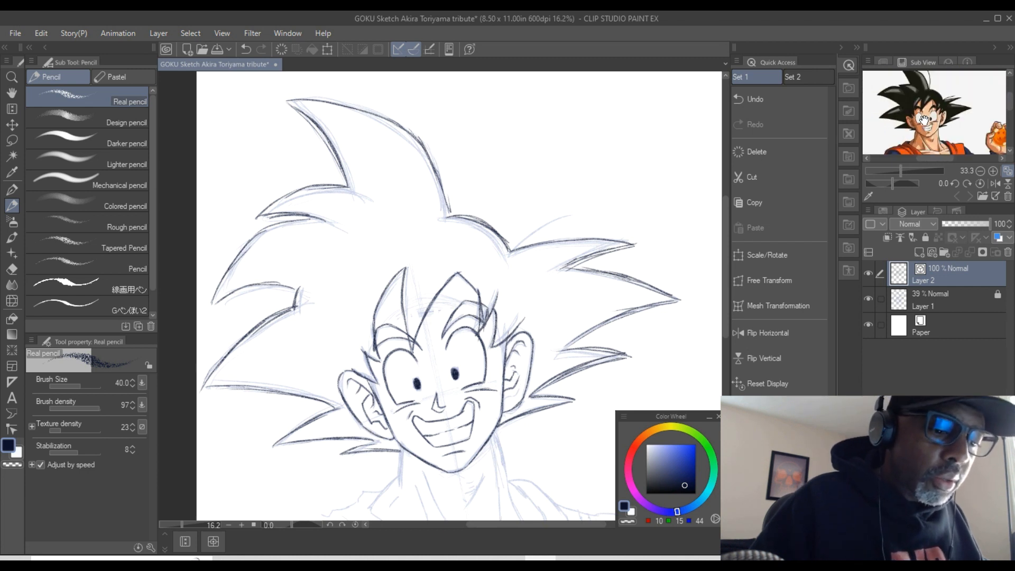
pyautogui.scroll(1, 928, 125)
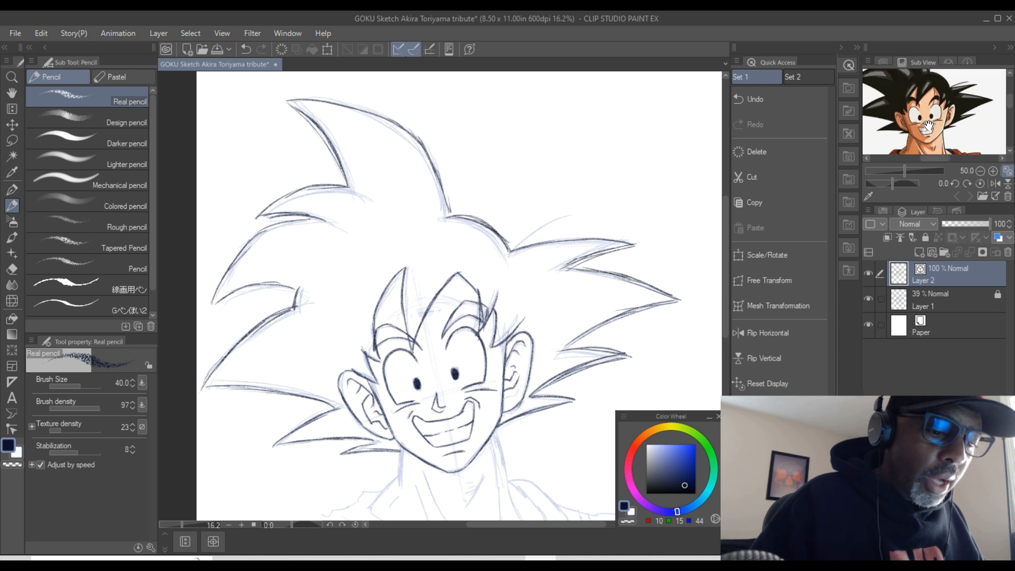
pyautogui.click(1008, 101)
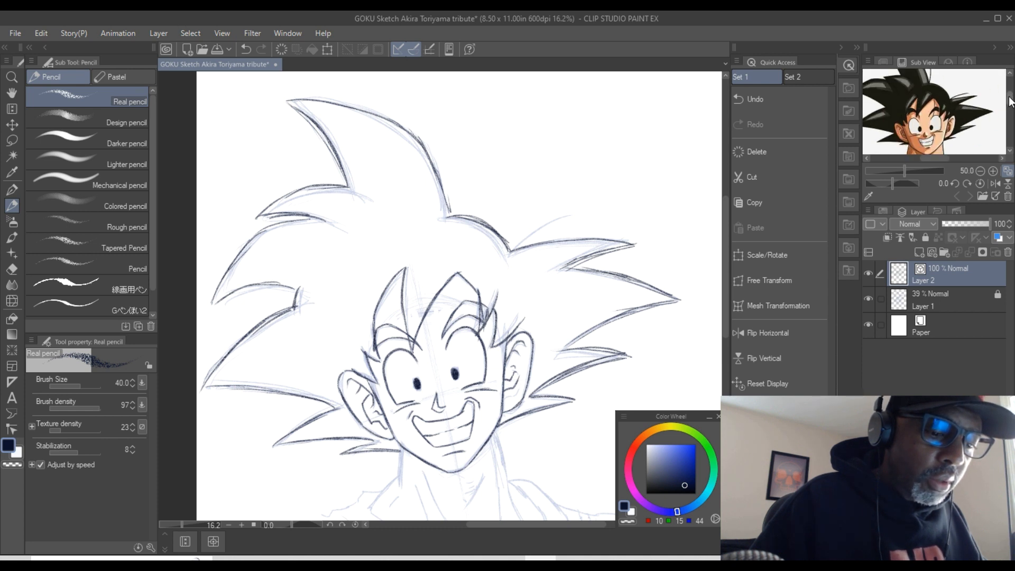
pyautogui.moveTo(1009, 99); pyautogui.dragTo(1008, 101)
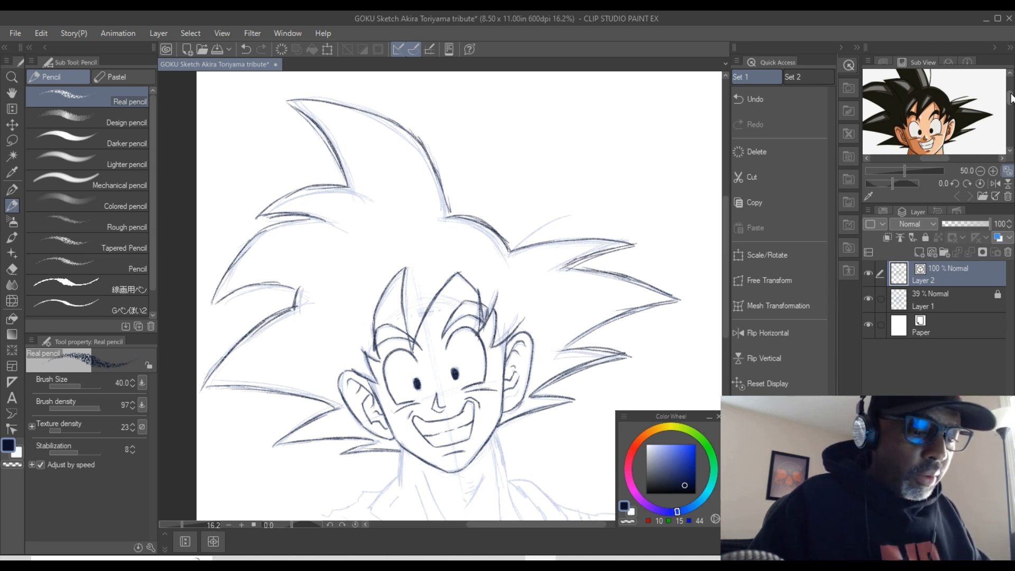
pyautogui.moveTo(457, 273); pyautogui.dragTo(464, 300)
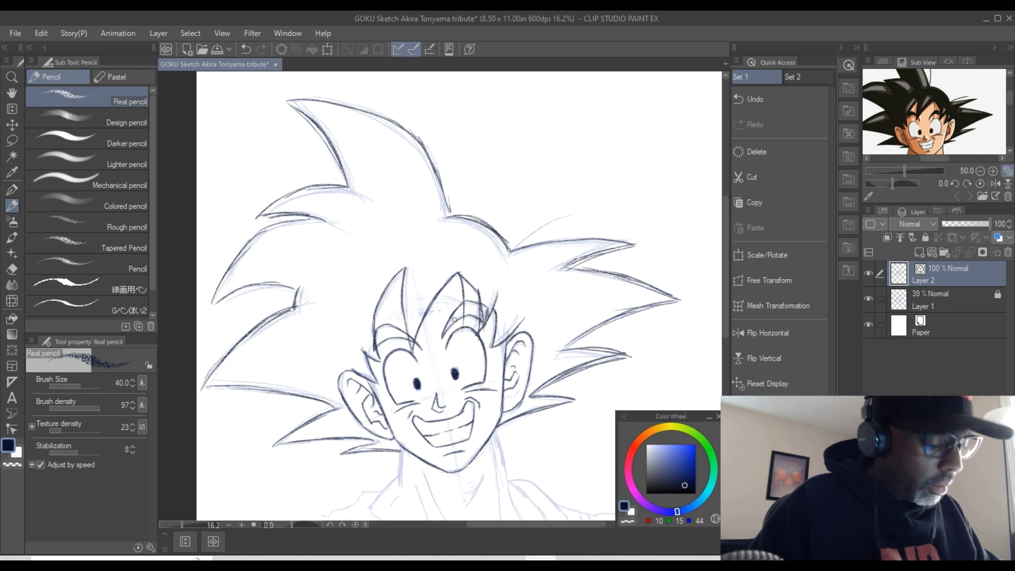
# - Draw the curved back-hair edges behind the upper right spike and the tall top spike, and darken the tall spike's right edge
pyautogui.moveTo(511, 247); pyautogui.dragTo(576, 216)
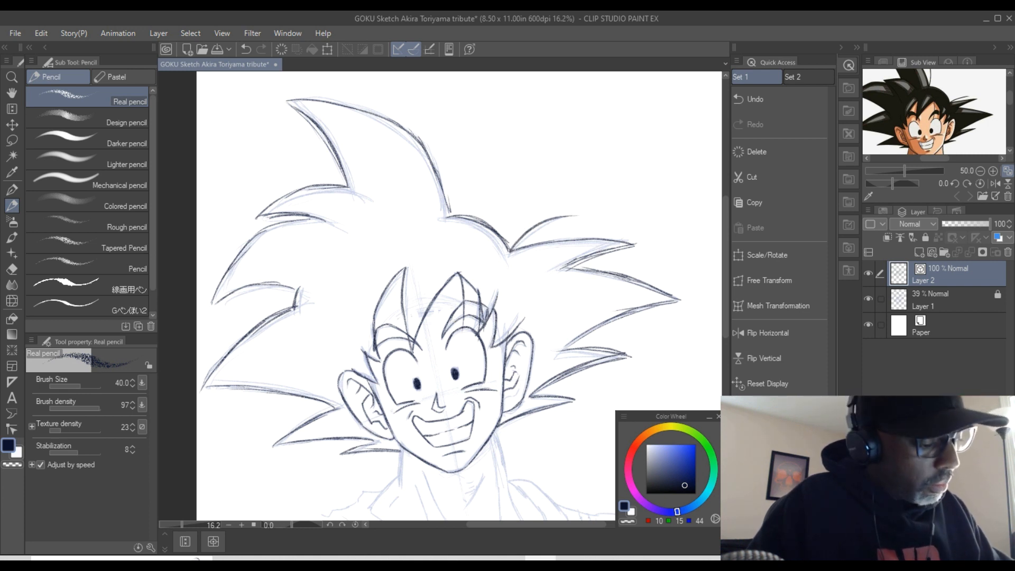
pyautogui.moveTo(449, 213); pyautogui.dragTo(440, 179)
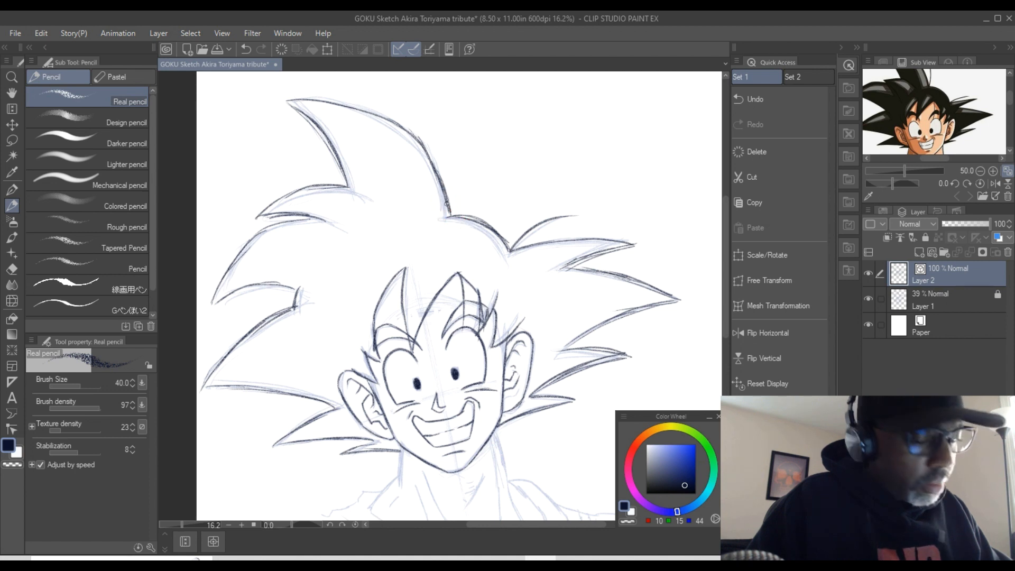
pyautogui.moveTo(451, 216); pyautogui.dragTo(425, 96)
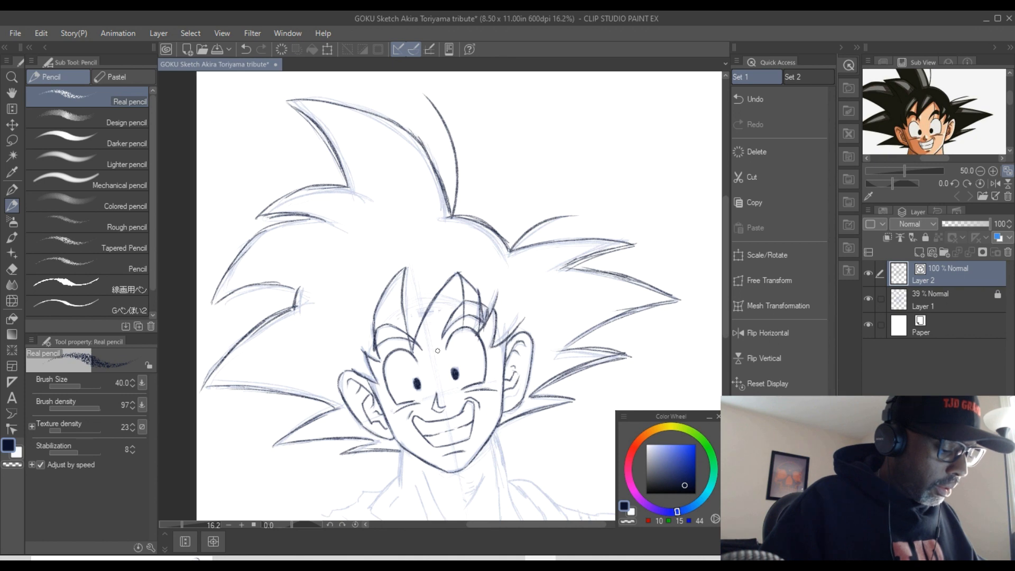
# - Clean up the line work around the right ear, right eyebrow and left temple with the hard eraser and Real pencil
pyautogui.scroll(5, 432, 351)
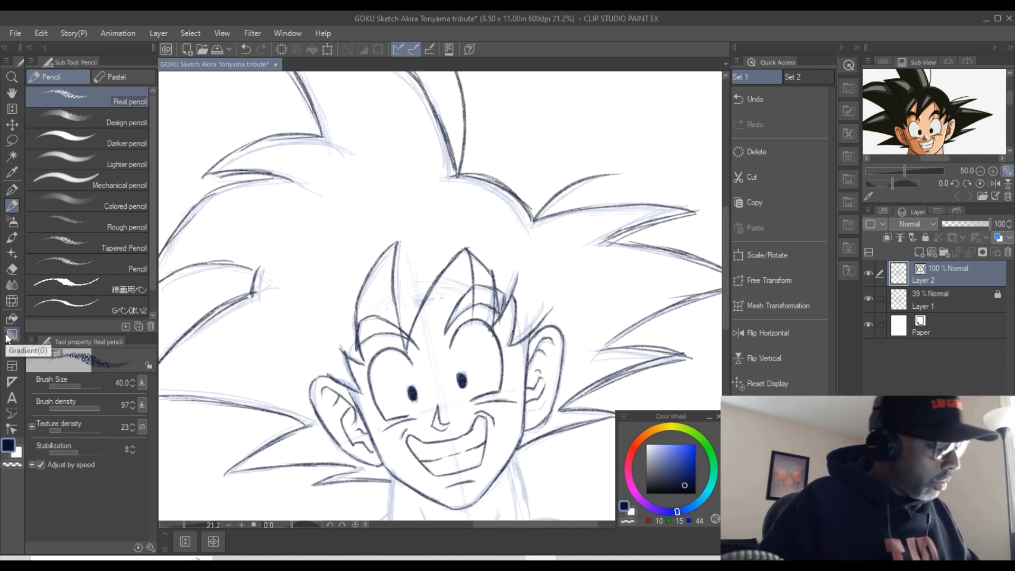
pyautogui.click(13, 269)
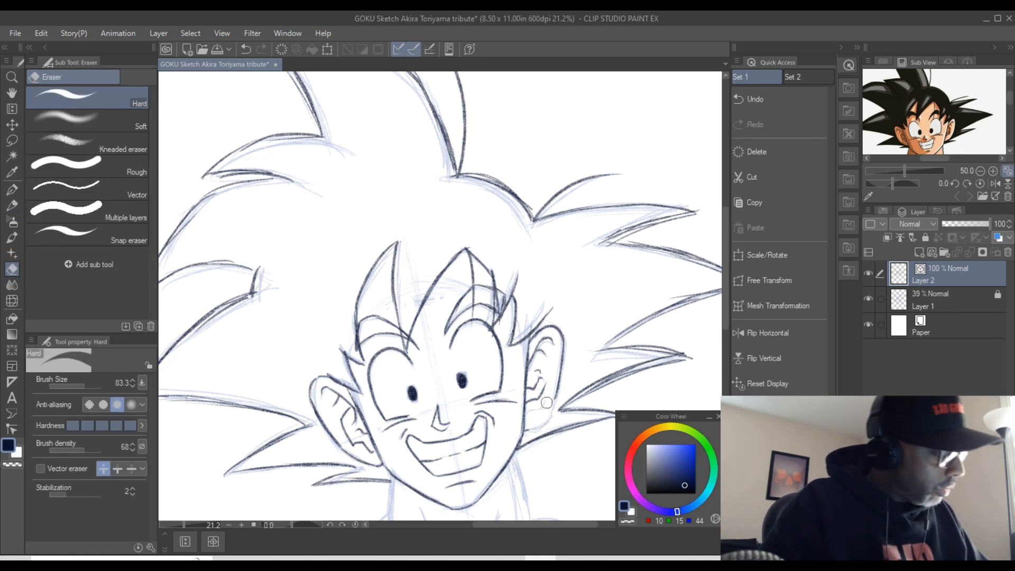
pyautogui.click(12, 207)
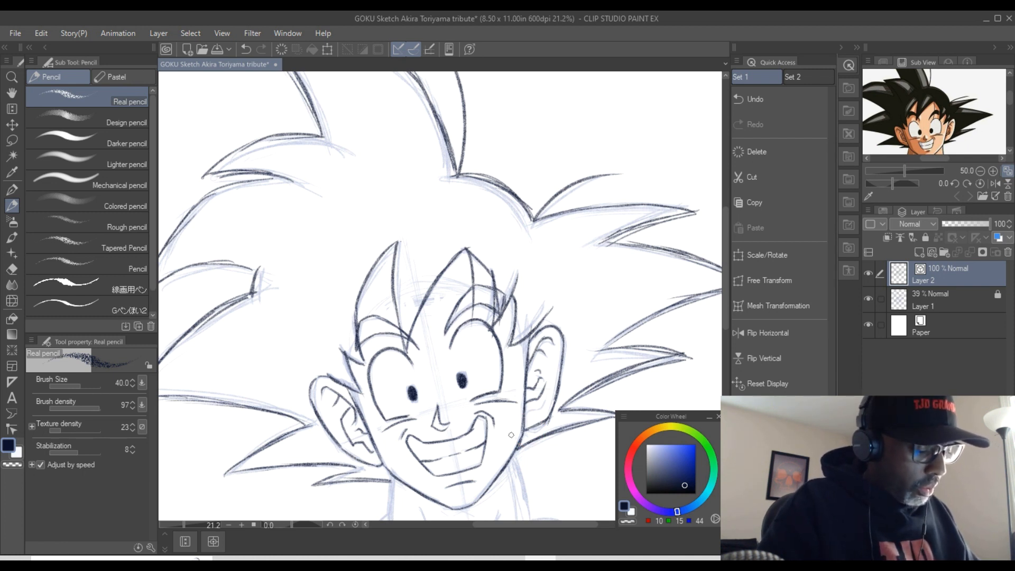
pyautogui.click(11, 269)
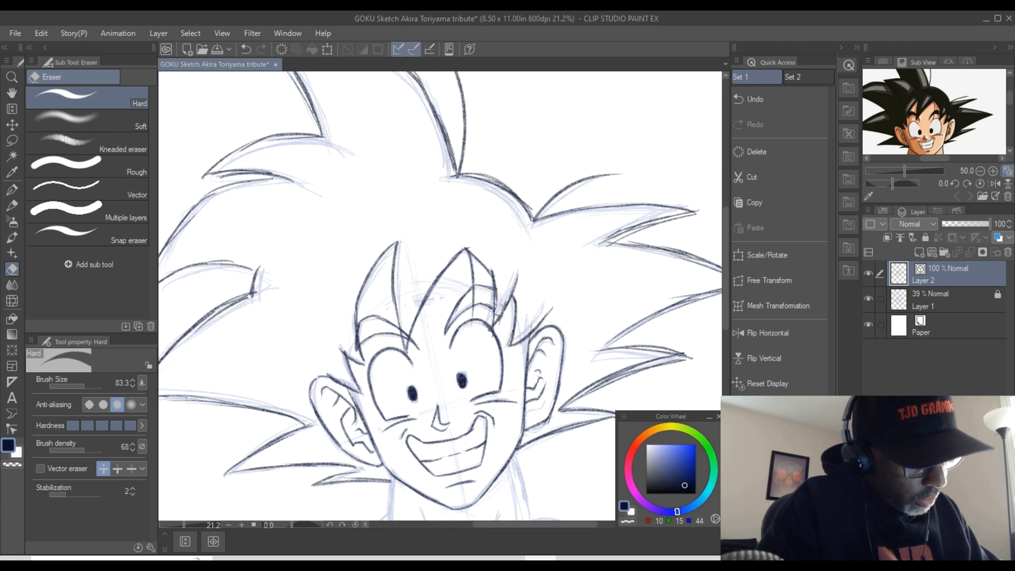
pyautogui.moveTo(353, 349)
pyautogui.mouseDown()
pyautogui.moveTo(350, 336)
pyautogui.moveTo(353, 346)
pyautogui.mouseUp()
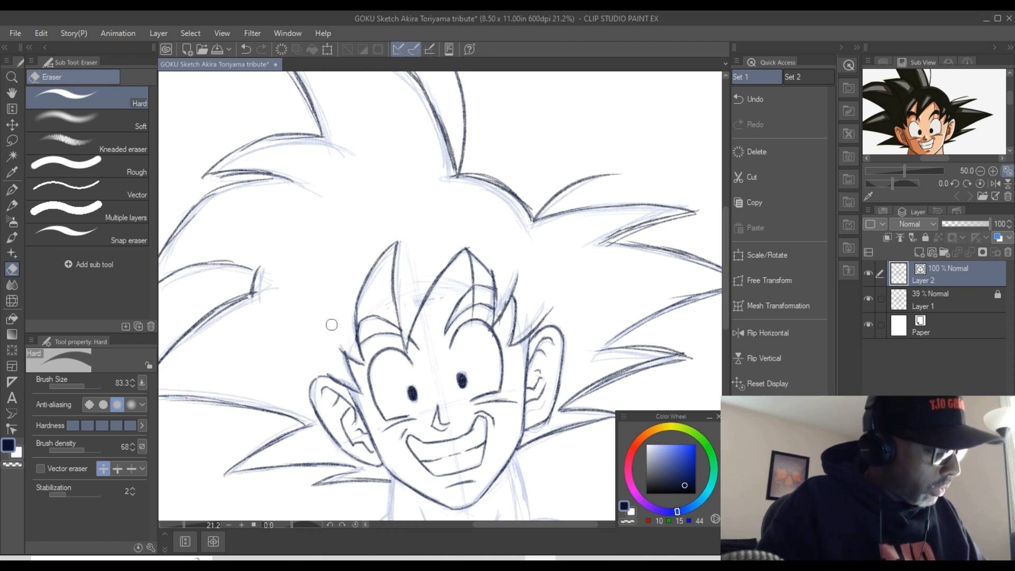
pyautogui.click(12, 207)
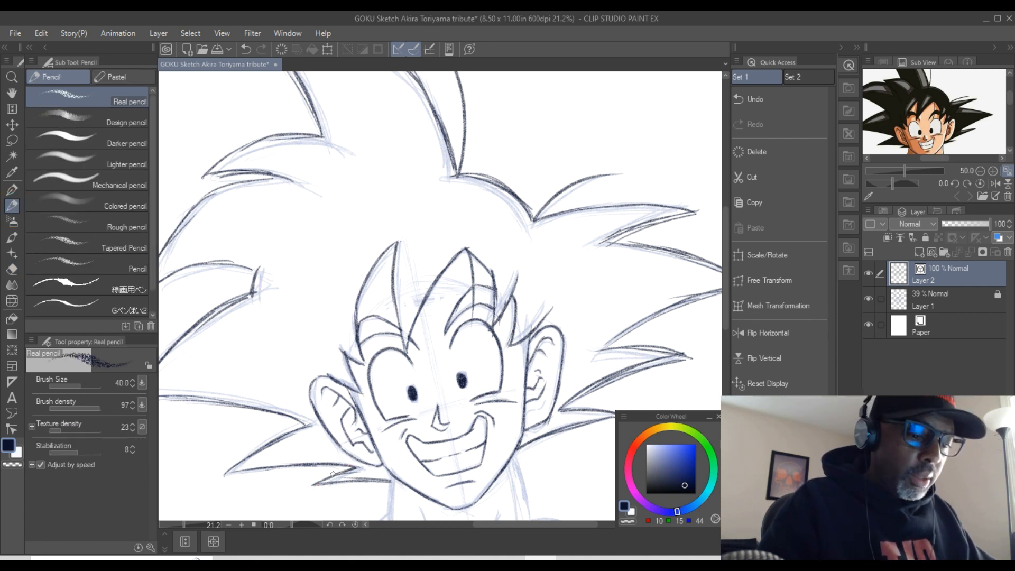
# - Bring the neck and shoulders into view in the reference and drawing, and trace both sides of the neck down to the shoulders
pyautogui.moveTo(726, 292); pyautogui.dragTo(728, 335)
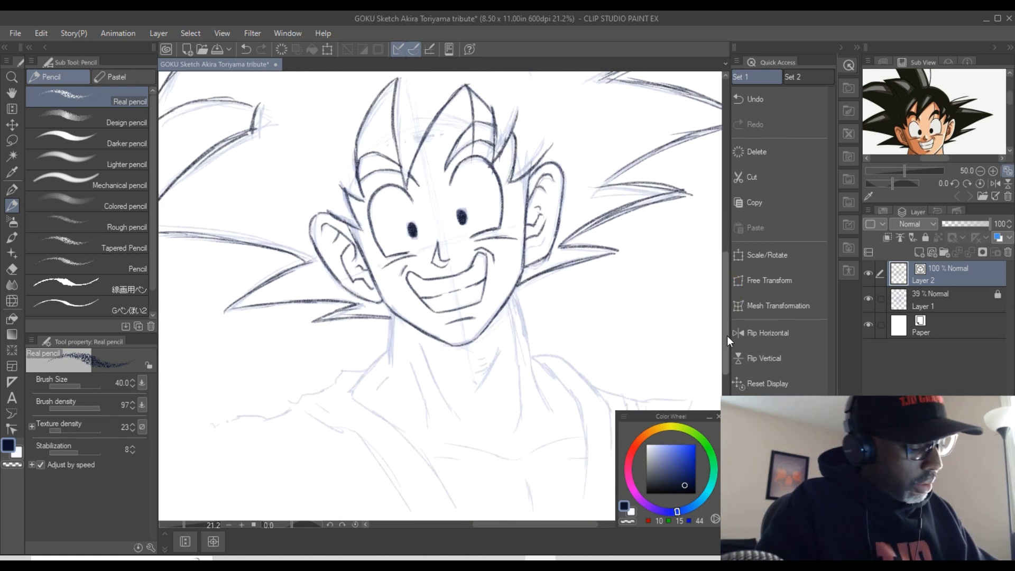
pyautogui.moveTo(1009, 96); pyautogui.dragTo(1011, 116)
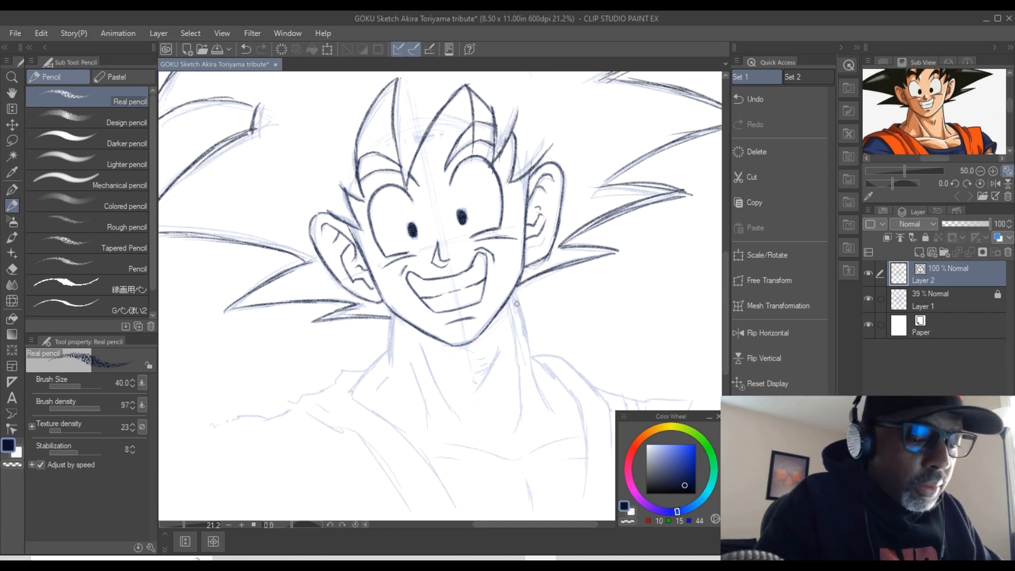
pyautogui.moveTo(515, 292); pyautogui.dragTo(539, 379)
pyautogui.moveTo(527, 345); pyautogui.dragTo(561, 411)
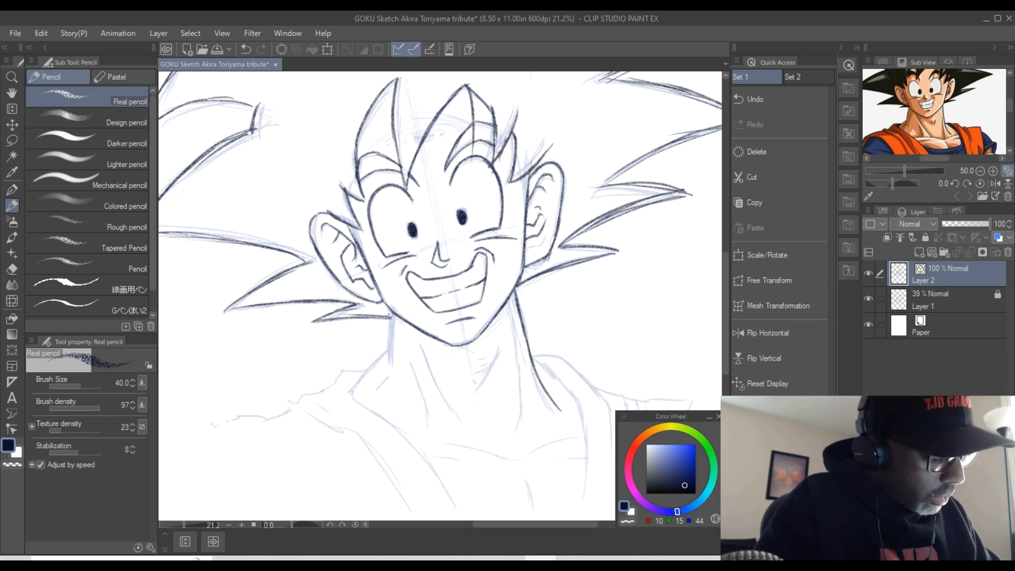
pyautogui.moveTo(389, 308)
pyautogui.mouseDown()
pyautogui.moveTo(389, 366)
pyautogui.moveTo(375, 361)
pyautogui.moveTo(356, 390)
pyautogui.mouseUp()
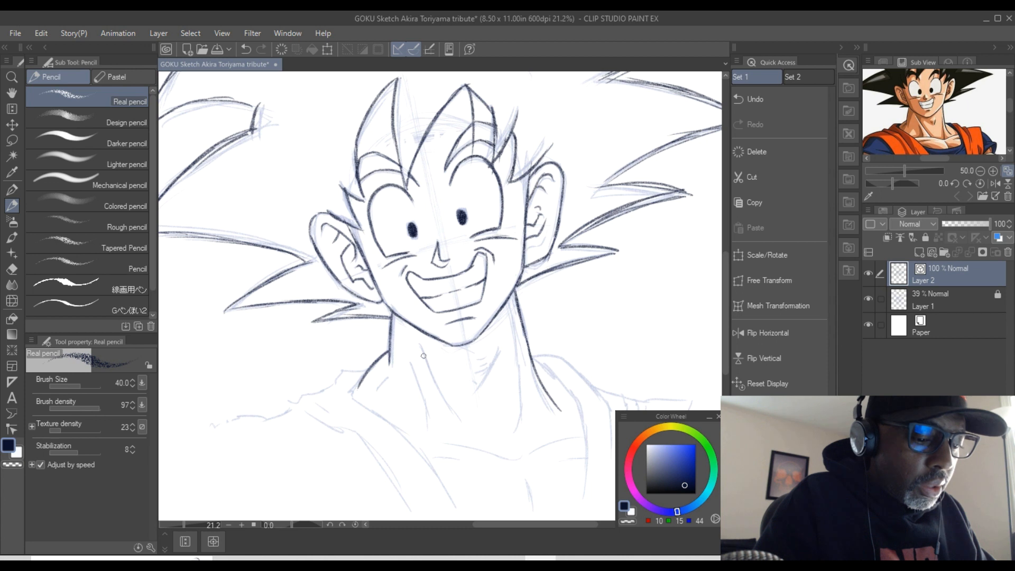
# - Trace the neck muscle lines running from under the jaw to the base of the throat in dark pencil
pyautogui.moveTo(416, 341); pyautogui.dragTo(450, 409)
pyautogui.moveTo(423, 361); pyautogui.dragTo(468, 424)
pyautogui.moveTo(407, 357); pyautogui.dragTo(426, 428)
pyautogui.moveTo(497, 348); pyautogui.dragTo(479, 373)
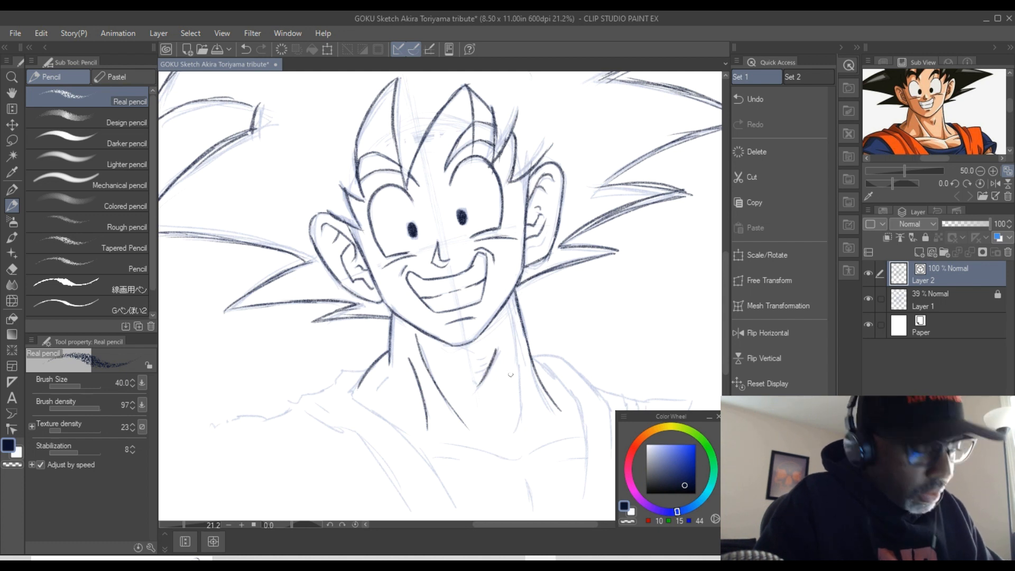
pyautogui.moveTo(521, 362); pyautogui.dragTo(515, 443)
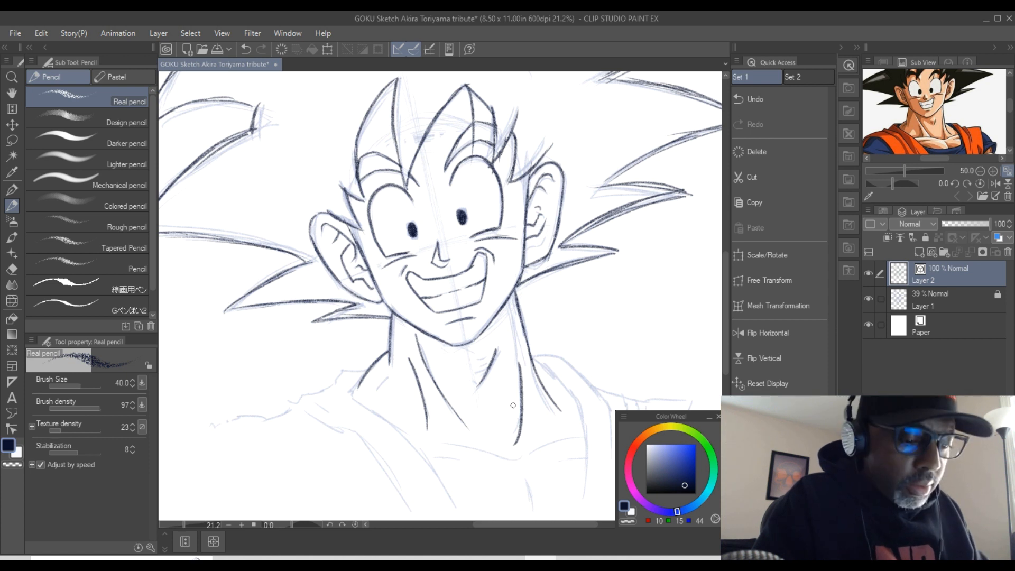
# - Trace the collarbones, the short strokes beneath them and the centre line of the chest
pyautogui.moveTo(516, 458); pyautogui.dragTo(581, 435)
pyautogui.moveTo(509, 455); pyautogui.dragTo(425, 438)
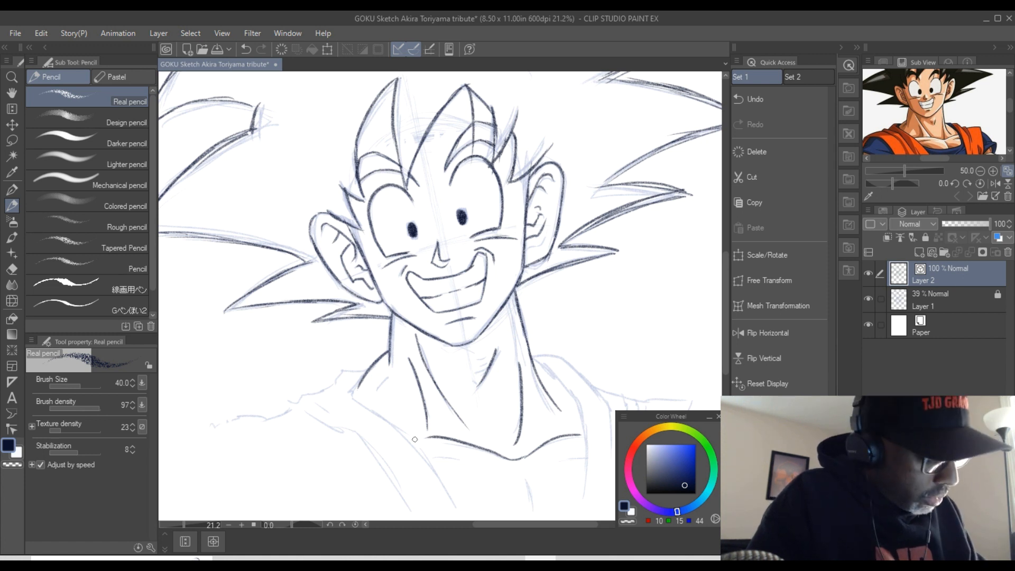
pyautogui.moveTo(428, 458); pyautogui.dragTo(462, 461)
pyautogui.moveTo(588, 458)
pyautogui.mouseDown()
pyautogui.moveTo(524, 480)
pyautogui.moveTo(533, 507)
pyautogui.mouseUp()
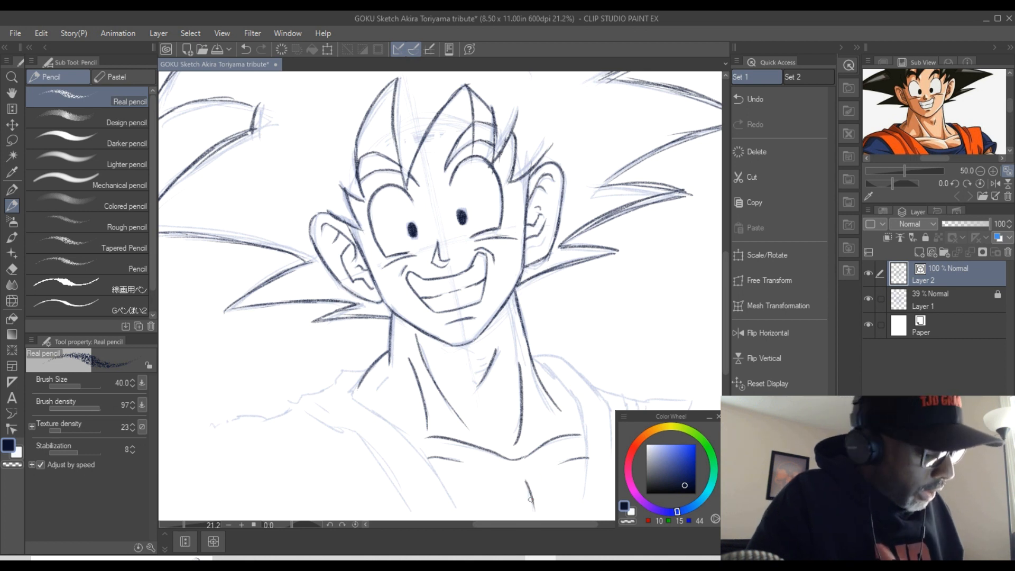
# - Trace the right shoulder of the gi: the outer collar edge, the shoulder line and the fabric folds below it
pyautogui.moveTo(506, 525); pyautogui.dragTo(532, 528)
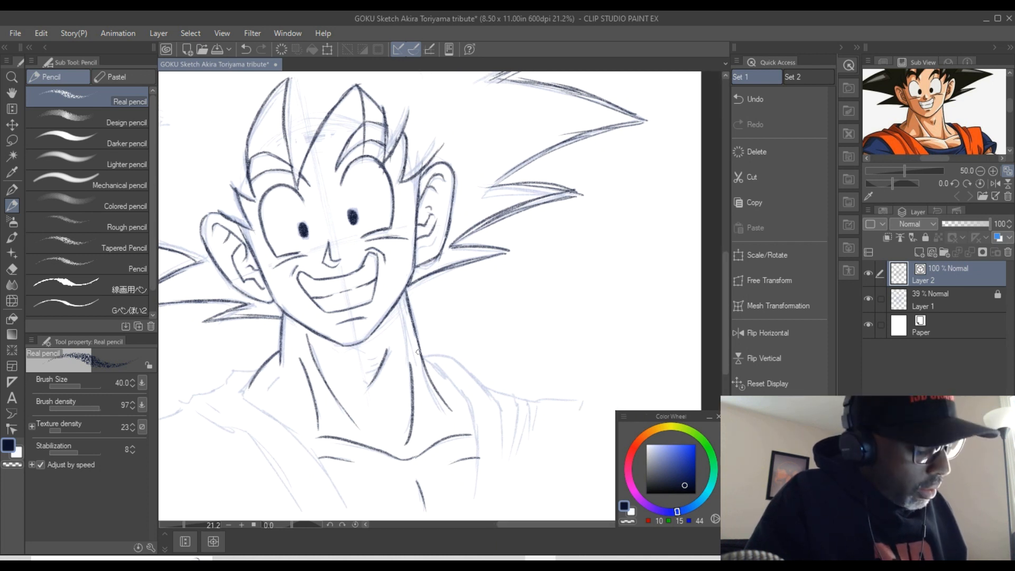
pyautogui.moveTo(448, 359); pyautogui.dragTo(504, 417)
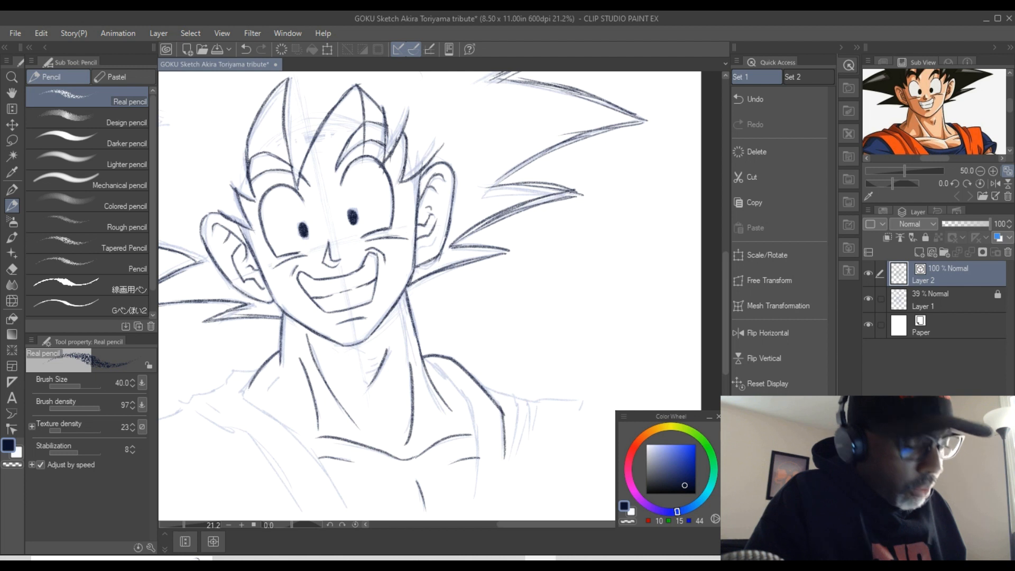
pyautogui.moveTo(473, 378)
pyautogui.mouseDown()
pyautogui.moveTo(528, 393)
pyautogui.moveTo(536, 415)
pyautogui.moveTo(555, 400)
pyautogui.moveTo(593, 418)
pyautogui.mouseUp()
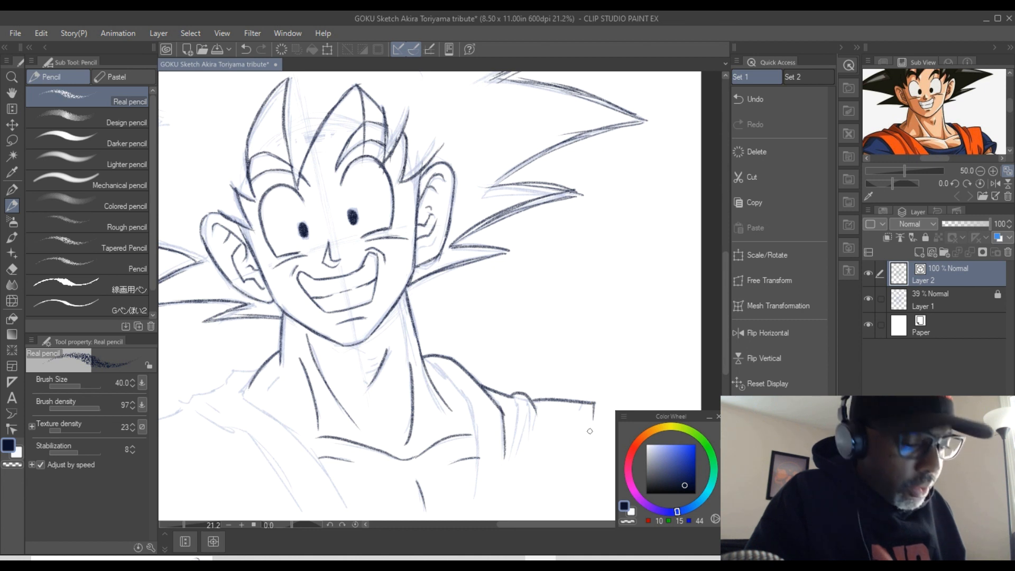
pyautogui.moveTo(507, 447); pyautogui.dragTo(505, 467)
pyautogui.moveTo(535, 410); pyautogui.dragTo(529, 444)
pyautogui.moveTo(423, 357); pyautogui.dragTo(465, 416)
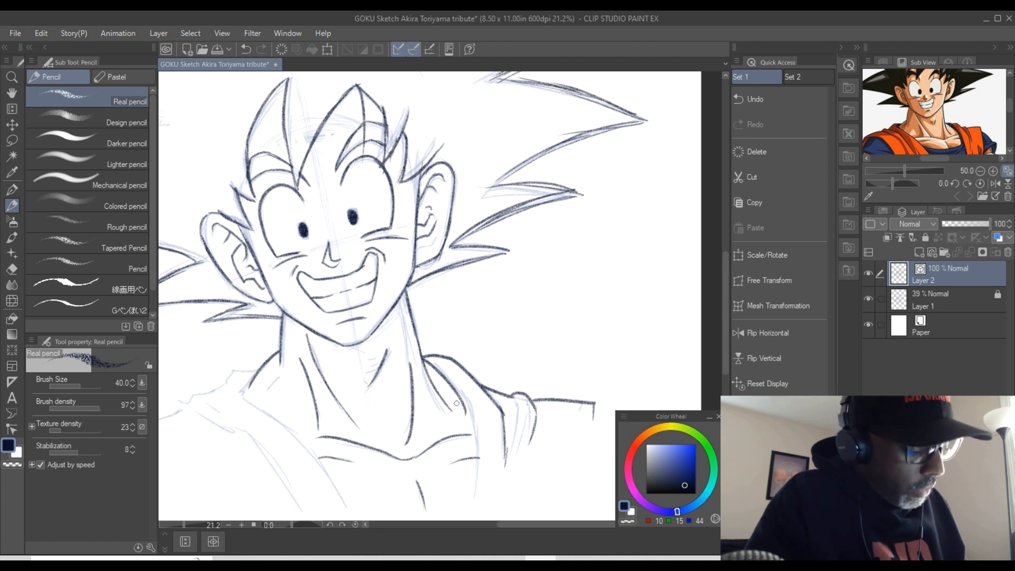
pyautogui.moveTo(466, 414); pyautogui.dragTo(477, 510)
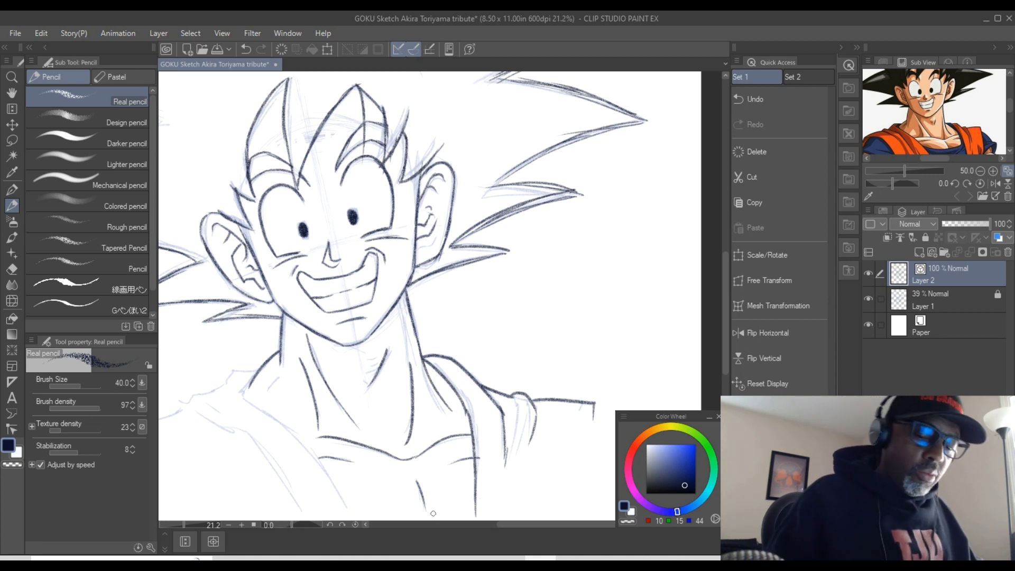
pyautogui.hotkey('ctrl', 'z')
pyautogui.hotkey('ctrl', 'z')
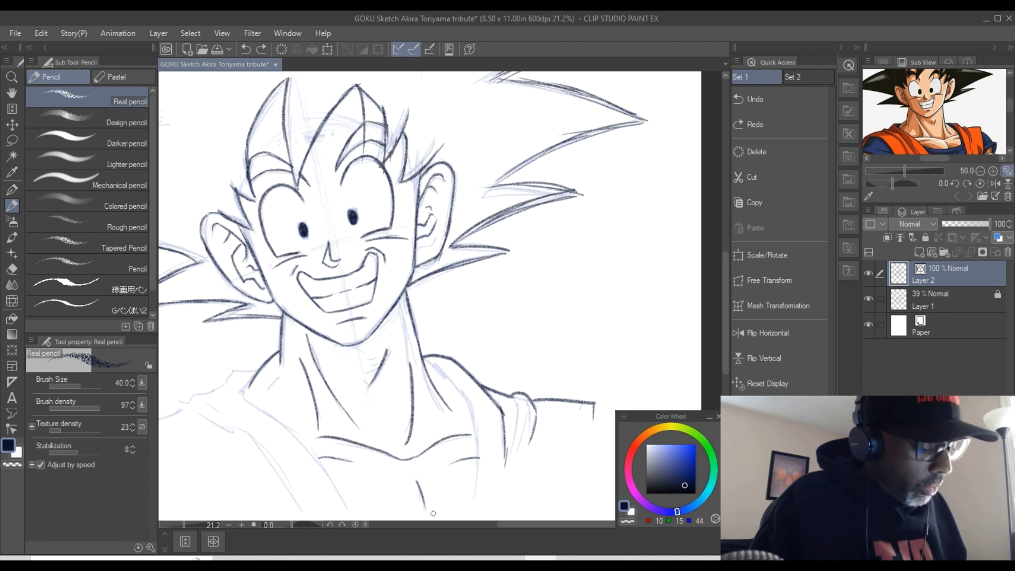
pyautogui.moveTo(425, 364)
pyautogui.mouseDown()
pyautogui.moveTo(468, 403)
pyautogui.moveTo(476, 515)
pyautogui.mouseUp()
pyautogui.hotkey('ctrl', 'z')
pyautogui.hotkey('ctrl', 'z')
# - Trace the inner edge of the right gi collar from the side of the neck down across the chest
pyautogui.moveTo(426, 363)
pyautogui.mouseDown()
pyautogui.moveTo(452, 390)
pyautogui.moveTo(473, 436)
pyautogui.moveTo(476, 427)
pyautogui.moveTo(480, 510)
pyautogui.mouseUp()
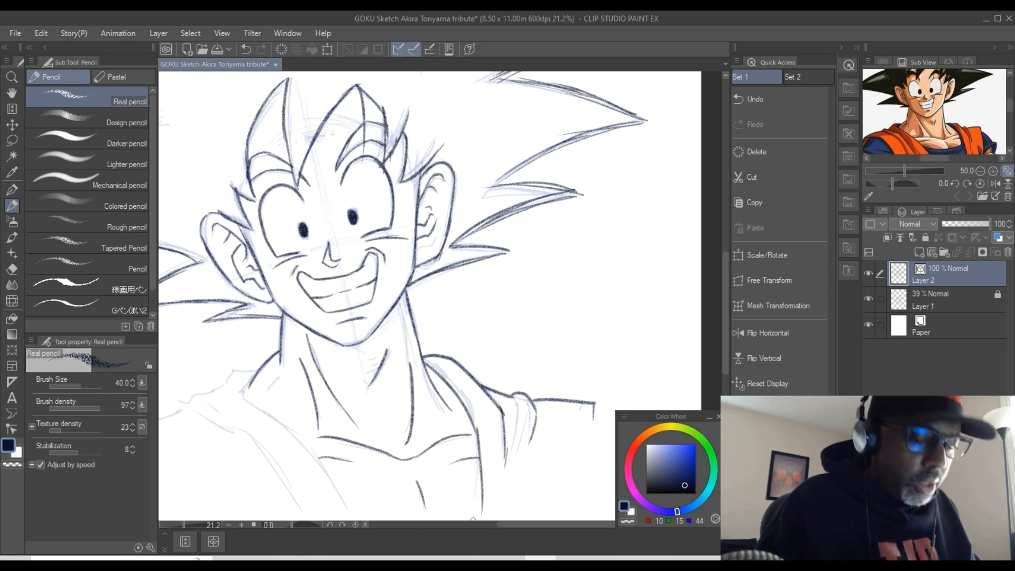
# - Add the curved fabric folds on the right side of the gi and extend the right sleeve edge downward
pyautogui.moveTo(517, 408); pyautogui.dragTo(504, 496)
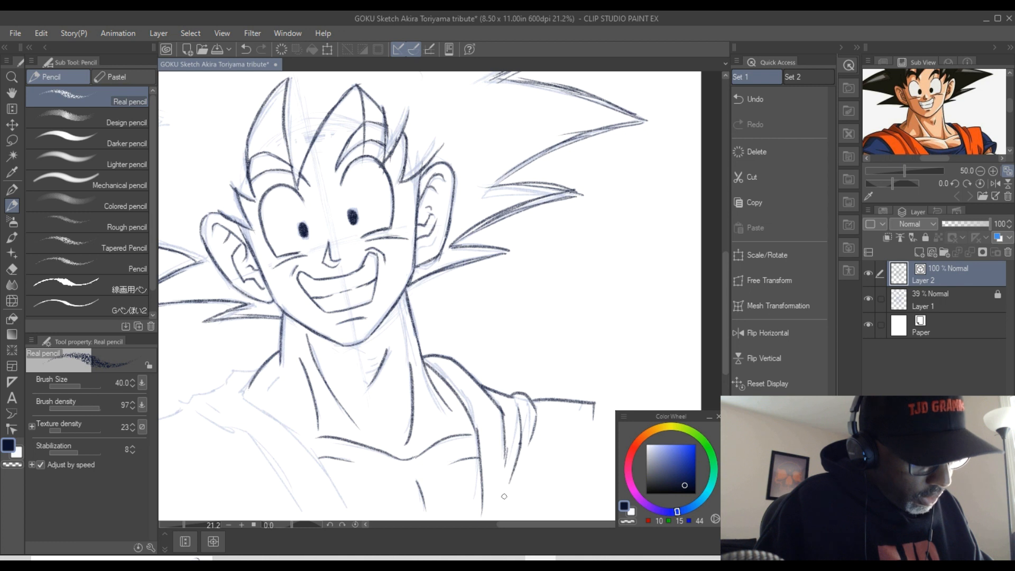
pyautogui.moveTo(568, 469); pyautogui.dragTo(548, 499)
pyautogui.moveTo(572, 451); pyautogui.dragTo(567, 469)
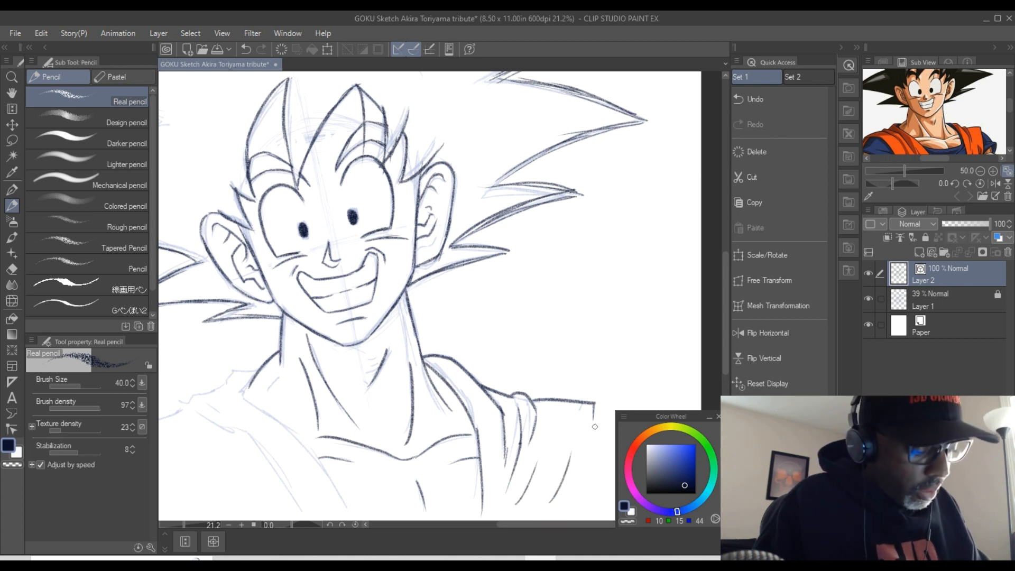
pyautogui.moveTo(593, 418); pyautogui.dragTo(587, 442)
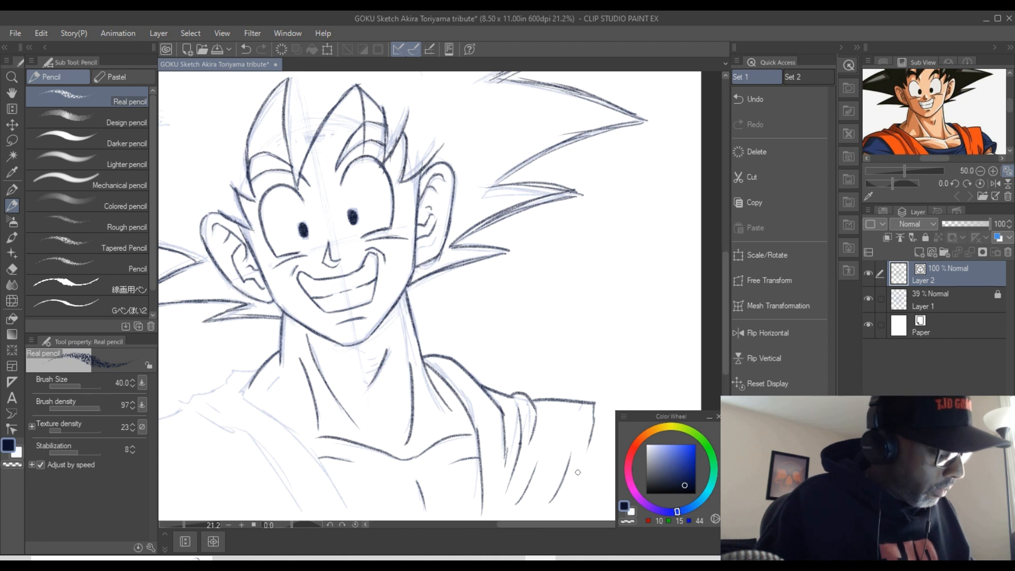
# - Trace the left shoulder line of the gi and the outer and inner edges of its left collar down the chest
pyautogui.moveTo(506, 525); pyautogui.dragTo(494, 525)
pyautogui.moveTo(725, 351); pyautogui.dragTo(726, 368)
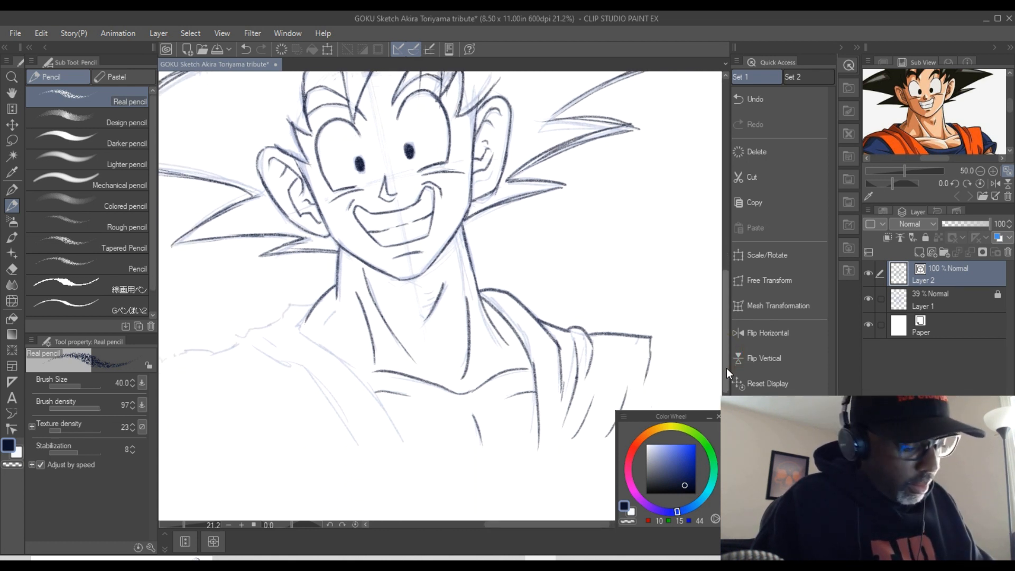
pyautogui.moveTo(296, 315)
pyautogui.mouseDown()
pyautogui.moveTo(311, 299)
pyautogui.moveTo(274, 325)
pyautogui.moveTo(282, 312)
pyautogui.moveTo(183, 352)
pyautogui.mouseUp()
pyautogui.moveTo(267, 333)
pyautogui.mouseDown()
pyautogui.moveTo(312, 374)
pyautogui.moveTo(353, 448)
pyautogui.mouseUp()
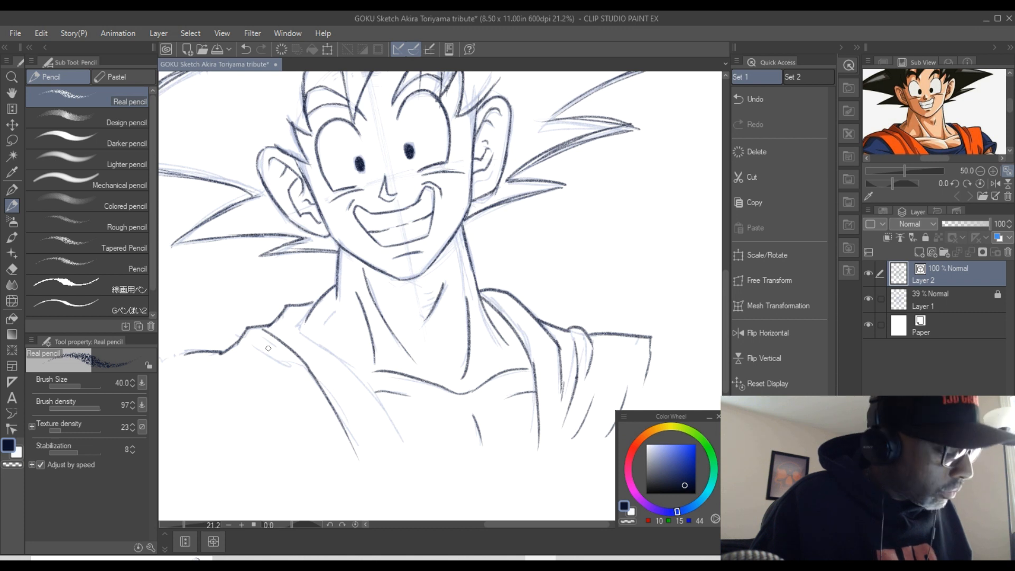
pyautogui.moveTo(242, 341); pyautogui.dragTo(300, 378)
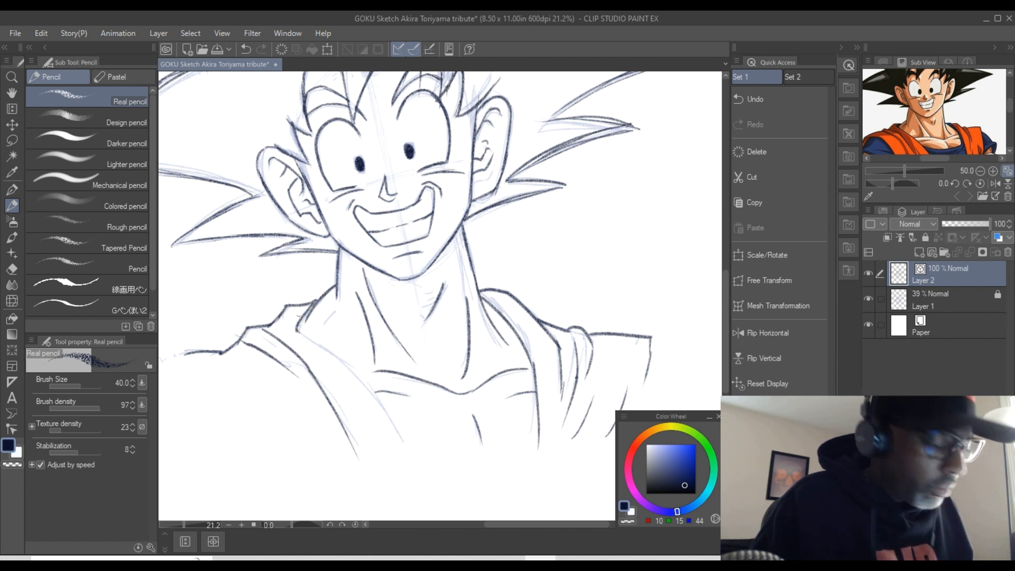
pyautogui.moveTo(296, 331)
pyautogui.mouseDown()
pyautogui.moveTo(362, 375)
pyautogui.moveTo(418, 487)
pyautogui.mouseUp()
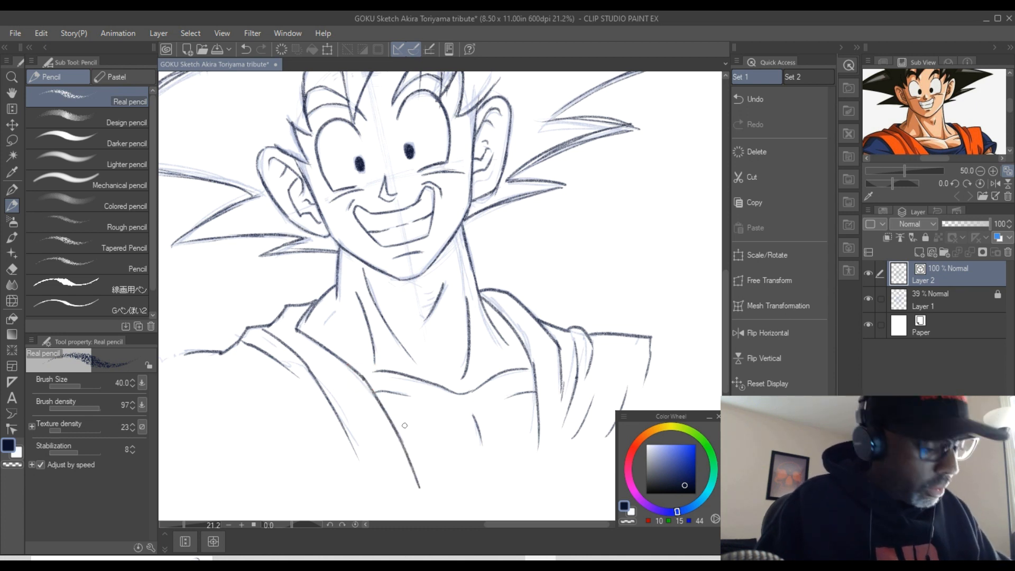
pyautogui.moveTo(547, 411)
pyautogui.mouseDown()
pyautogui.moveTo(478, 444)
pyautogui.moveTo(408, 436)
pyautogui.mouseUp()
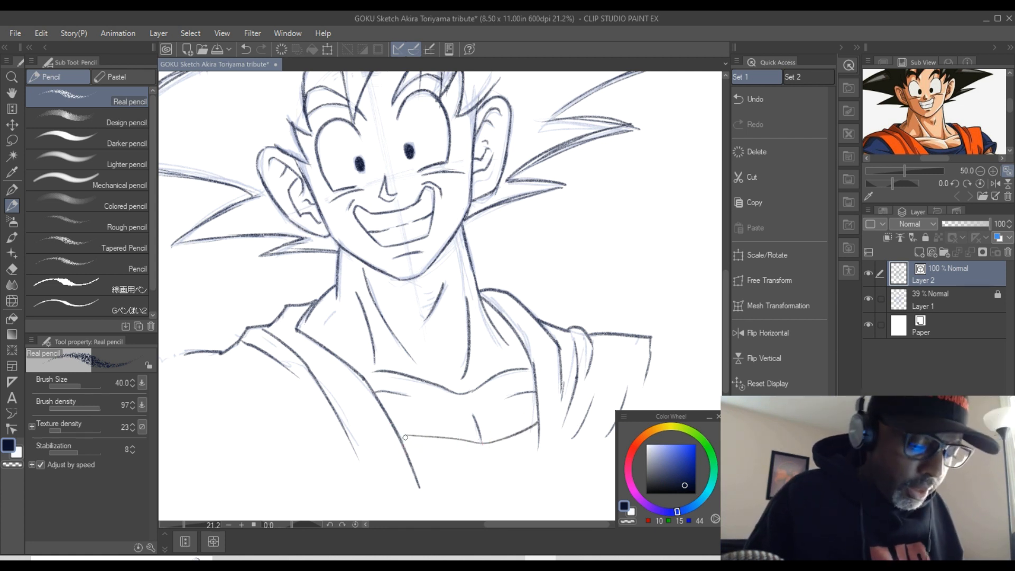
pyautogui.hotkey('ctrl', 'z')
pyautogui.hotkey('ctrl', 'z')
pyautogui.hotkey('ctrl', 'z')
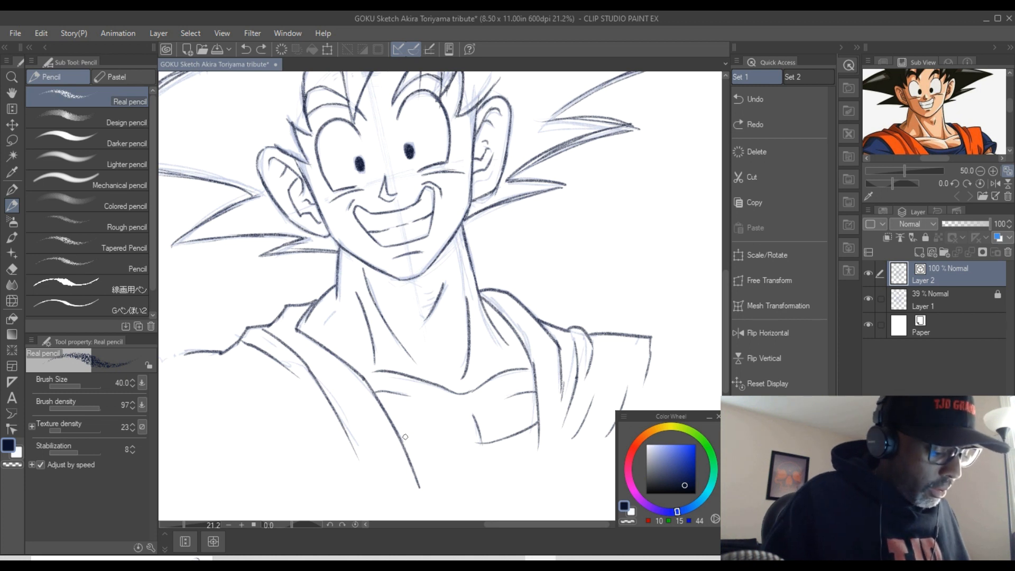
# - Draw the undershirt's curved neckline across the chest between the gi collars, with short fold strokes beneath it
pyautogui.moveTo(401, 442)
pyautogui.mouseDown()
pyautogui.moveTo(498, 452)
pyautogui.moveTo(543, 428)
pyautogui.moveTo(483, 453)
pyautogui.moveTo(435, 453)
pyautogui.mouseUp()
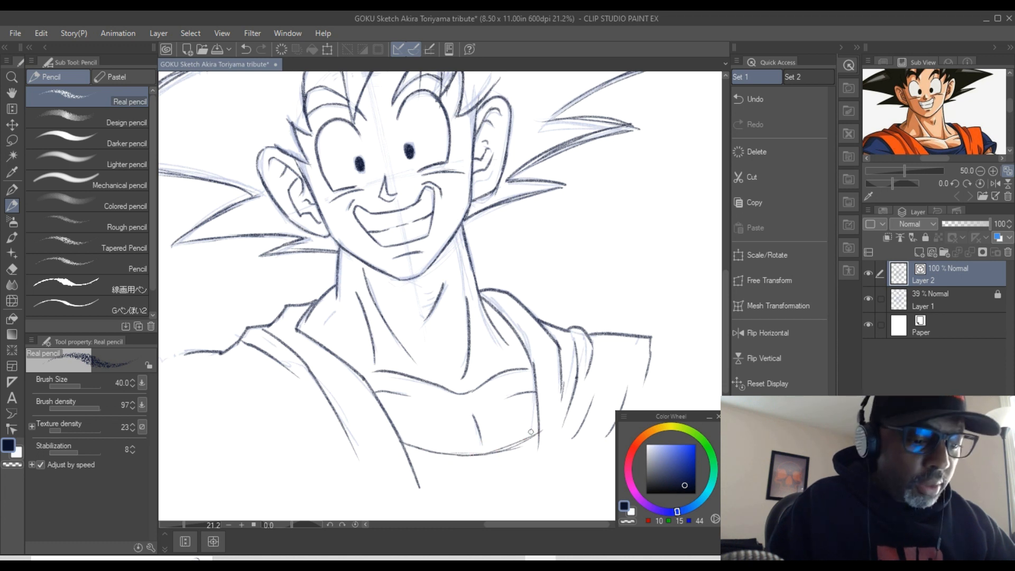
pyautogui.moveTo(531, 451)
pyautogui.mouseDown()
pyautogui.moveTo(490, 466)
pyautogui.moveTo(439, 465)
pyautogui.mouseUp()
pyautogui.moveTo(538, 435)
pyautogui.mouseDown()
pyautogui.moveTo(535, 467)
pyautogui.moveTo(494, 478)
pyautogui.mouseUp()
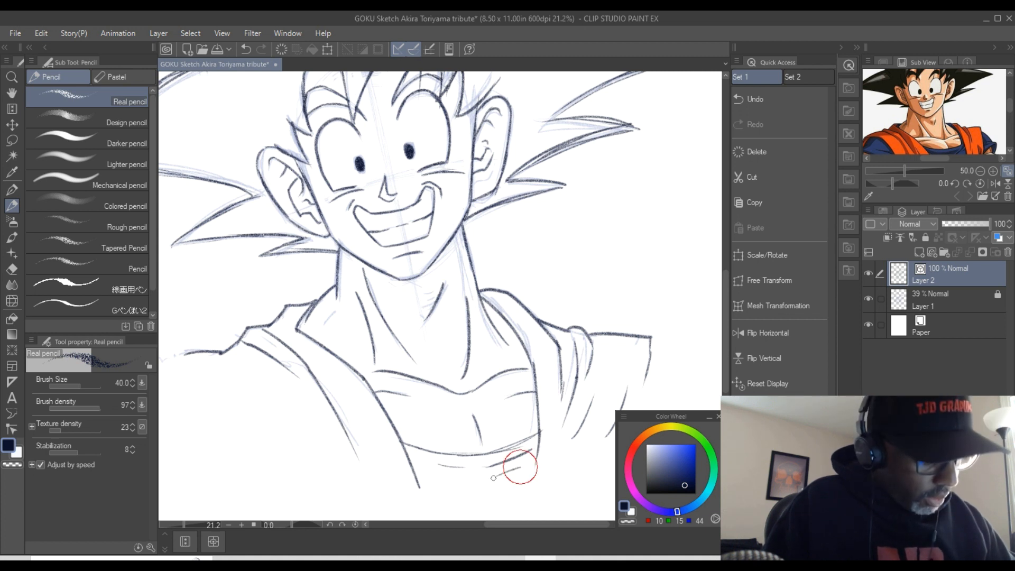
# - Draw the folds and sleeve opening on the left side of the gi, plus the outer edges of both sleeves
pyautogui.moveTo(306, 404); pyautogui.dragTo(325, 478)
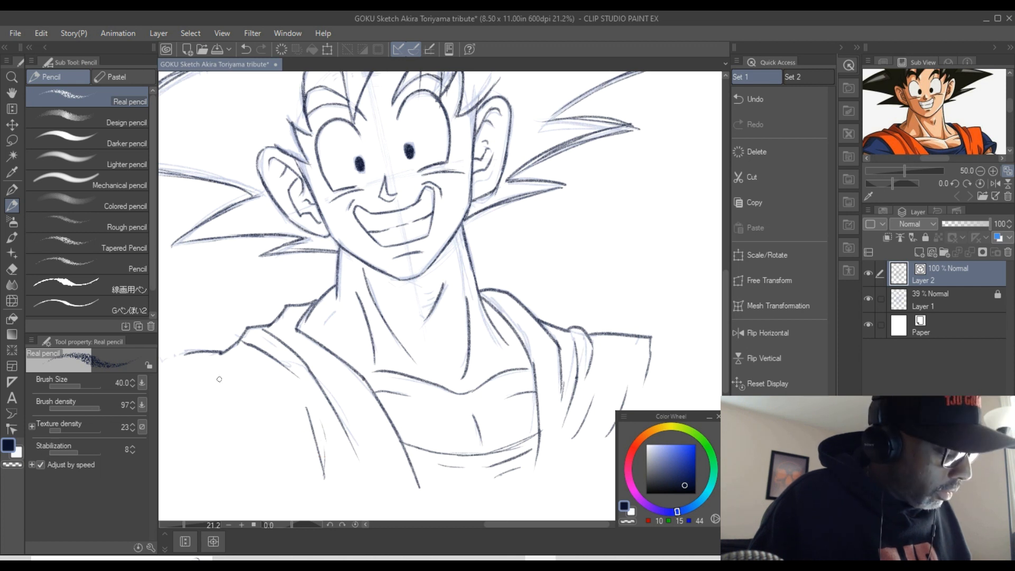
pyautogui.moveTo(183, 349)
pyautogui.mouseDown()
pyautogui.moveTo(179, 370)
pyautogui.moveTo(249, 395)
pyautogui.moveTo(274, 455)
pyautogui.mouseUp()
pyautogui.moveTo(255, 410); pyautogui.dragTo(282, 482)
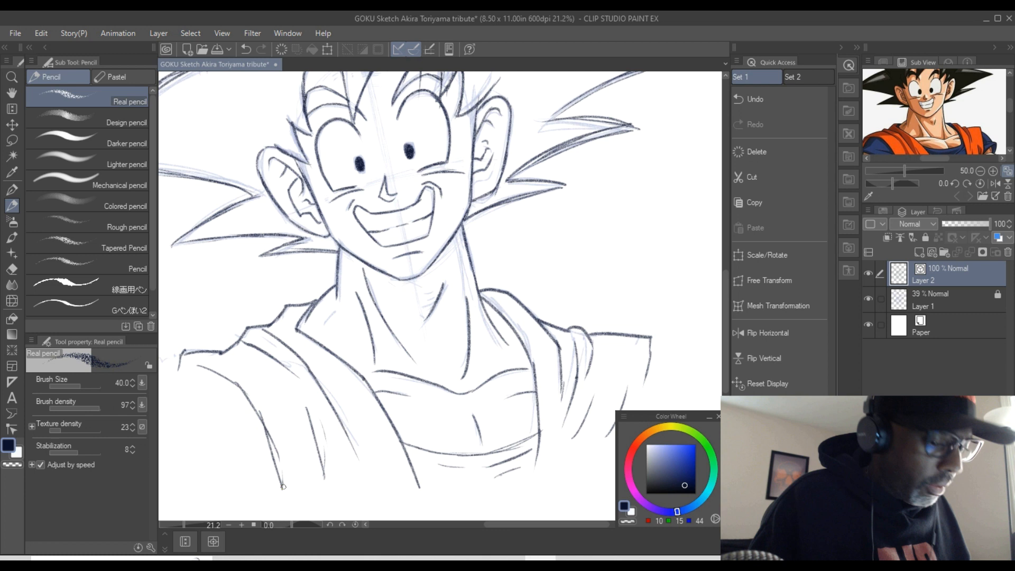
pyautogui.moveTo(227, 439); pyautogui.dragTo(275, 465)
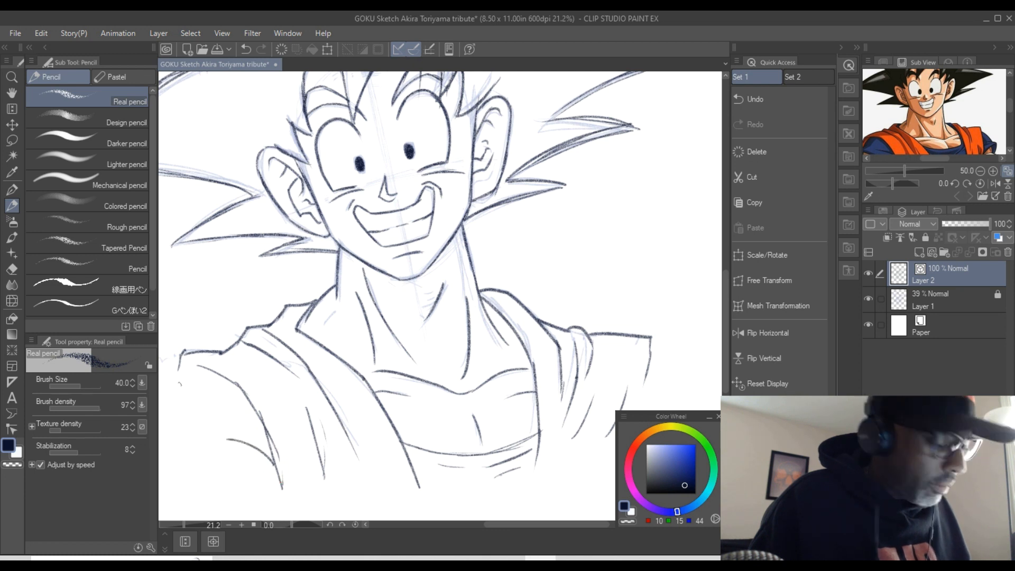
pyautogui.moveTo(178, 367)
pyautogui.mouseDown()
pyautogui.moveTo(169, 396)
pyautogui.moveTo(209, 367)
pyautogui.moveTo(191, 364)
pyautogui.moveTo(165, 423)
pyautogui.mouseUp()
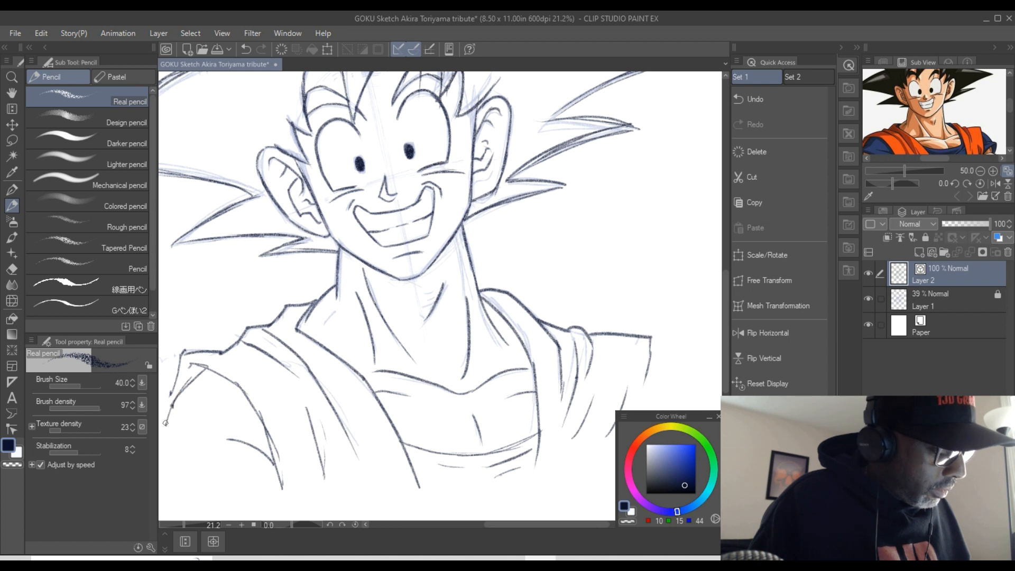
pyautogui.moveTo(651, 339); pyautogui.dragTo(674, 394)
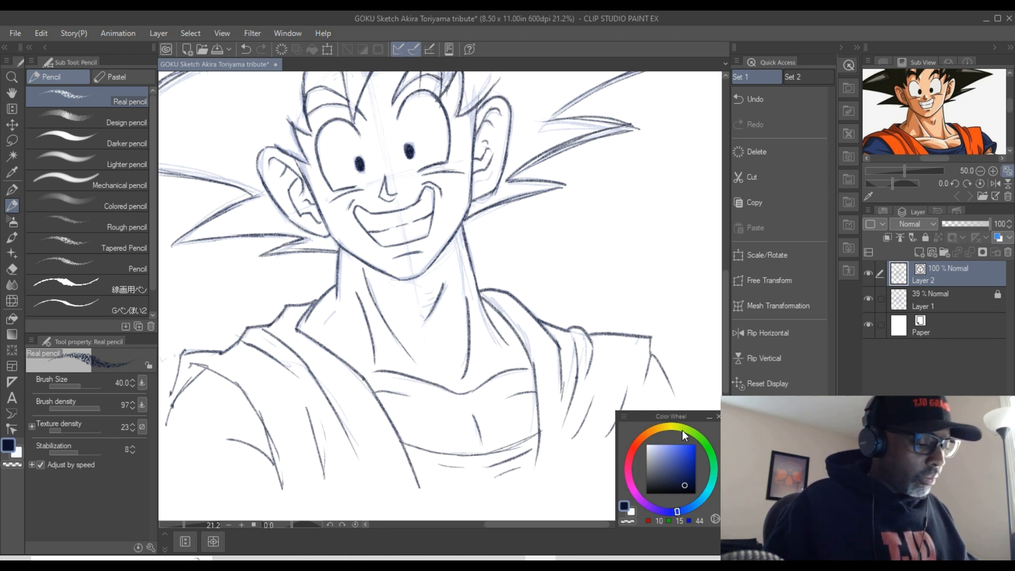
# - Fill in both eyebrows with dense dark pencil hatching, using the face in the reference image as a guide
pyautogui.moveTo(727, 356); pyautogui.dragTo(737, 299)
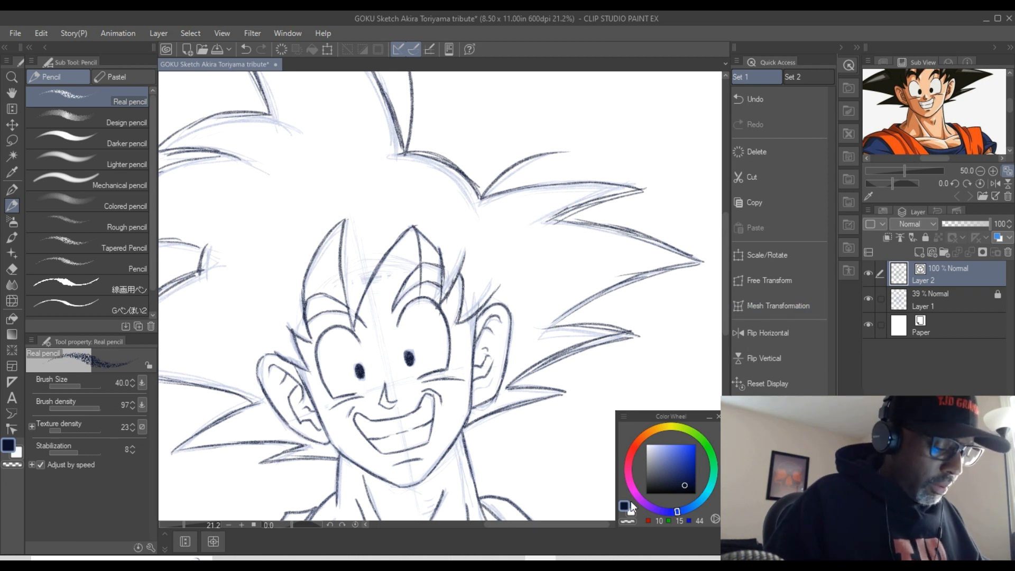
pyautogui.moveTo(554, 526); pyautogui.dragTo(537, 525)
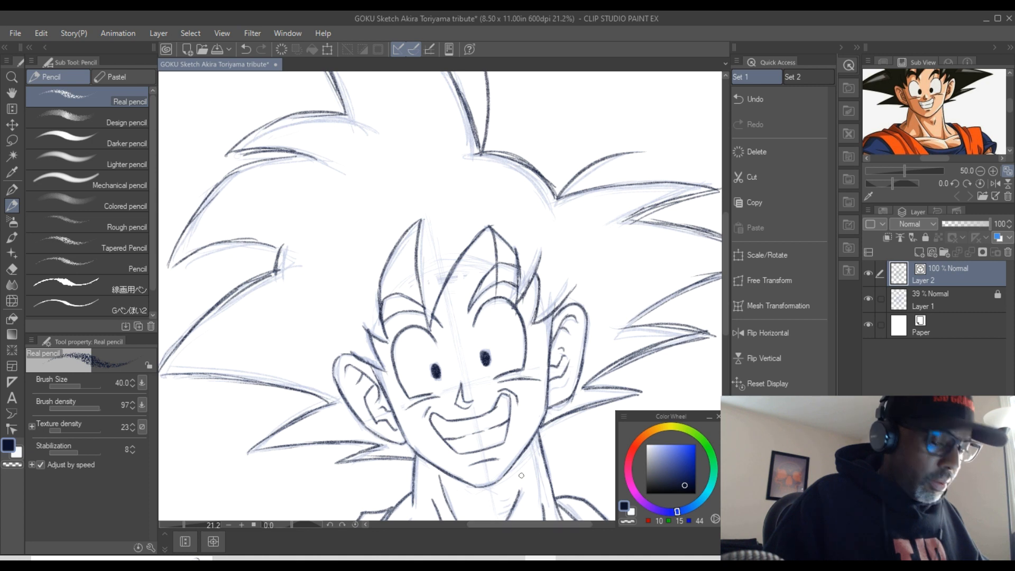
pyautogui.scroll(-3, 465, 321)
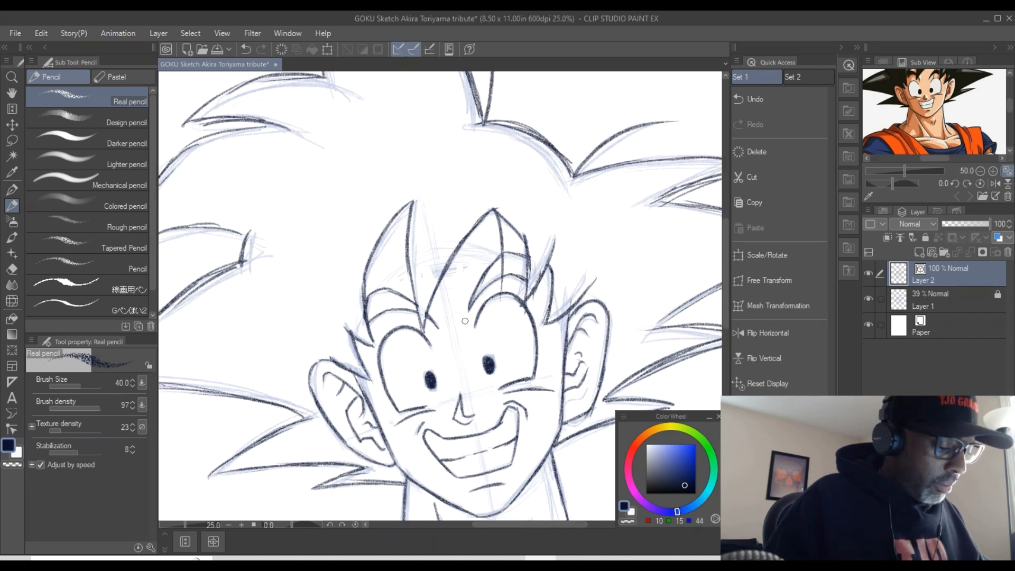
pyautogui.scroll(-1, 465, 321)
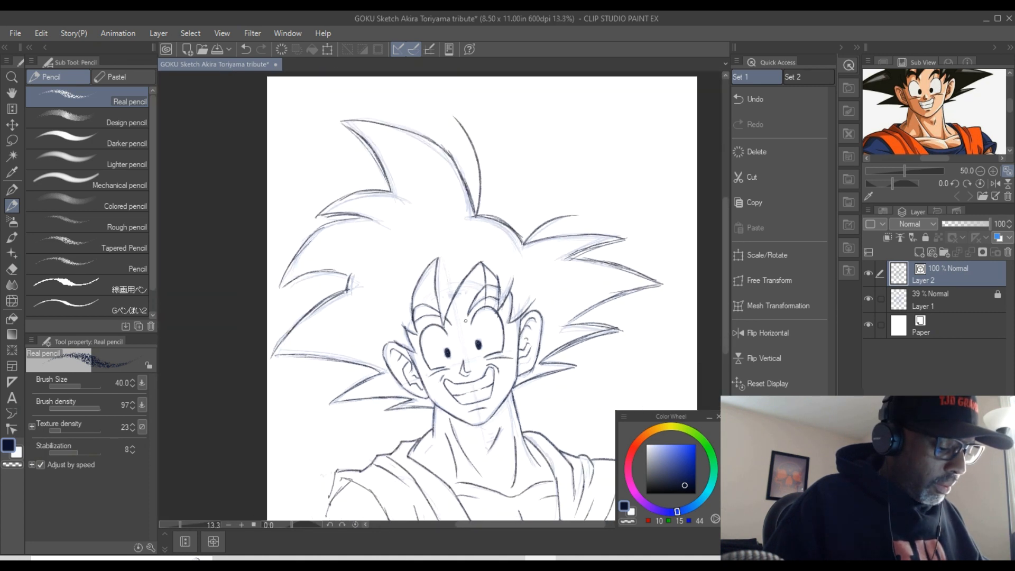
pyautogui.scroll(1, 465, 321)
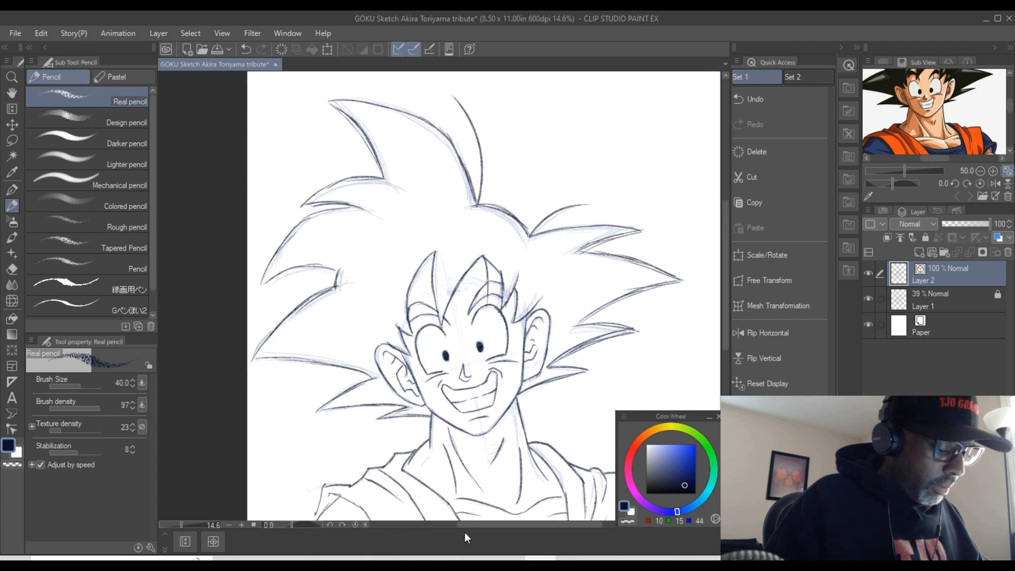
pyautogui.moveTo(470, 523); pyautogui.dragTo(486, 521)
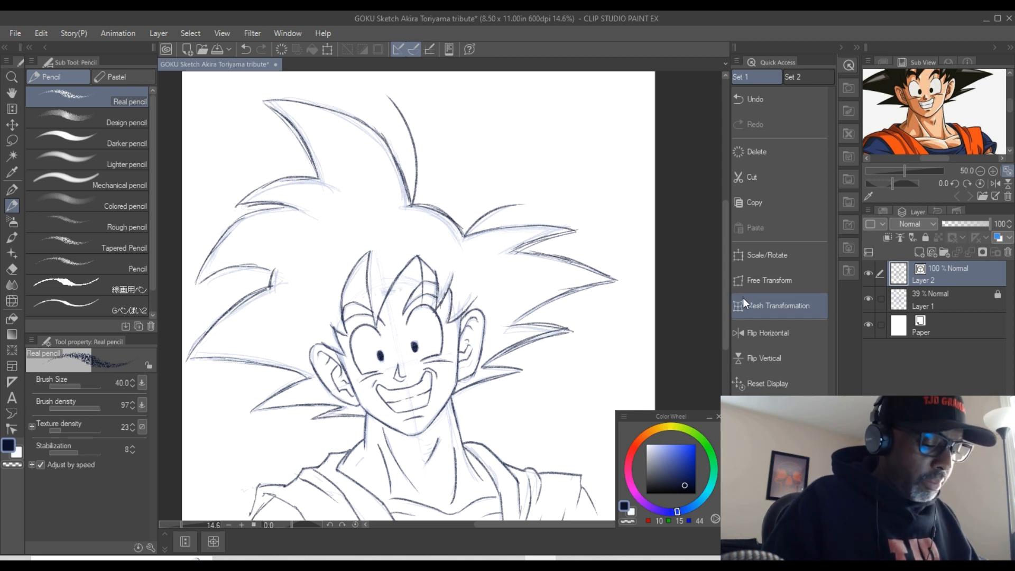
pyautogui.moveTo(724, 282); pyautogui.dragTo(725, 290)
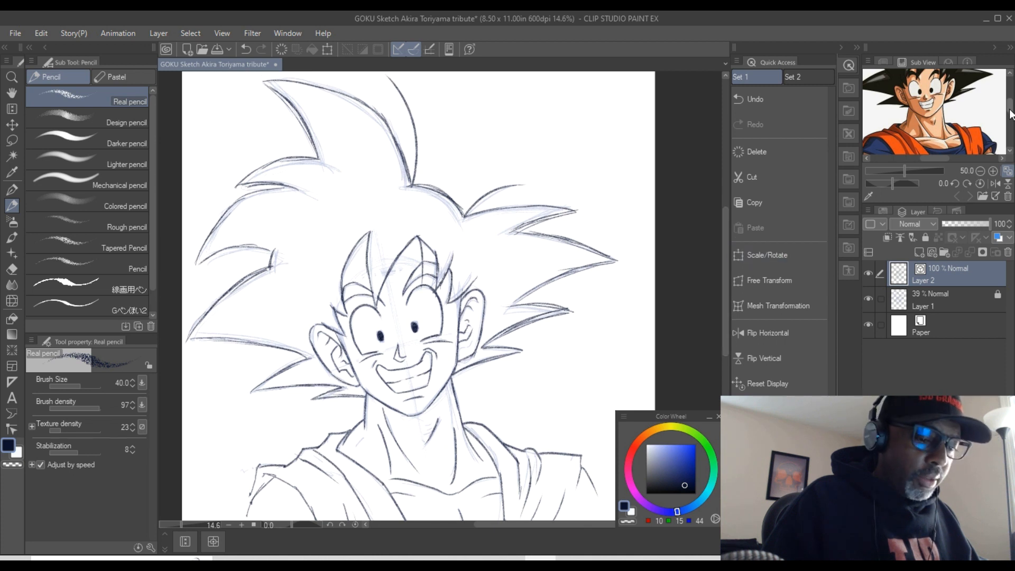
pyautogui.moveTo(1009, 114); pyautogui.dragTo(1010, 110)
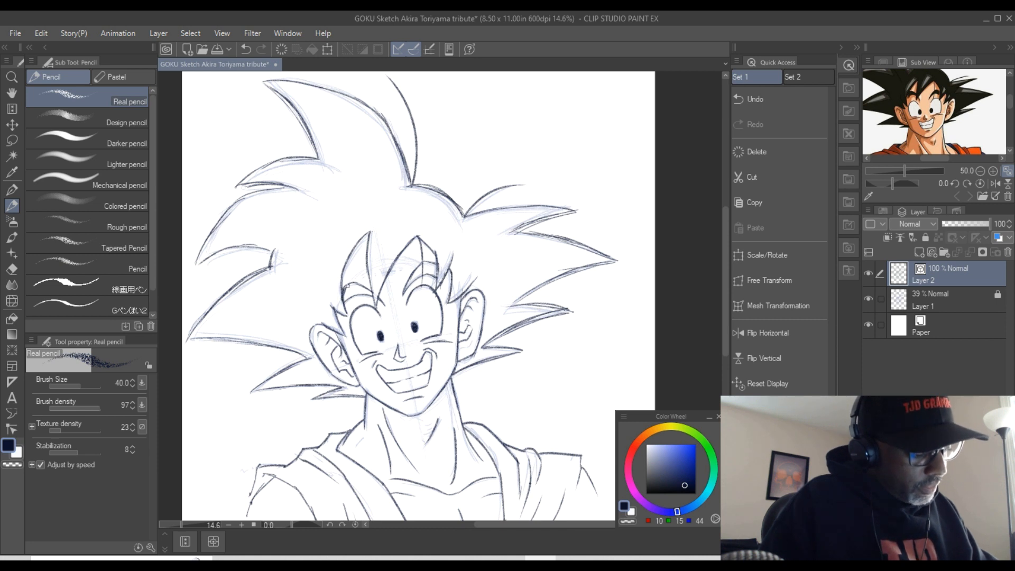
pyautogui.moveTo(353, 292); pyautogui.dragTo(361, 289)
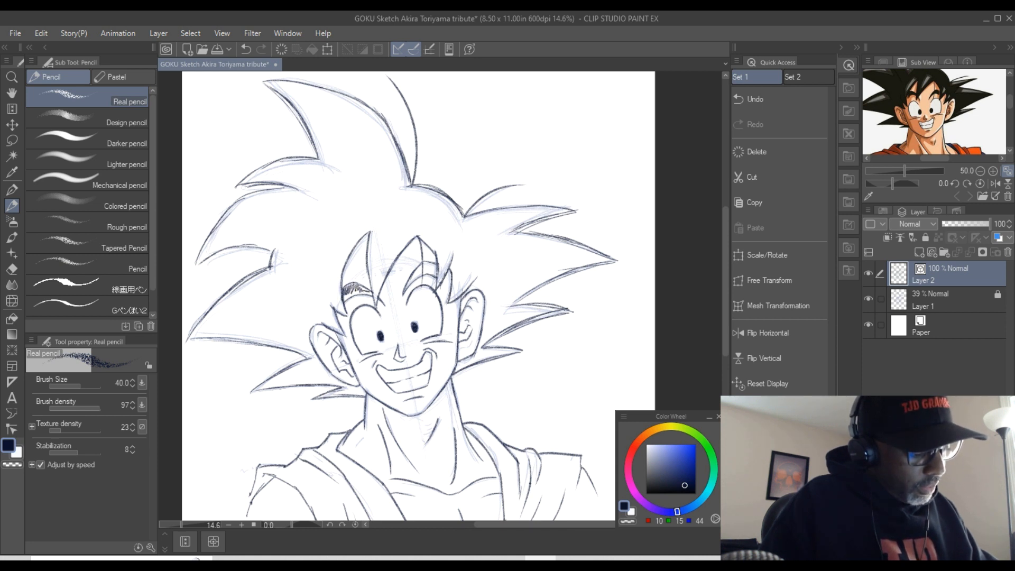
pyautogui.moveTo(346, 296); pyautogui.dragTo(424, 266)
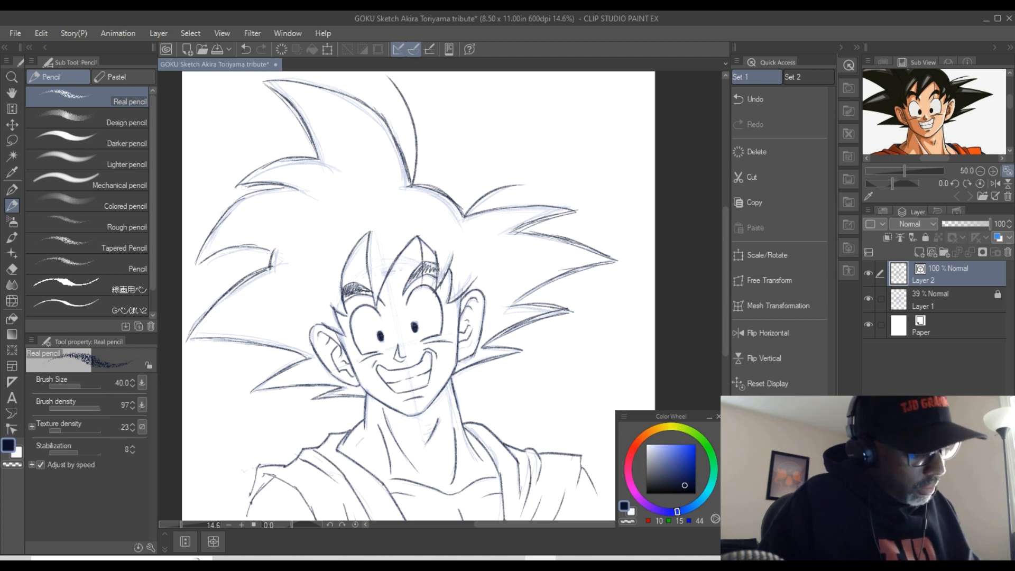
pyautogui.moveTo(429, 274); pyautogui.dragTo(436, 266)
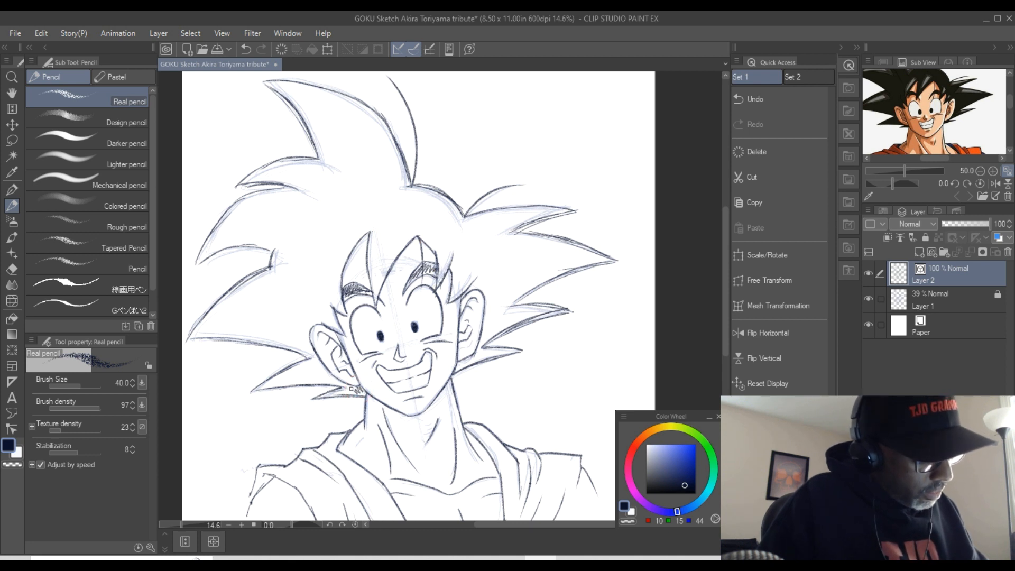
# - Hatch the low hair spikes beside the left ear in dark pencil, enlarging the brush size to 65.2
pyautogui.moveTo(326, 373)
pyautogui.mouseDown()
pyautogui.moveTo(309, 357)
pyautogui.moveTo(312, 381)
pyautogui.moveTo(279, 376)
pyautogui.mouseUp()
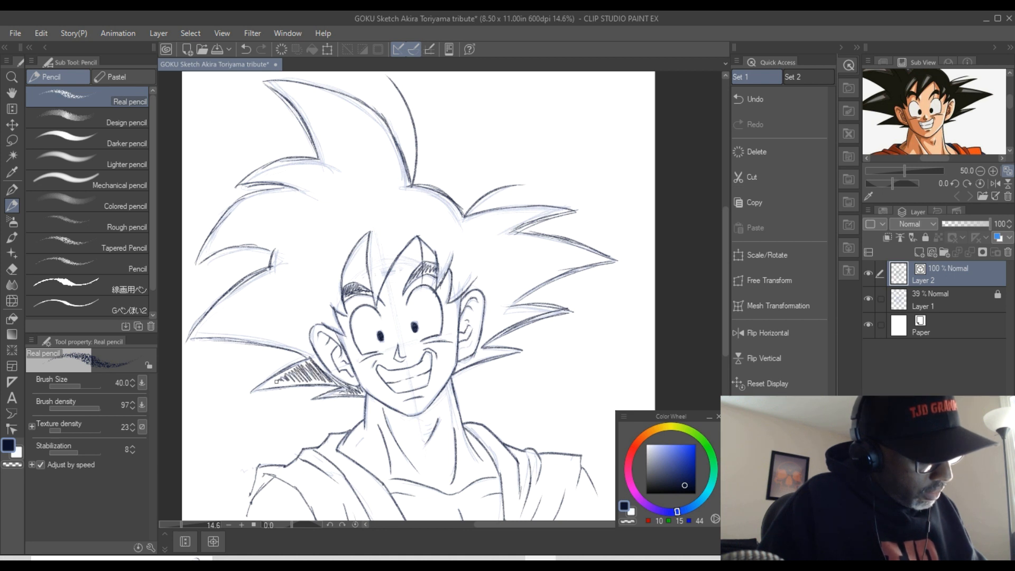
pyautogui.moveTo(80, 385); pyautogui.dragTo(84, 386)
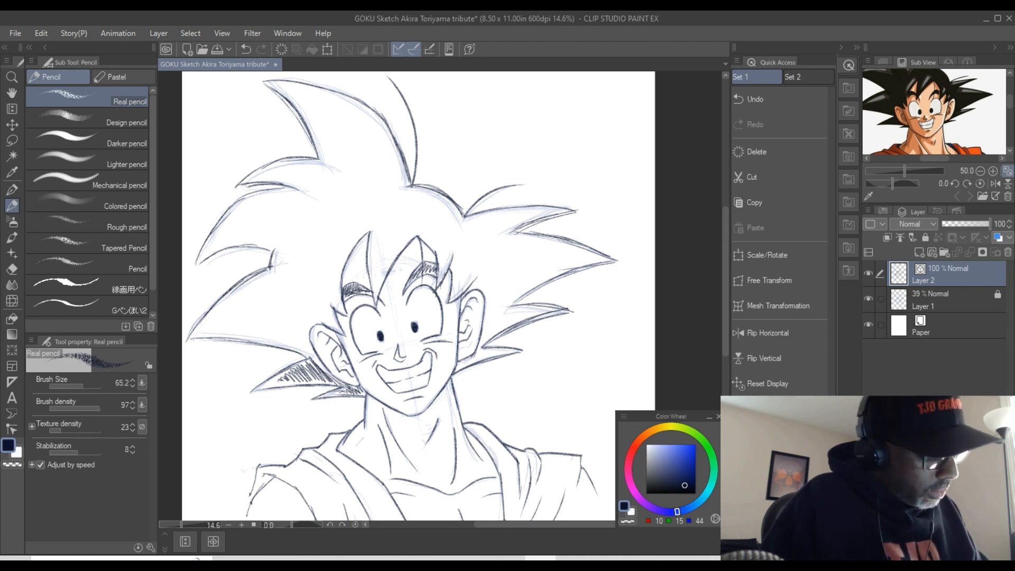
pyautogui.moveTo(317, 377); pyautogui.dragTo(308, 347)
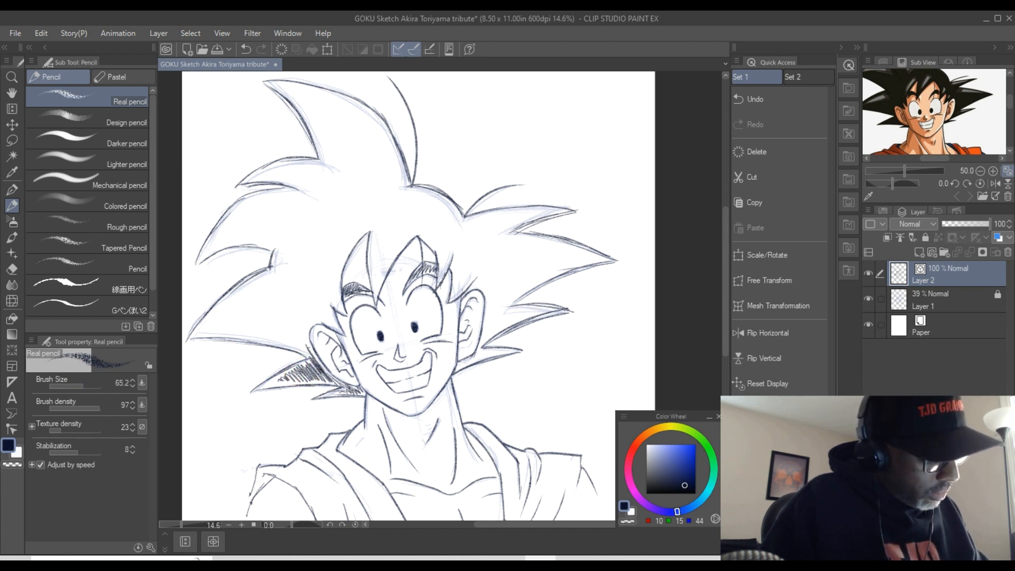
# - Hatch the large left hair spike above the ear with dense dark strokes, from its tip to the side of the head
pyautogui.moveTo(204, 328)
pyautogui.mouseDown()
pyautogui.moveTo(226, 317)
pyautogui.moveTo(244, 334)
pyautogui.moveTo(258, 312)
pyautogui.moveTo(272, 333)
pyautogui.moveTo(280, 317)
pyautogui.moveTo(298, 335)
pyautogui.moveTo(290, 298)
pyautogui.moveTo(302, 275)
pyautogui.moveTo(311, 320)
pyautogui.mouseUp()
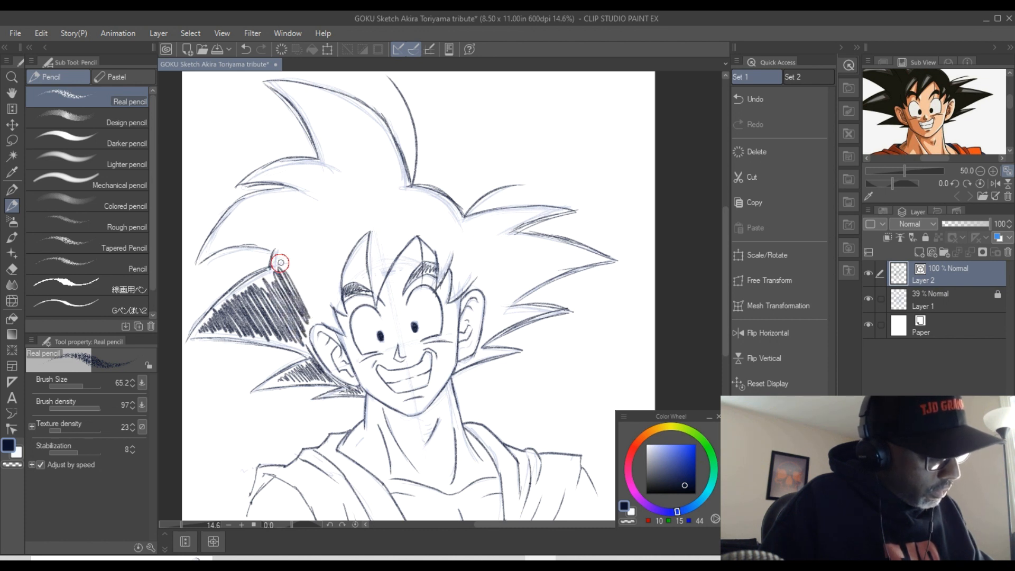
pyautogui.moveTo(288, 276)
pyautogui.mouseDown()
pyautogui.moveTo(322, 317)
pyautogui.moveTo(317, 296)
pyautogui.mouseUp()
pyautogui.moveTo(277, 251); pyautogui.dragTo(317, 289)
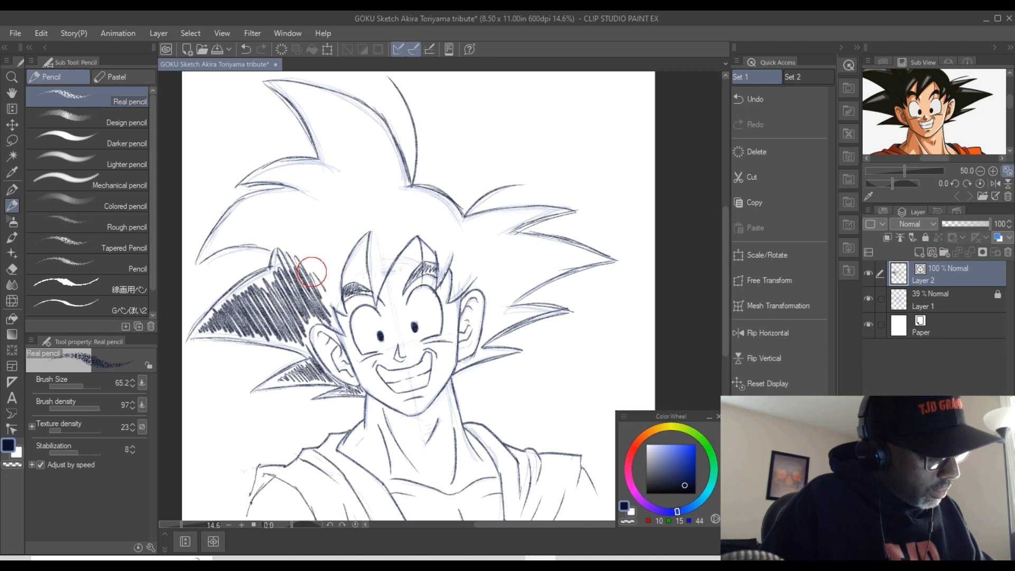
# - Hatch the two upper-left hair spikes and the hair between them and the fringe with dense dark diagonal strokes
pyautogui.moveTo(208, 250); pyautogui.dragTo(235, 208)
pyautogui.moveTo(216, 250)
pyautogui.mouseDown()
pyautogui.moveTo(242, 201)
pyautogui.moveTo(228, 240)
pyautogui.moveTo(255, 200)
pyautogui.moveTo(241, 236)
pyautogui.moveTo(265, 195)
pyautogui.mouseUp()
pyautogui.moveTo(244, 243)
pyautogui.mouseDown()
pyautogui.moveTo(280, 193)
pyautogui.moveTo(258, 235)
pyautogui.moveTo(292, 192)
pyautogui.moveTo(269, 237)
pyautogui.moveTo(303, 209)
pyautogui.mouseUp()
pyautogui.moveTo(283, 249)
pyautogui.mouseDown()
pyautogui.moveTo(296, 210)
pyautogui.moveTo(280, 253)
pyautogui.moveTo(300, 219)
pyautogui.moveTo(289, 261)
pyautogui.moveTo(310, 215)
pyautogui.mouseUp()
pyautogui.moveTo(294, 267)
pyautogui.mouseDown()
pyautogui.moveTo(311, 217)
pyautogui.moveTo(295, 267)
pyautogui.moveTo(307, 225)
pyautogui.moveTo(325, 220)
pyautogui.mouseUp()
pyautogui.moveTo(307, 285); pyautogui.dragTo(332, 237)
pyautogui.moveTo(321, 302); pyautogui.dragTo(331, 248)
pyautogui.moveTo(330, 304); pyautogui.dragTo(343, 239)
pyautogui.moveTo(323, 288); pyautogui.dragTo(342, 239)
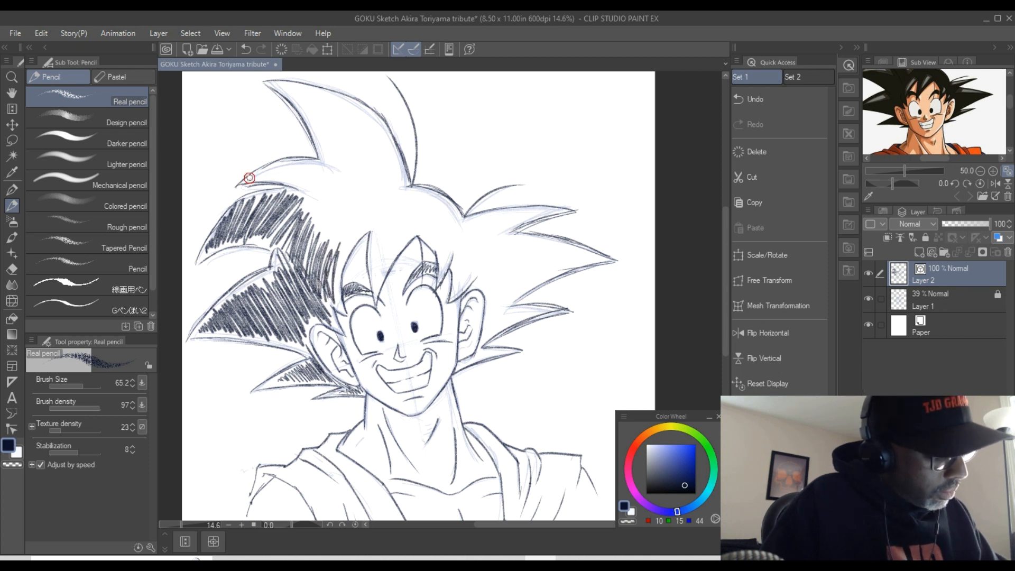
pyautogui.moveTo(252, 176)
pyautogui.mouseDown()
pyautogui.moveTo(276, 164)
pyautogui.moveTo(272, 179)
pyautogui.moveTo(315, 168)
pyautogui.moveTo(290, 190)
pyautogui.moveTo(321, 171)
pyautogui.moveTo(299, 195)
pyautogui.moveTo(323, 173)
pyautogui.moveTo(300, 210)
pyautogui.moveTo(324, 184)
pyautogui.moveTo(311, 214)
pyautogui.moveTo(333, 195)
pyautogui.moveTo(317, 237)
pyautogui.moveTo(325, 217)
pyautogui.moveTo(329, 238)
pyautogui.moveTo(349, 225)
pyautogui.moveTo(333, 263)
pyautogui.moveTo(342, 244)
pyautogui.moveTo(335, 301)
pyautogui.mouseUp()
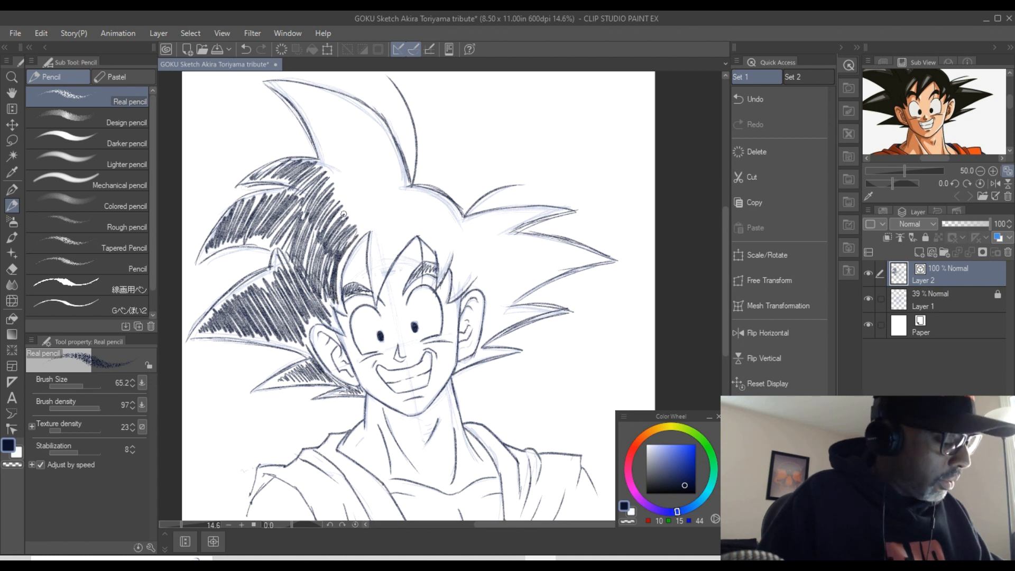
pyautogui.moveTo(725, 312); pyautogui.dragTo(728, 295)
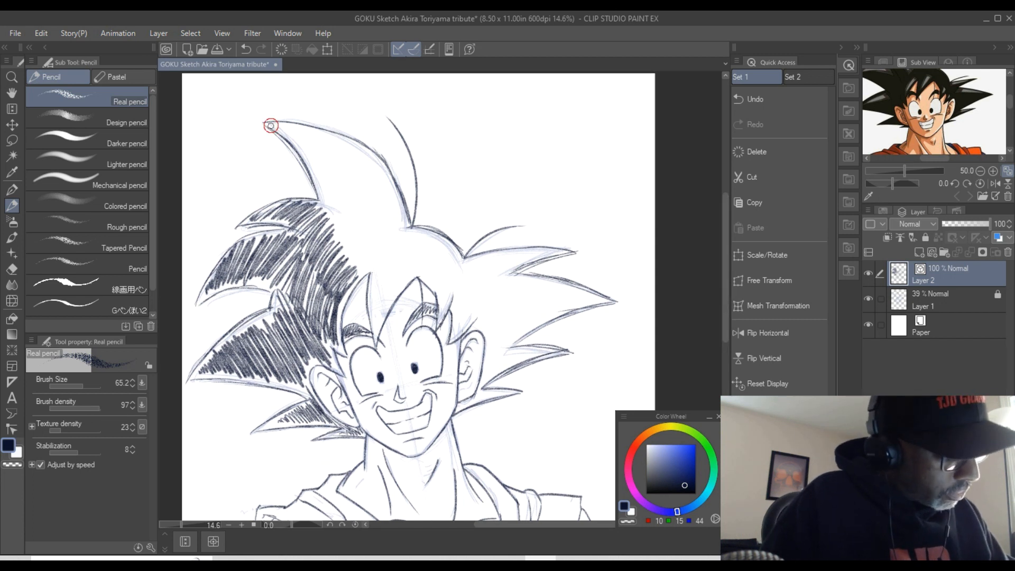
# - Hatch the tall top hair spike with dense dark pencil strokes, from its tip down into the crown of the hair
pyautogui.moveTo(277, 128); pyautogui.dragTo(317, 132)
pyautogui.moveTo(292, 142)
pyautogui.mouseDown()
pyautogui.moveTo(345, 140)
pyautogui.moveTo(312, 154)
pyautogui.moveTo(356, 146)
pyautogui.moveTo(319, 159)
pyautogui.moveTo(366, 156)
pyautogui.moveTo(315, 163)
pyautogui.moveTo(360, 157)
pyautogui.moveTo(320, 172)
pyautogui.moveTo(373, 164)
pyautogui.moveTo(331, 164)
pyautogui.moveTo(341, 162)
pyautogui.moveTo(326, 172)
pyautogui.moveTo(375, 168)
pyautogui.moveTo(333, 175)
pyautogui.moveTo(376, 177)
pyautogui.moveTo(327, 180)
pyautogui.moveTo(377, 188)
pyautogui.moveTo(330, 191)
pyautogui.moveTo(387, 199)
pyautogui.moveTo(332, 198)
pyautogui.moveTo(394, 212)
pyautogui.moveTo(330, 214)
pyautogui.mouseUp()
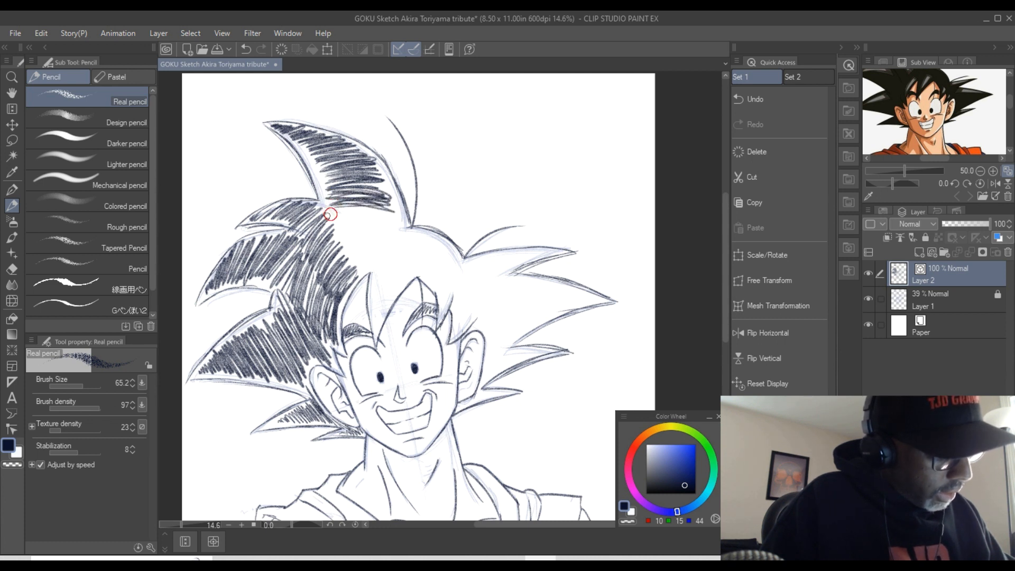
pyautogui.moveTo(347, 211)
pyautogui.mouseDown()
pyautogui.moveTo(375, 210)
pyautogui.moveTo(330, 230)
pyautogui.moveTo(380, 214)
pyautogui.moveTo(341, 249)
pyautogui.moveTo(383, 218)
pyautogui.moveTo(346, 249)
pyautogui.moveTo(383, 228)
pyautogui.moveTo(353, 260)
pyautogui.mouseUp()
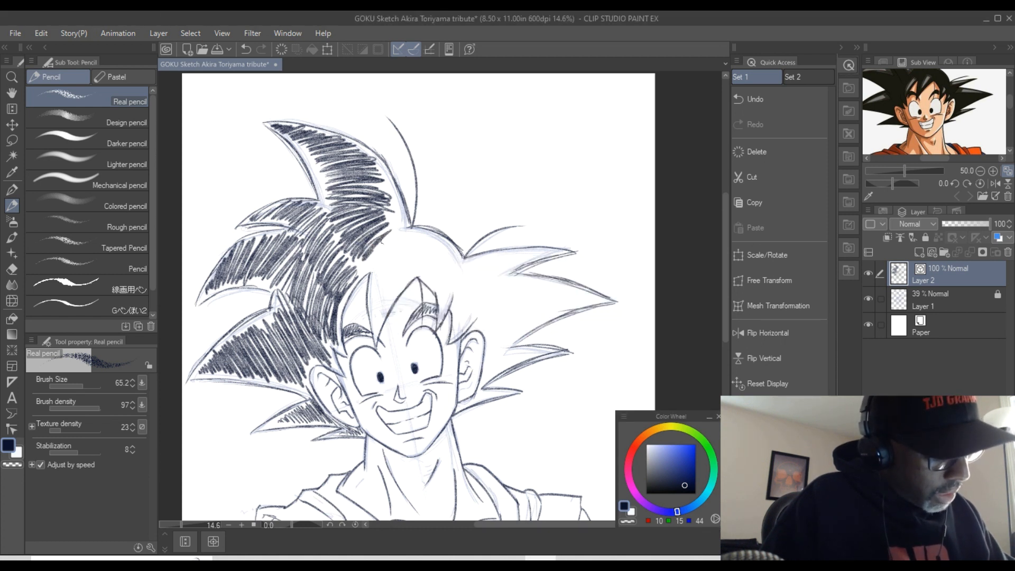
# - Fill the central fringe lock and the hair curving over the forehead toward the right ear with dense dark hatching
pyautogui.moveTo(376, 325)
pyautogui.mouseDown()
pyautogui.moveTo(387, 306)
pyautogui.moveTo(372, 299)
pyautogui.moveTo(372, 283)
pyautogui.moveTo(392, 273)
pyautogui.moveTo(373, 275)
pyautogui.moveTo(373, 265)
pyautogui.moveTo(413, 264)
pyautogui.moveTo(388, 250)
pyautogui.moveTo(395, 246)
pyautogui.mouseUp()
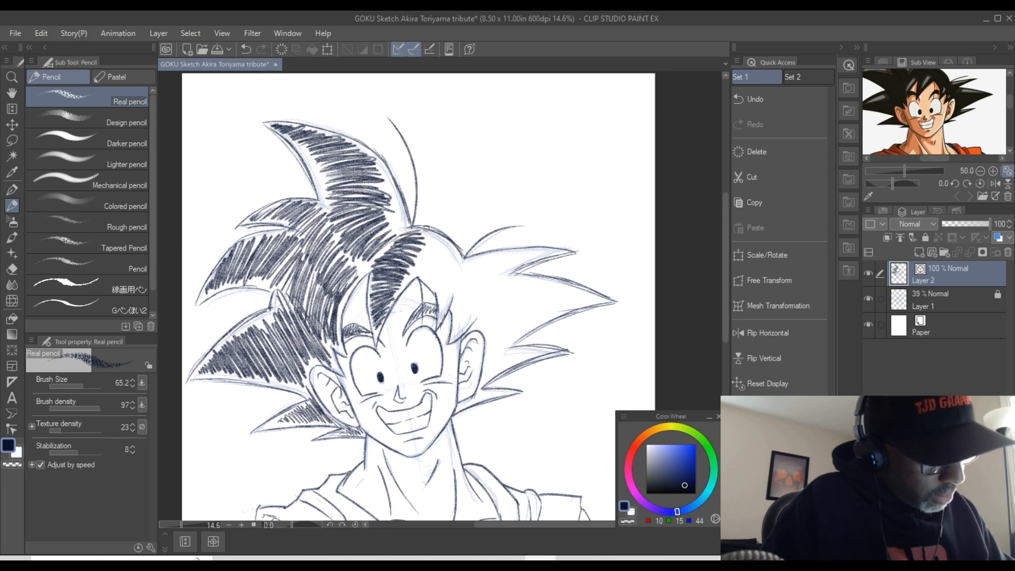
pyautogui.moveTo(423, 317); pyautogui.dragTo(446, 305)
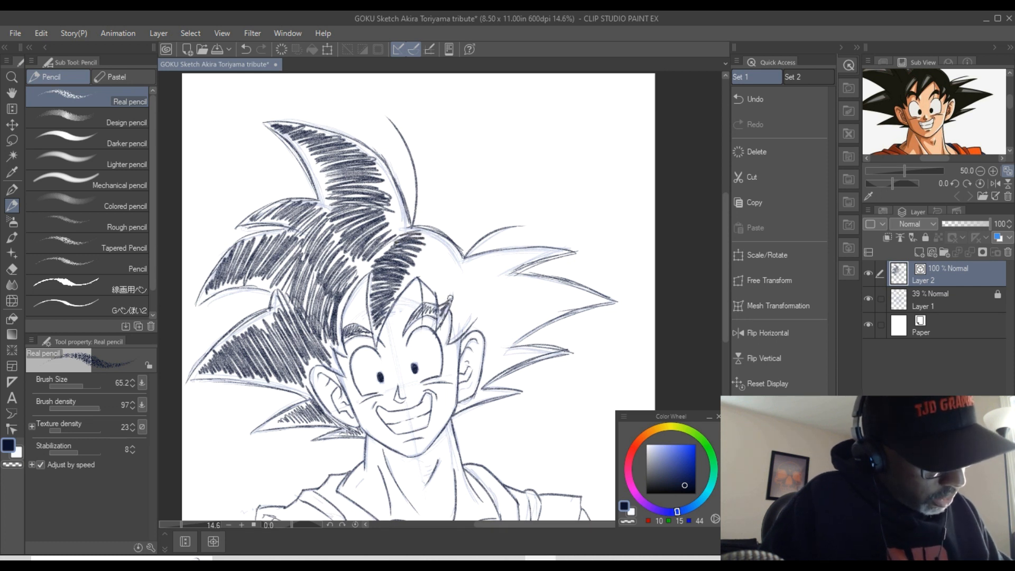
pyautogui.moveTo(452, 275)
pyautogui.mouseDown()
pyautogui.moveTo(438, 294)
pyautogui.moveTo(432, 288)
pyautogui.mouseUp()
pyautogui.moveTo(449, 252)
pyautogui.mouseDown()
pyautogui.moveTo(429, 279)
pyautogui.moveTo(417, 273)
pyautogui.mouseUp()
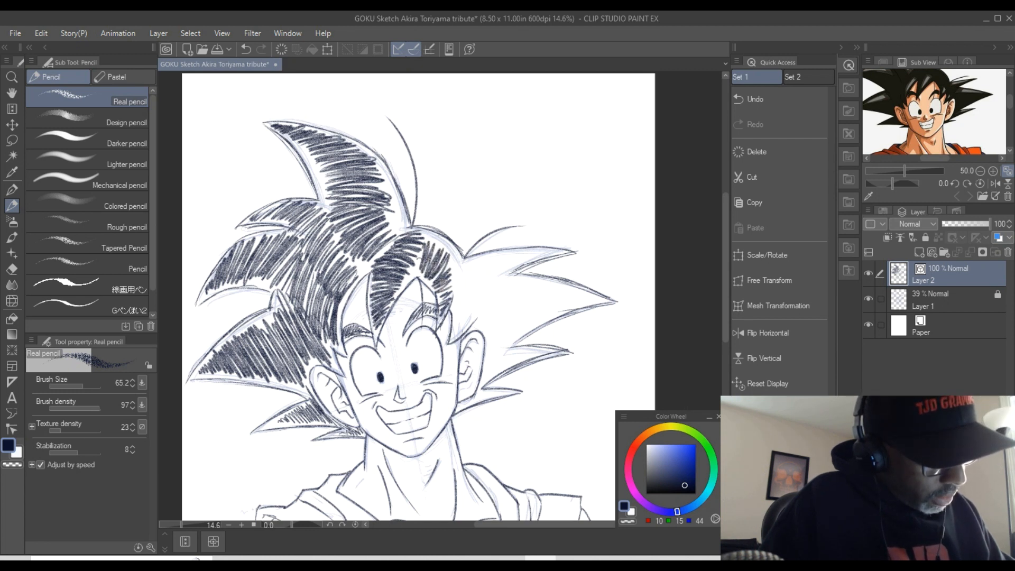
pyautogui.moveTo(425, 236); pyautogui.dragTo(410, 259)
pyautogui.moveTo(433, 235)
pyautogui.mouseDown()
pyautogui.moveTo(419, 258)
pyautogui.moveTo(445, 294)
pyautogui.mouseUp()
pyautogui.moveTo(467, 259)
pyautogui.mouseDown()
pyautogui.moveTo(444, 289)
pyautogui.moveTo(449, 297)
pyautogui.mouseUp()
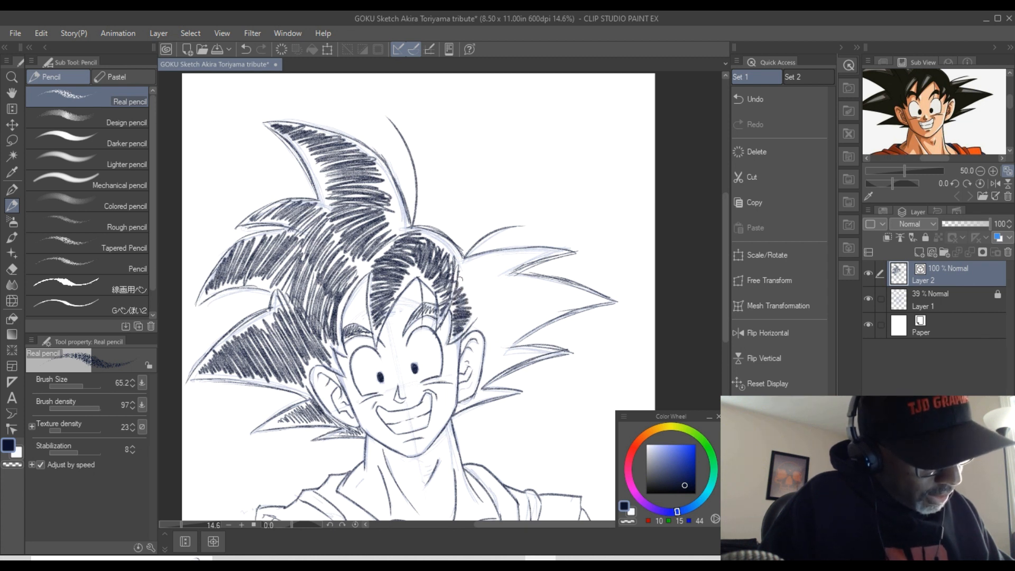
# - Hatch the upper-right hair spike and the large right spike below it with dense, near-vertical dark strokes
pyautogui.moveTo(463, 261)
pyautogui.mouseDown()
pyautogui.moveTo(465, 292)
pyautogui.moveTo(466, 266)
pyautogui.moveTo(475, 283)
pyautogui.moveTo(480, 259)
pyautogui.moveTo(484, 286)
pyautogui.moveTo(483, 261)
pyautogui.moveTo(492, 275)
pyautogui.moveTo(495, 258)
pyautogui.moveTo(516, 267)
pyautogui.mouseUp()
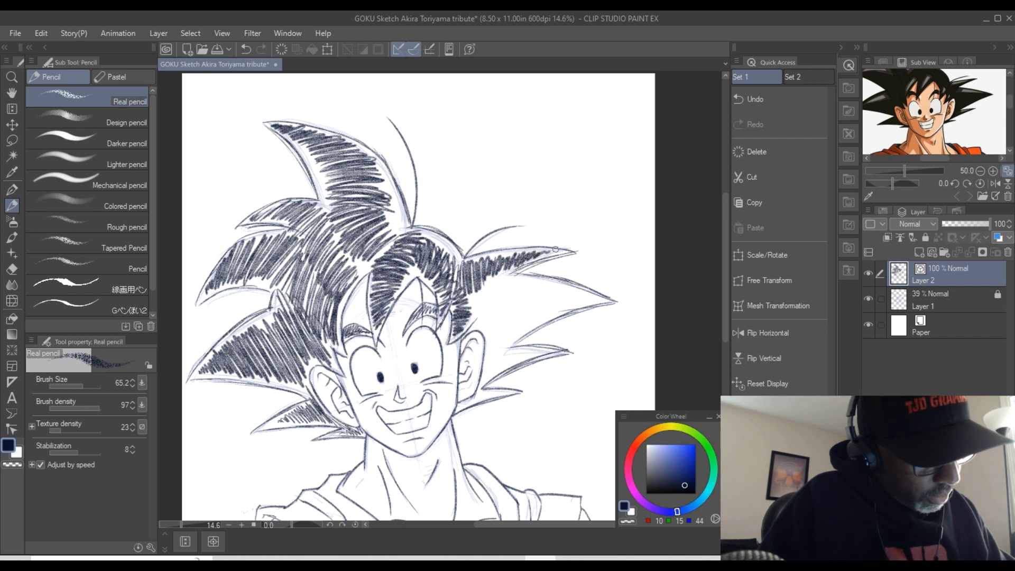
pyautogui.moveTo(474, 288); pyautogui.dragTo(480, 316)
pyautogui.moveTo(486, 279); pyautogui.dragTo(489, 330)
pyautogui.moveTo(493, 275)
pyautogui.mouseDown()
pyautogui.moveTo(493, 328)
pyautogui.moveTo(495, 314)
pyautogui.mouseUp()
pyautogui.moveTo(499, 276); pyautogui.dragTo(501, 332)
pyautogui.moveTo(504, 275); pyautogui.dragTo(506, 331)
pyautogui.moveTo(510, 275); pyautogui.dragTo(512, 332)
pyautogui.moveTo(516, 281); pyautogui.dragTo(519, 333)
pyautogui.moveTo(523, 281); pyautogui.dragTo(525, 329)
pyautogui.moveTo(528, 281); pyautogui.dragTo(530, 321)
pyautogui.moveTo(534, 282); pyautogui.dragTo(536, 320)
pyautogui.moveTo(541, 282); pyautogui.dragTo(549, 311)
pyautogui.moveTo(555, 283)
pyautogui.mouseDown()
pyautogui.moveTo(556, 314)
pyautogui.moveTo(575, 291)
pyautogui.mouseUp()
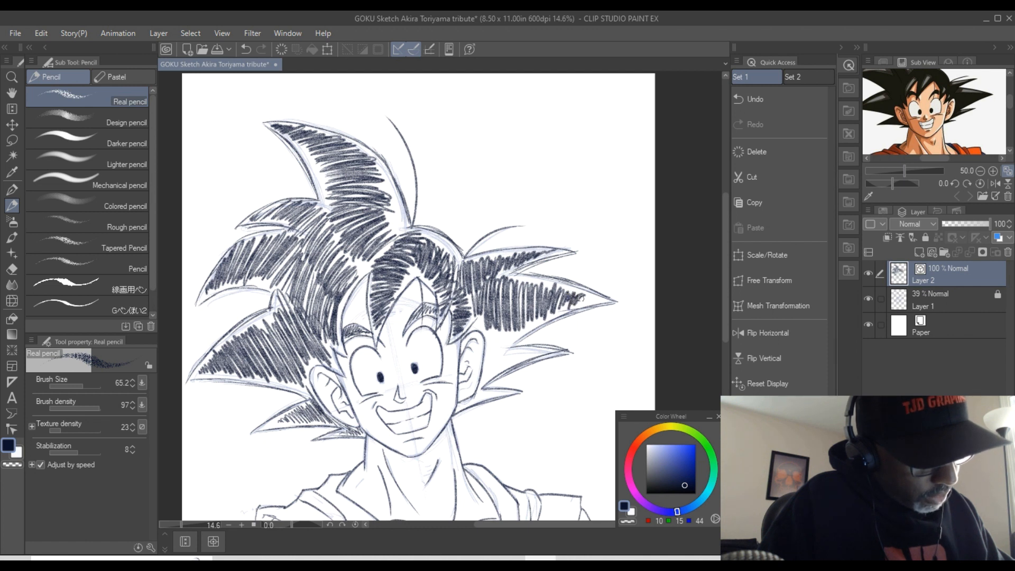
# - Hatch the hair behind the right ear and the two low right hair spikes in dark pencil
pyautogui.moveTo(493, 320)
pyautogui.mouseDown()
pyautogui.moveTo(488, 370)
pyautogui.moveTo(494, 361)
pyautogui.mouseUp()
pyautogui.moveTo(505, 327); pyautogui.dragTo(498, 376)
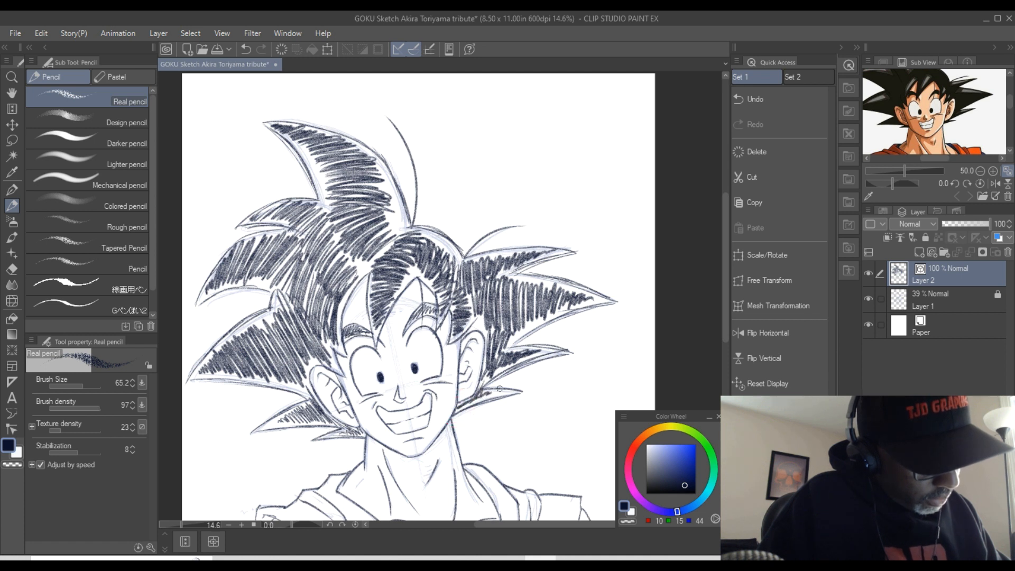
pyautogui.moveTo(500, 388); pyautogui.dragTo(477, 400)
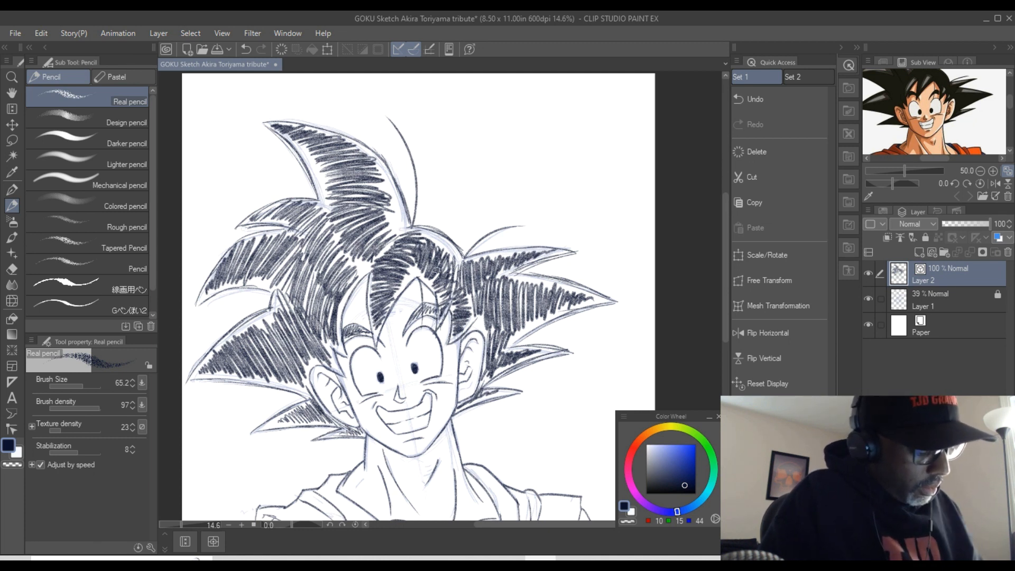
# - Handwrite the tribute "RIP AKIRA!!" in dark pencil in the blank area above the right shoulder
pyautogui.moveTo(724, 329); pyautogui.dragTo(725, 344)
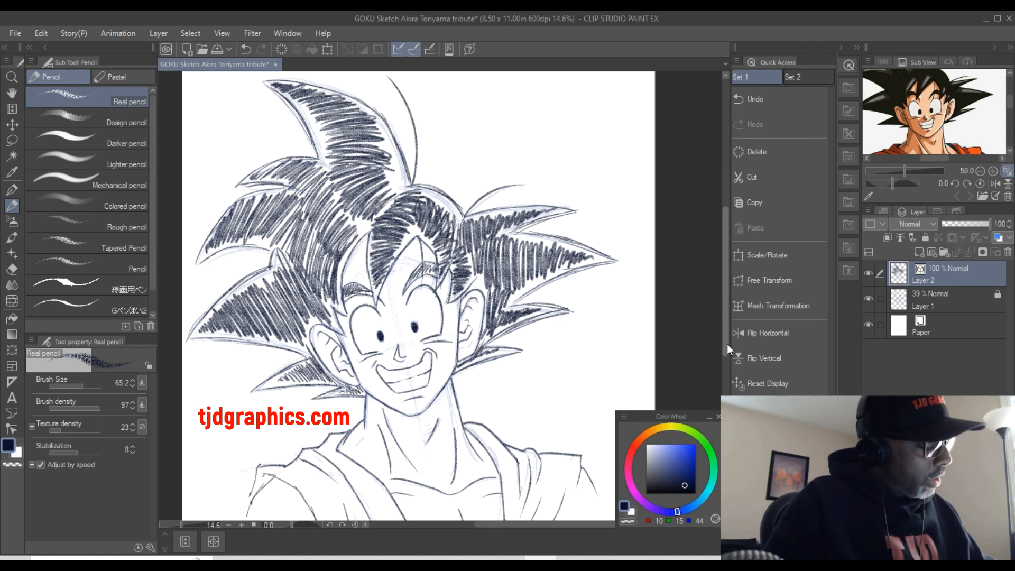
pyautogui.moveTo(487, 378)
pyautogui.mouseDown()
pyautogui.moveTo(489, 399)
pyautogui.moveTo(494, 376)
pyautogui.moveTo(485, 393)
pyautogui.moveTo(514, 393)
pyautogui.moveTo(517, 383)
pyautogui.mouseUp()
pyautogui.moveTo(503, 424)
pyautogui.mouseDown()
pyautogui.moveTo(540, 415)
pyautogui.moveTo(542, 399)
pyautogui.moveTo(551, 409)
pyautogui.moveTo(584, 404)
pyautogui.mouseUp()
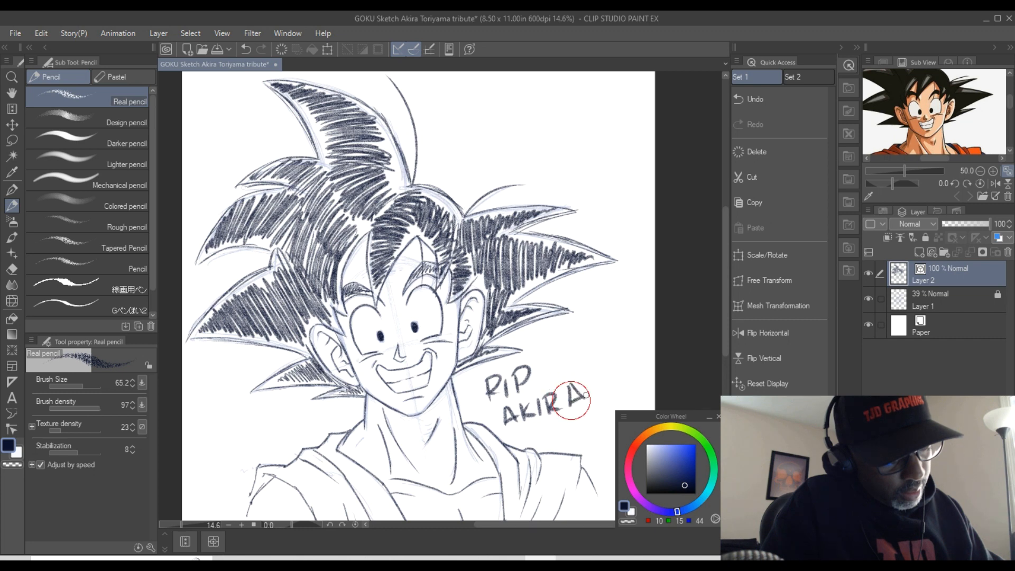
pyautogui.moveTo(599, 362)
pyautogui.mouseDown()
pyautogui.moveTo(601, 405)
pyautogui.moveTo(616, 388)
pyautogui.mouseUp()
pyautogui.click(602, 406)
pyautogui.click(618, 397)
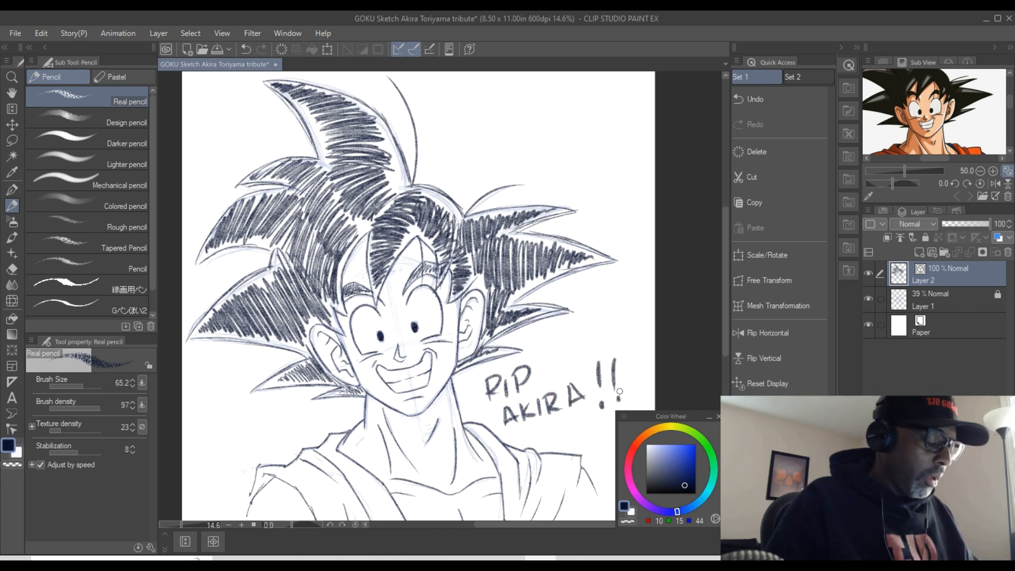